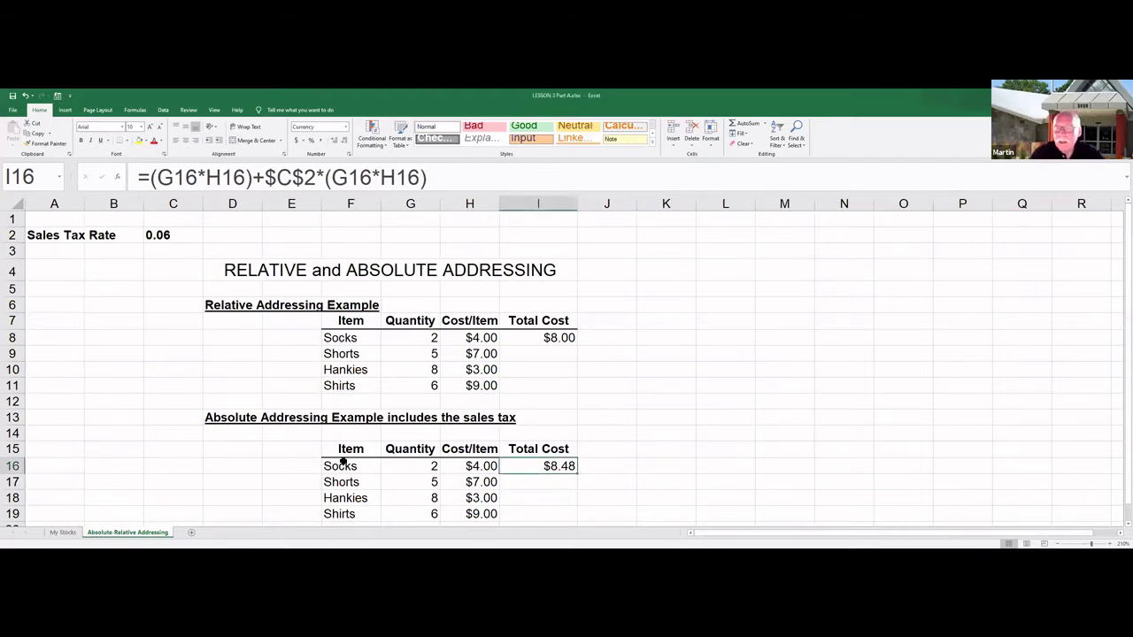
Open Help beside the My Stocks sheet and reduce the worksheet zoom to 250%.
{"action": "key", "text": "ctrl+Page_Up"}
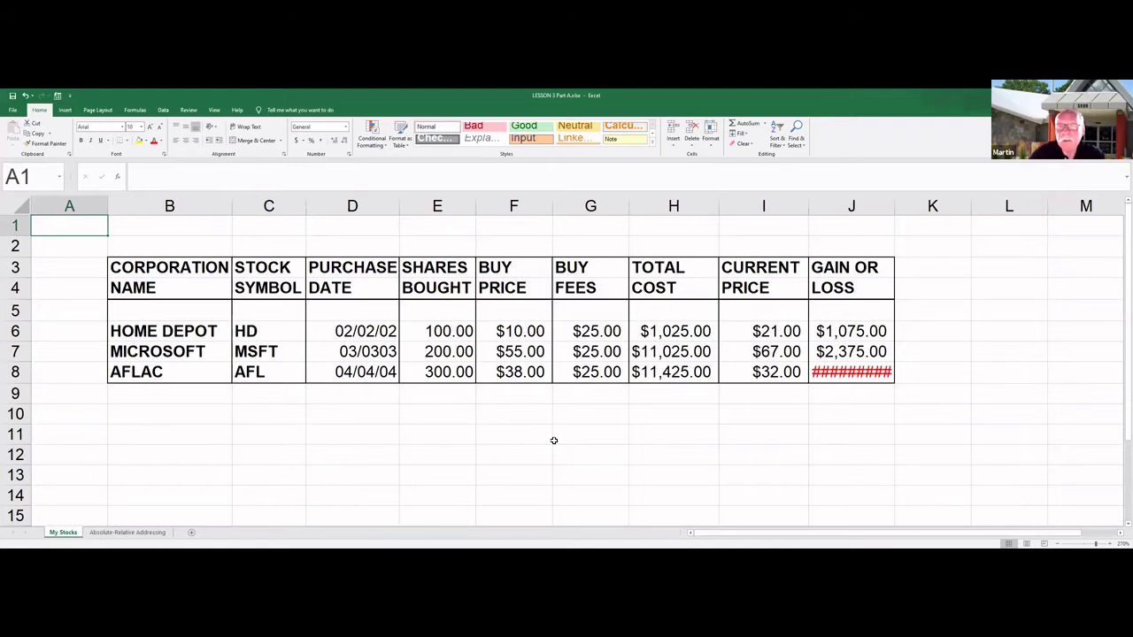
{"action": "key", "text": "F1"}
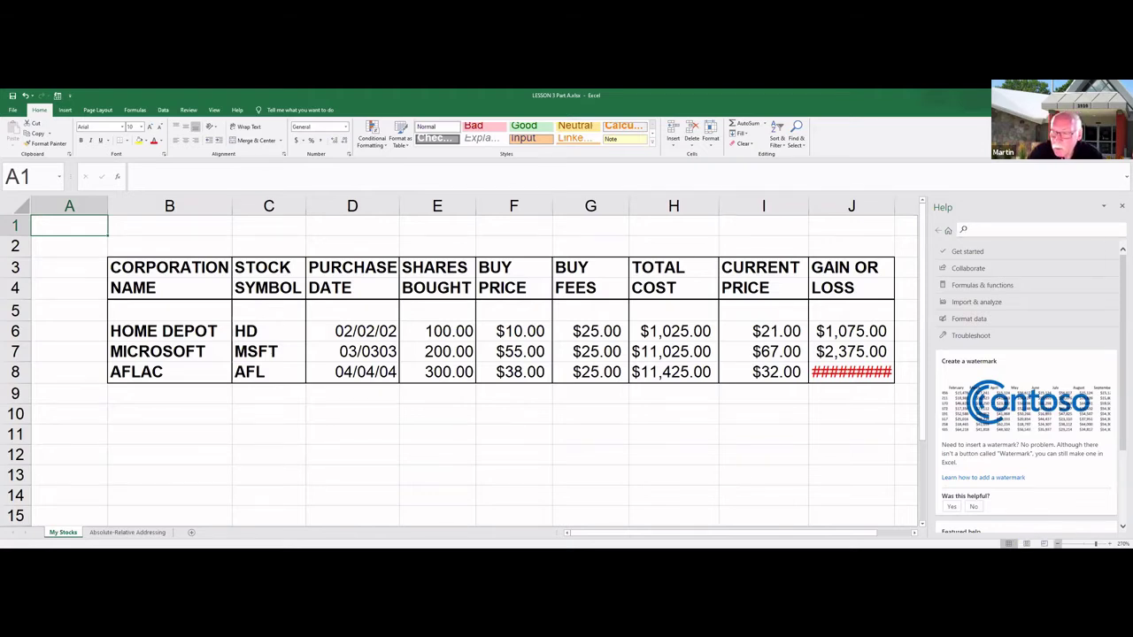
{"action": "left_click", "coordinate": [1057, 544]}
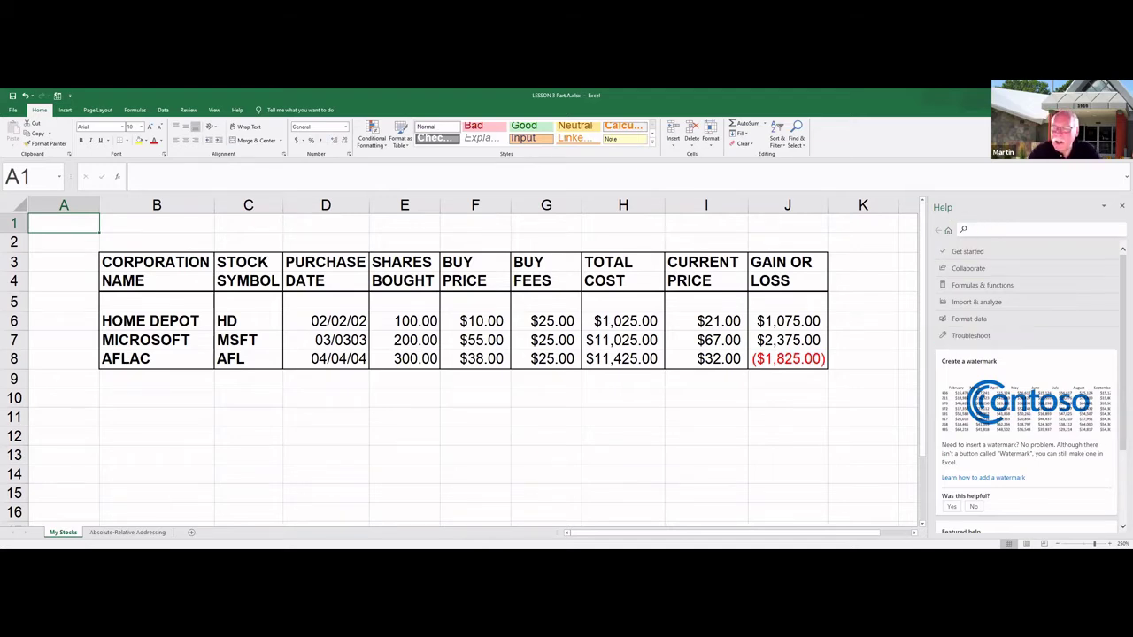
Search Help for "apply cell borfers" to find guidance on cell borders.
{"action": "left_click", "coordinate": [984, 230]}
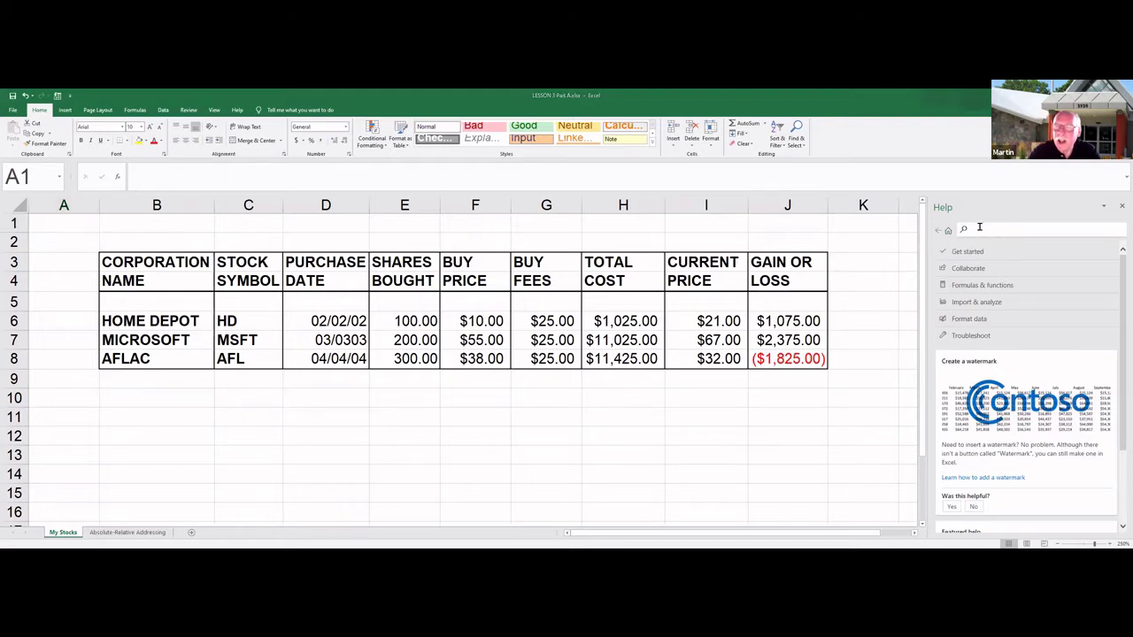
{"action": "left_click", "coordinate": [964, 321]}
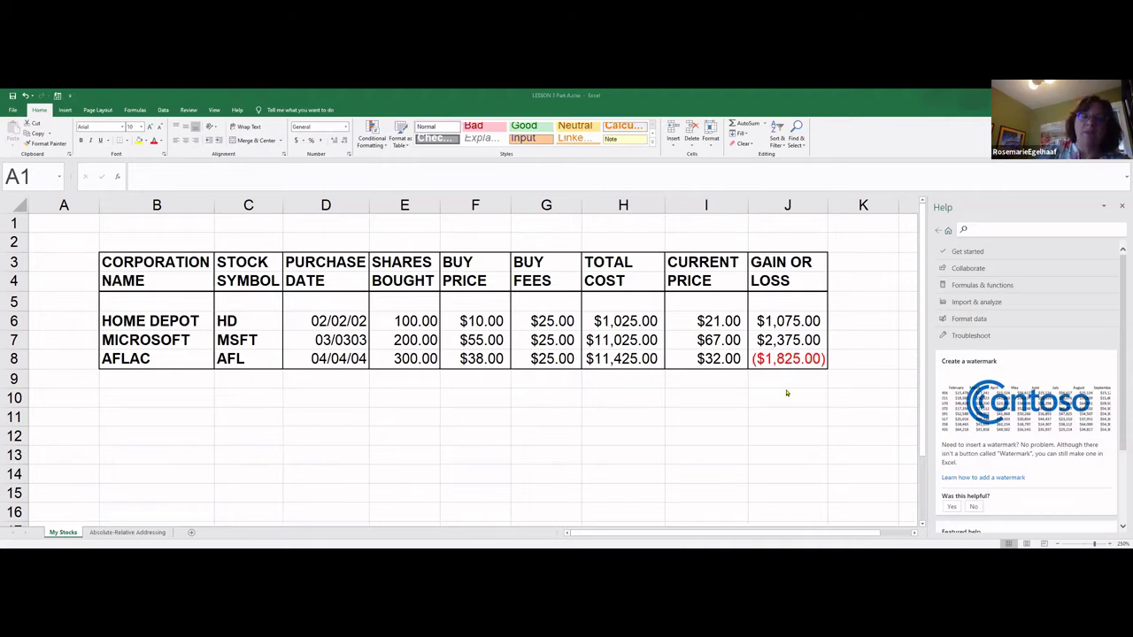
{"action": "left_click", "coordinate": [787, 391]}
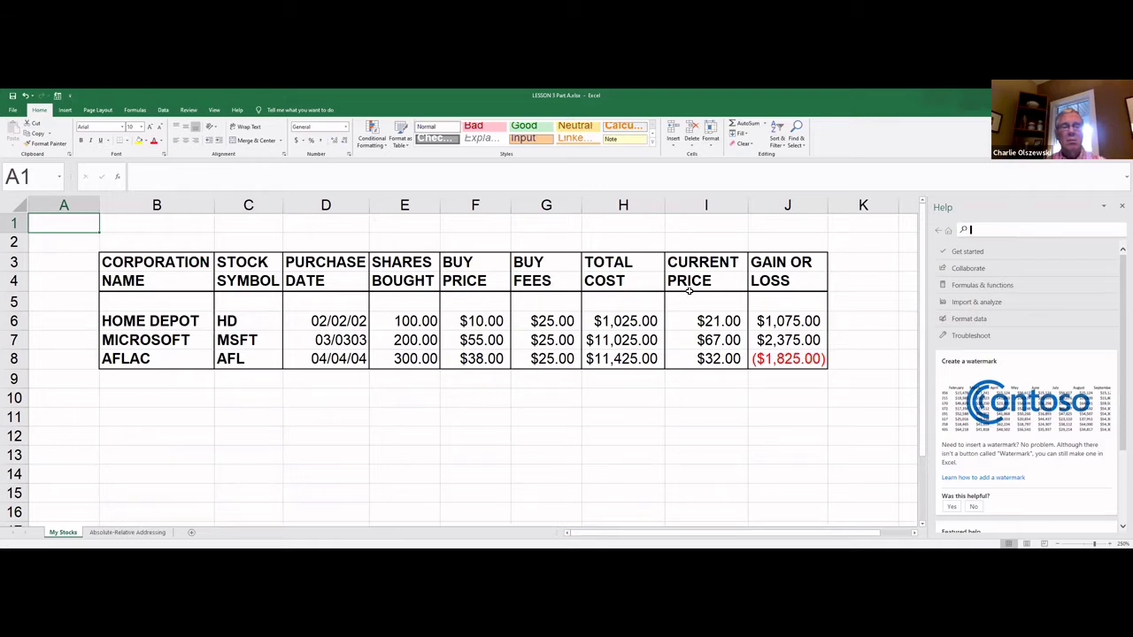
{"action": "type", "text": "a"}
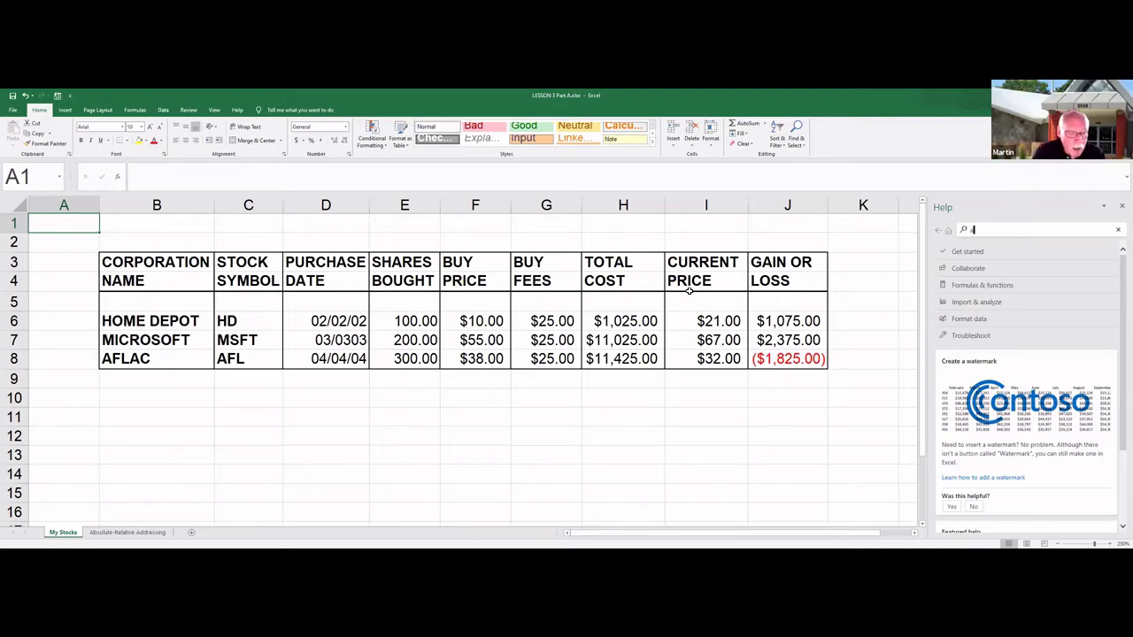
{"action": "type", "text": "pply cell"}
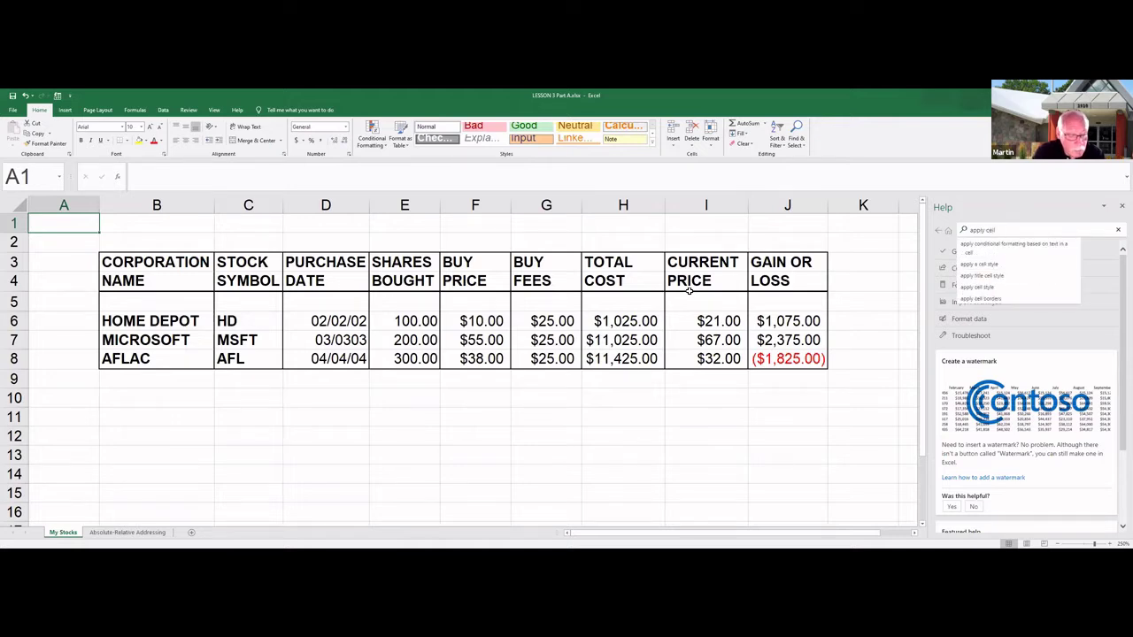
{"action": "type", "text": " border"}
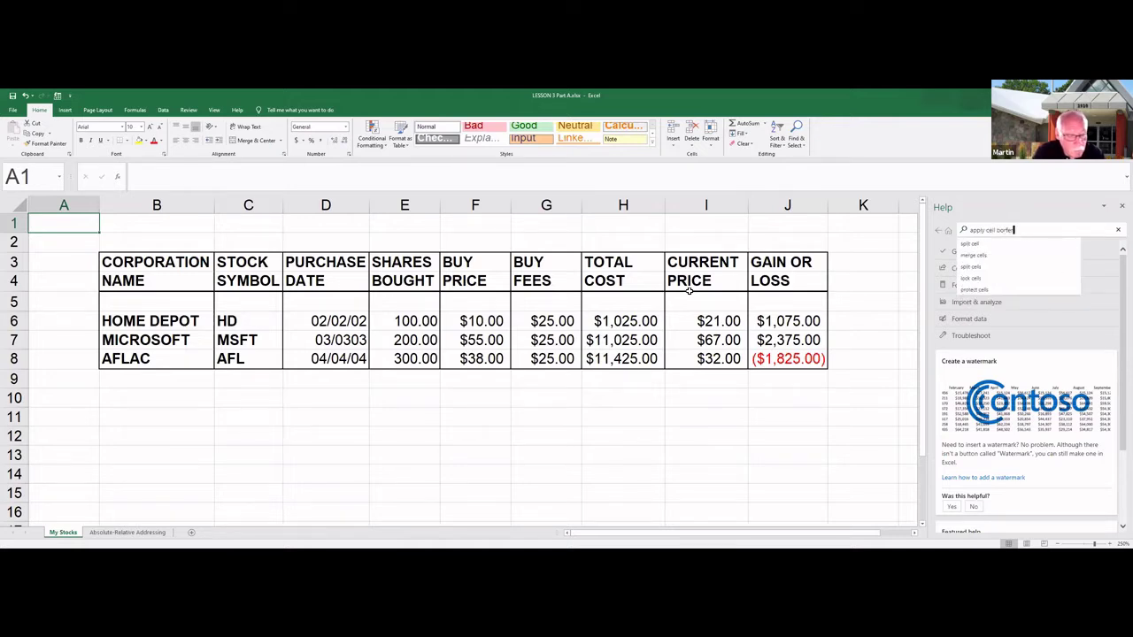
{"action": "type", "text": "s"}
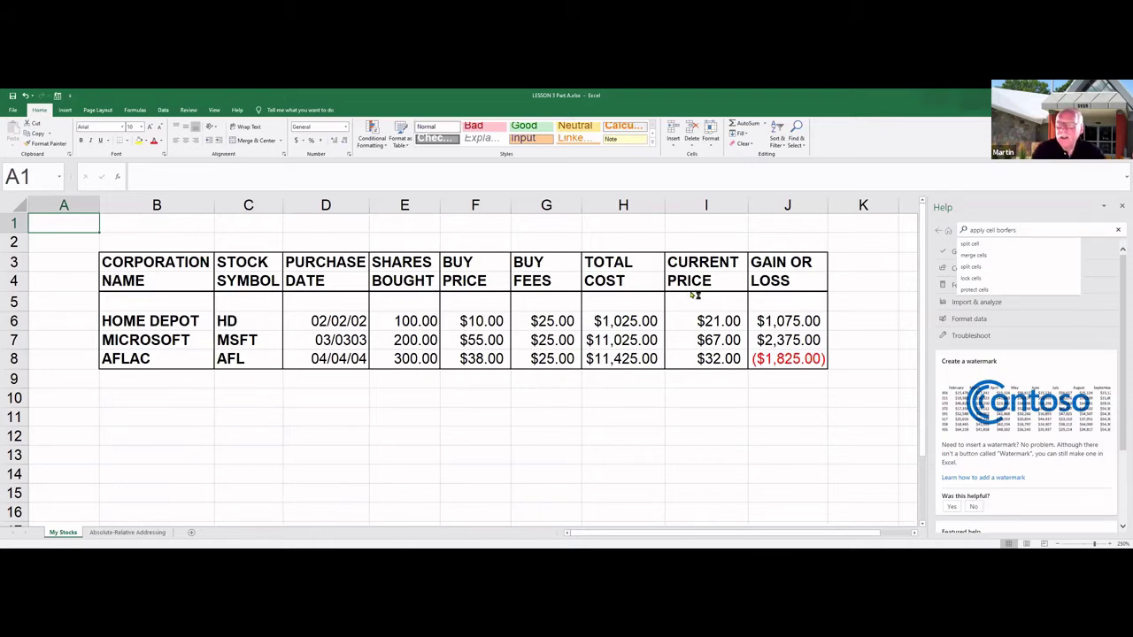
{"action": "key", "text": "Return"}
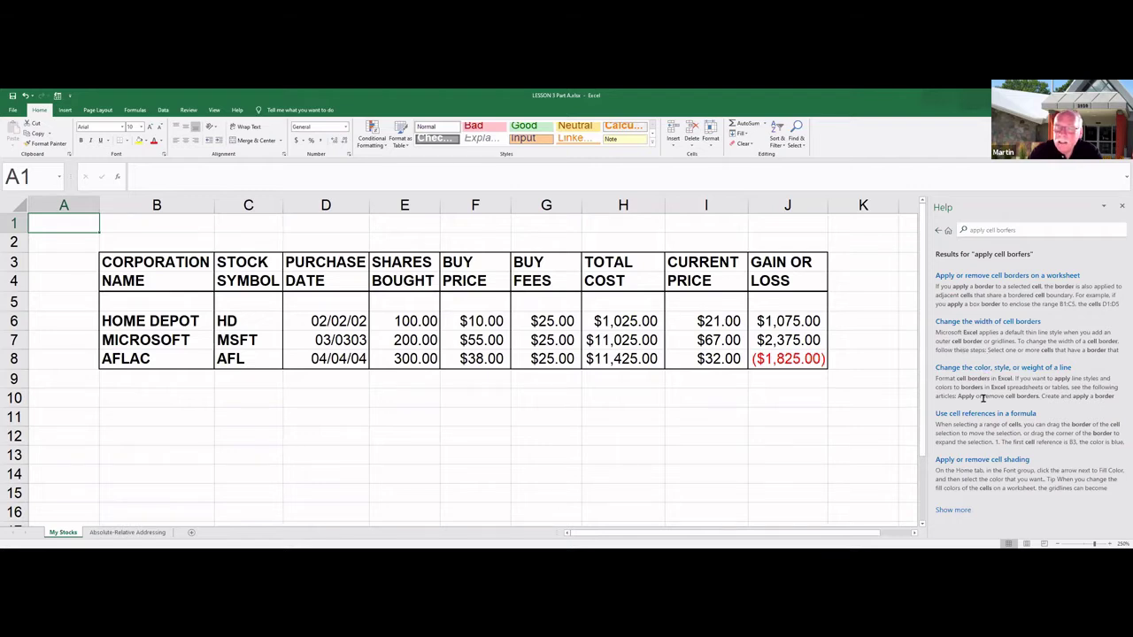
Open the Help article "Apply or remove cell borders on a worksheet" and read through its "Apply a predefined cell border" section.
{"action": "left_click", "coordinate": [980, 280]}
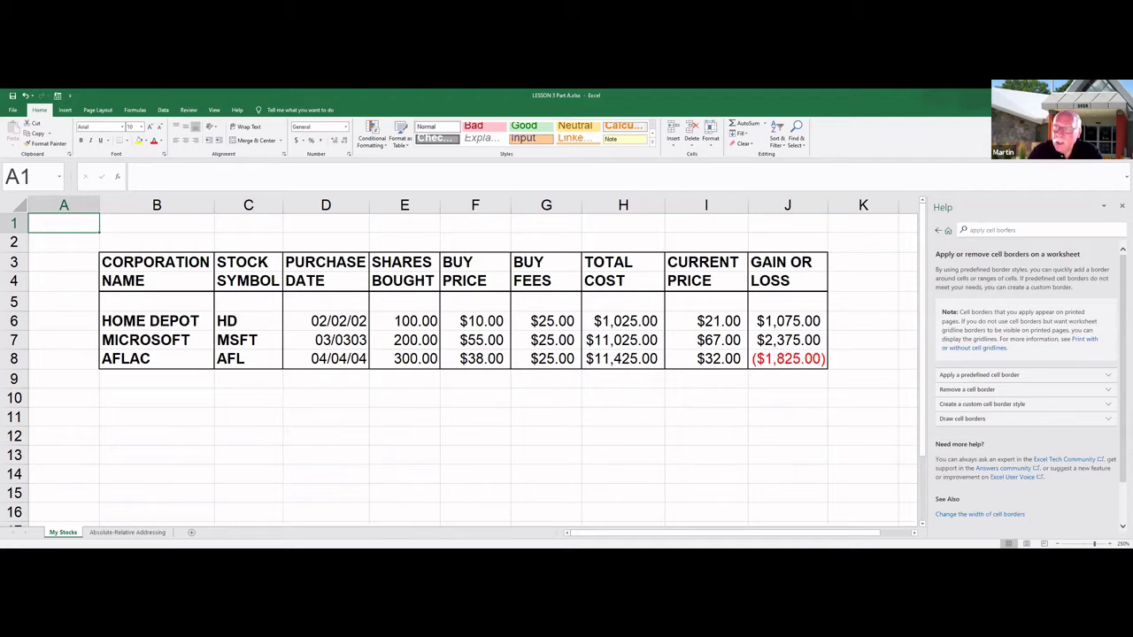
{"action": "left_click", "coordinate": [988, 377]}
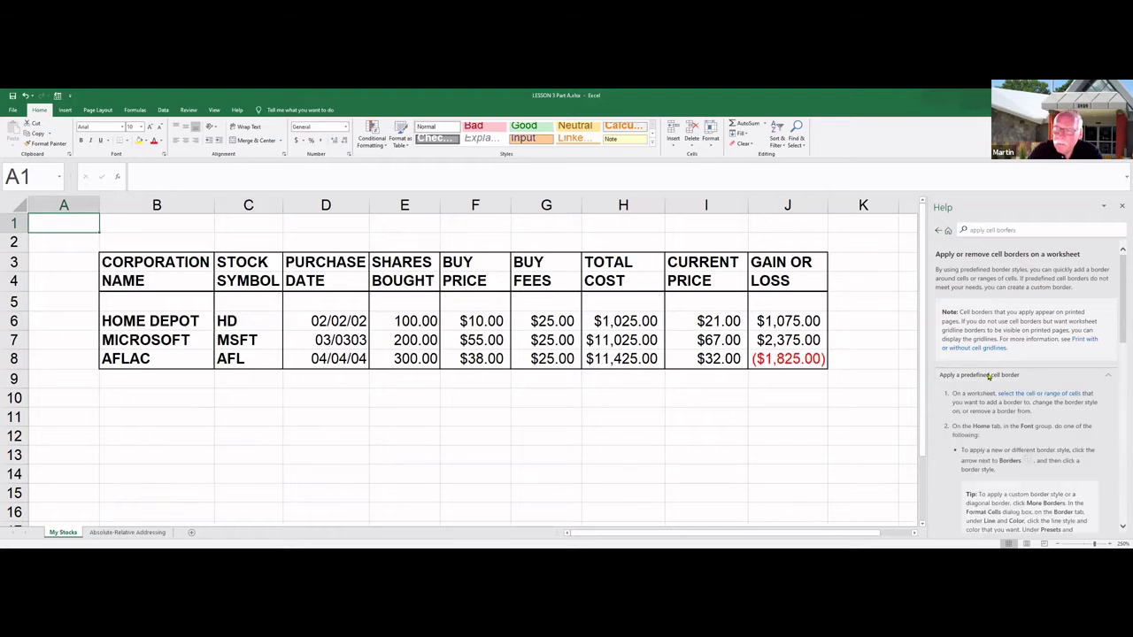
{"action": "scroll", "coordinate": [938, 432], "scroll_direction": "down", "scroll_amount": 1}
{"action": "scroll", "coordinate": [938, 469], "scroll_direction": "down", "scroll_amount": 2}
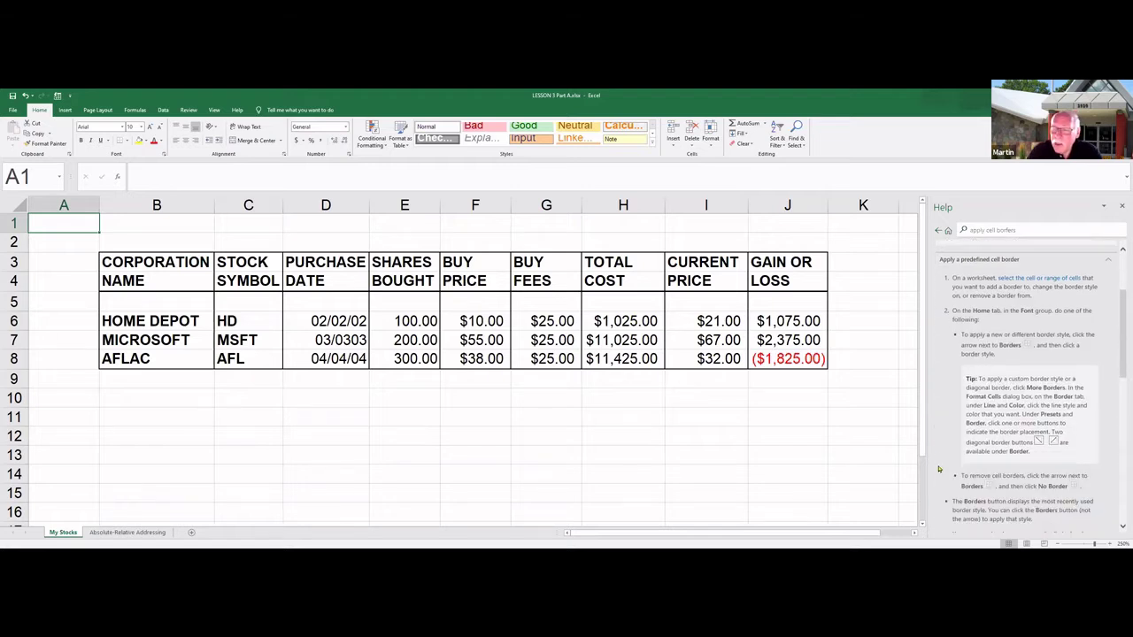
{"action": "scroll", "coordinate": [945, 361], "scroll_direction": "up", "scroll_amount": 1}
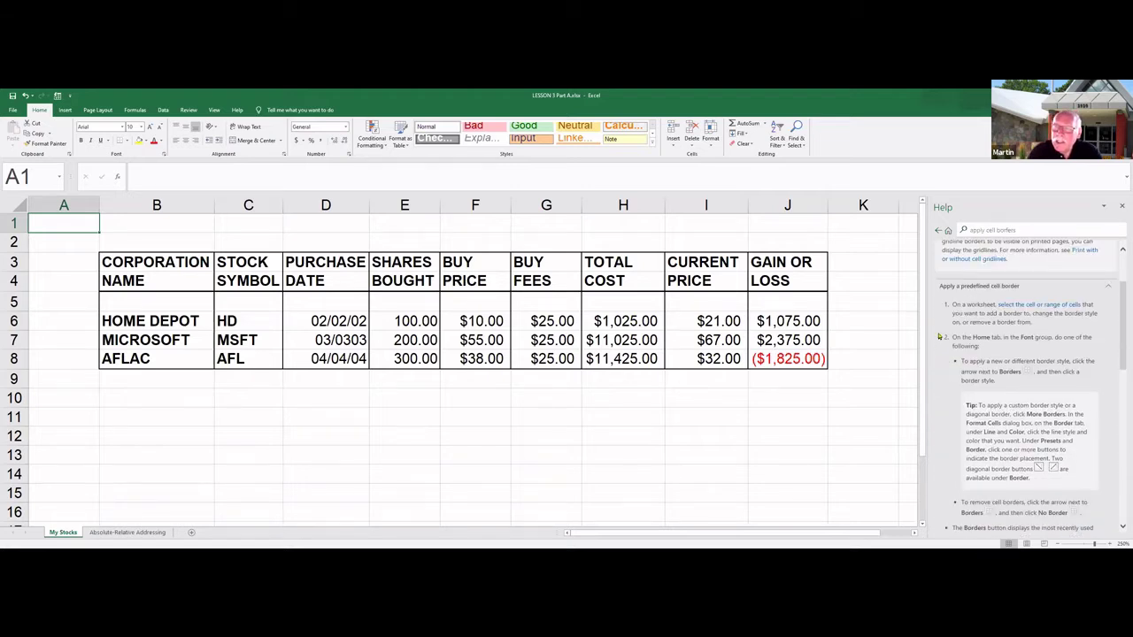
{"action": "scroll", "coordinate": [939, 339], "scroll_direction": "up", "scroll_amount": 1}
{"action": "scroll", "coordinate": [939, 301], "scroll_direction": "up", "scroll_amount": 1}
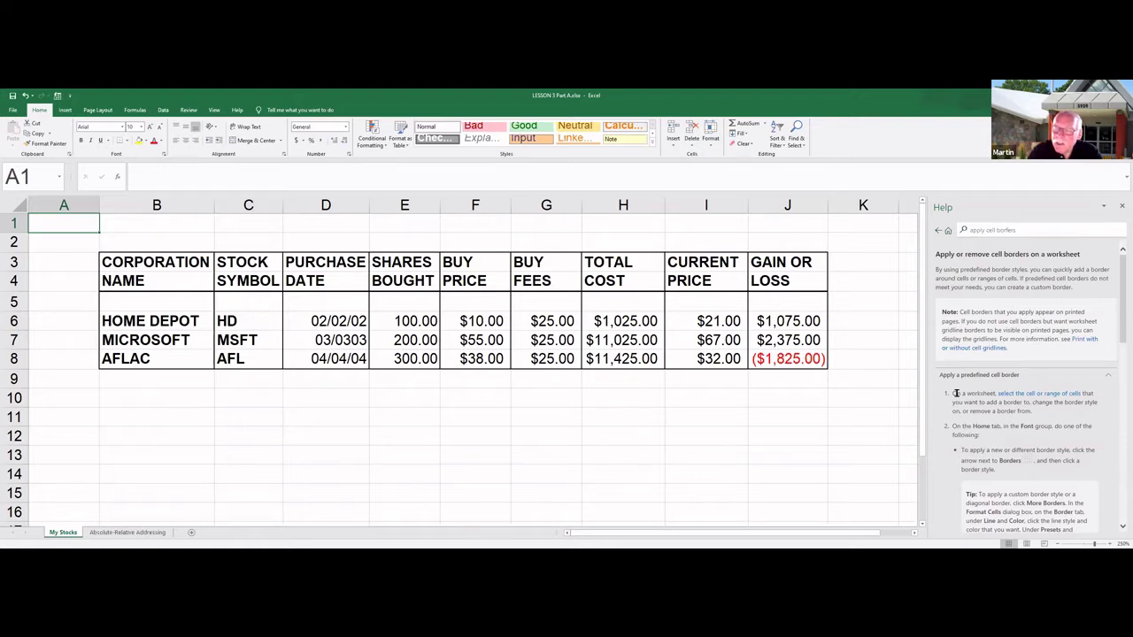
{"action": "scroll", "coordinate": [969, 429], "scroll_direction": "down", "scroll_amount": 1}
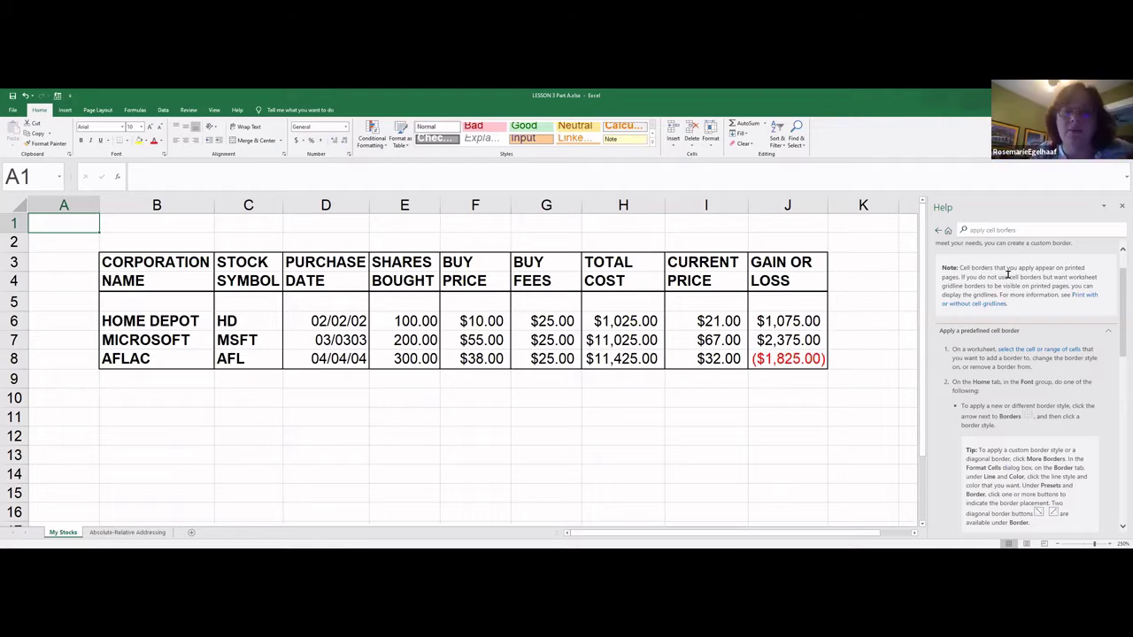
{"action": "left_click", "coordinate": [1046, 228]}
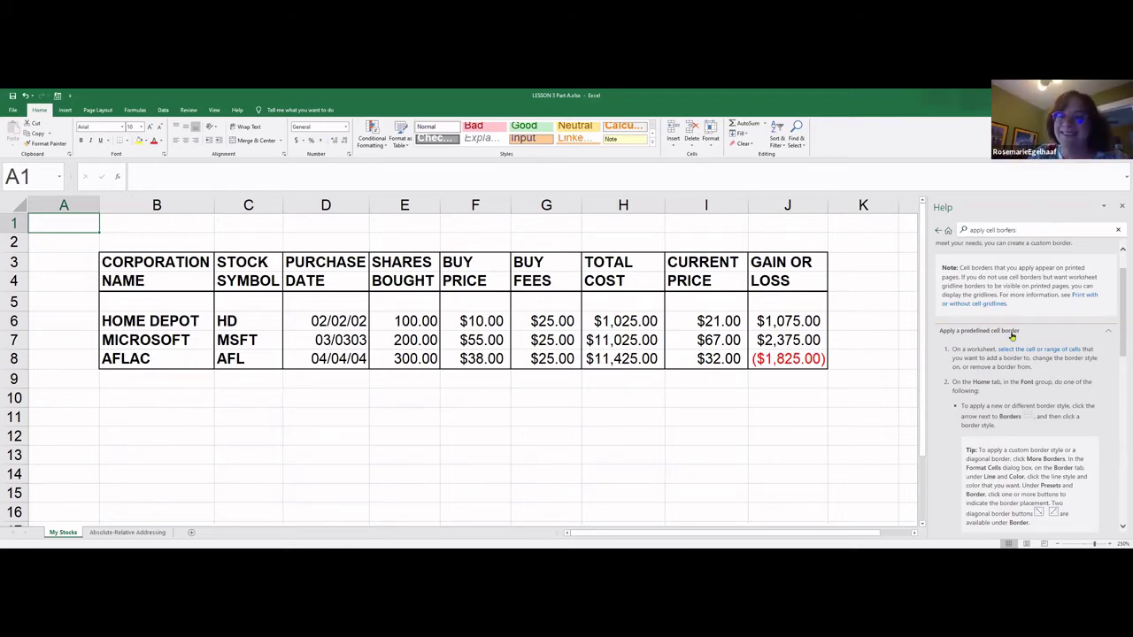
{"action": "scroll", "coordinate": [1041, 292], "scroll_direction": "down", "scroll_amount": 2}
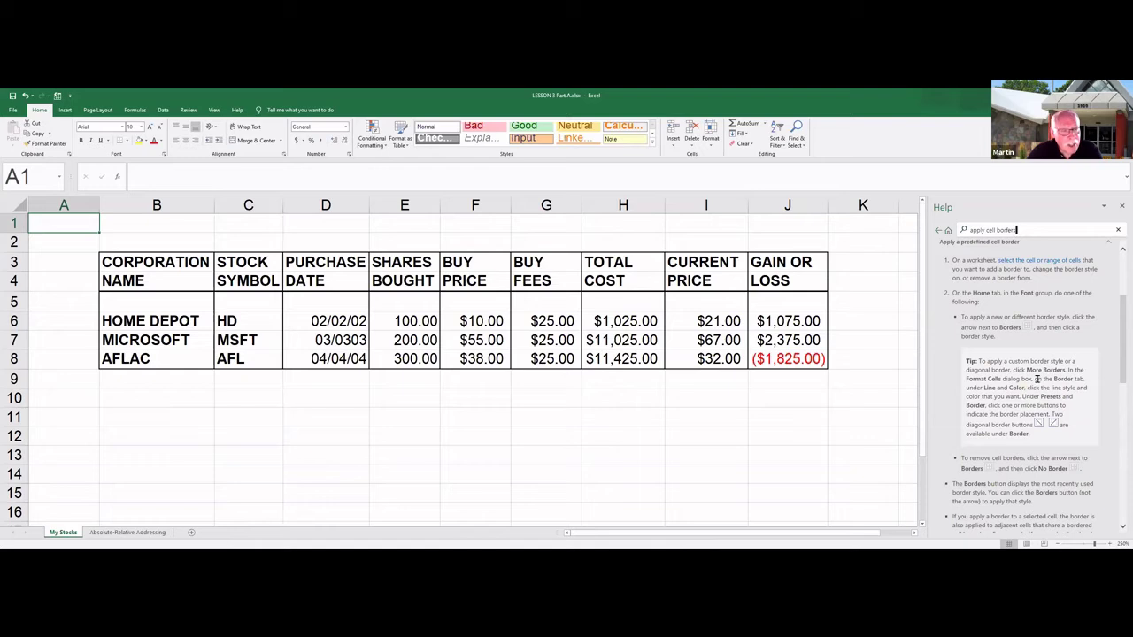
{"action": "scroll", "coordinate": [1028, 390], "scroll_direction": "down", "scroll_amount": 6}
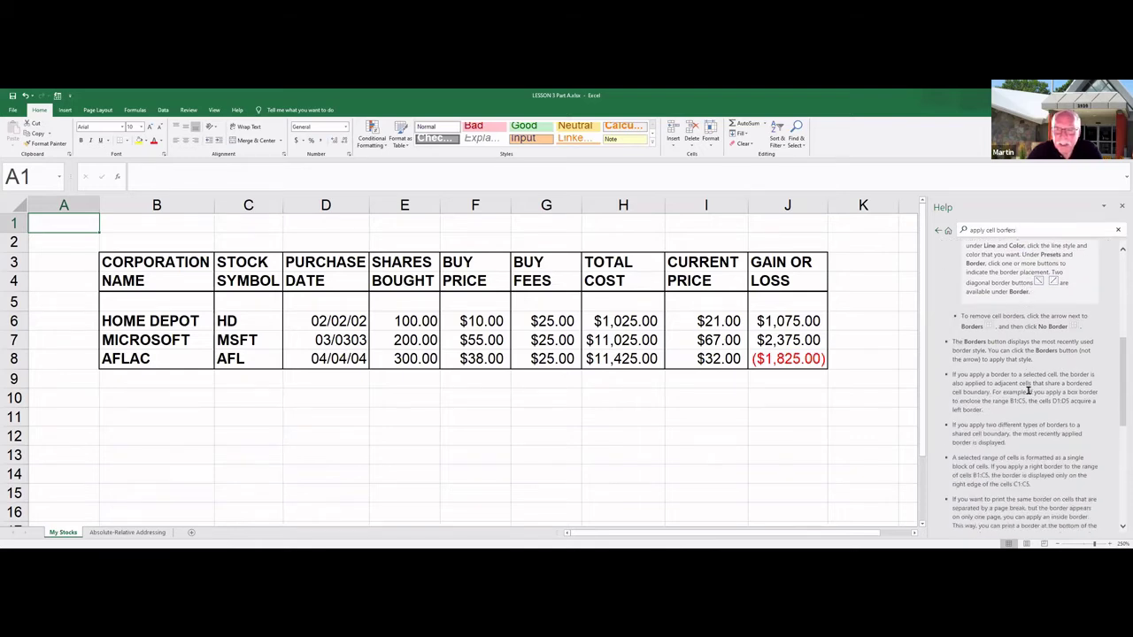
{"action": "scroll", "coordinate": [1030, 395], "scroll_direction": "down", "scroll_amount": 2}
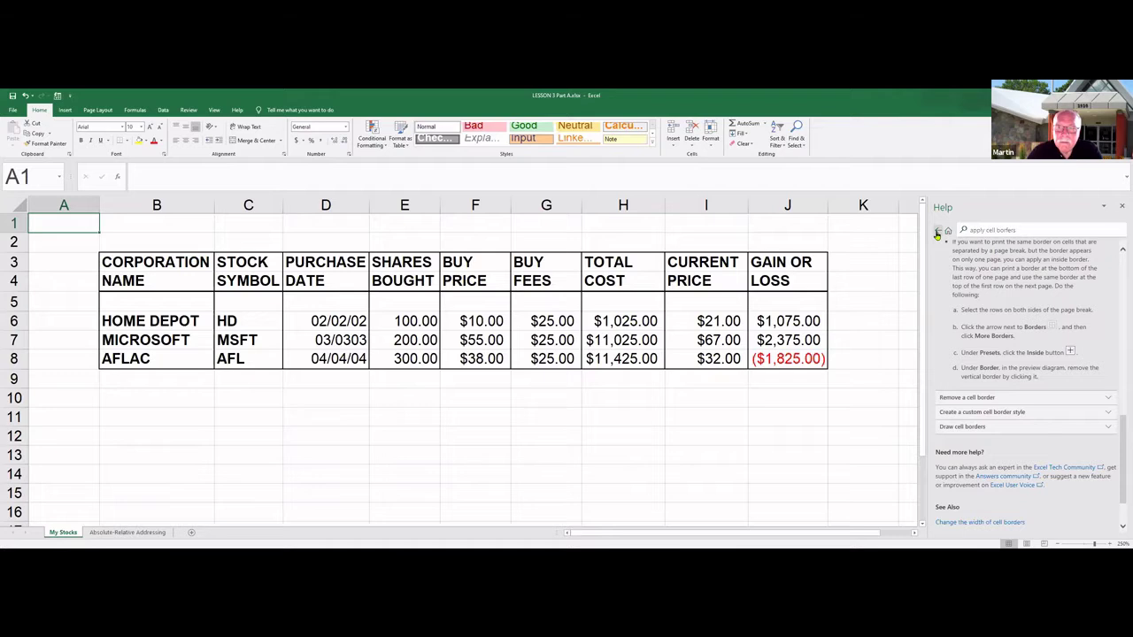
Return to the border search results and look through the article "Use cell references in a formula".
{"action": "left_click", "coordinate": [937, 232]}
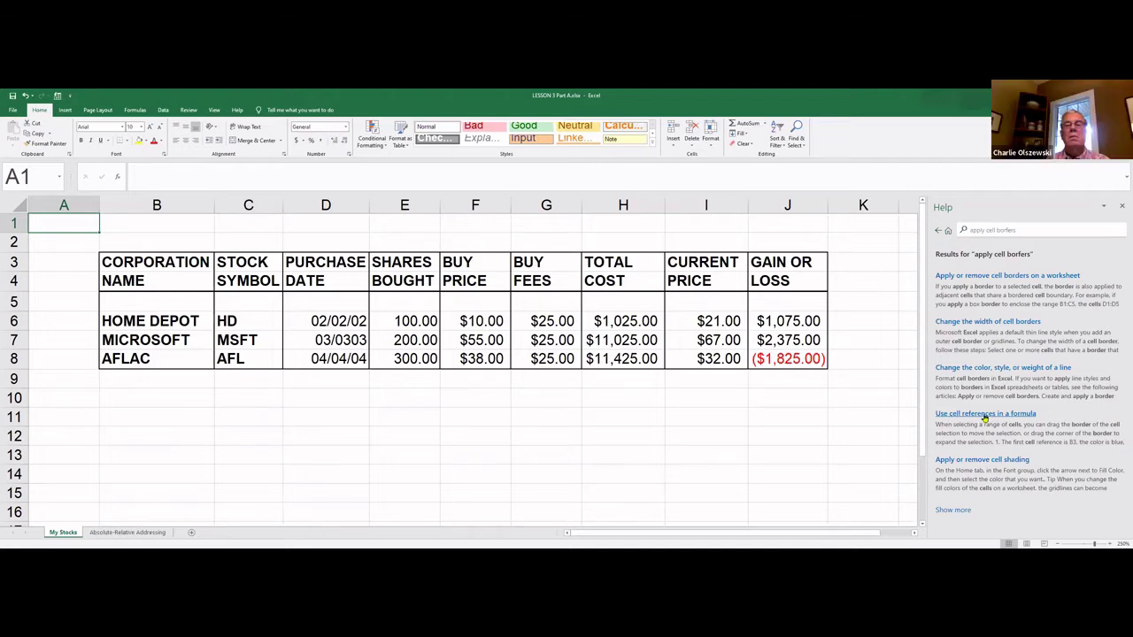
{"action": "left_click", "coordinate": [984, 416]}
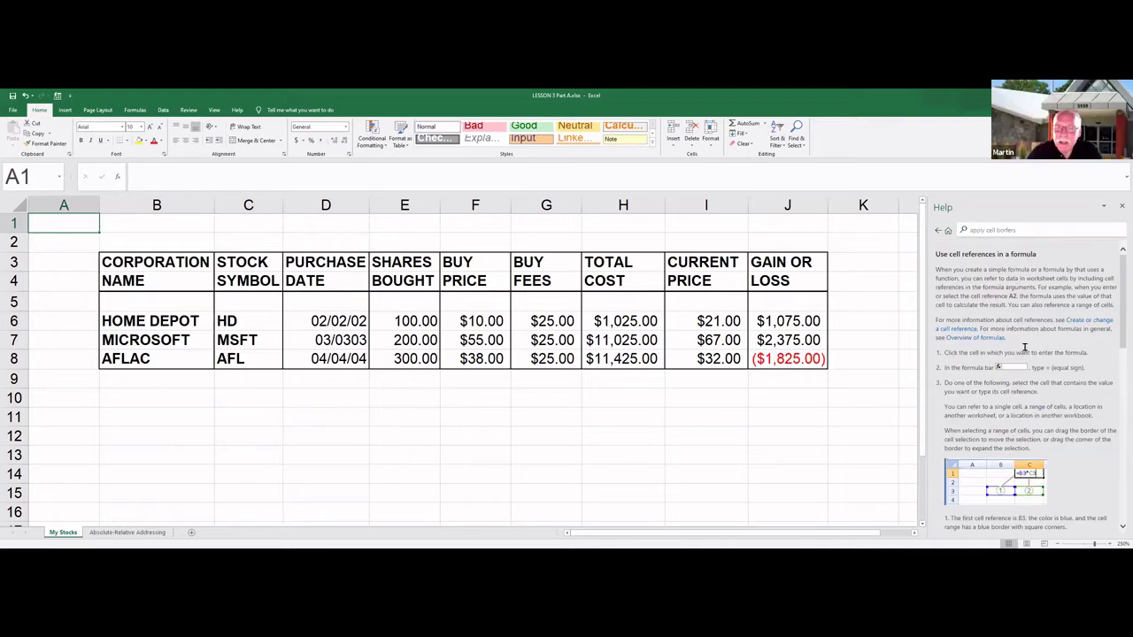
{"action": "scroll", "coordinate": [1034, 386], "scroll_direction": "down", "scroll_amount": 2}
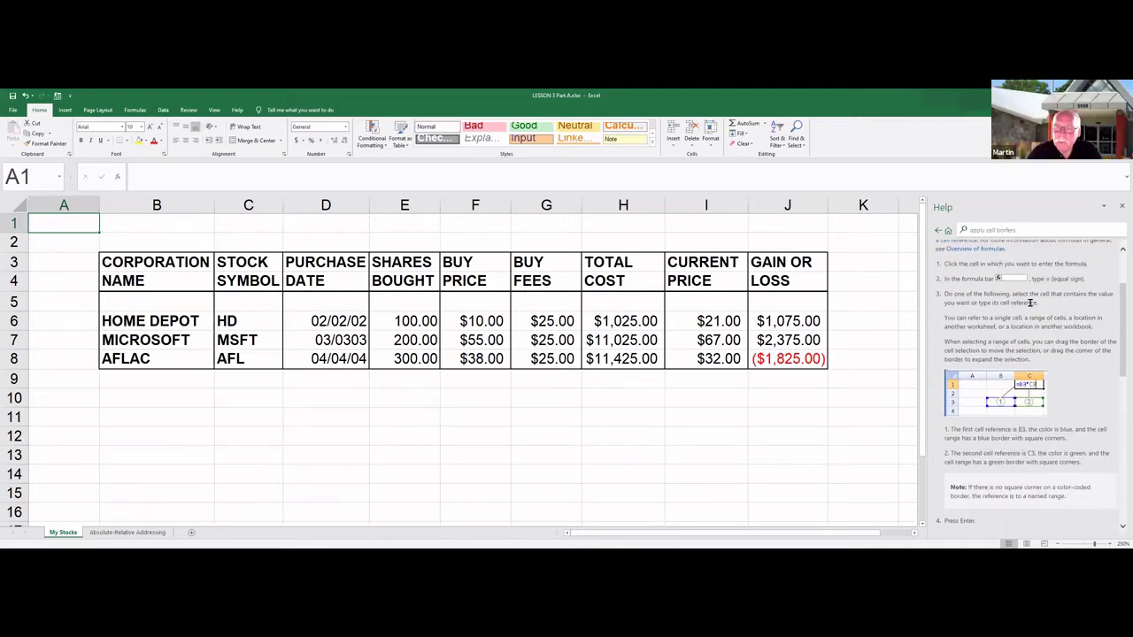
{"action": "scroll", "coordinate": [1031, 305], "scroll_direction": "down", "scroll_amount": 5}
{"action": "scroll", "coordinate": [1031, 307], "scroll_direction": "down", "scroll_amount": 5}
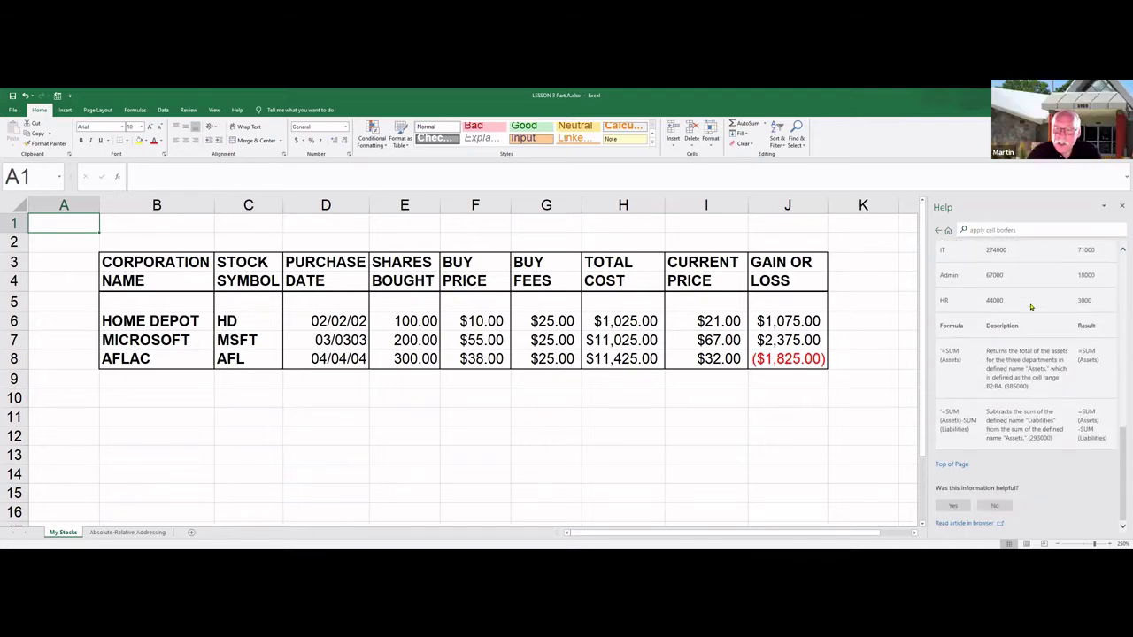
{"action": "scroll", "coordinate": [1031, 307], "scroll_direction": "up", "scroll_amount": 15}
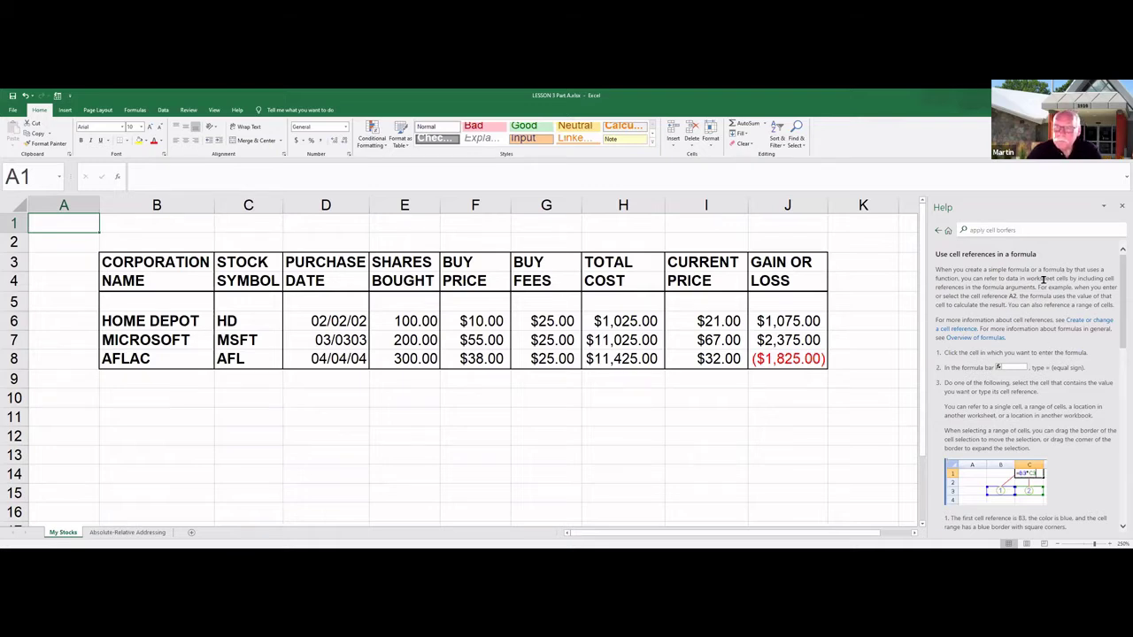
Replace the Help search text with "formst cells" and run the search.
{"action": "left_click", "coordinate": [1024, 226]}
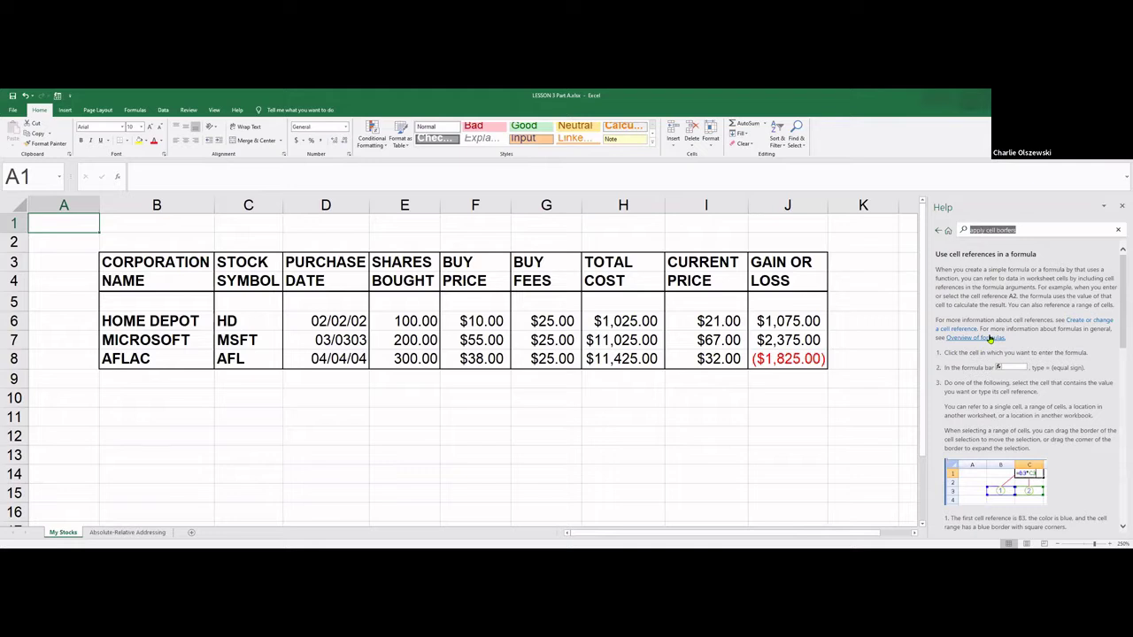
{"action": "type", "text": "fo"}
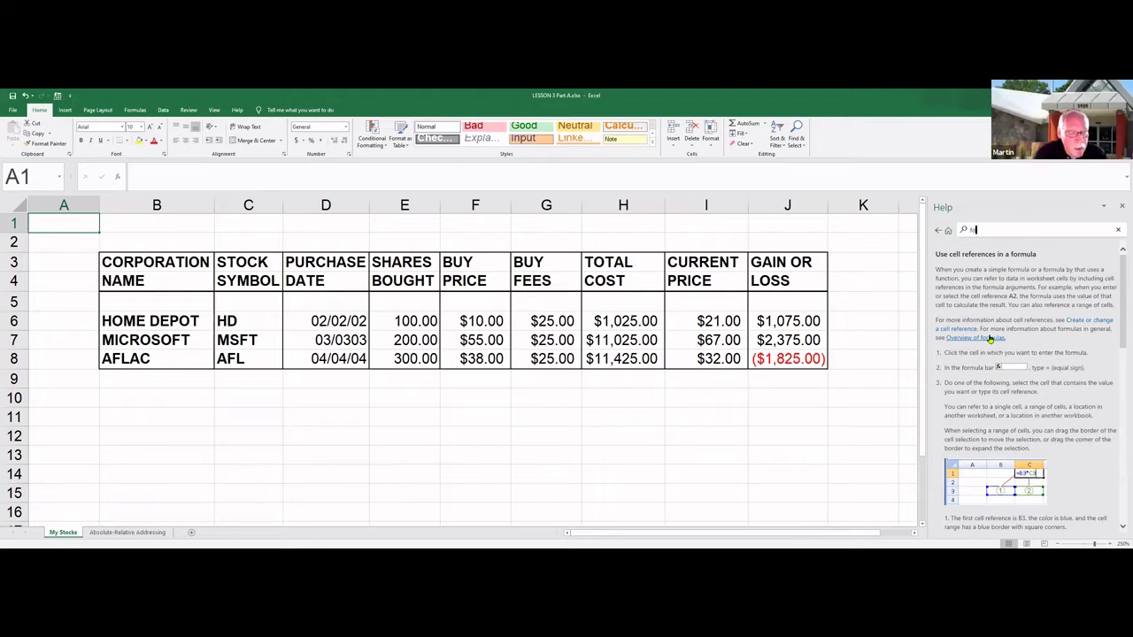
{"action": "type", "text": "r"}
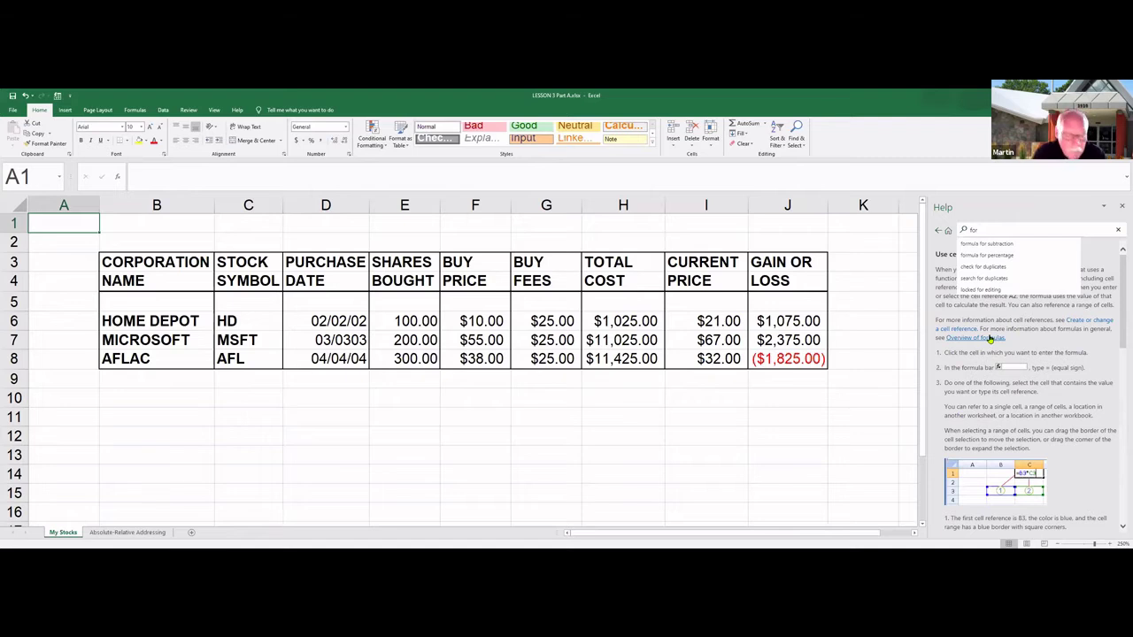
{"action": "type", "text": "mat"}
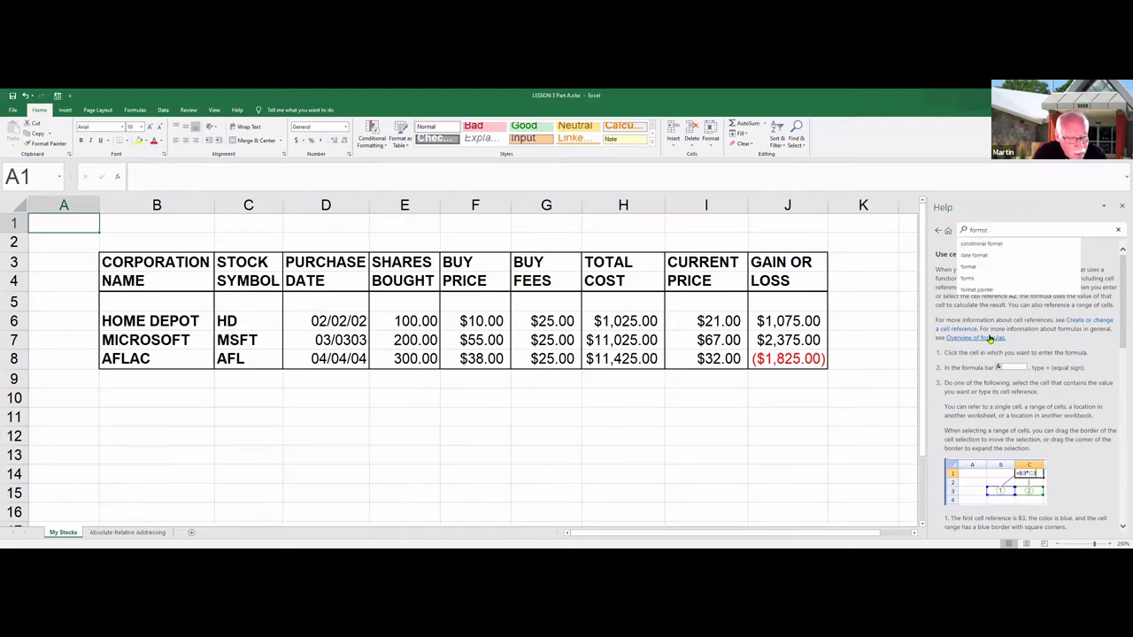
{"action": "type", "text": " cells"}
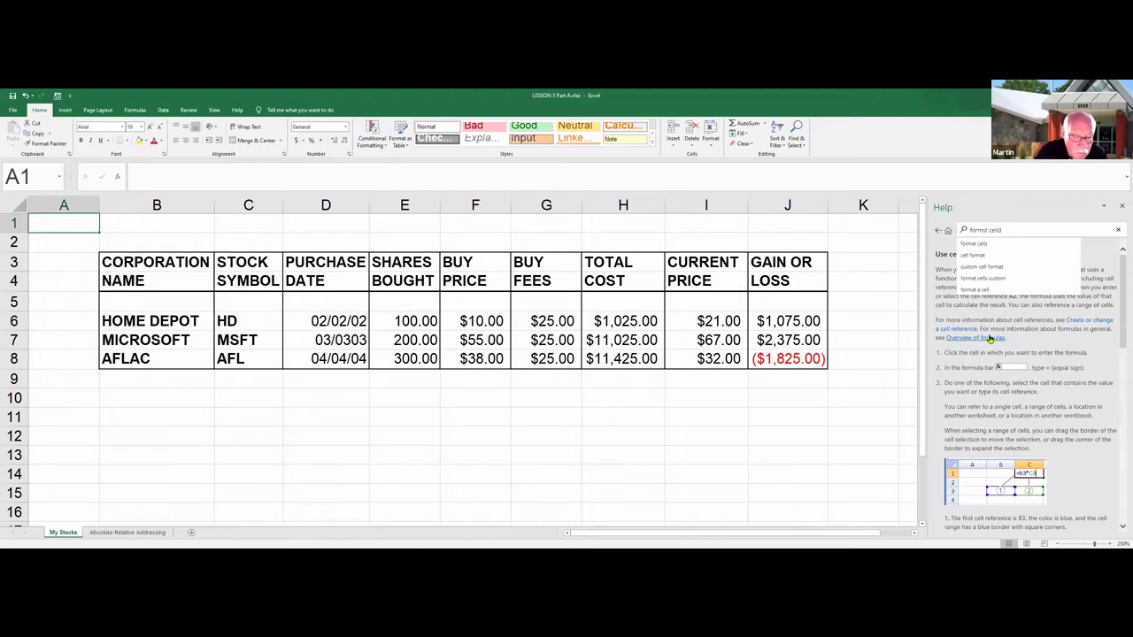
{"action": "key", "text": "BackSpace"}
{"action": "type", "text": "s"}
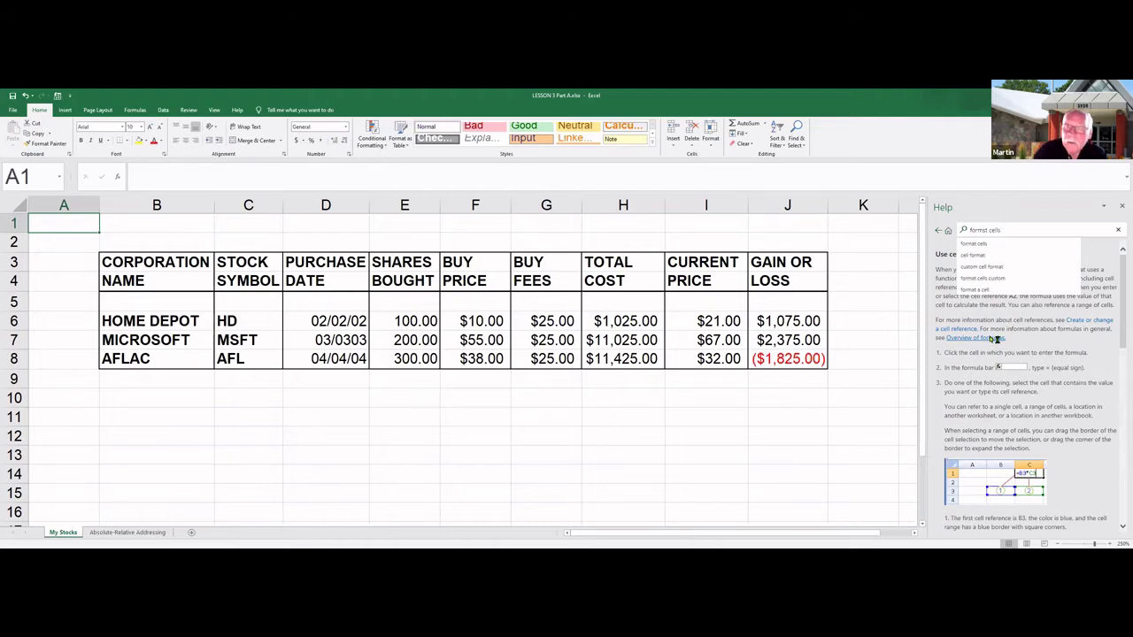
{"action": "key", "text": "Return"}
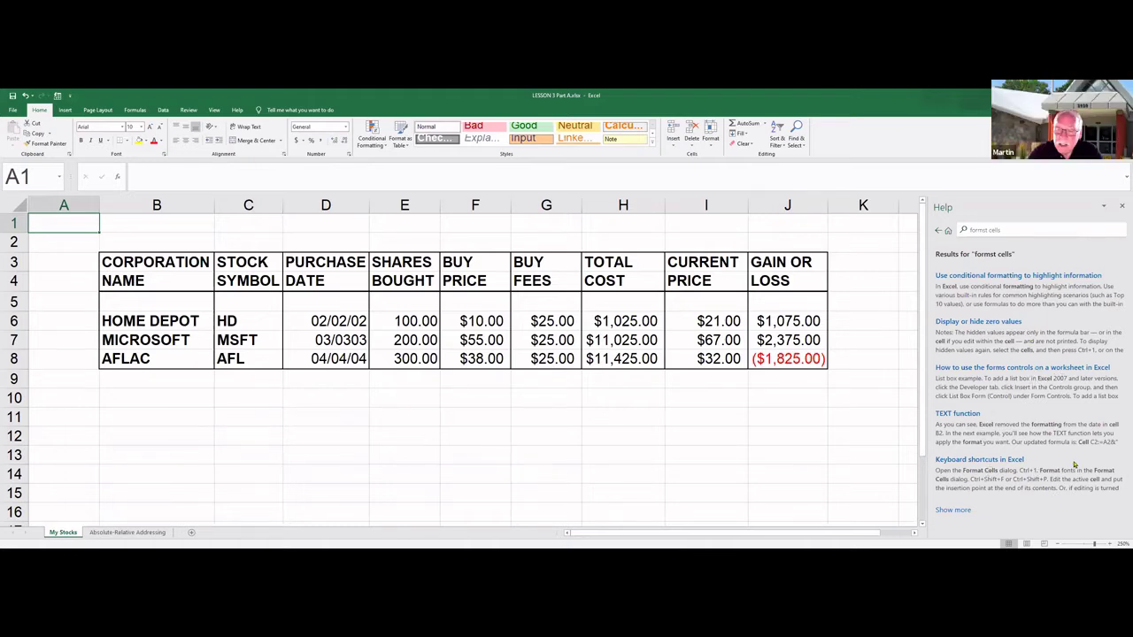
Open the Help article "Keyboard shortcuts in Excel" and look through its topic list and "Frequently used shortcuts" table.
{"action": "left_click", "coordinate": [968, 461]}
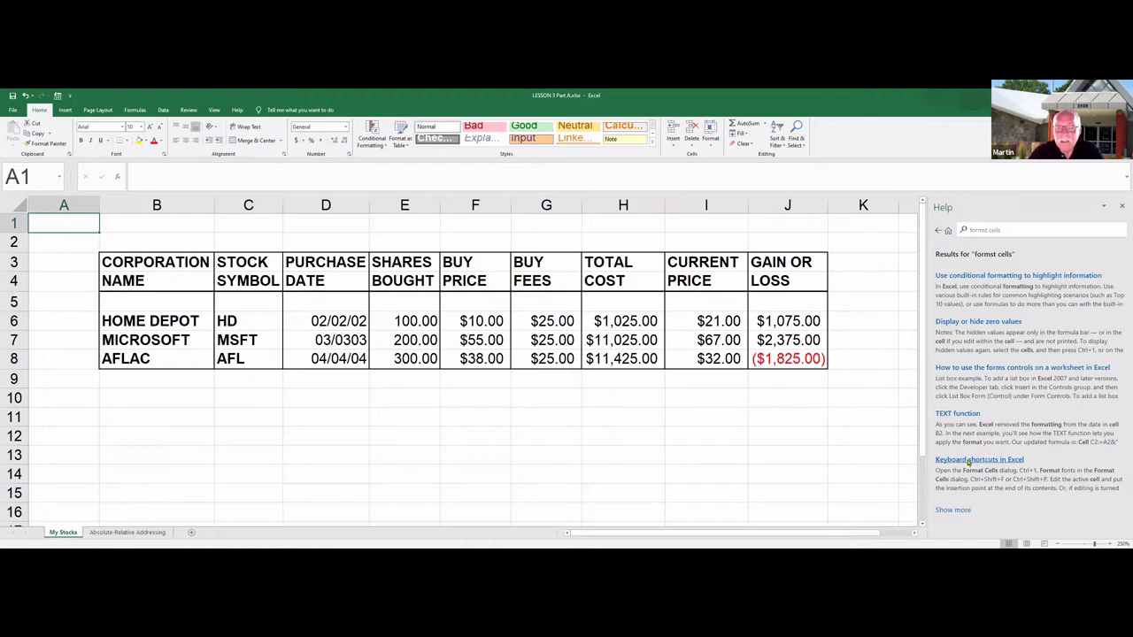
{"action": "scroll", "coordinate": [1073, 286], "scroll_direction": "down", "scroll_amount": 10}
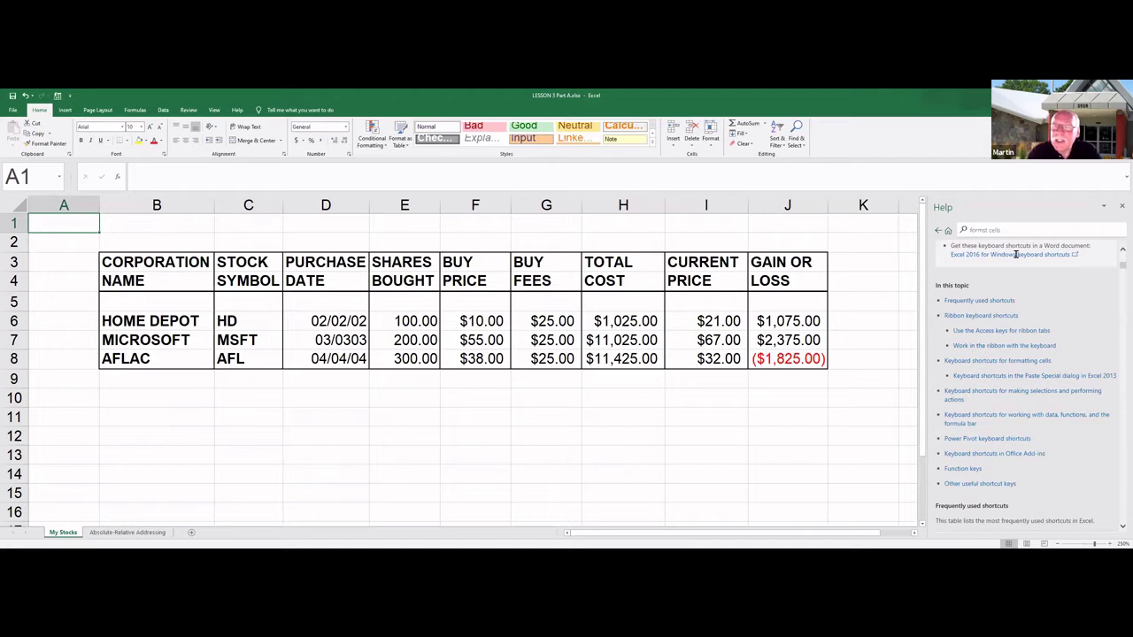
{"action": "scroll", "coordinate": [1047, 282], "scroll_direction": "up", "scroll_amount": 5}
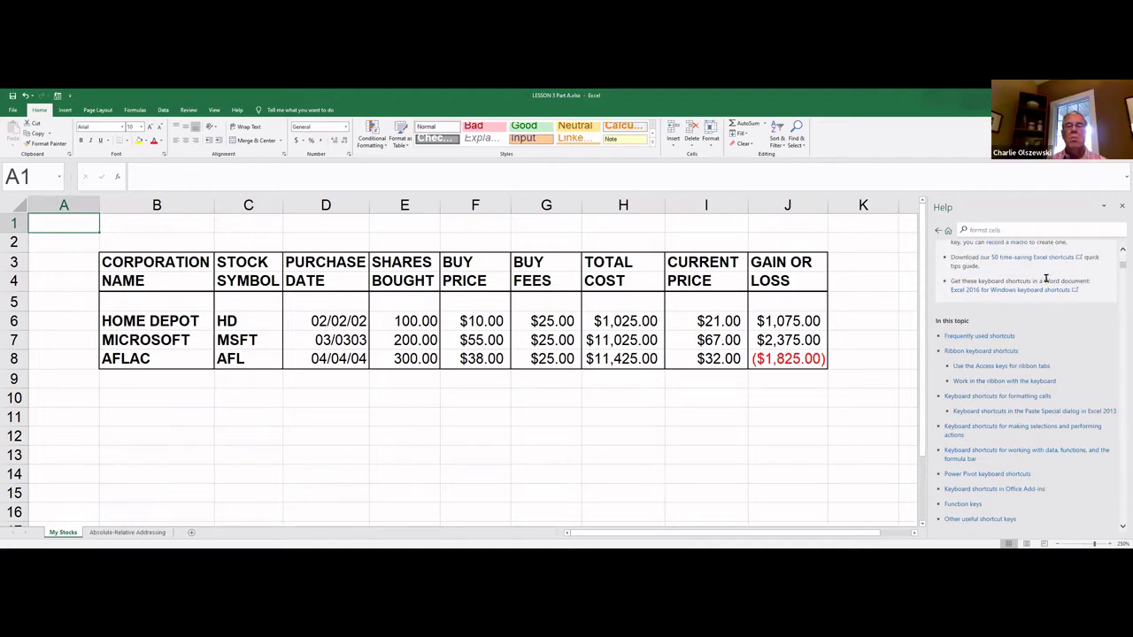
{"action": "scroll", "coordinate": [1047, 282], "scroll_direction": "down", "scroll_amount": 5}
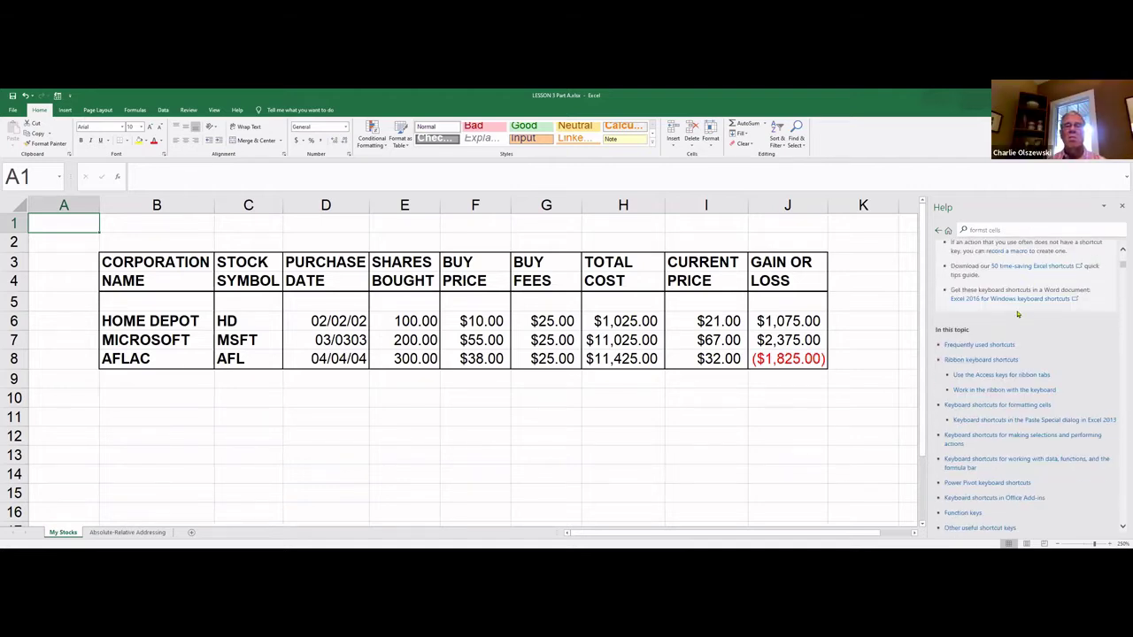
{"action": "left_click", "coordinate": [973, 345]}
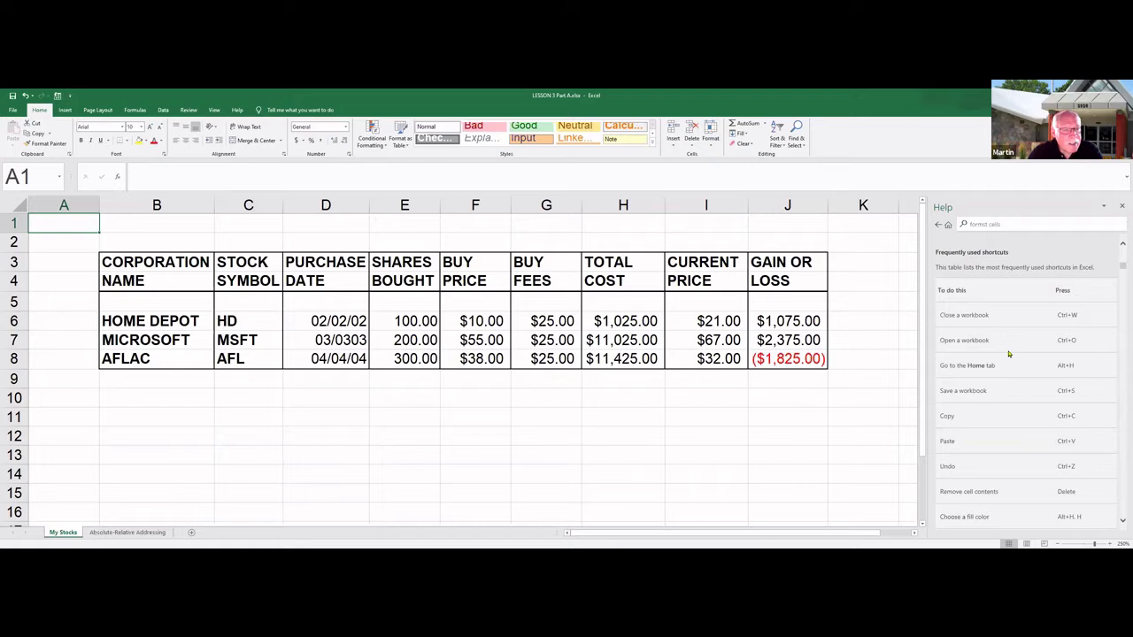
{"action": "scroll", "coordinate": [1014, 405], "scroll_direction": "down", "scroll_amount": 5}
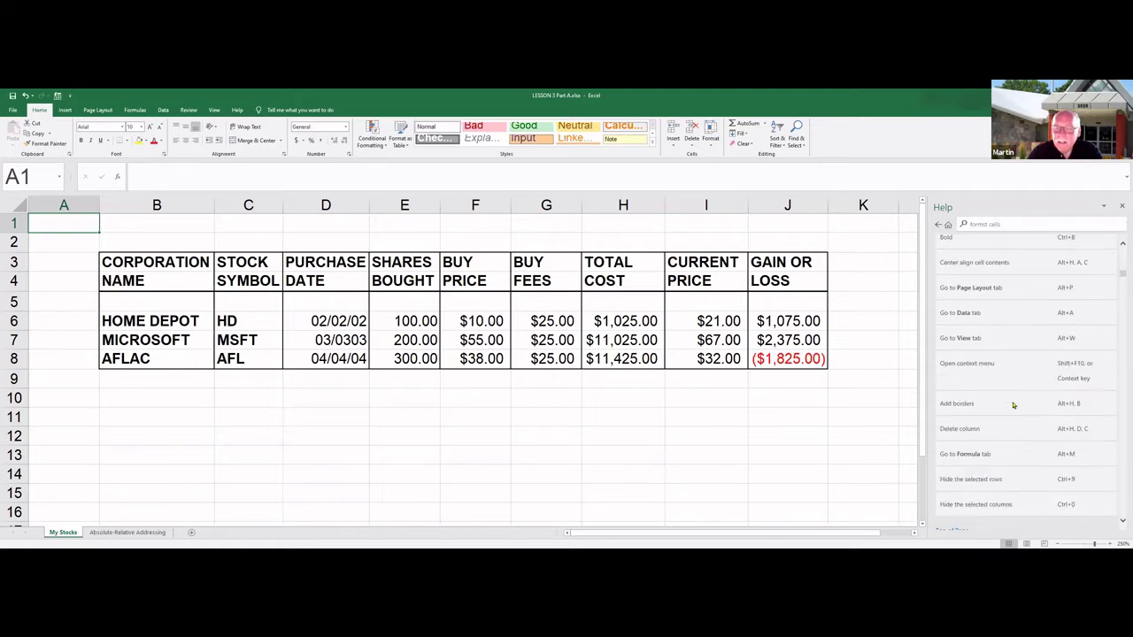
{"action": "scroll", "coordinate": [1014, 406], "scroll_direction": "up", "scroll_amount": 5}
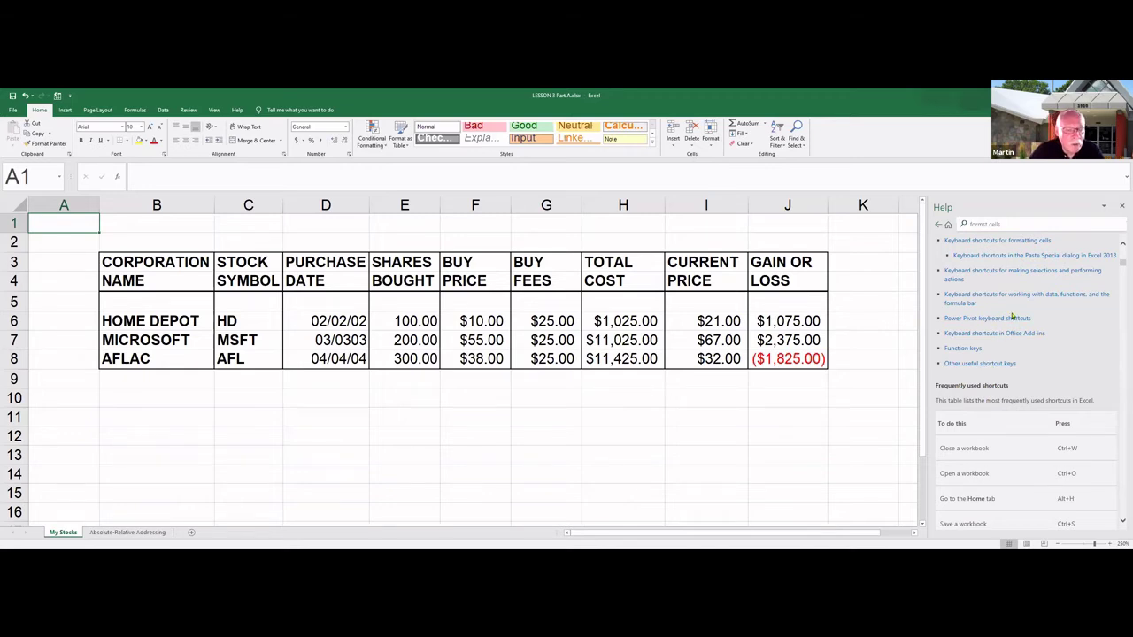
{"action": "scroll", "coordinate": [1038, 298], "scroll_direction": "up", "scroll_amount": 2}
{"action": "scroll", "coordinate": [1038, 298], "scroll_direction": "up", "scroll_amount": 4}
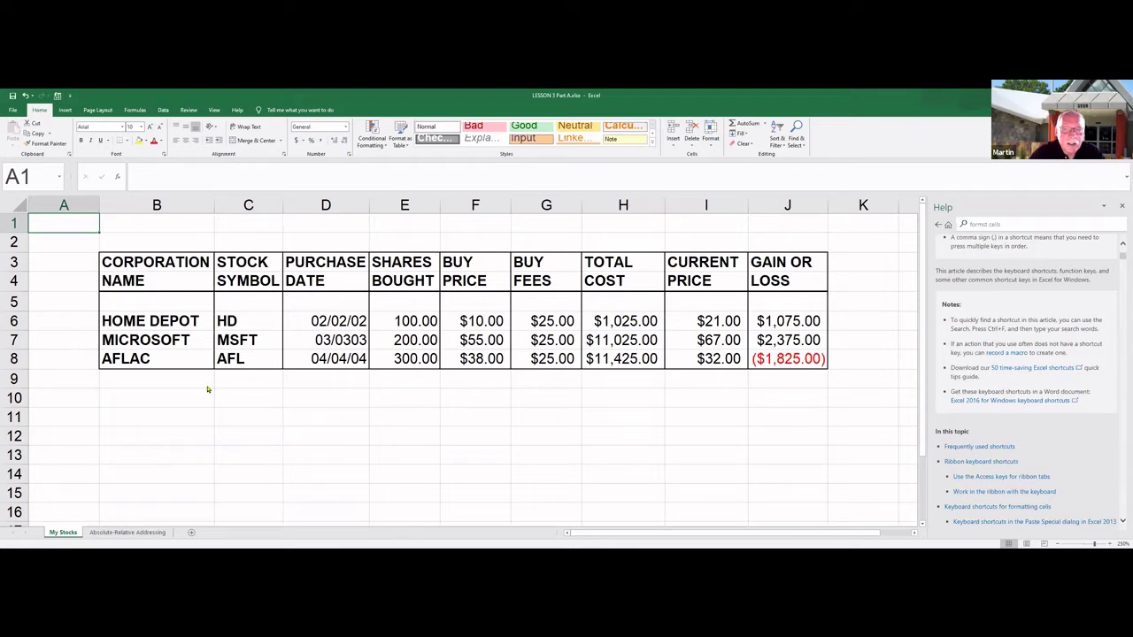
Compare the Gain or Loss formulas for Home Depot in J6 and Microsoft in J7.
{"action": "left_click", "coordinate": [787, 323]}
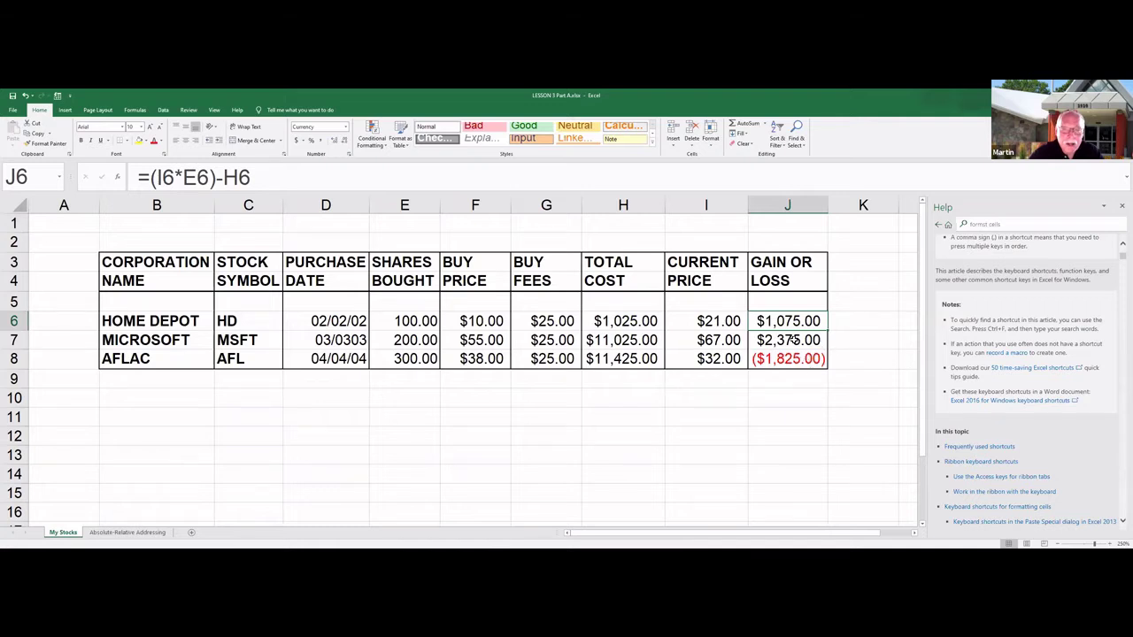
{"action": "left_click", "coordinate": [790, 340]}
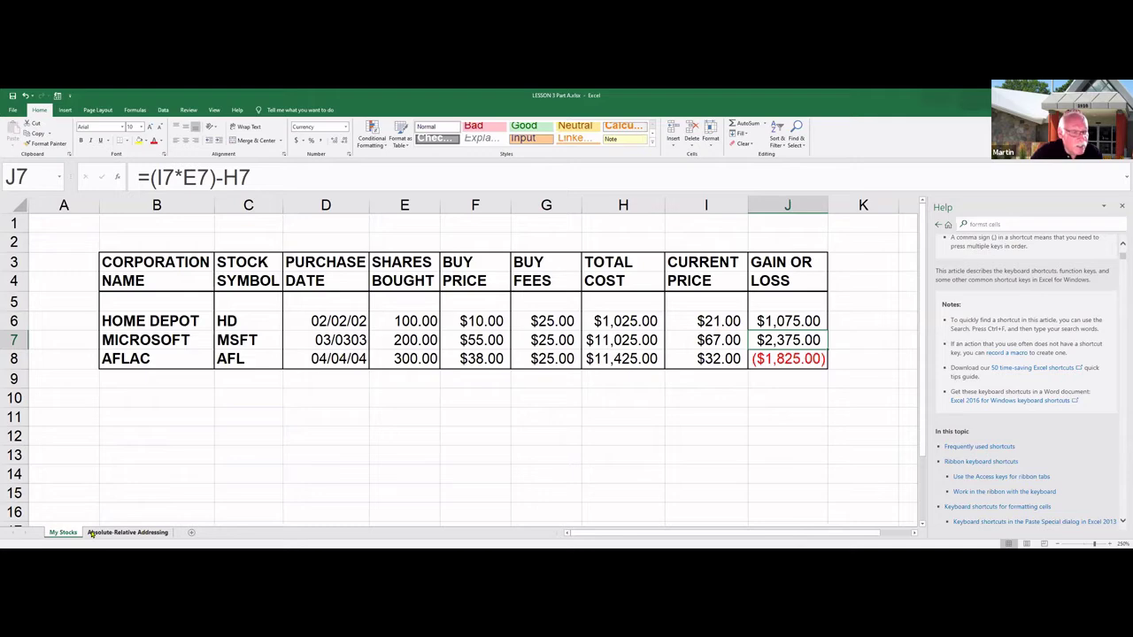
On the Absolute-Relative Addressing sheet, fill the Total Cost formula =G8*H8 from I8 down through I11.
{"action": "left_click", "coordinate": [126, 532]}
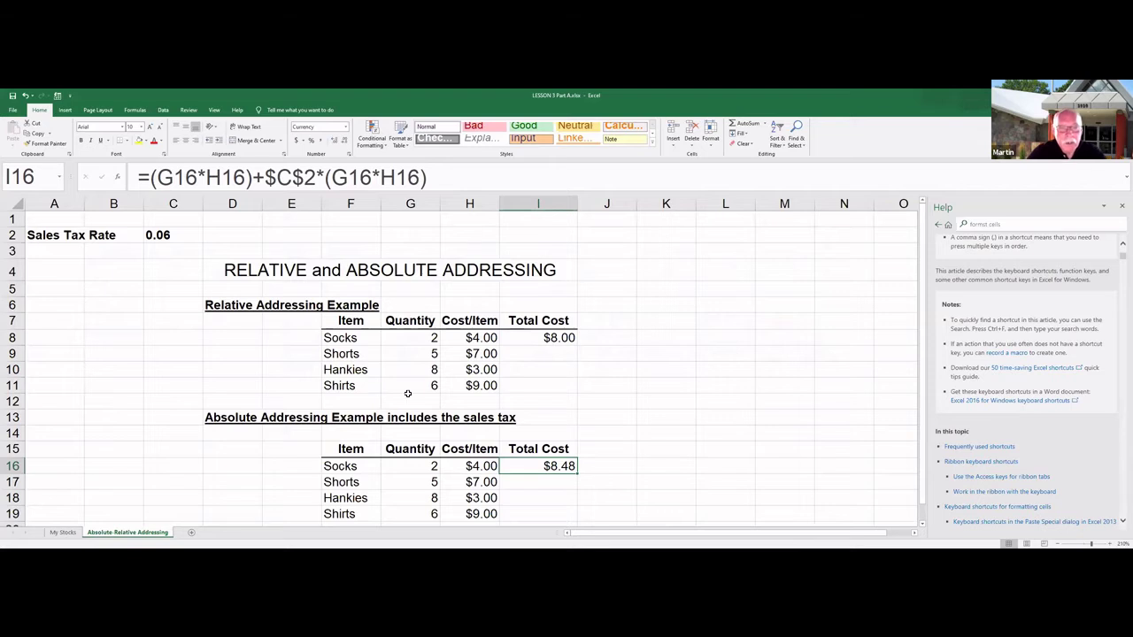
{"action": "left_click", "coordinate": [552, 338]}
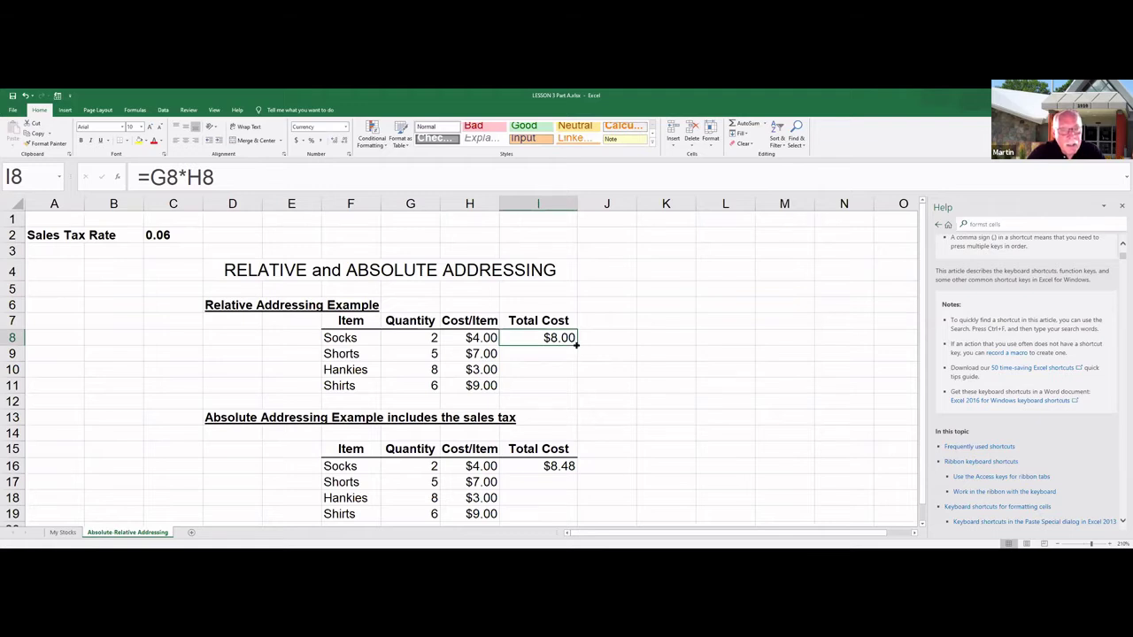
{"action": "left_click_drag", "start_coordinate": [576, 346], "coordinate": [581, 388]}
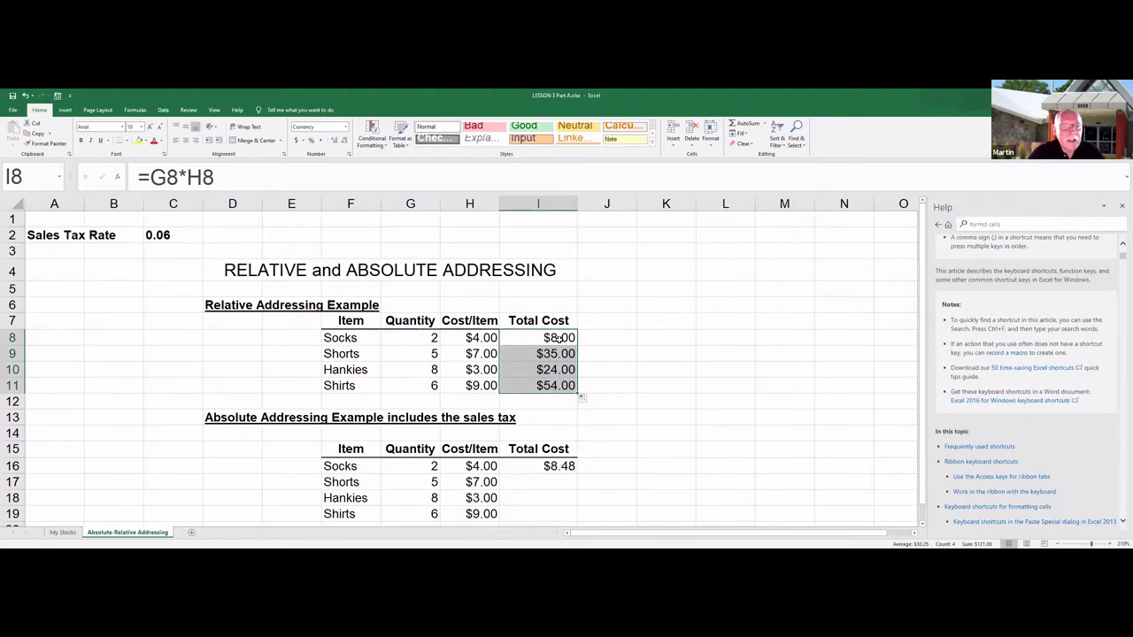
Check how the cell references adjust in the copied Total Cost formulas in I9, I10 and I11.
{"action": "left_click", "coordinate": [528, 358]}
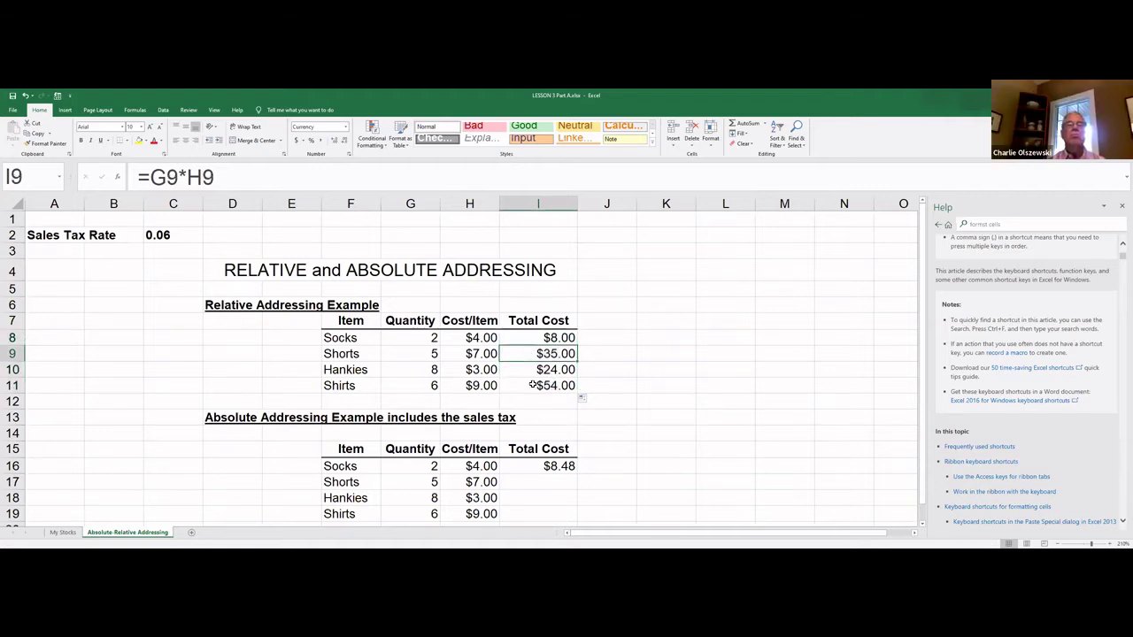
{"action": "left_click", "coordinate": [529, 373]}
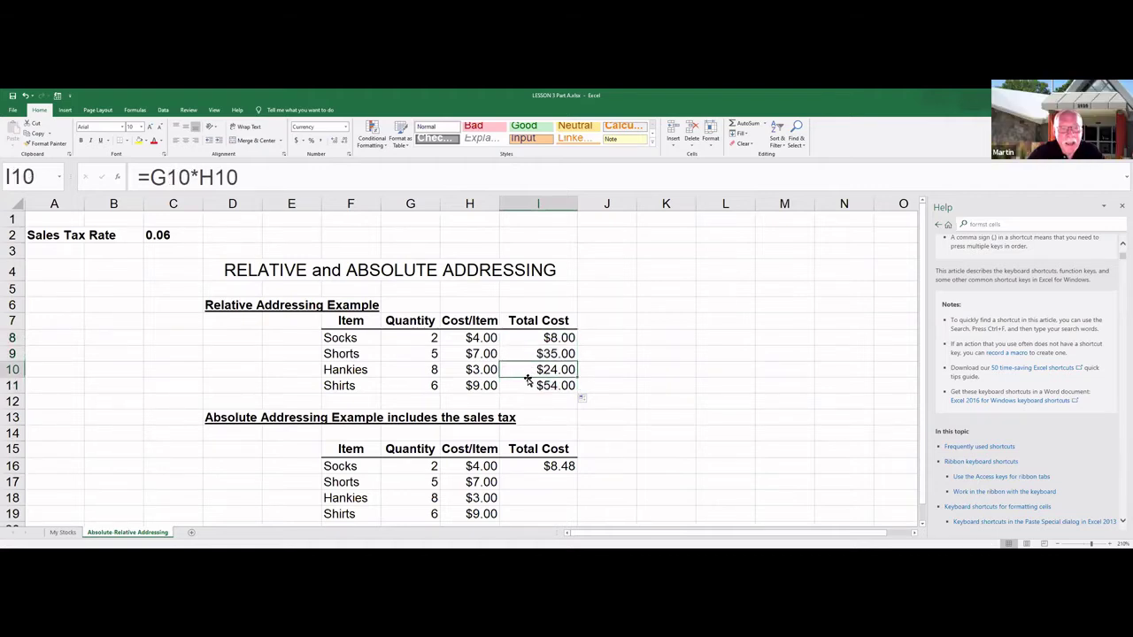
{"action": "left_click", "coordinate": [534, 388]}
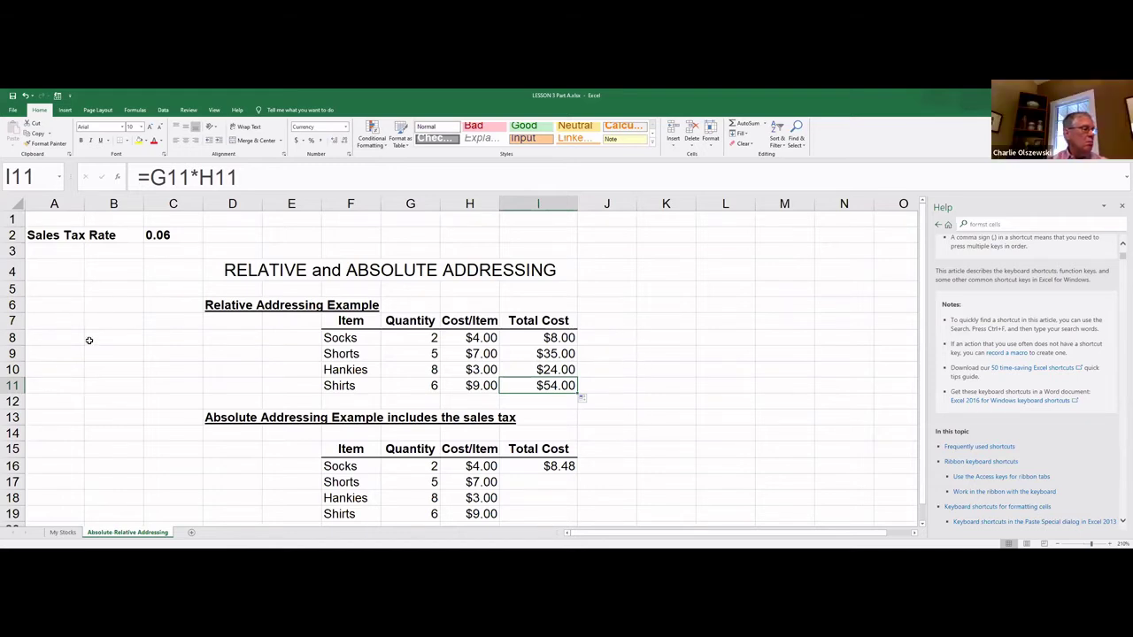
Examine the sales tax rate in C2 and the formula in I16 that refers to it absolutely.
{"action": "left_click", "coordinate": [177, 235]}
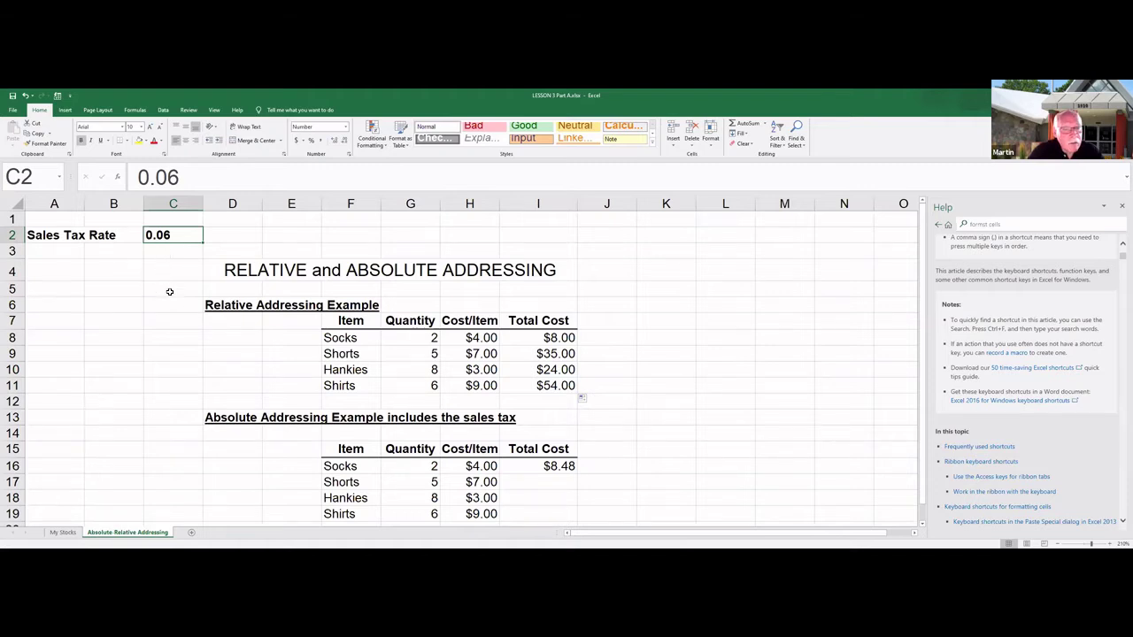
{"action": "scroll", "coordinate": [630, 474], "scroll_direction": "down", "scroll_amount": 1}
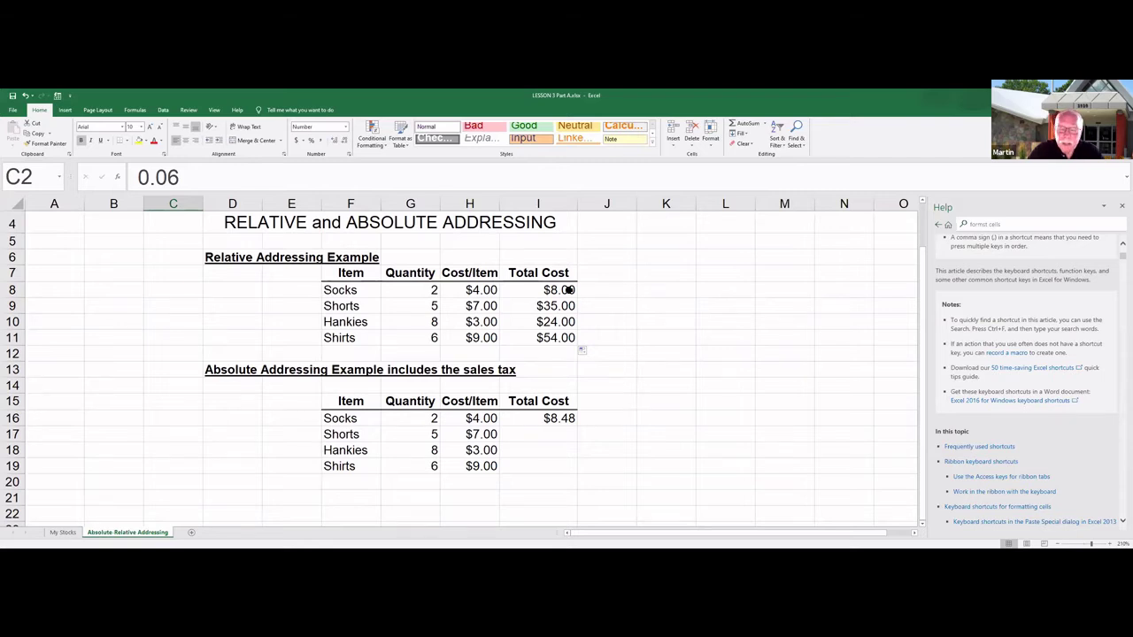
{"action": "left_click", "coordinate": [549, 419]}
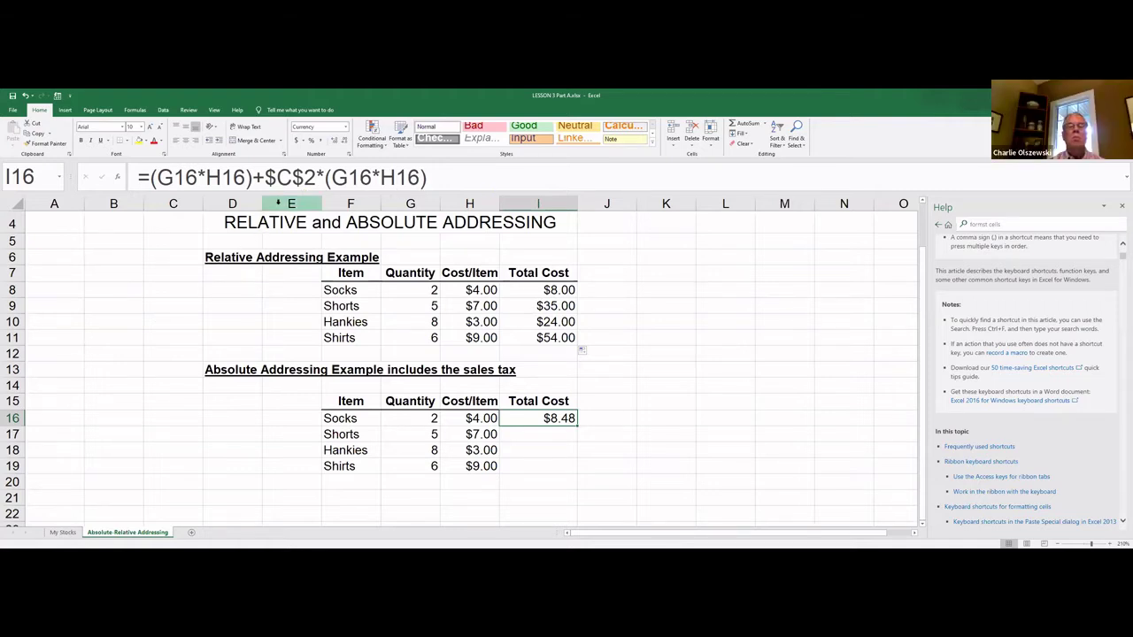
{"action": "scroll", "coordinate": [275, 299], "scroll_direction": "up", "scroll_amount": 1}
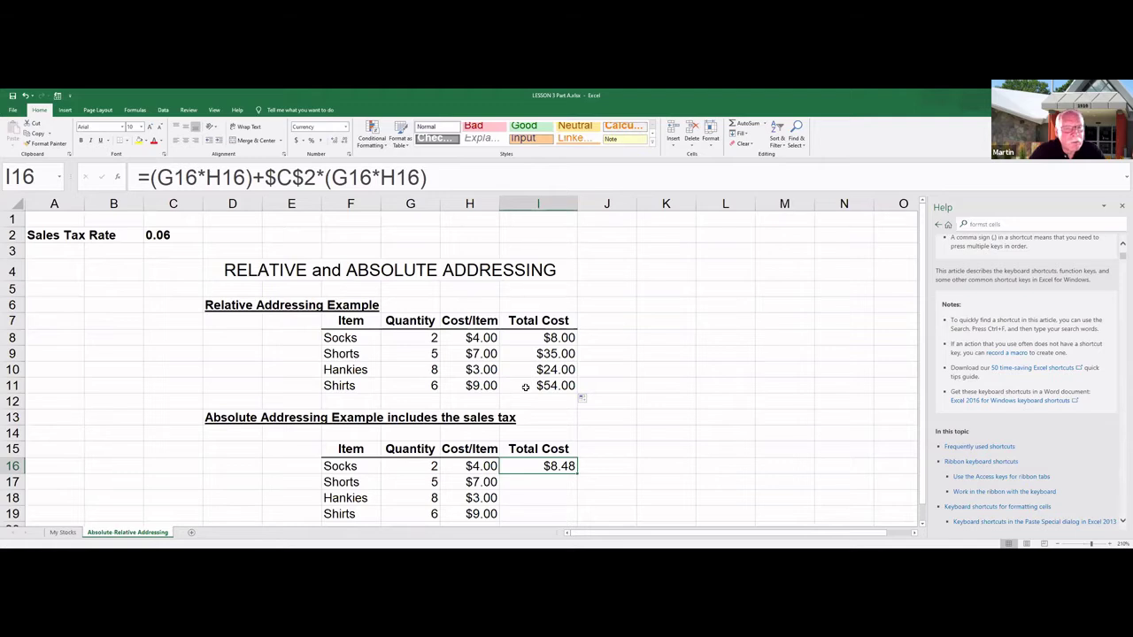
Fill the tax-inclusive Total Cost formula from I16 down through I19 and check the copied formula in I18.
{"action": "scroll", "coordinate": [589, 407], "scroll_direction": "down", "scroll_amount": 3}
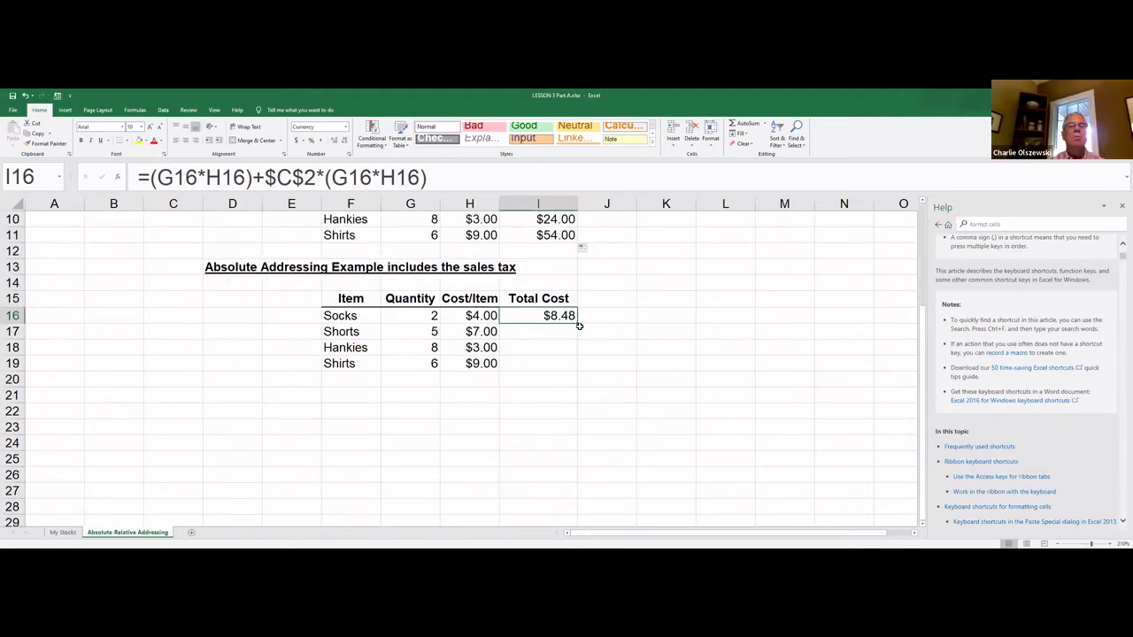
{"action": "left_click_drag", "start_coordinate": [577, 323], "coordinate": [574, 376]}
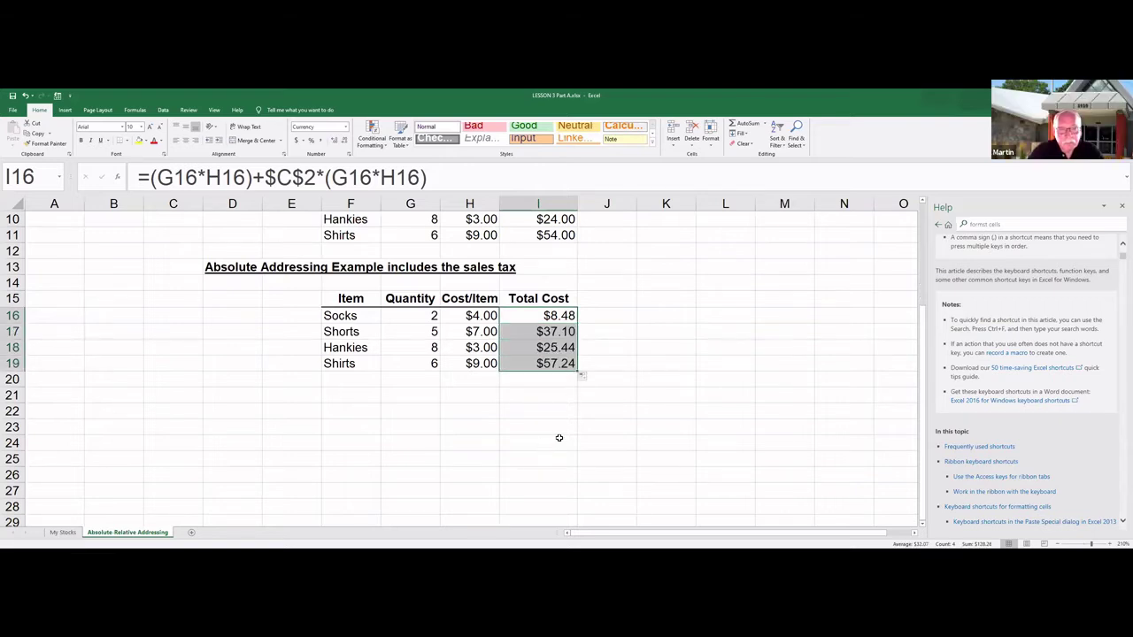
{"action": "left_click", "coordinate": [558, 348]}
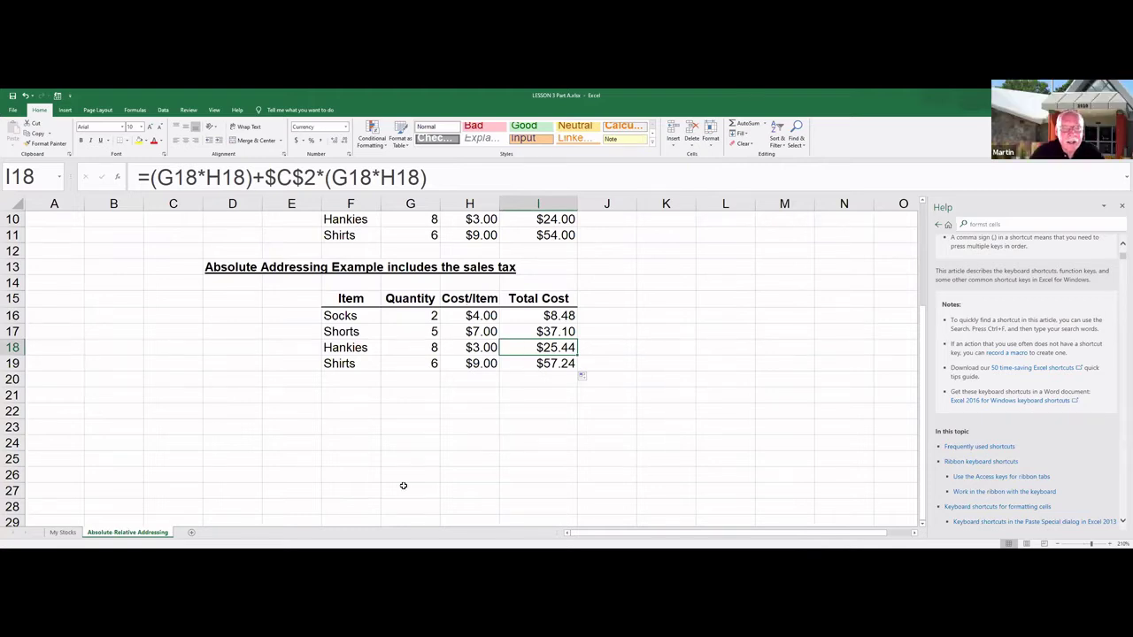
Set the sales tax rate in C2 to 0.08.
{"action": "scroll", "coordinate": [486, 526], "scroll_direction": "up", "scroll_amount": 3}
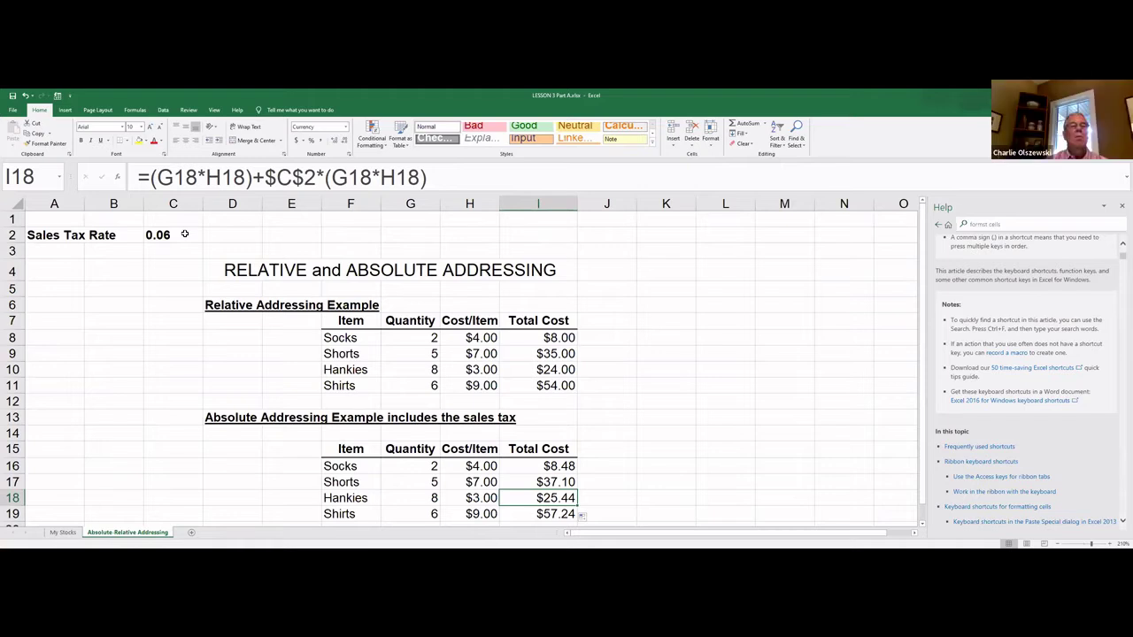
{"action": "left_click", "coordinate": [183, 234]}
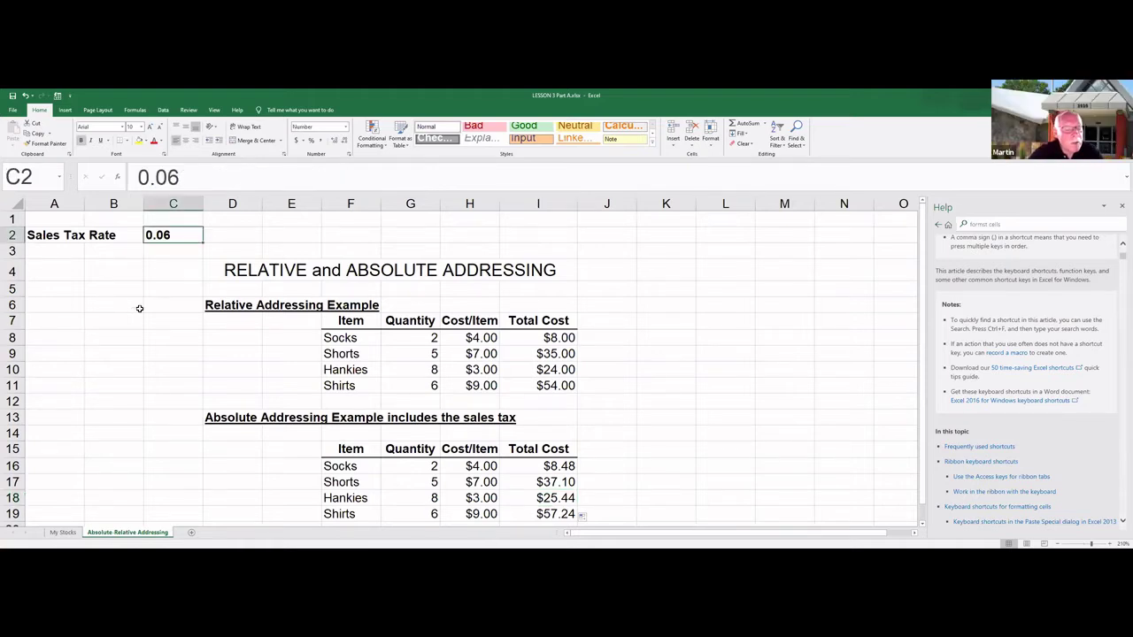
{"action": "scroll", "coordinate": [148, 308], "scroll_direction": "down", "scroll_amount": 1}
{"action": "scroll", "coordinate": [148, 309], "scroll_direction": "down", "scroll_amount": 1}
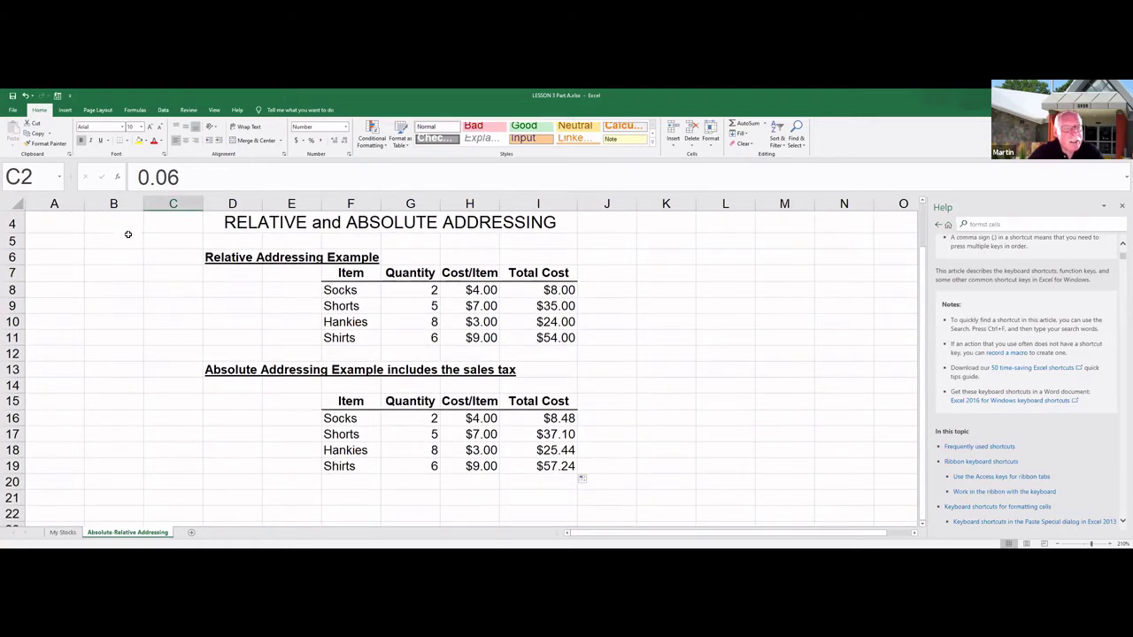
{"action": "left_click", "coordinate": [191, 181]}
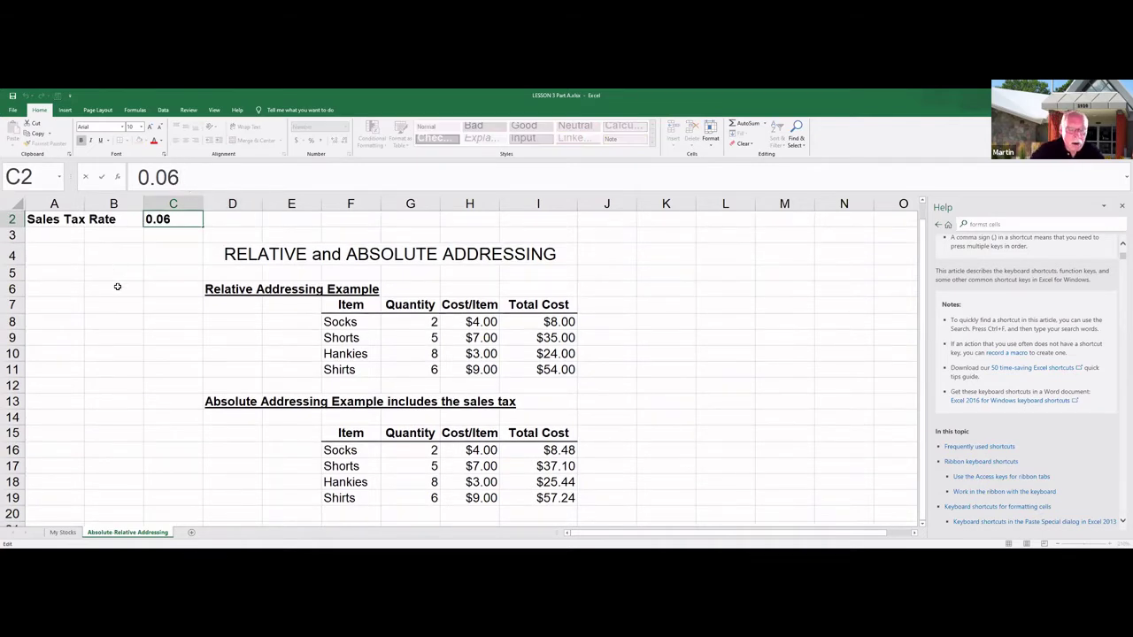
{"action": "key", "text": "BackSpace"}
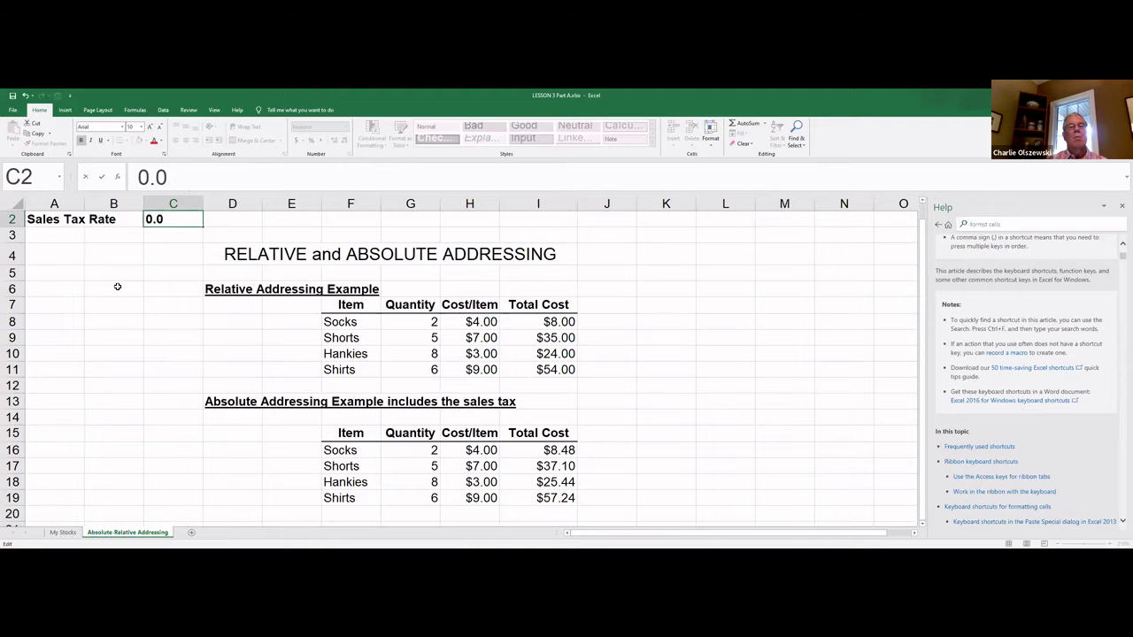
{"action": "type", "text": "8"}
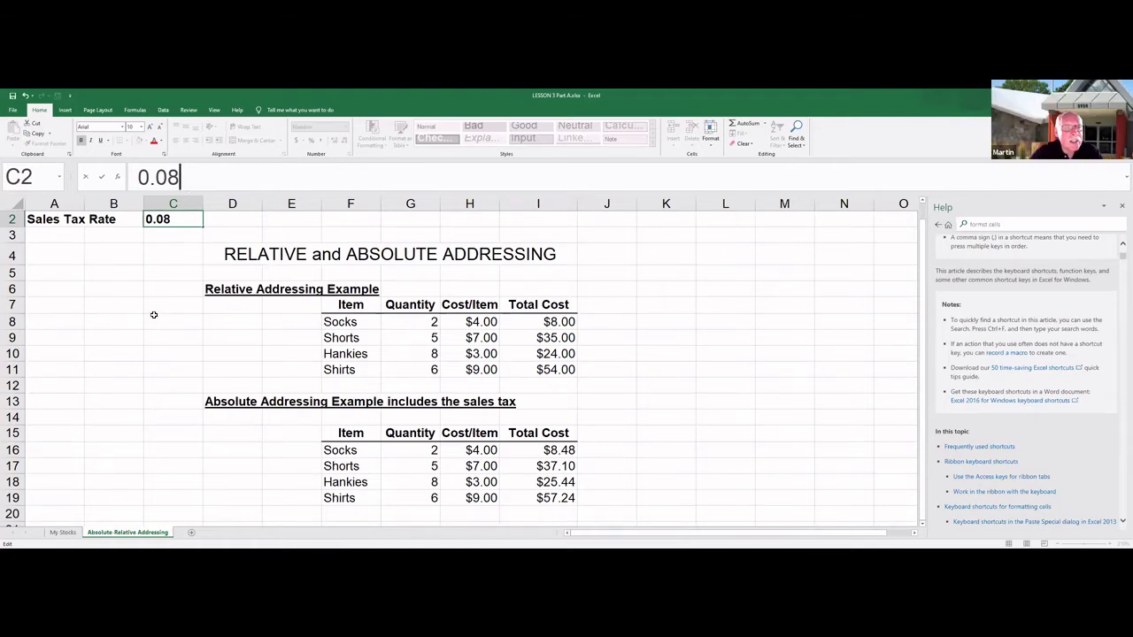
{"action": "key", "text": "Return"}
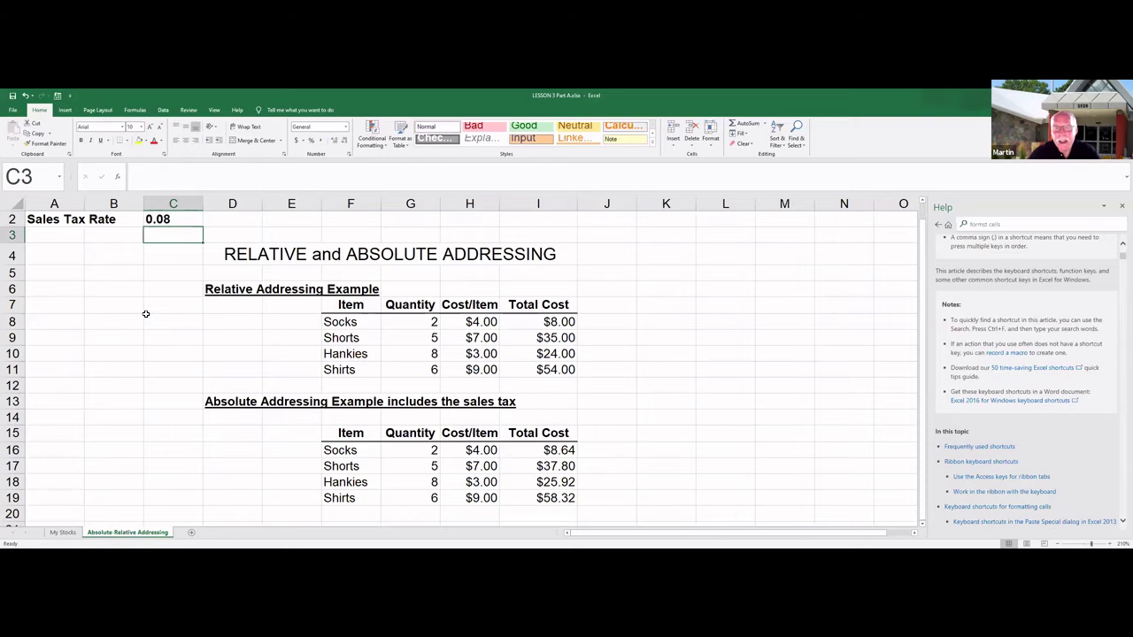
Review the tax-inclusive Total Cost formula in I16 and set the sales tax rate in C2 to 0.06.
{"action": "scroll", "coordinate": [147, 283], "scroll_direction": "up", "scroll_amount": 1}
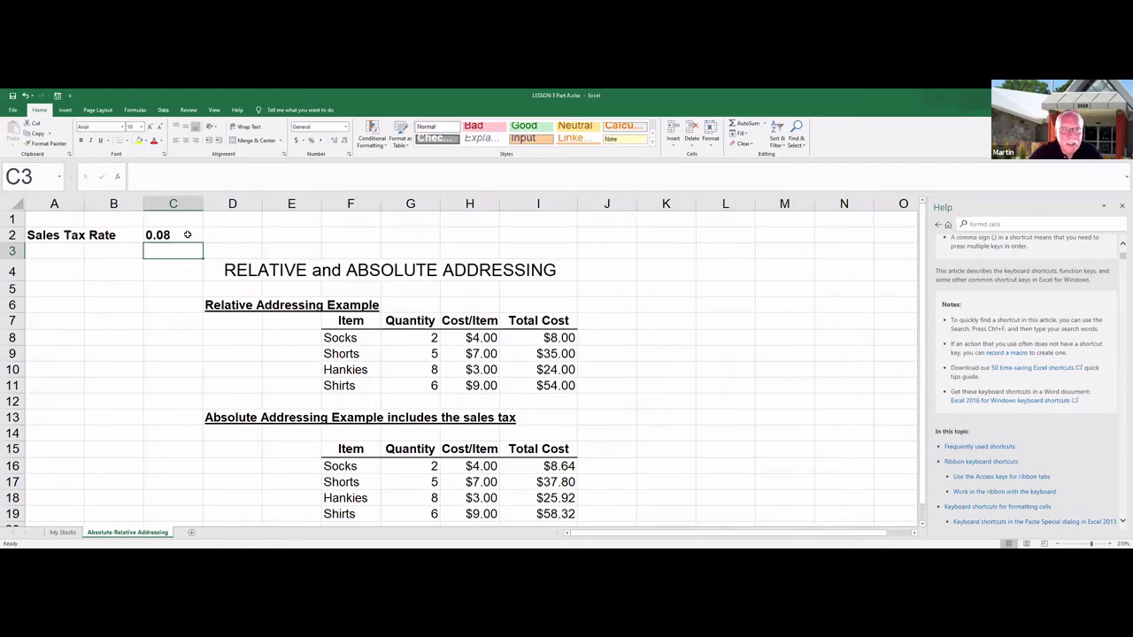
{"action": "left_click", "coordinate": [563, 466]}
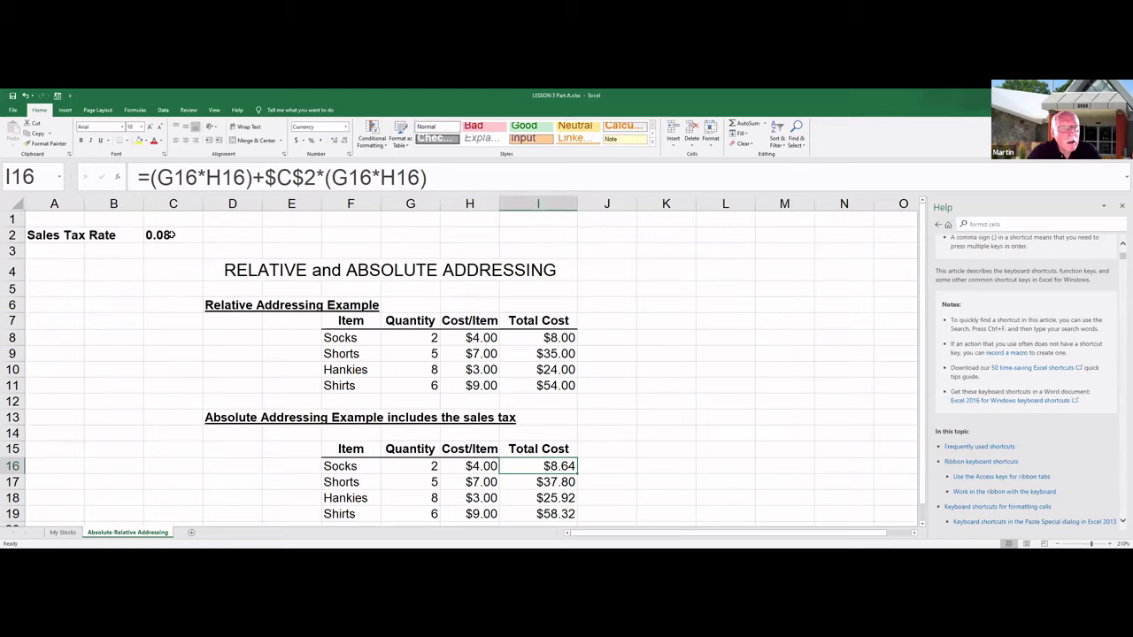
{"action": "left_click", "coordinate": [172, 234]}
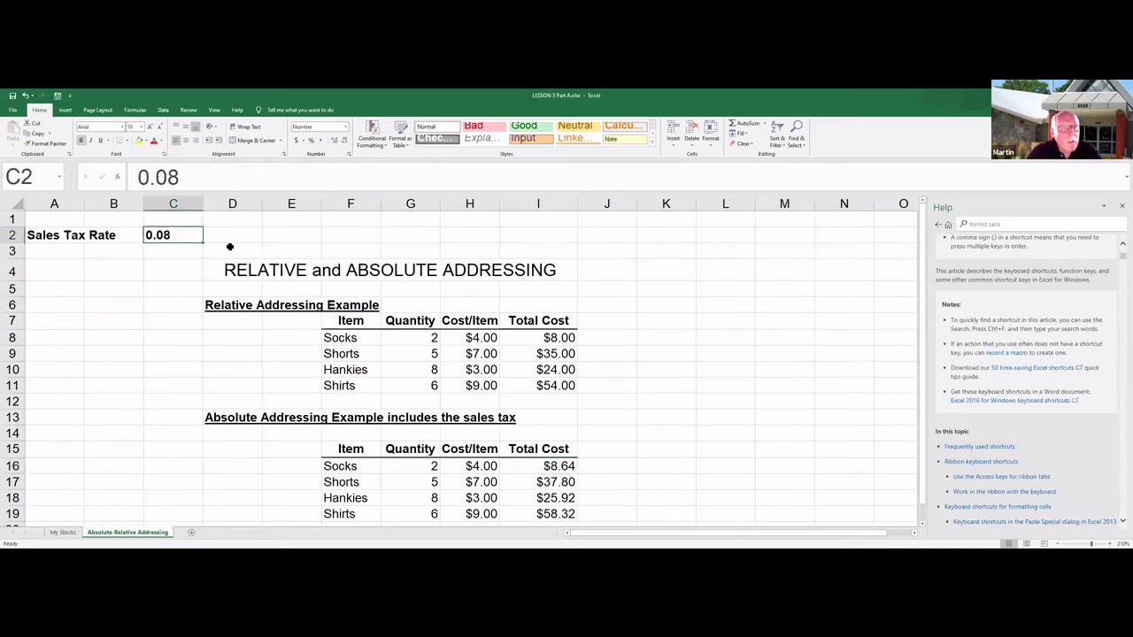
{"action": "left_click", "coordinate": [203, 175]}
{"action": "key", "text": "BackSpace"}
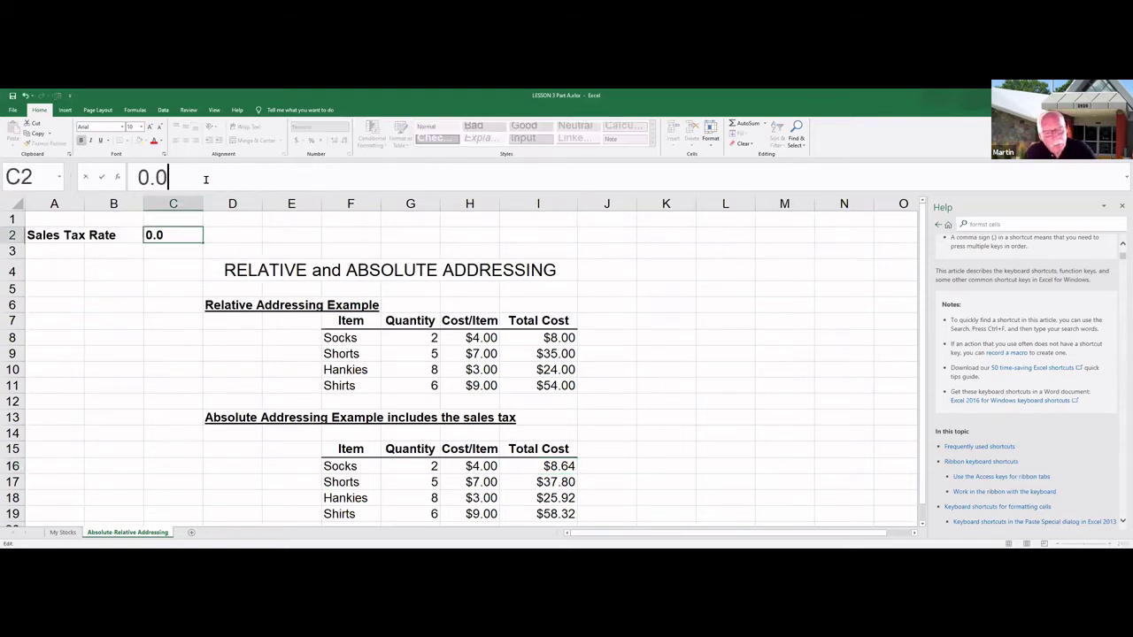
{"action": "type", "text": "6"}
{"action": "left_click", "coordinate": [111, 322]}
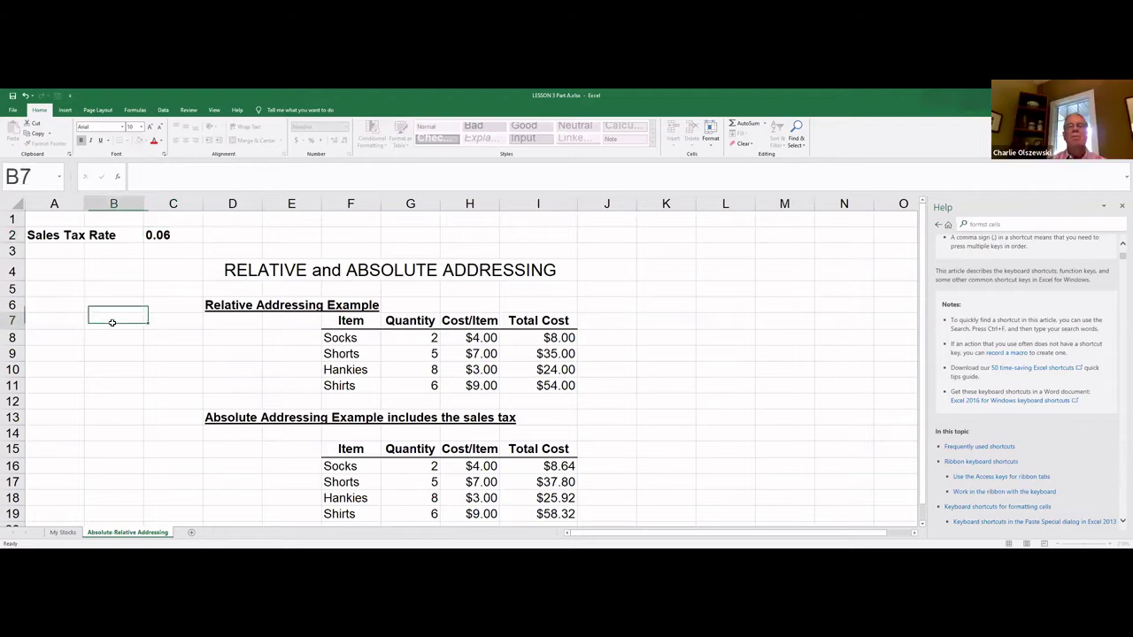
{"action": "scroll", "coordinate": [255, 362], "scroll_direction": "down", "scroll_amount": 1}
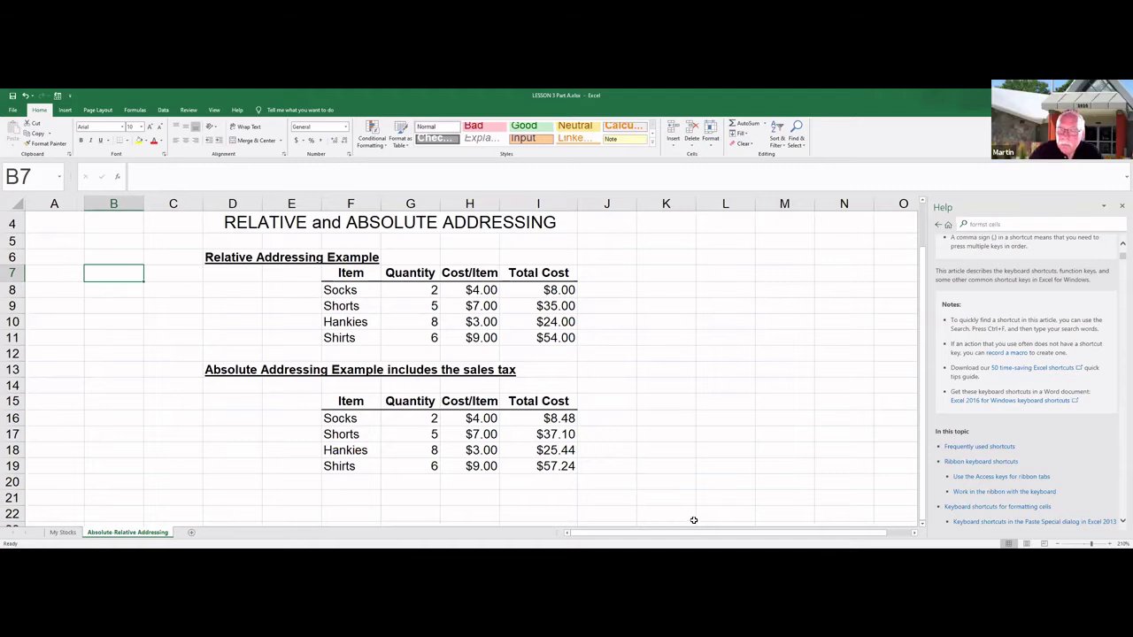
{"action": "scroll", "coordinate": [141, 279], "scroll_direction": "up", "scroll_amount": 1}
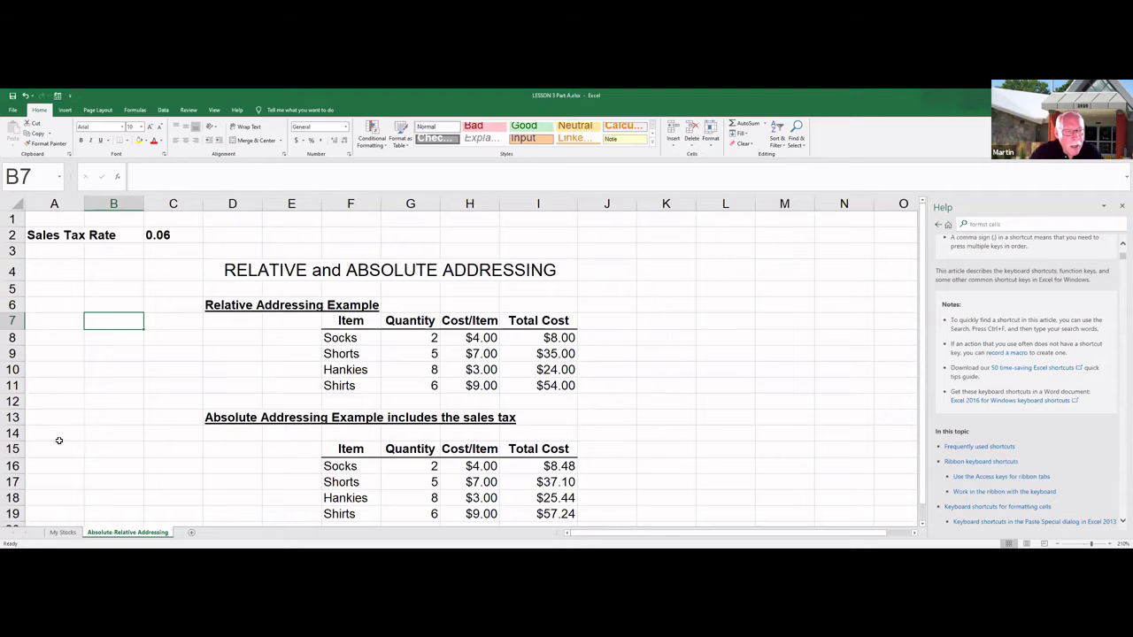
Switch to the My Stocks sheet and select rows 2 and 3.
{"action": "left_click", "coordinate": [64, 534]}
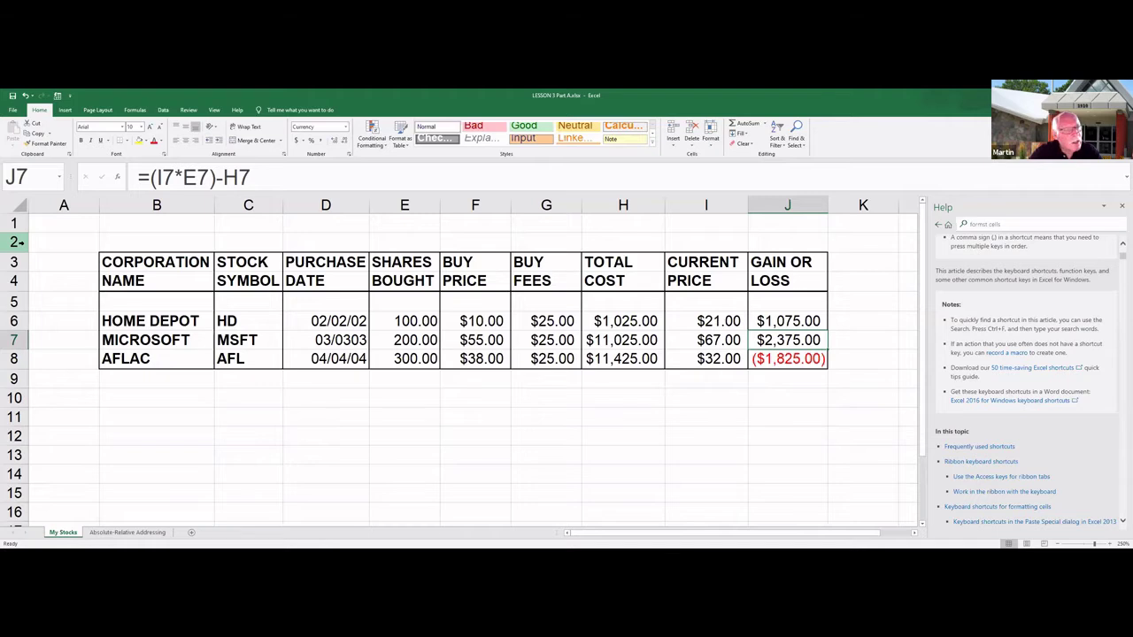
{"action": "left_click_drag", "start_coordinate": [18, 242], "coordinate": [23, 243]}
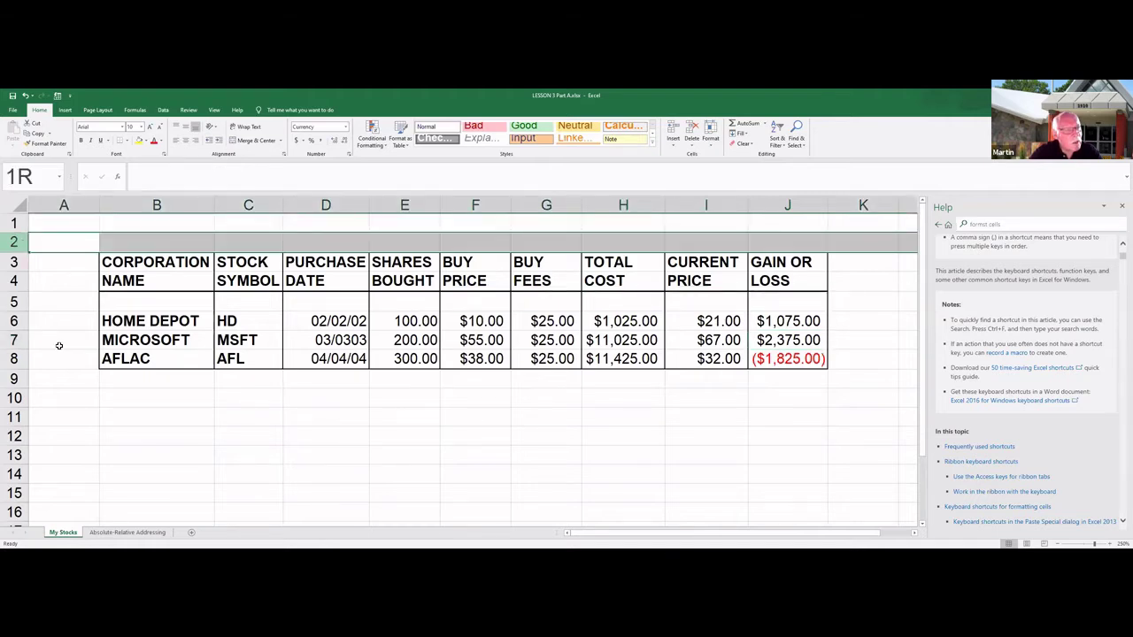
{"action": "key", "text": "shift+Down"}
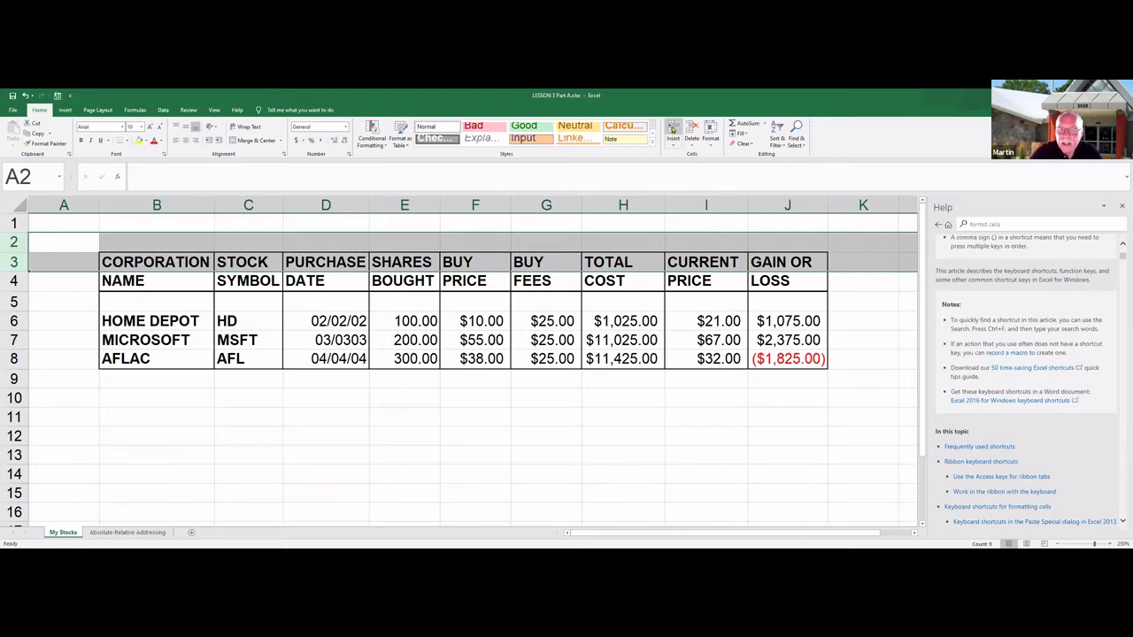
Insert two blank rows above the stock table's headings and merge and center B2 through J3.
{"action": "left_click", "coordinate": [673, 130]}
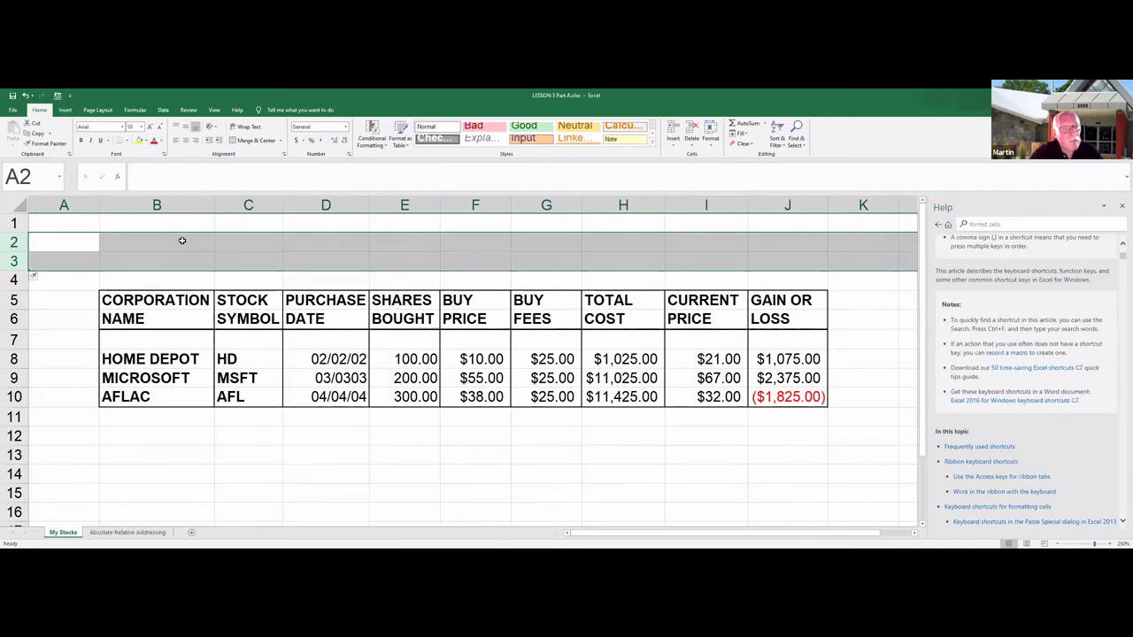
{"action": "left_click_drag", "start_coordinate": [181, 239], "coordinate": [767, 266]}
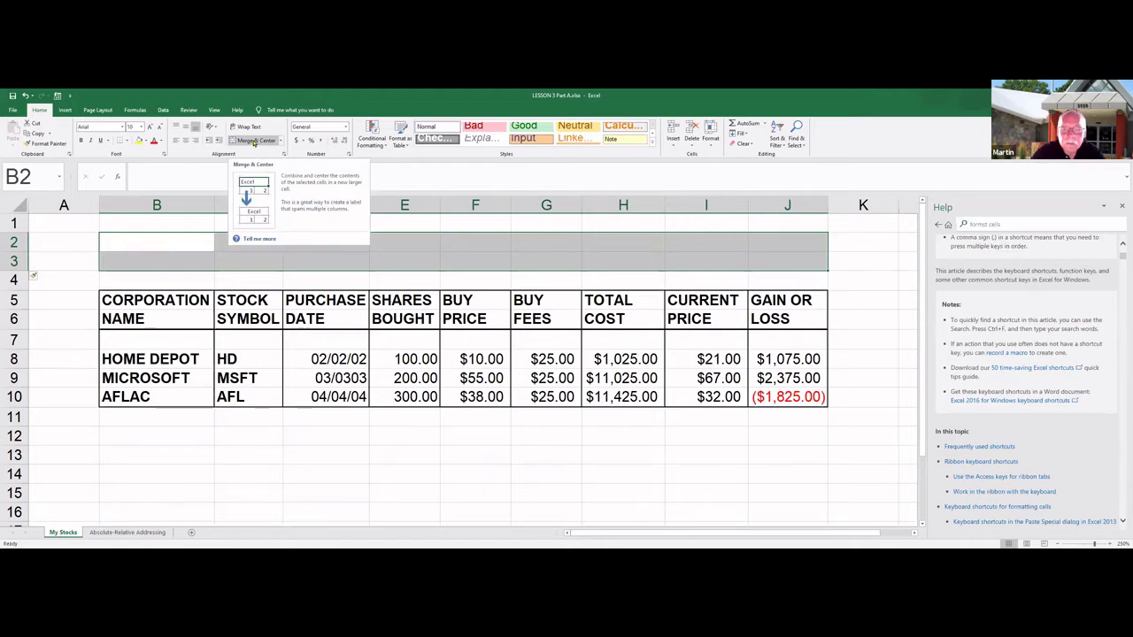
{"action": "left_click", "coordinate": [254, 142]}
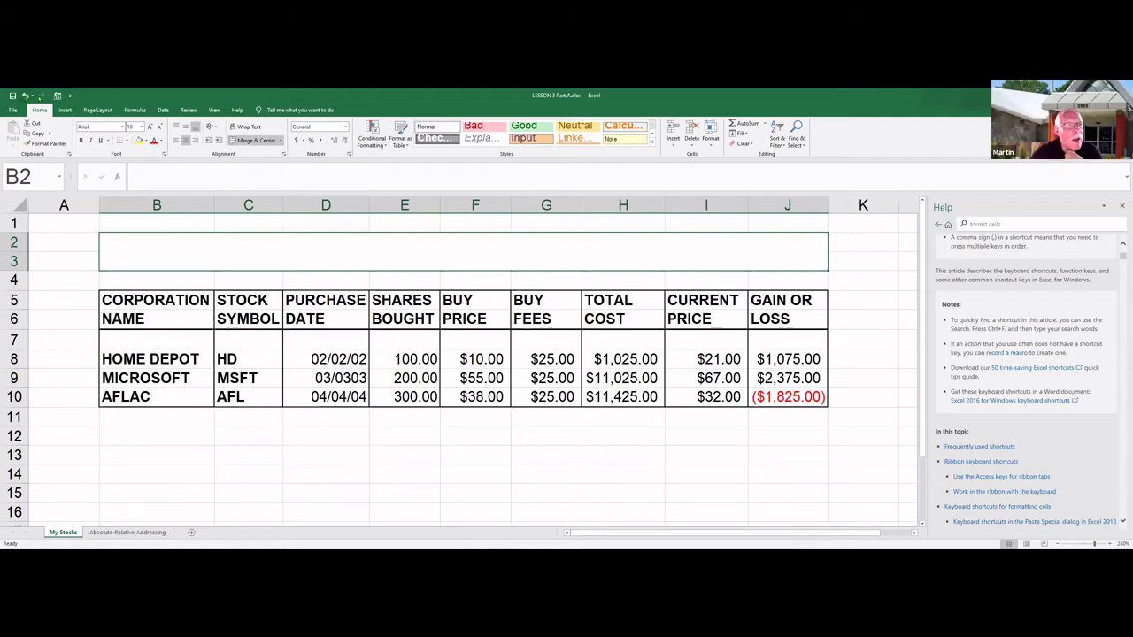
Undo the merge of B2 through J3 and the insertion of the two rows.
{"action": "left_click", "coordinate": [26, 95]}
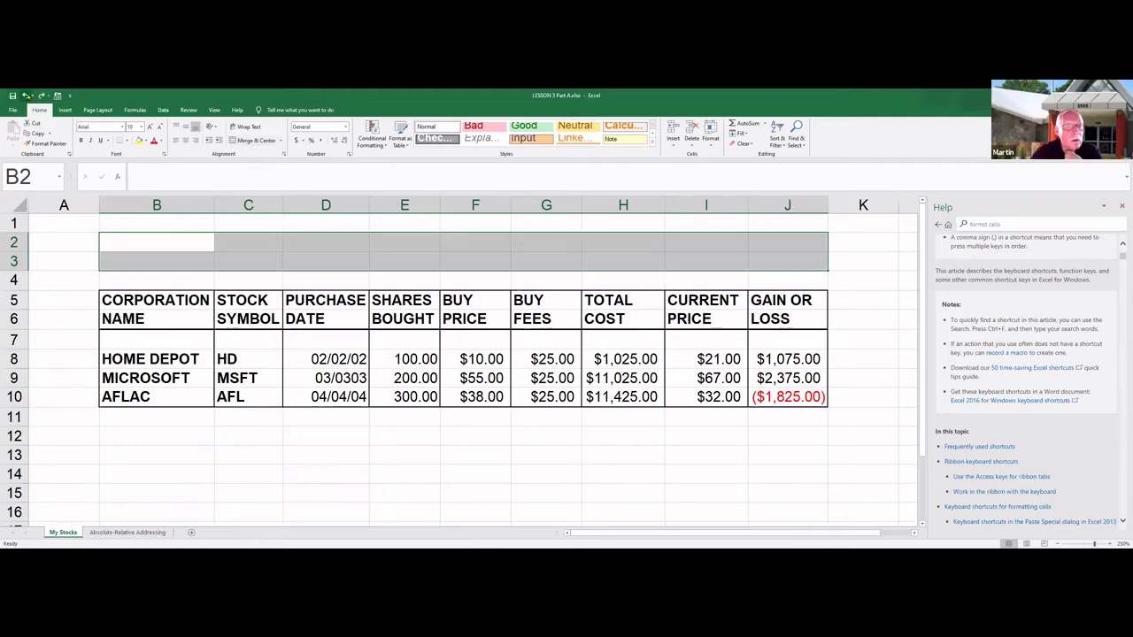
{"action": "left_click", "coordinate": [26, 96]}
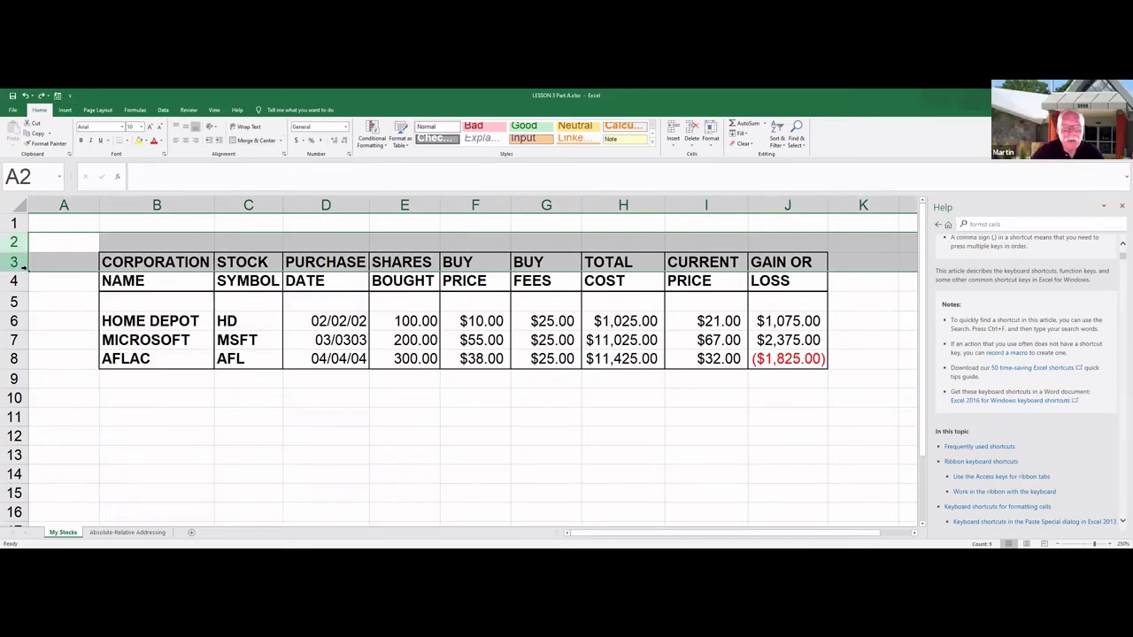
Insert two blank rows at the selected rows 2 and 3, and merge and center B2:J3 for a title.
{"action": "left_click", "coordinate": [673, 133]}
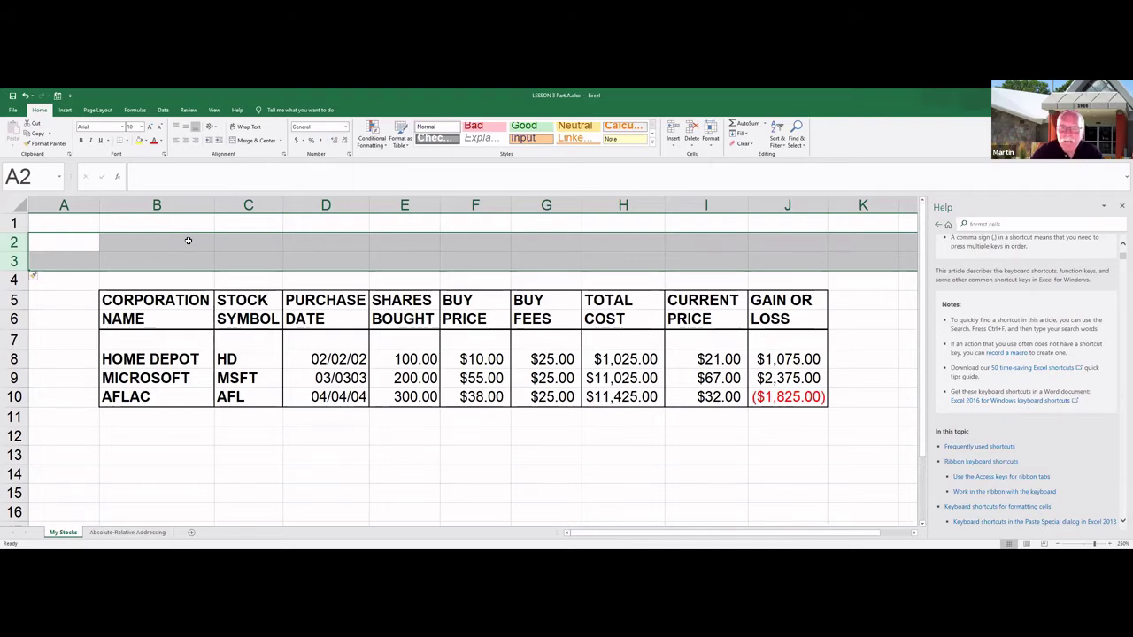
{"action": "left_click_drag", "start_coordinate": [188, 241], "coordinate": [771, 258]}
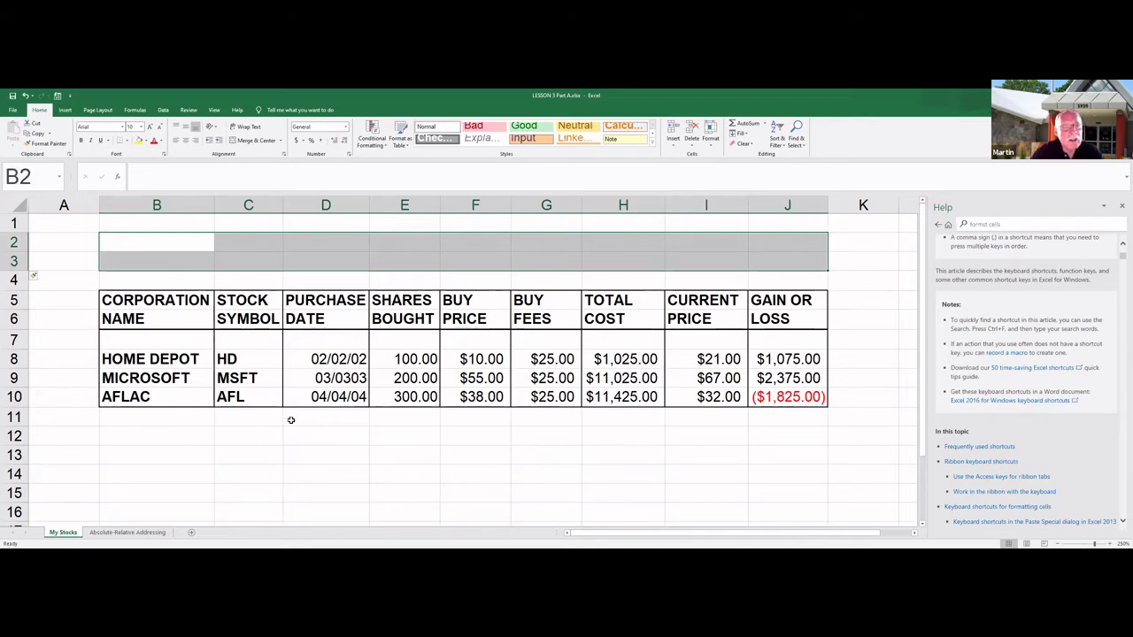
{"action": "left_click", "coordinate": [255, 141]}
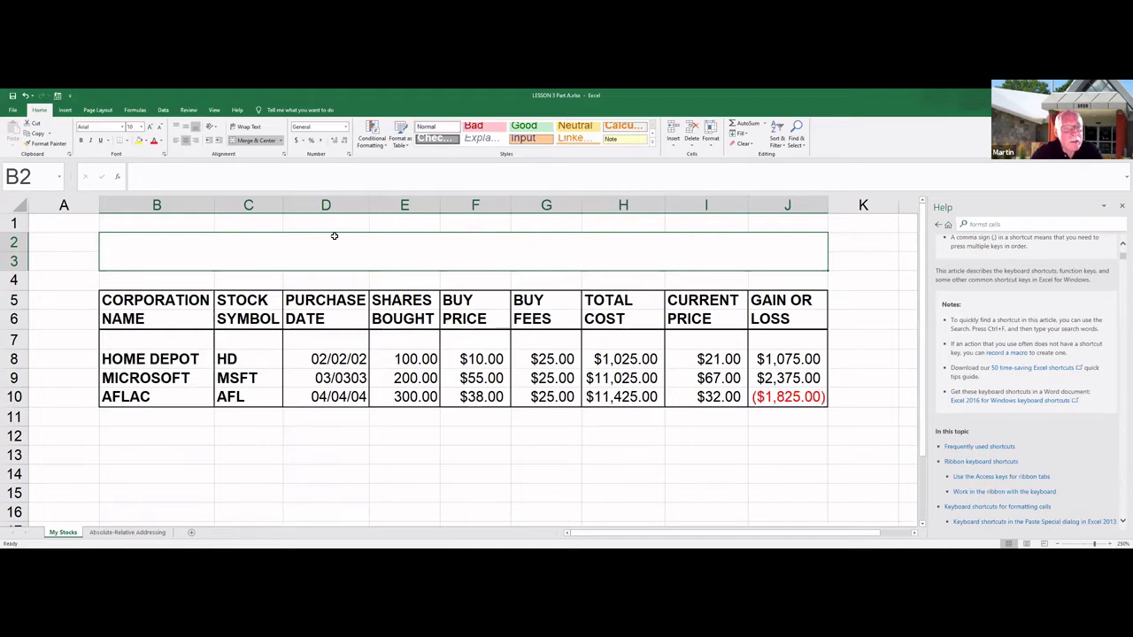
Set the merged title cell's font size to 16 and enter the title STOCK PURCHASE RECORDS.
{"action": "left_click", "coordinate": [143, 127]}
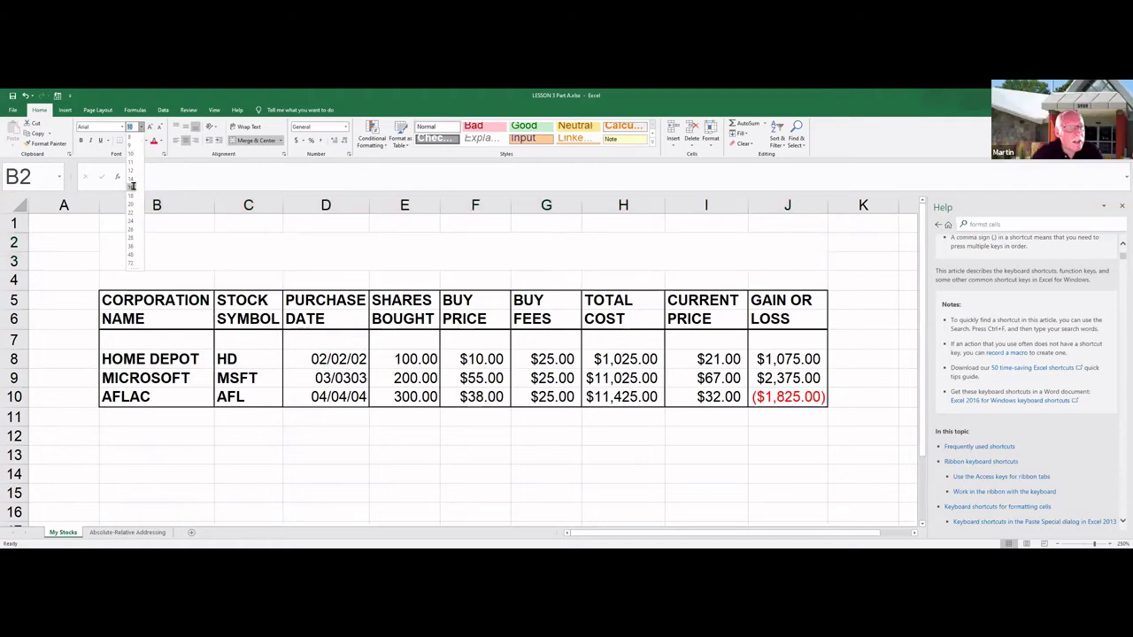
{"action": "left_click", "coordinate": [133, 189]}
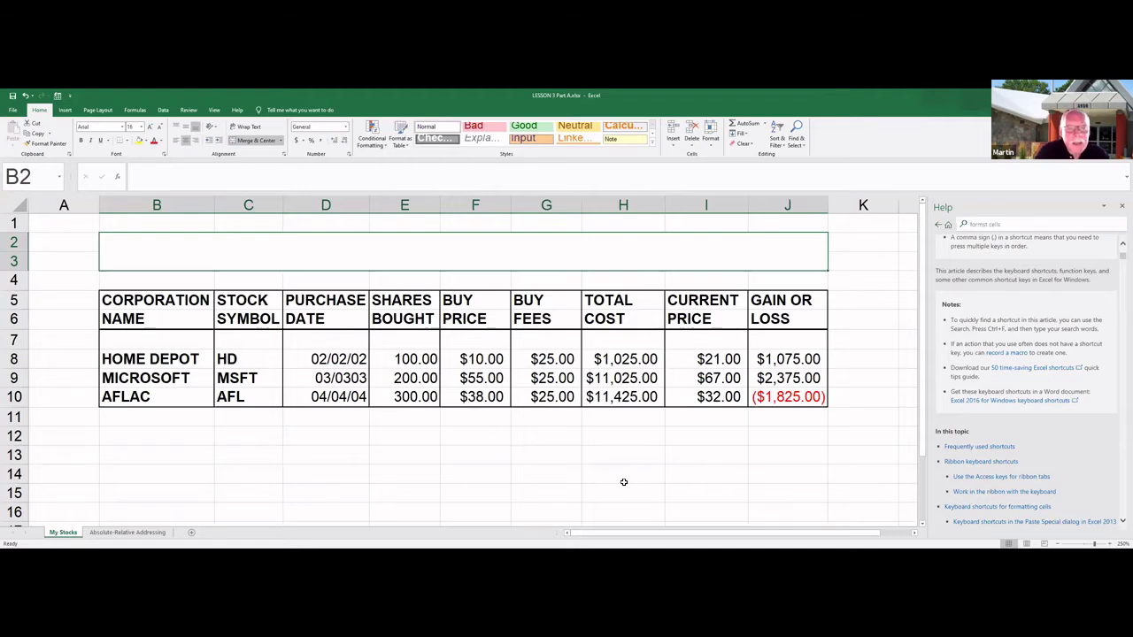
{"action": "type", "text": "S"}
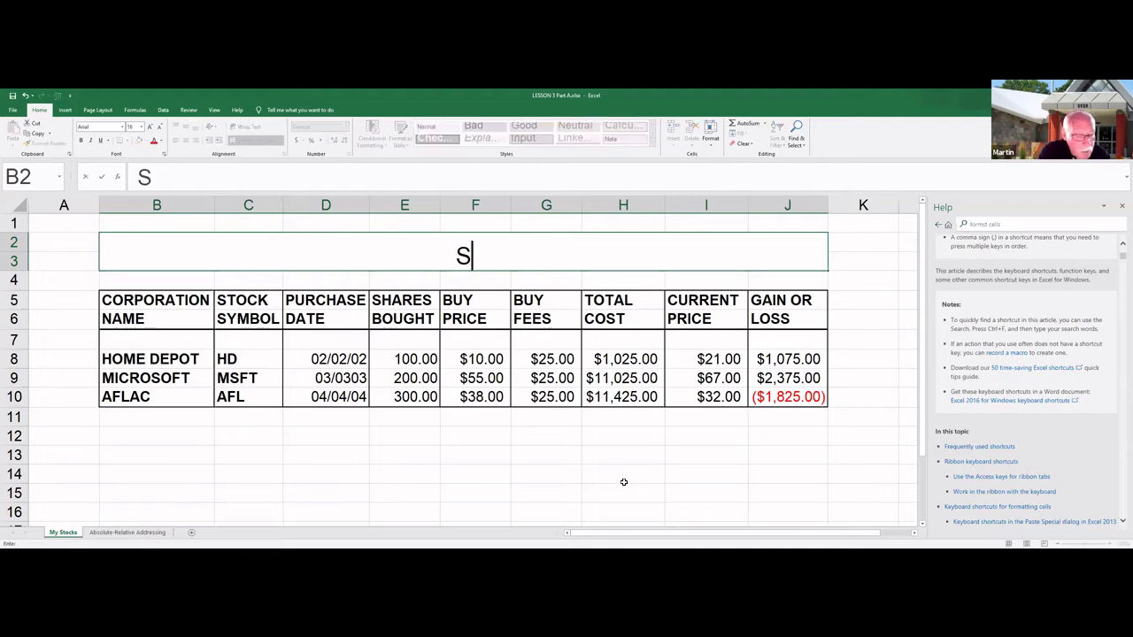
{"action": "type", "text": "TOCK"}
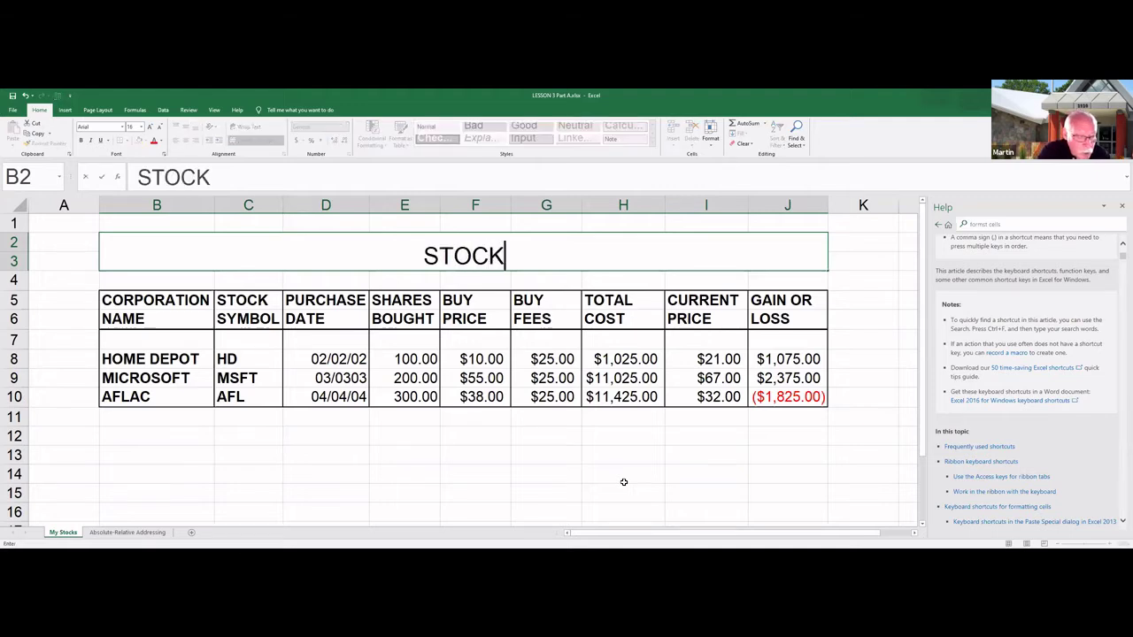
{"action": "type", "text": " PUR"}
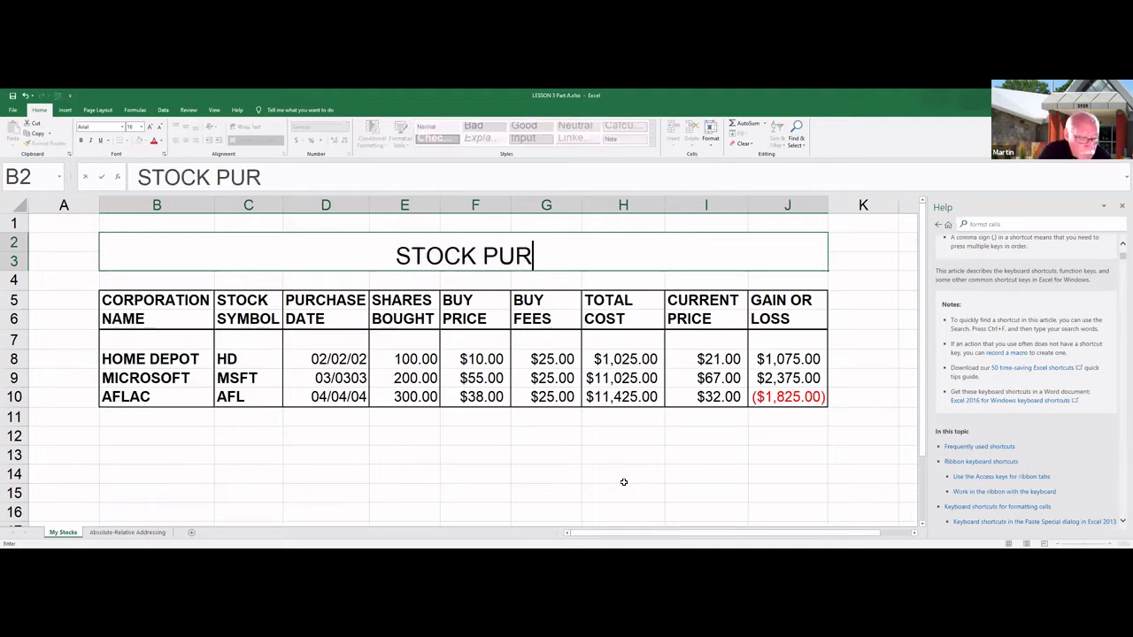
{"action": "type", "text": "CHASE"}
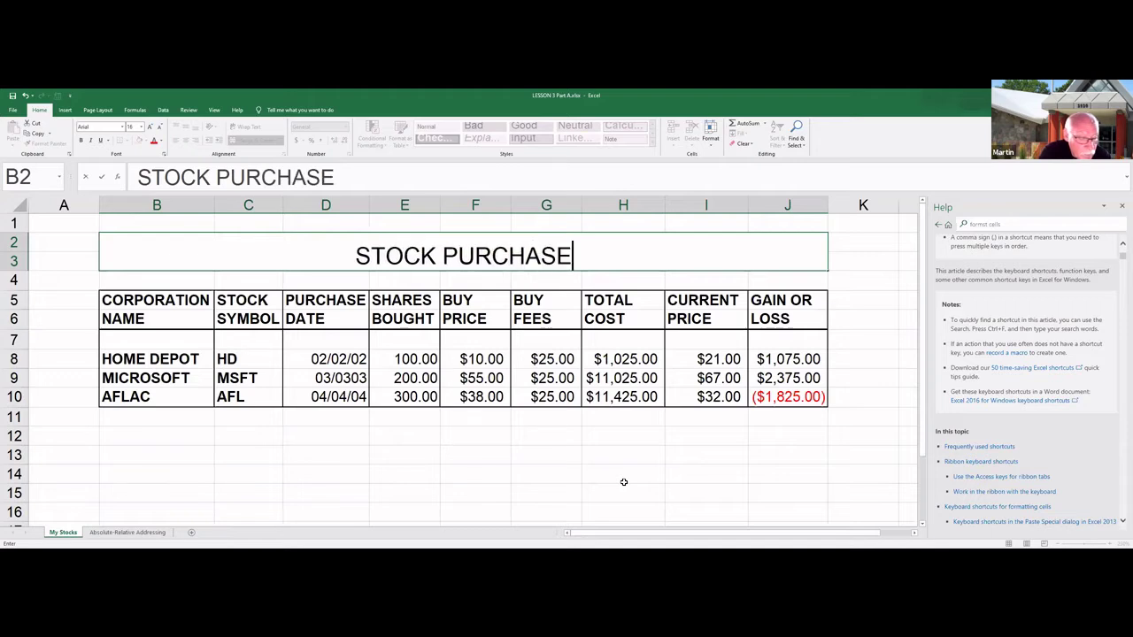
{"action": "type", "text": " RECORDS"}
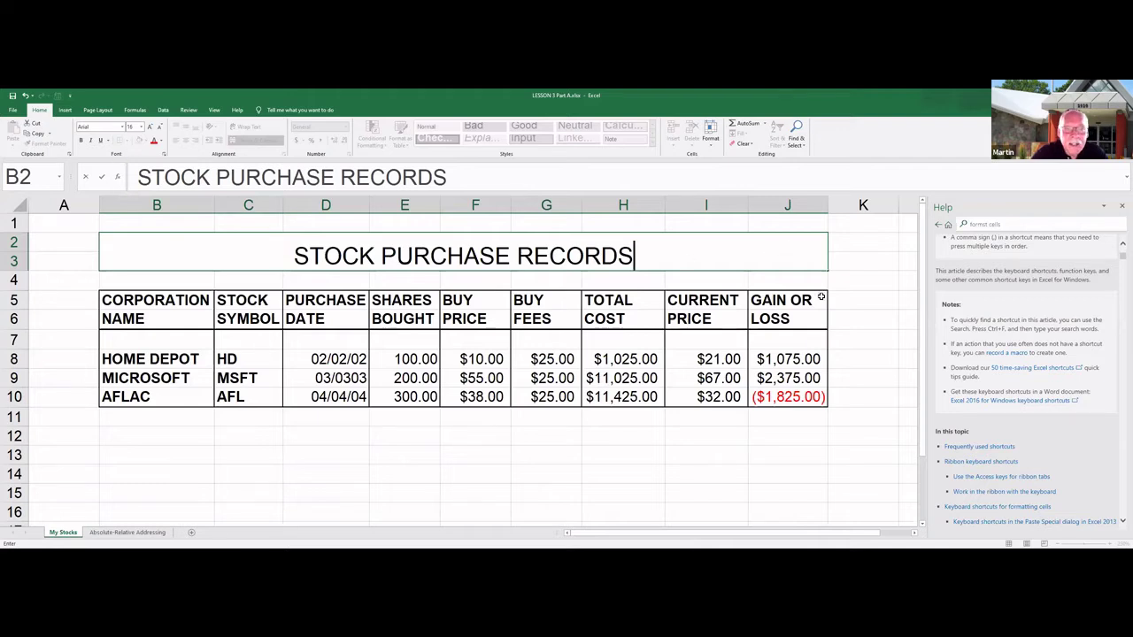
{"action": "left_click", "coordinate": [876, 285]}
Apply Thick Outside Borders to the merged STOCK PURCHASE RECORDS title cell.
{"action": "left_click", "coordinate": [582, 257]}
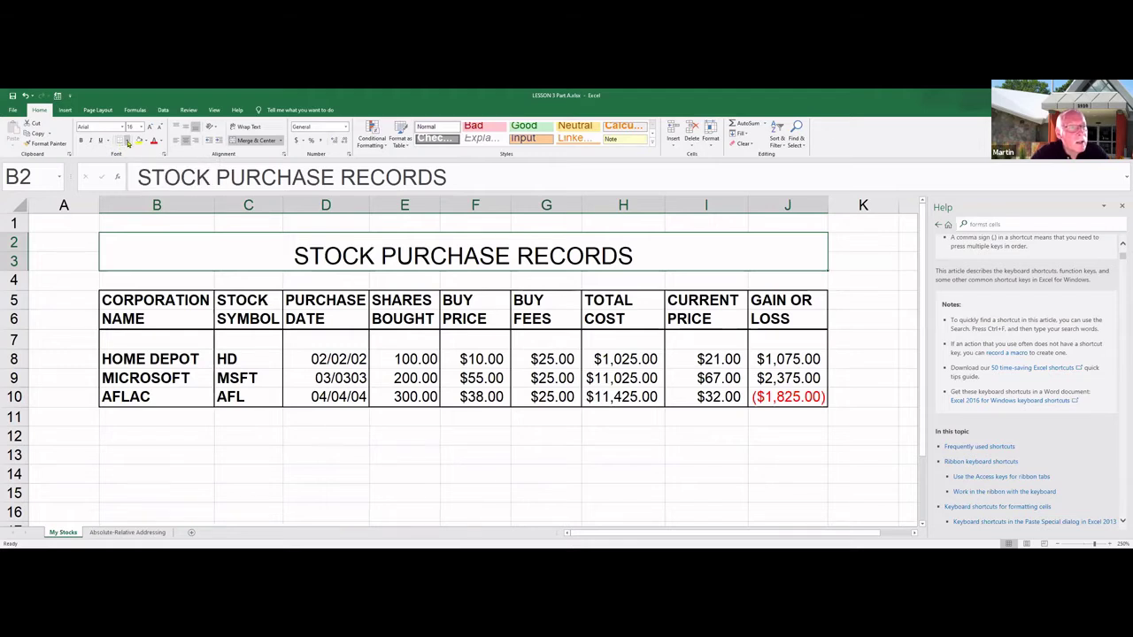
{"action": "left_click", "coordinate": [128, 142]}
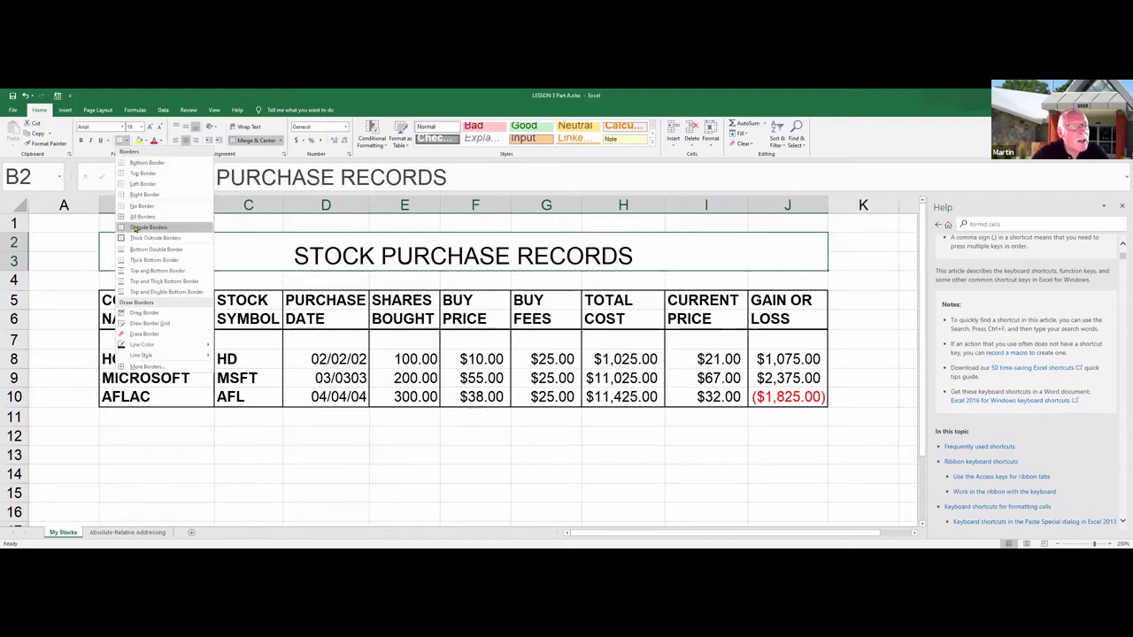
{"action": "left_click", "coordinate": [198, 239]}
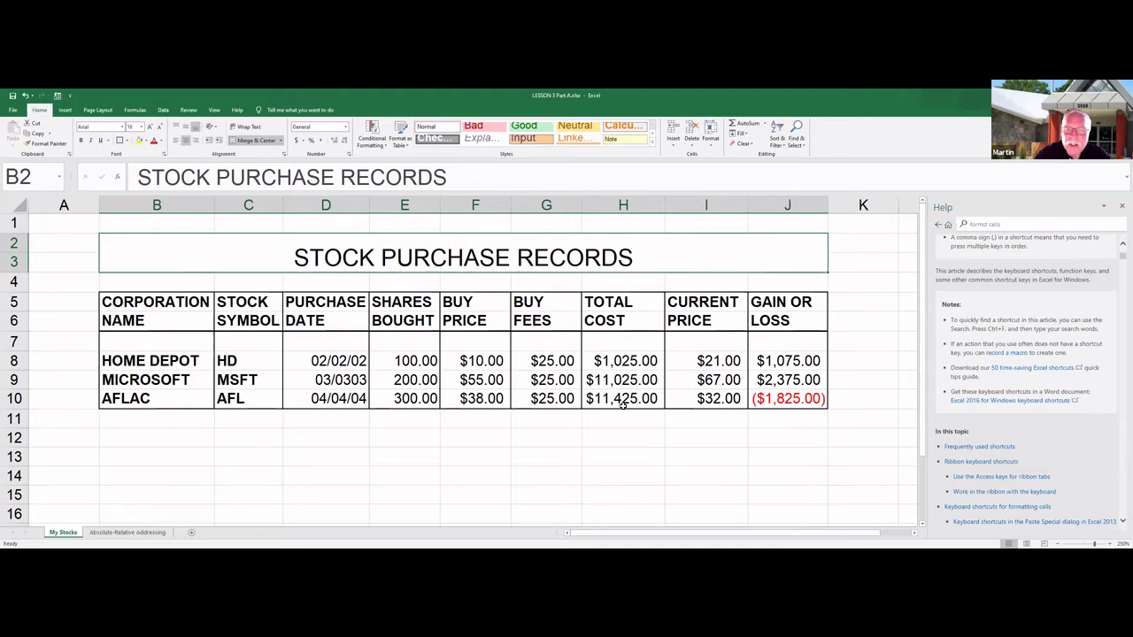
{"action": "left_click", "coordinate": [868, 284]}
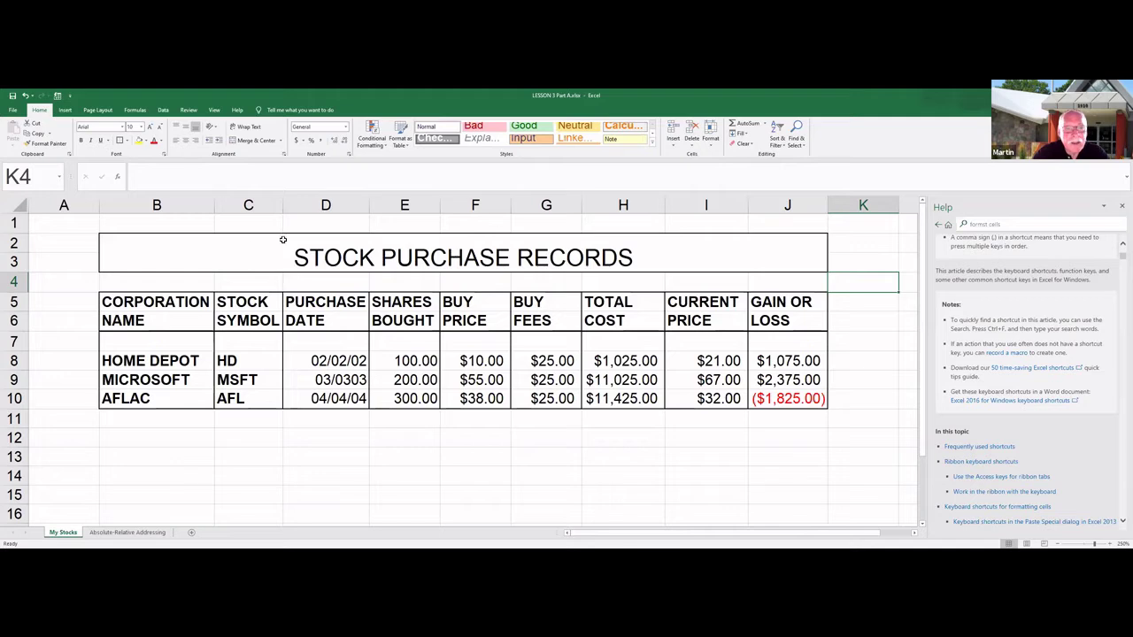
Set the font color of the STOCK PURCHASE RECORDS title to the standard green.
{"action": "left_click", "coordinate": [468, 256]}
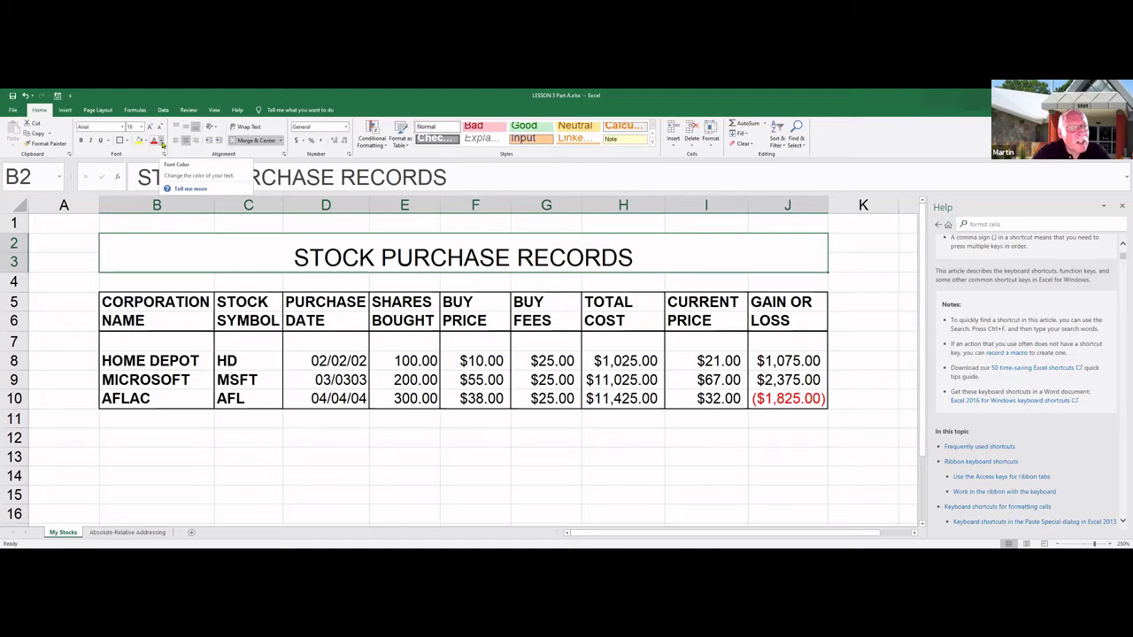
{"action": "left_click", "coordinate": [160, 140]}
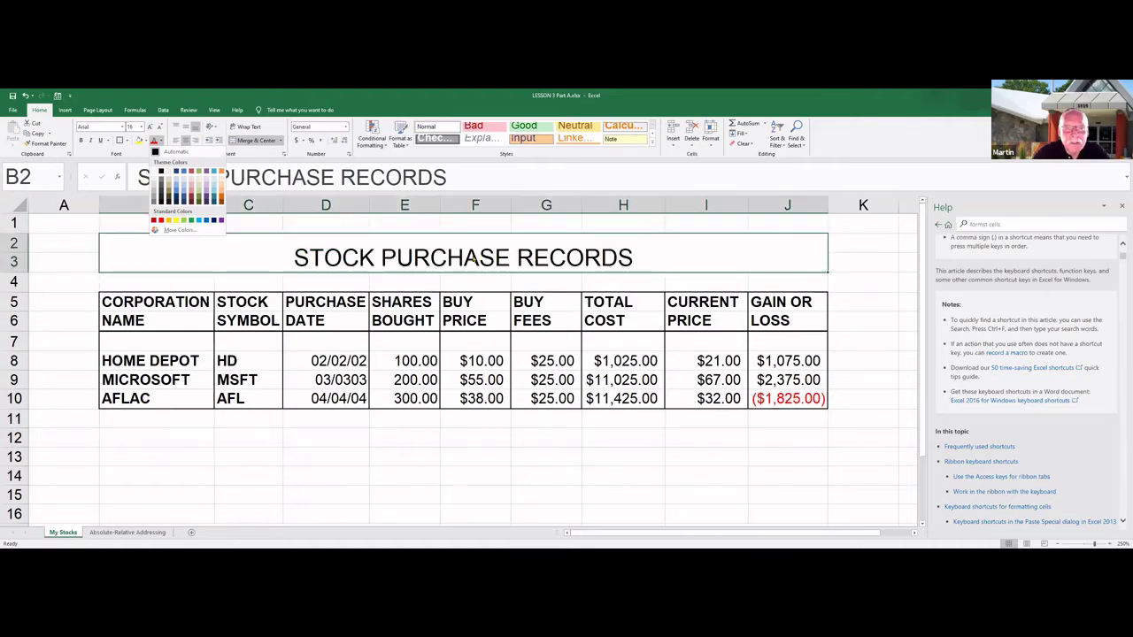
{"action": "left_click", "coordinate": [189, 222]}
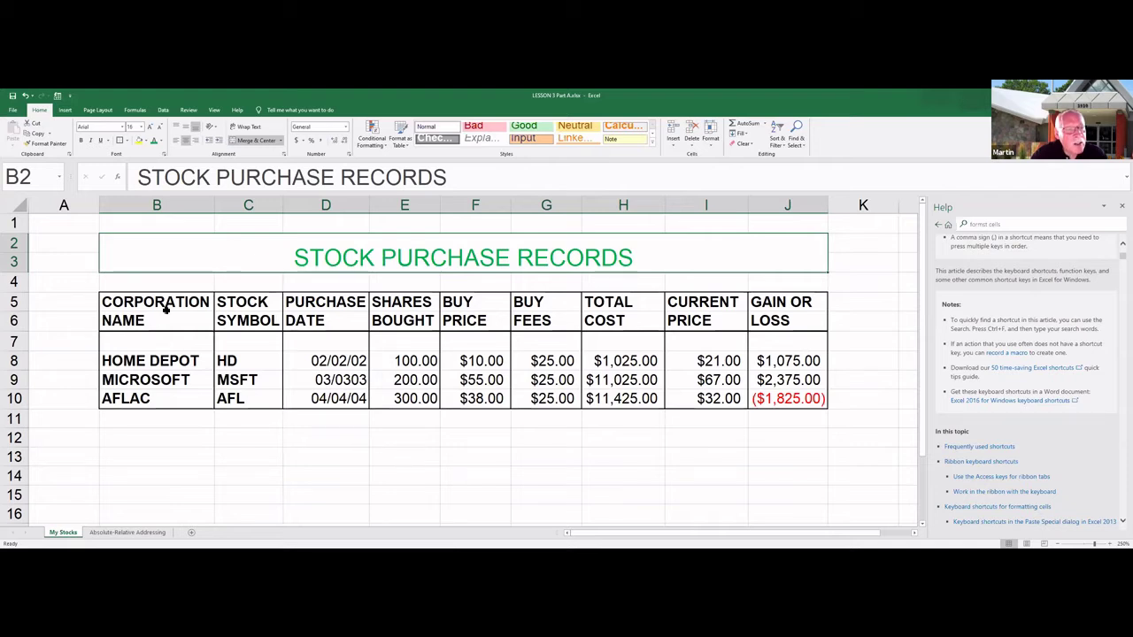
Fill the stock table from B5 through J10 with a light blue background color.
{"action": "left_click_drag", "start_coordinate": [165, 301], "coordinate": [780, 395]}
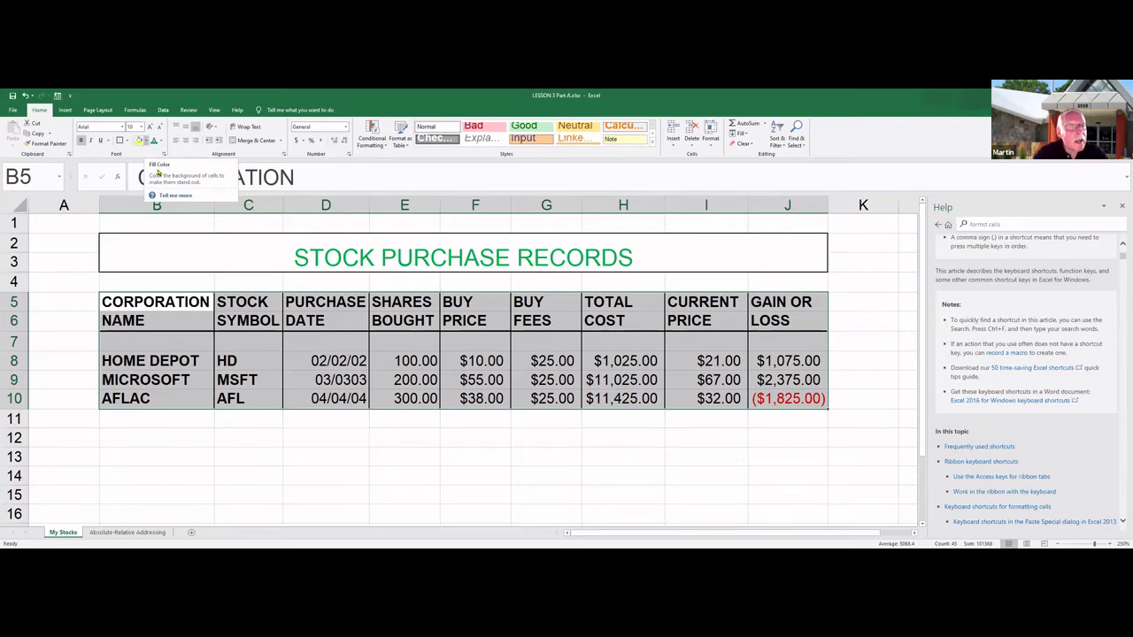
{"action": "left_click", "coordinate": [145, 140]}
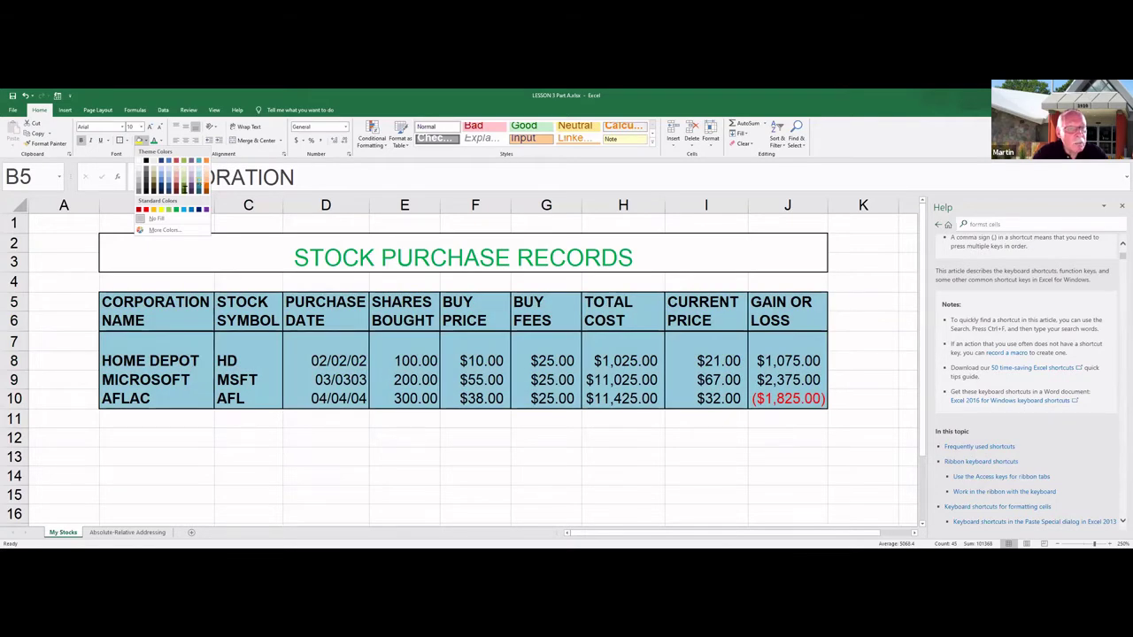
{"action": "left_click", "coordinate": [185, 186]}
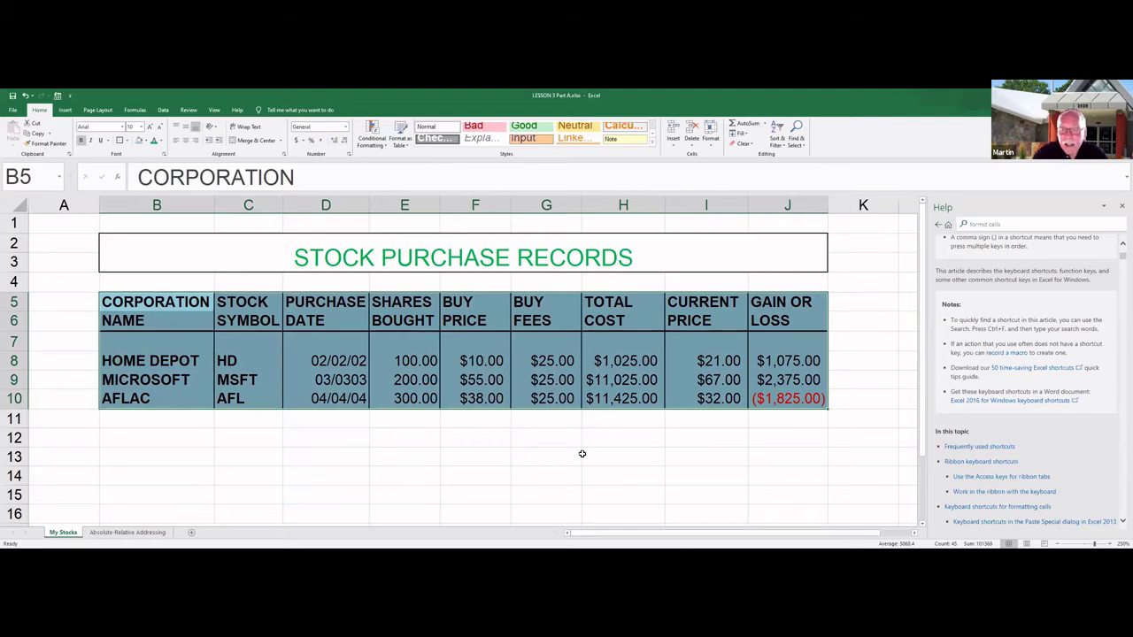
{"action": "left_click", "coordinate": [528, 459]}
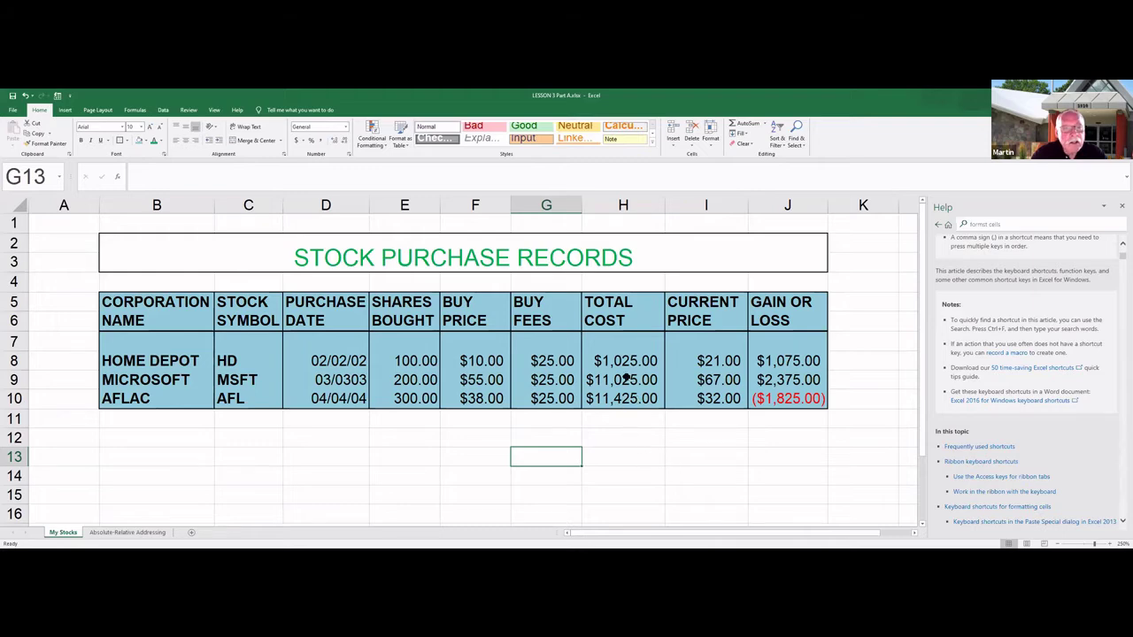
Set the font color of the STOCK PURCHASE RECORDS title to the standard light green.
{"action": "left_click", "coordinate": [666, 251]}
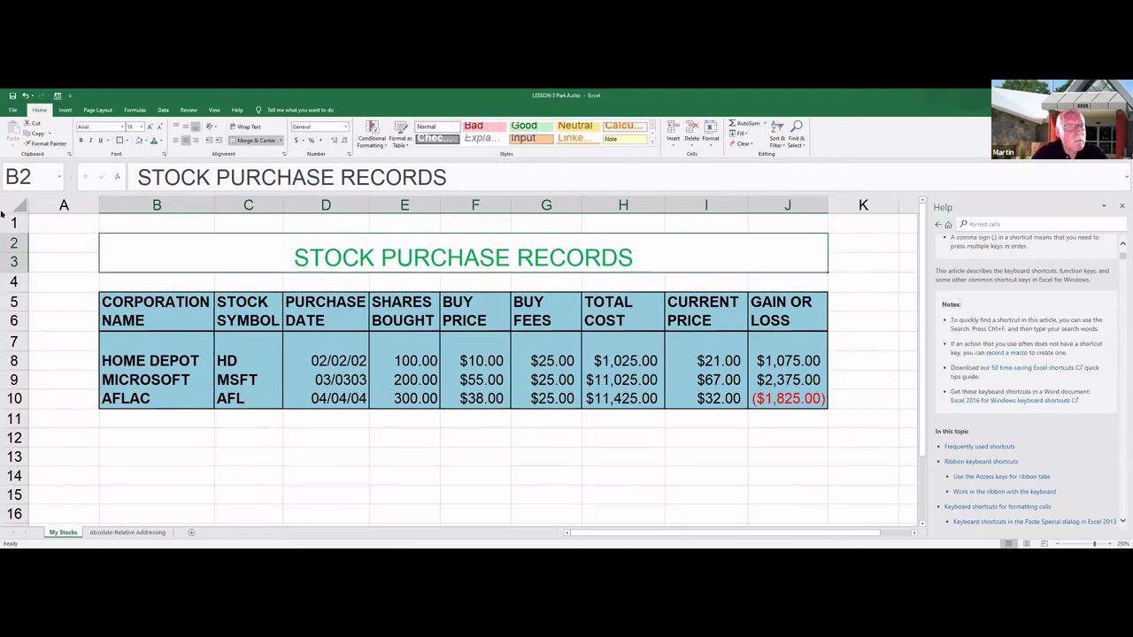
{"action": "left_click", "coordinate": [162, 143]}
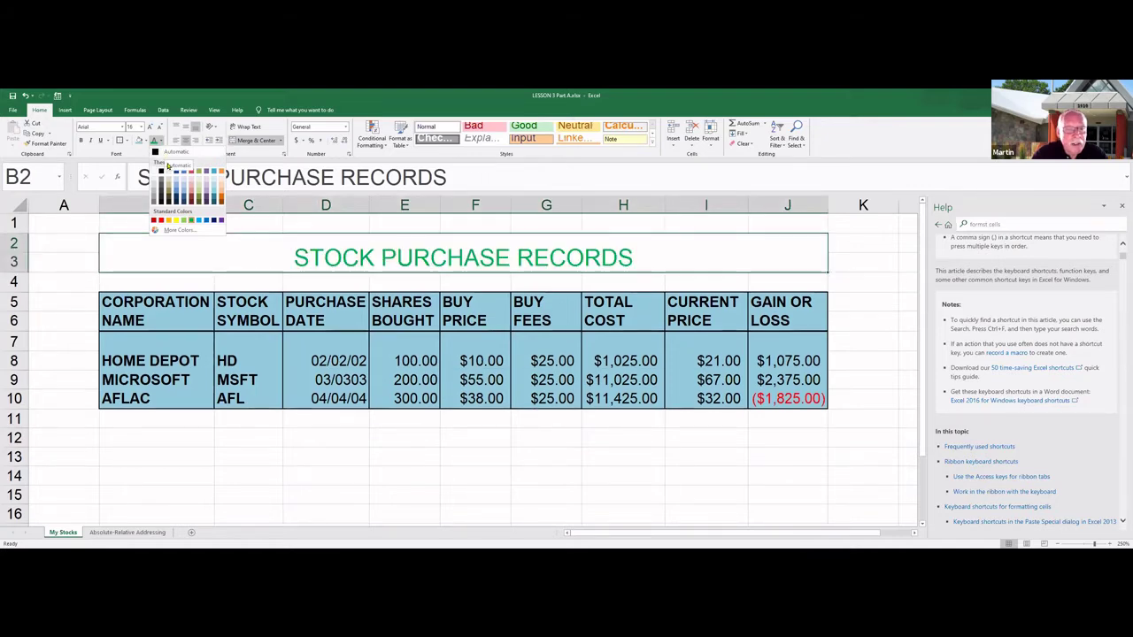
{"action": "left_click", "coordinate": [184, 221]}
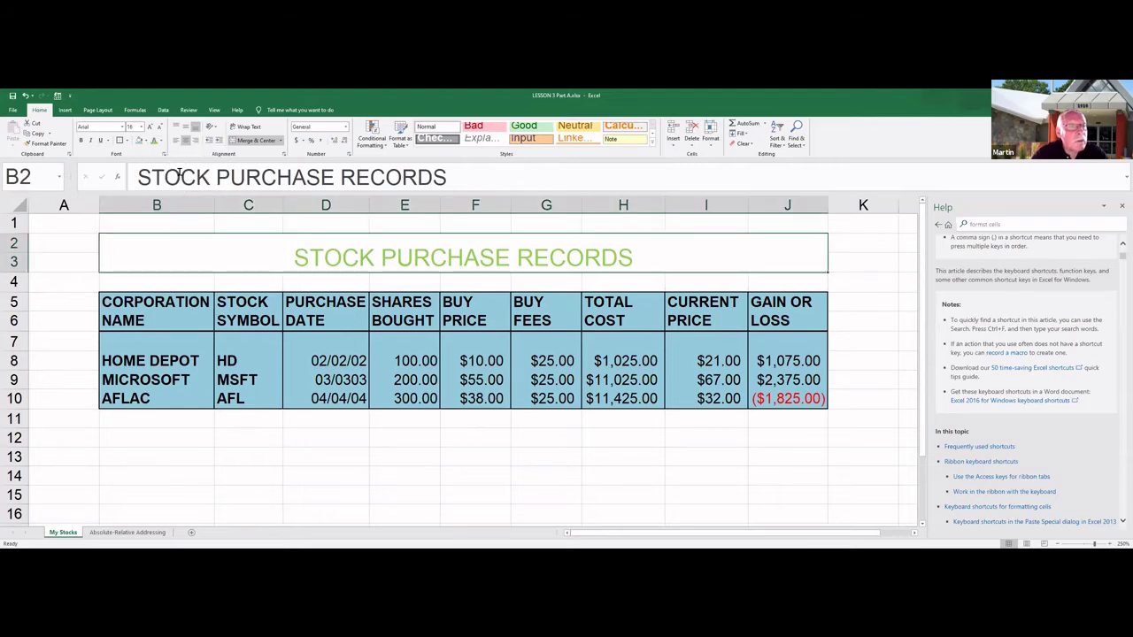
Try an orange fill on the STOCK PURCHASE RECORDS title cell and replace it with a dark blue fill.
{"action": "left_click", "coordinate": [147, 141]}
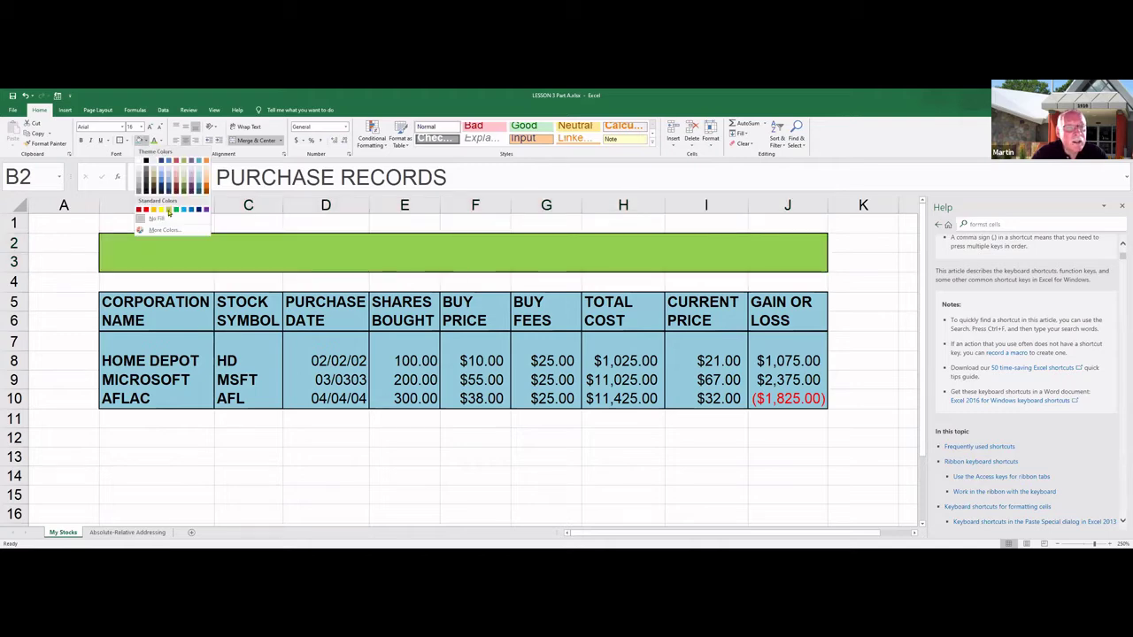
{"action": "left_click", "coordinate": [208, 161]}
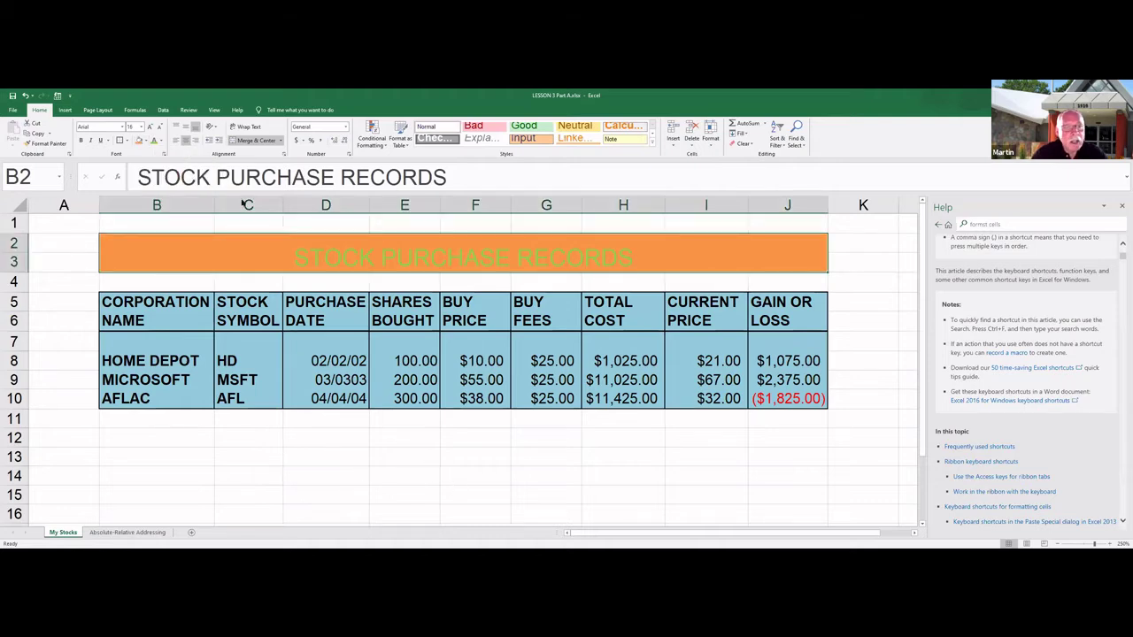
{"action": "left_click", "coordinate": [147, 142]}
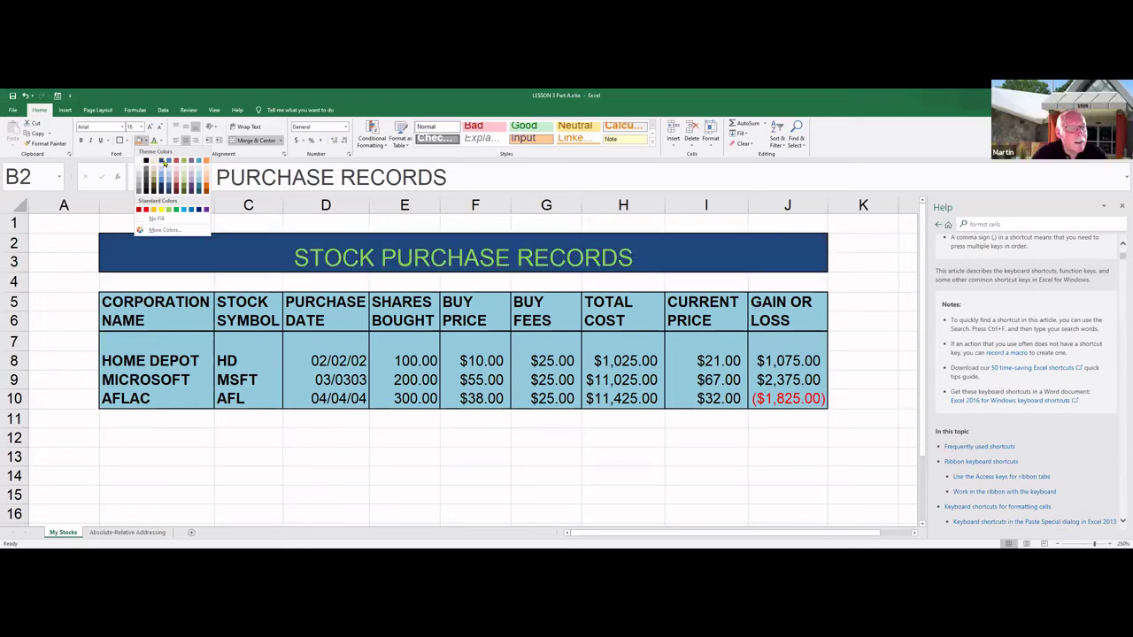
{"action": "left_click", "coordinate": [162, 162]}
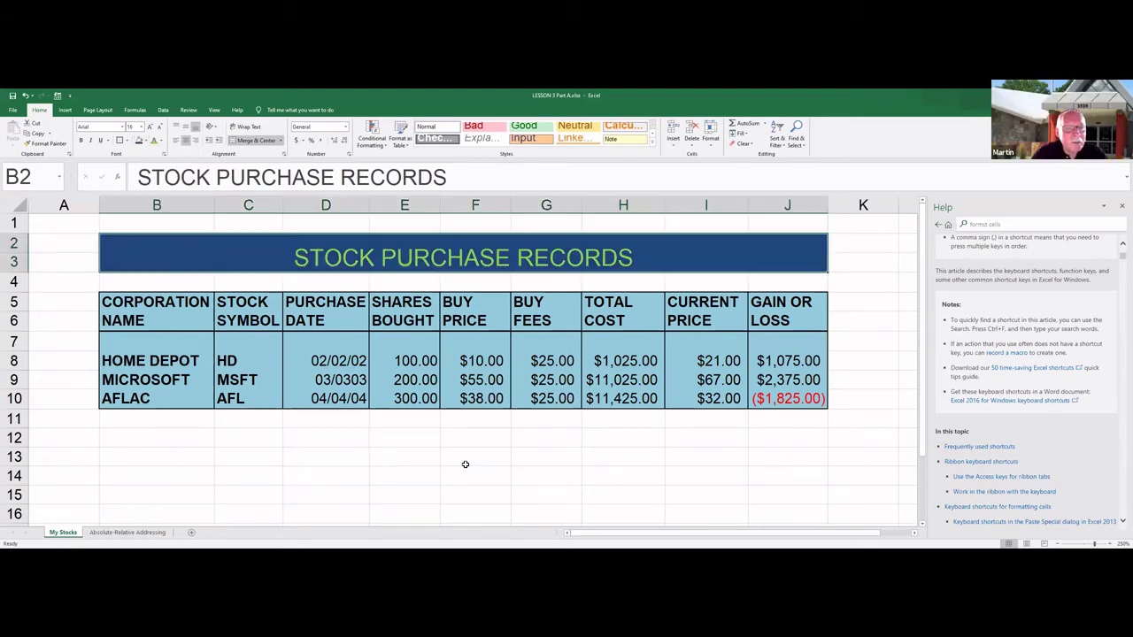
{"action": "left_click", "coordinate": [465, 461]}
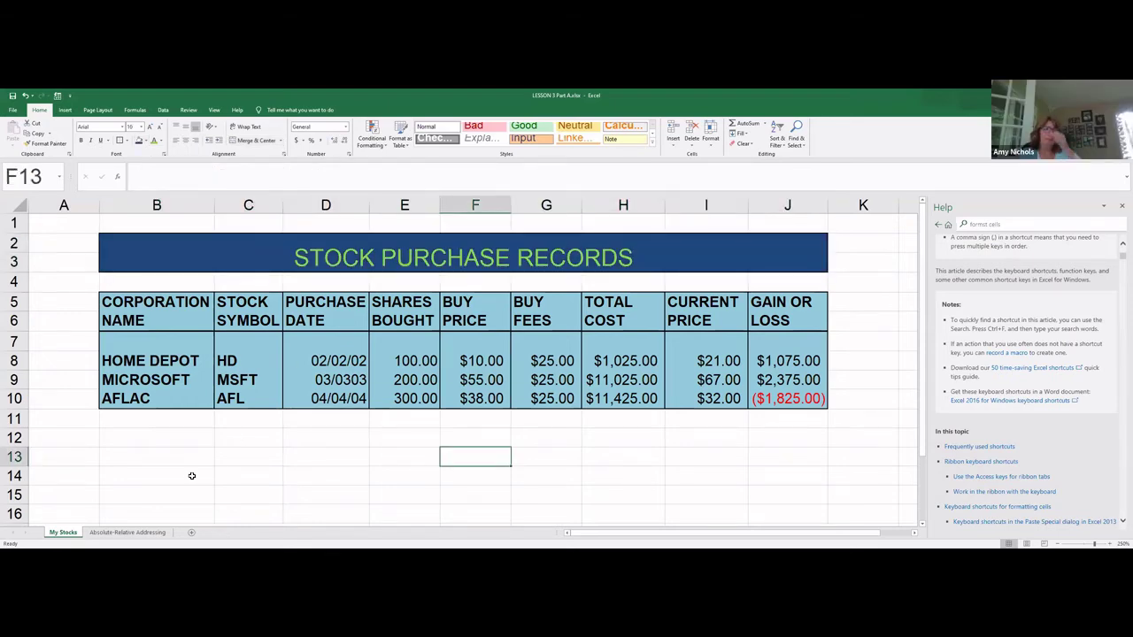
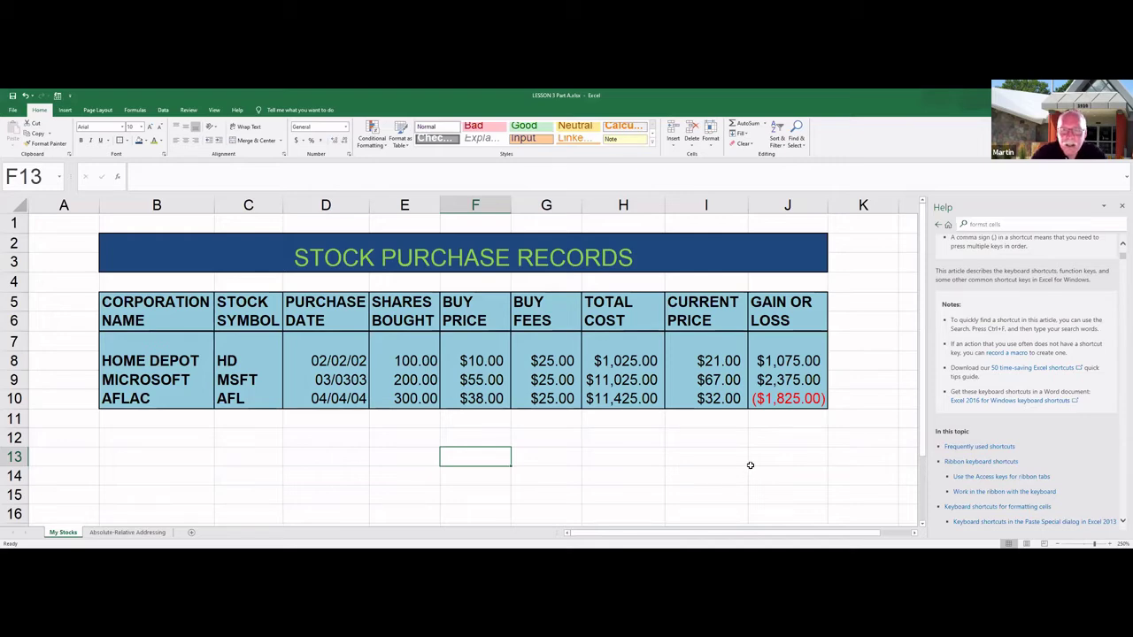
Add a comment to gain or loss cell J8 reading "Formula is Current price times Shares Bought Minus Total Cost.".
{"action": "left_click", "coordinate": [796, 361]}
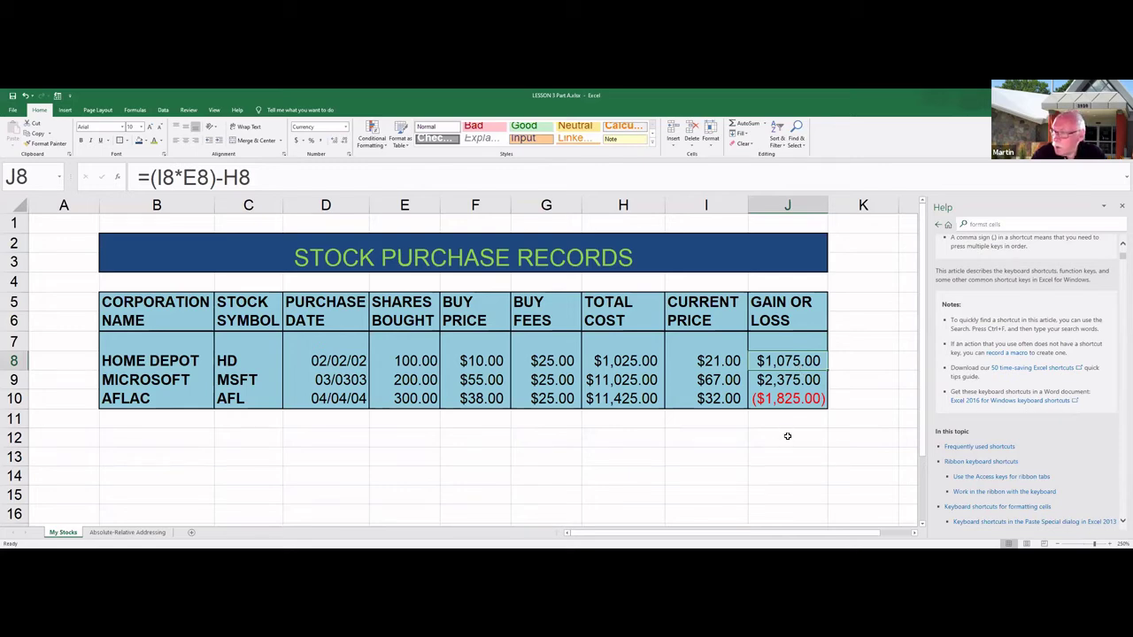
{"action": "right_click", "coordinate": [799, 360]}
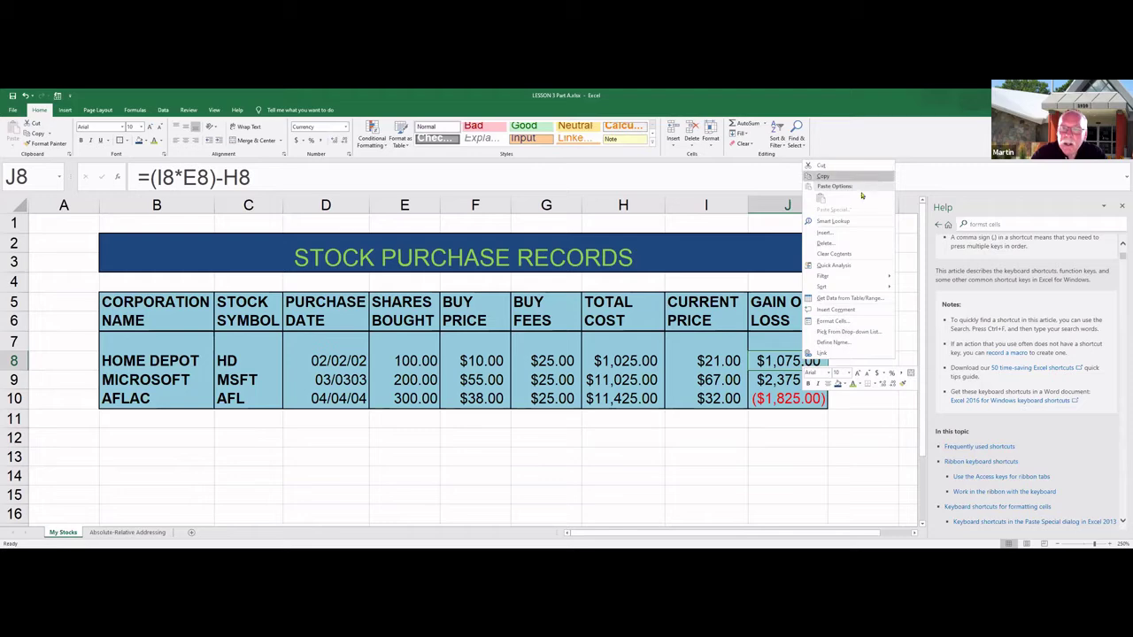
{"action": "left_click", "coordinate": [862, 312]}
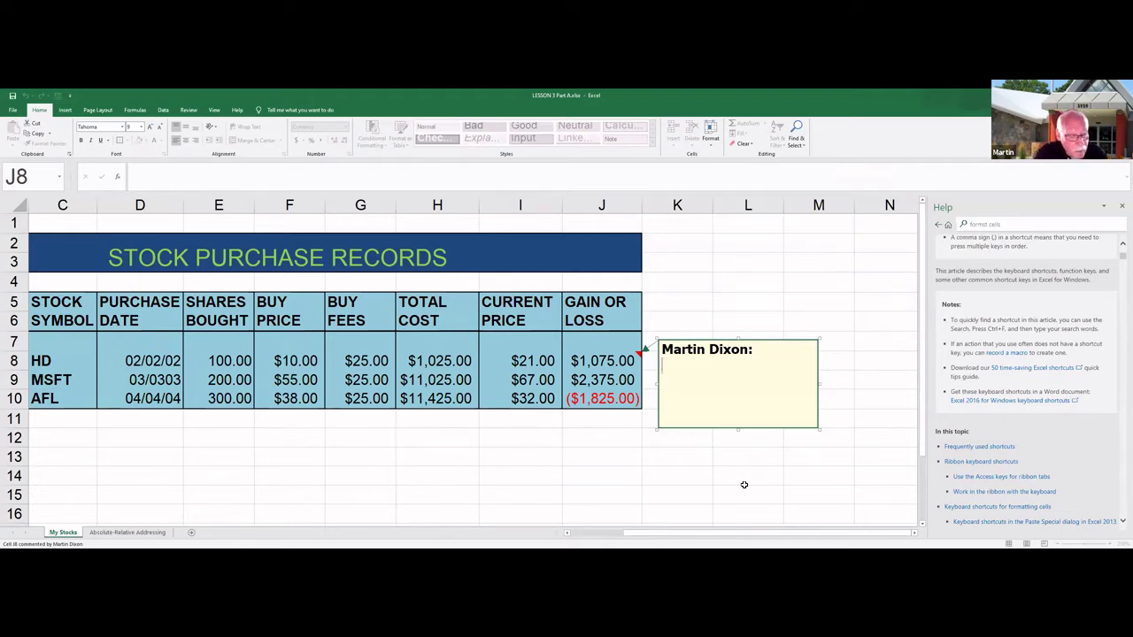
{"action": "type", "text": "fOR"}
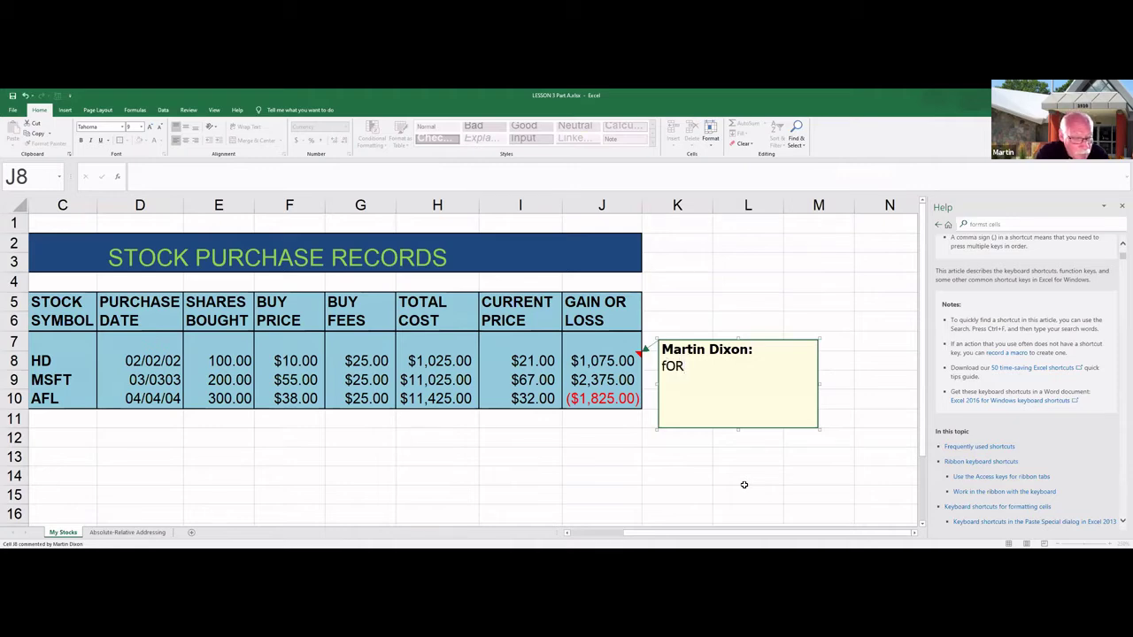
{"action": "key", "text": "BackSpace"}
{"action": "key", "text": "BackSpace"}
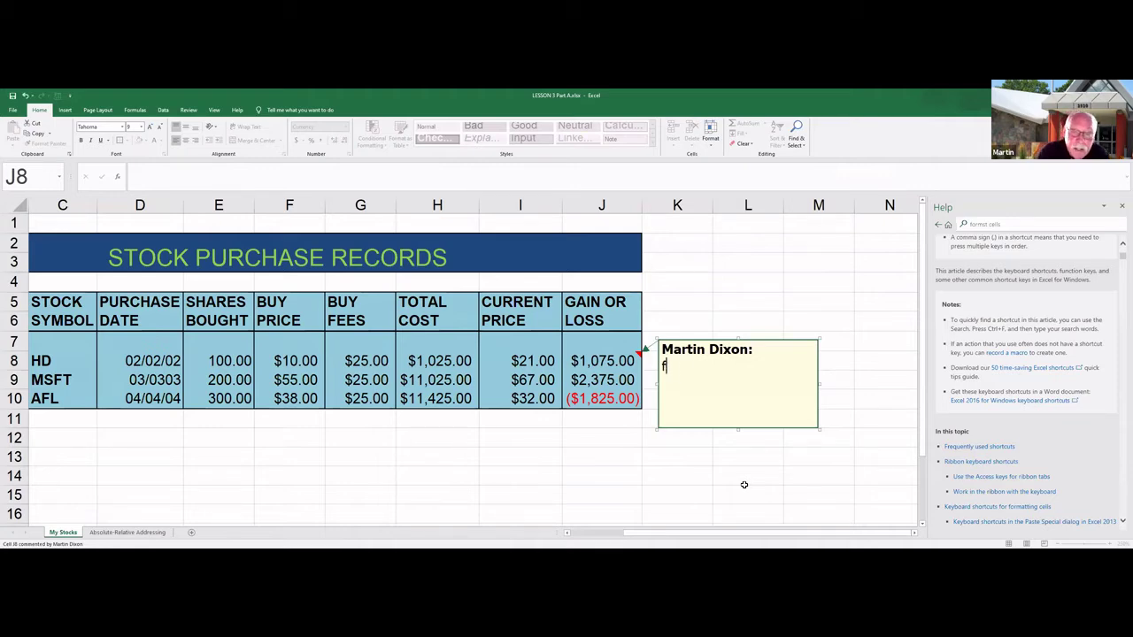
{"action": "key", "text": "BackSpace"}
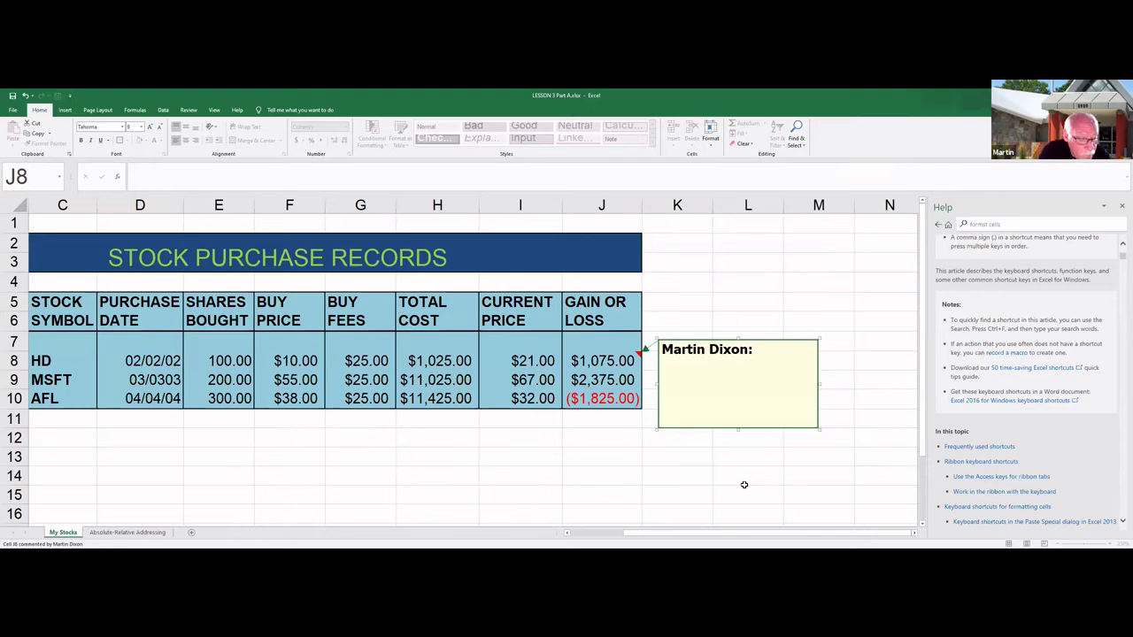
{"action": "type", "text": "Formu"}
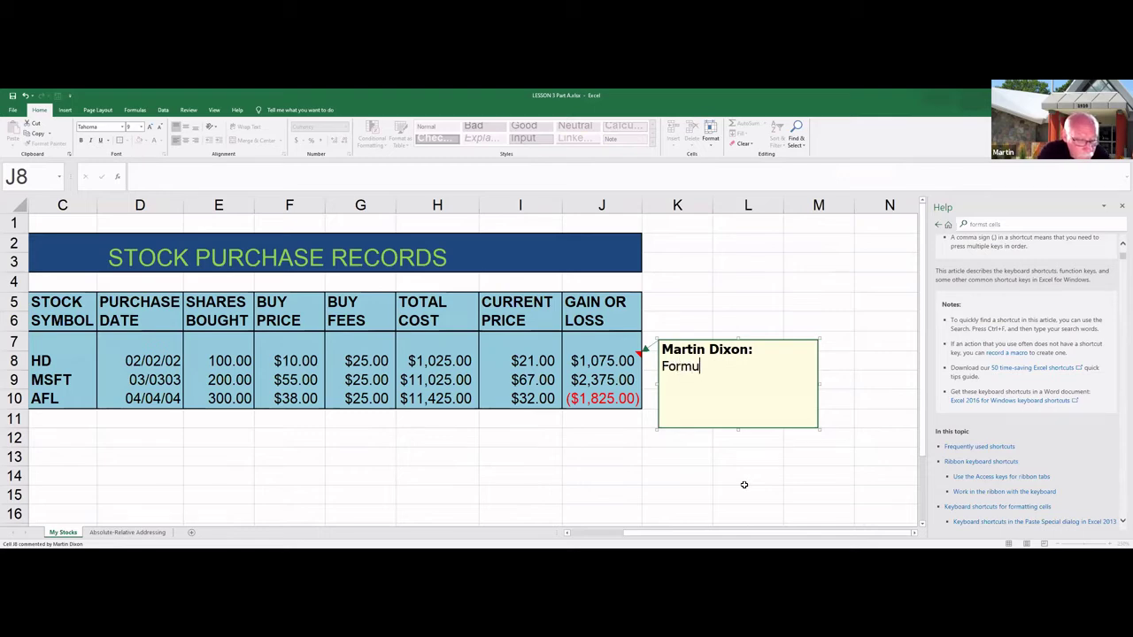
{"action": "type", "text": "la "}
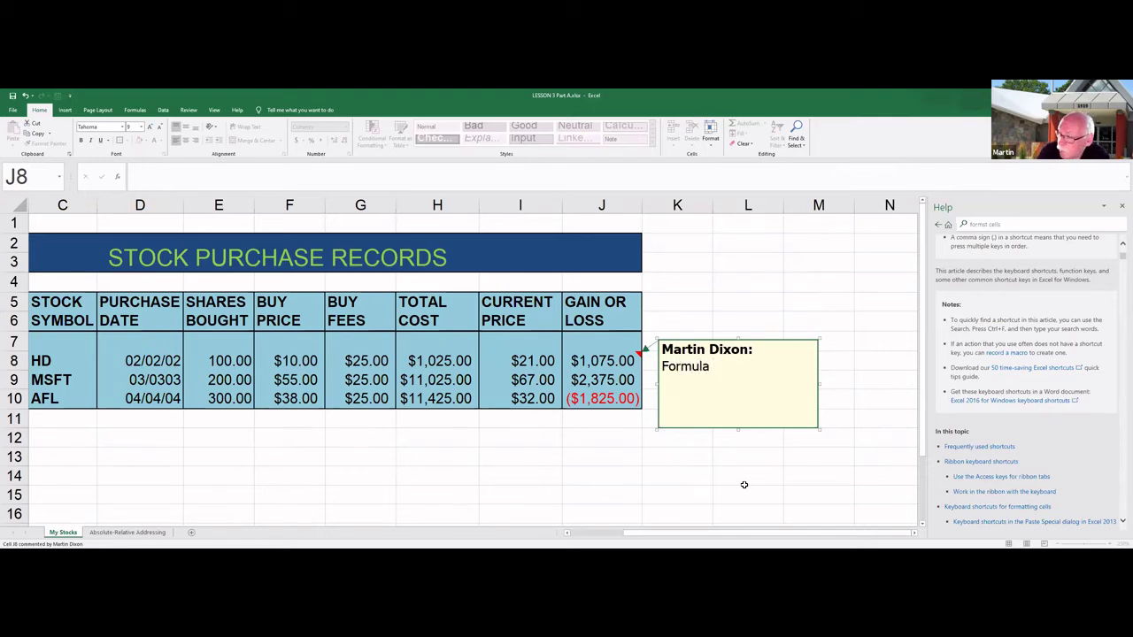
{"action": "type", "text": "is "}
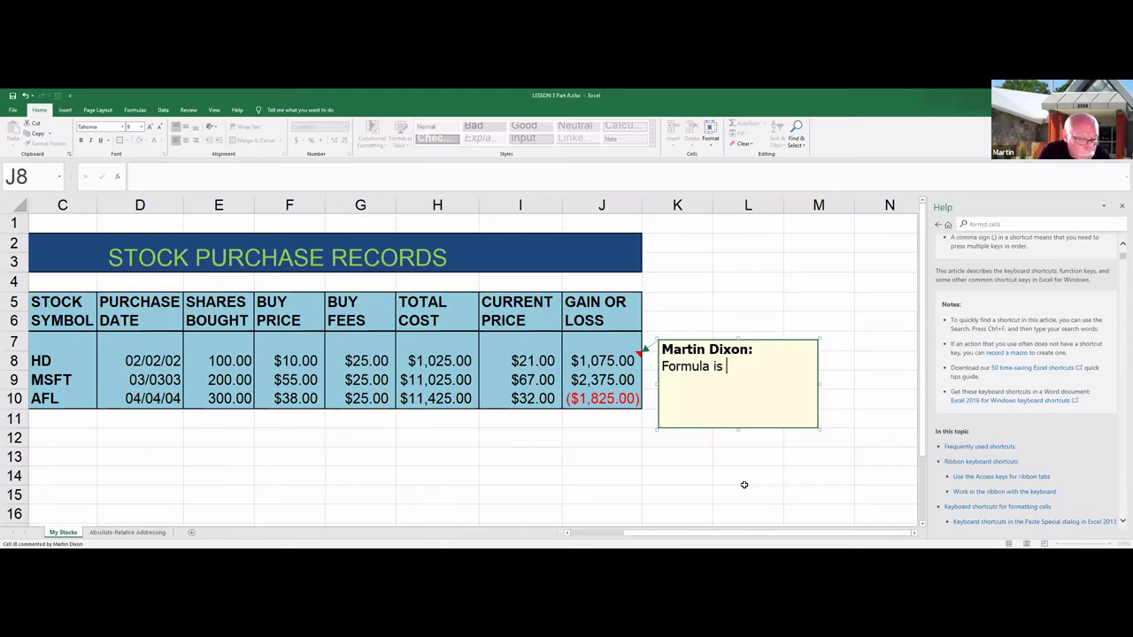
{"action": "type", "text": "Curren"}
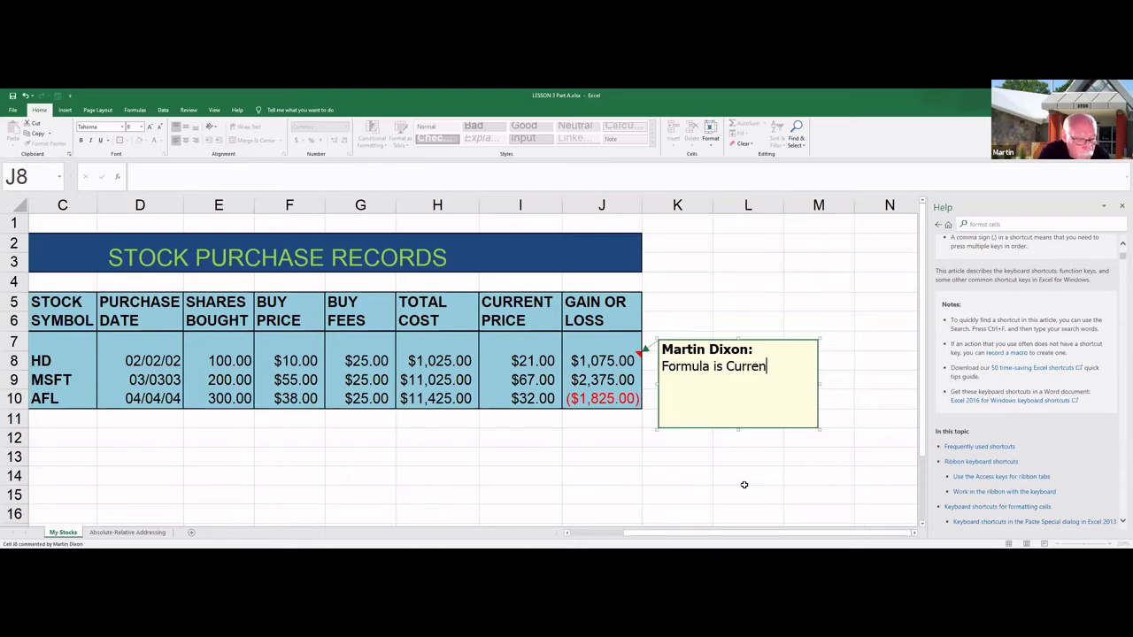
{"action": "type", "text": "t price "}
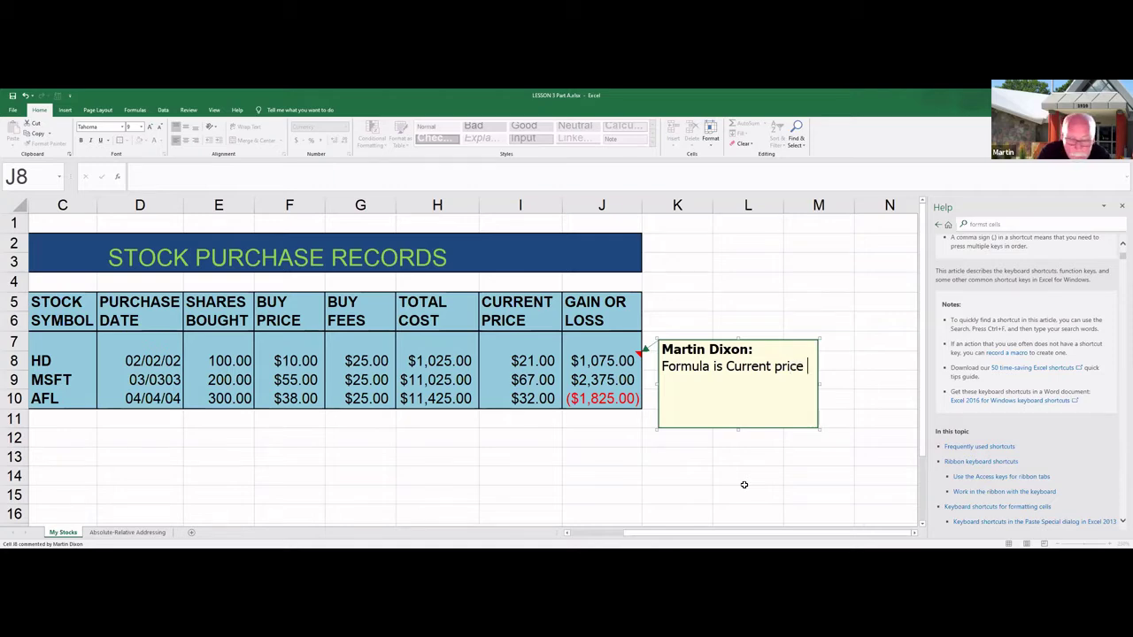
{"action": "type", "text": "times"}
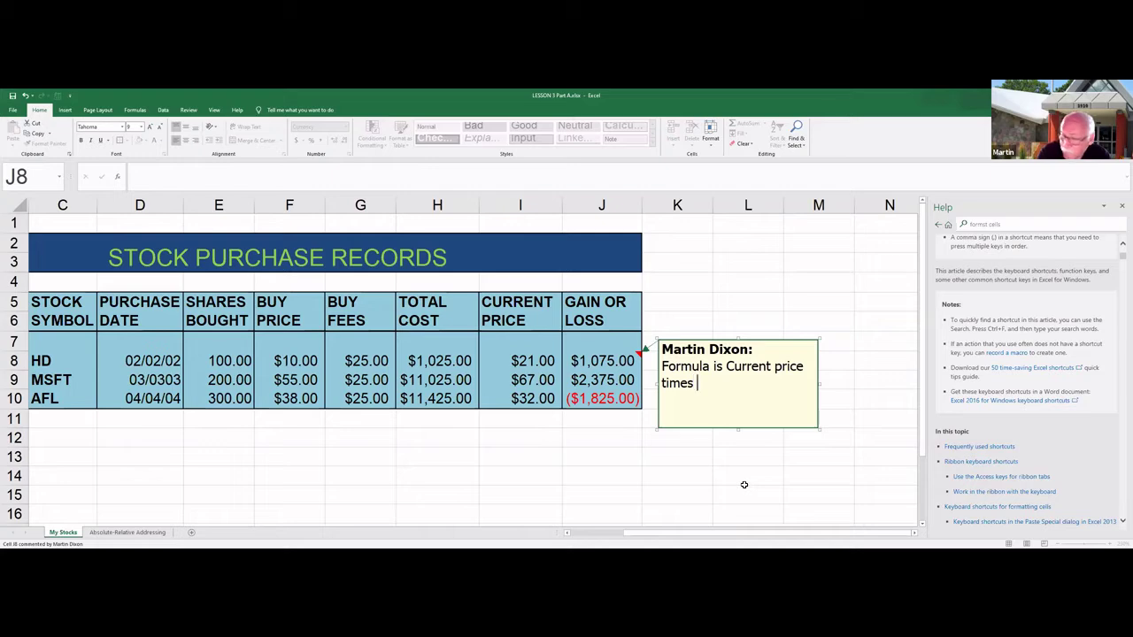
{"action": "type", "text": " Sh"}
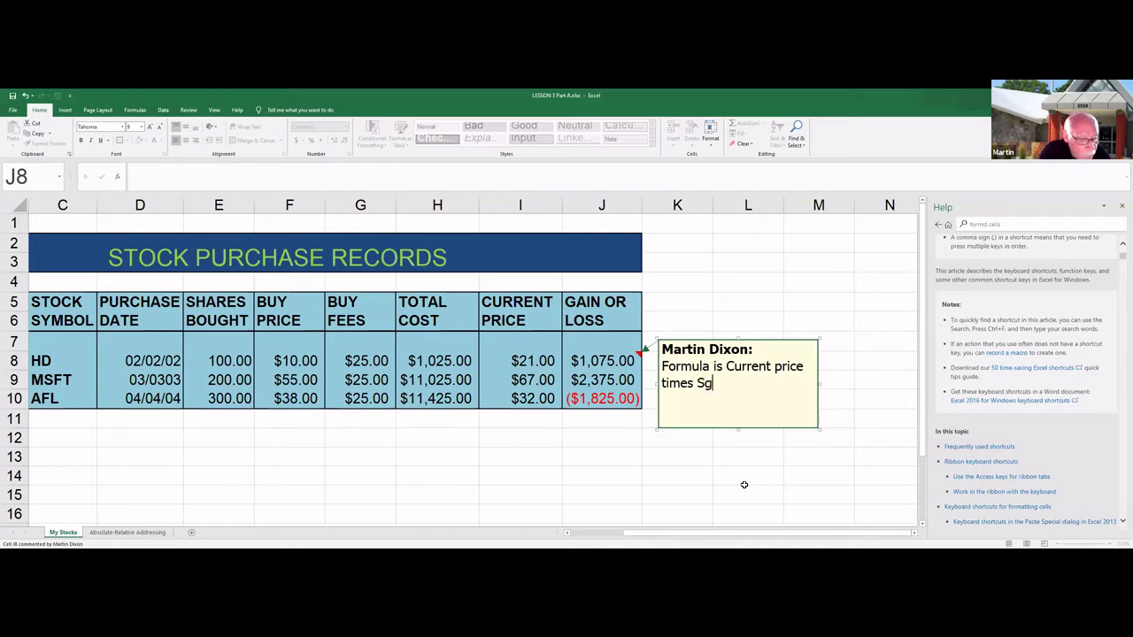
{"action": "key", "text": "BackSpace"}
{"action": "type", "text": "hares"}
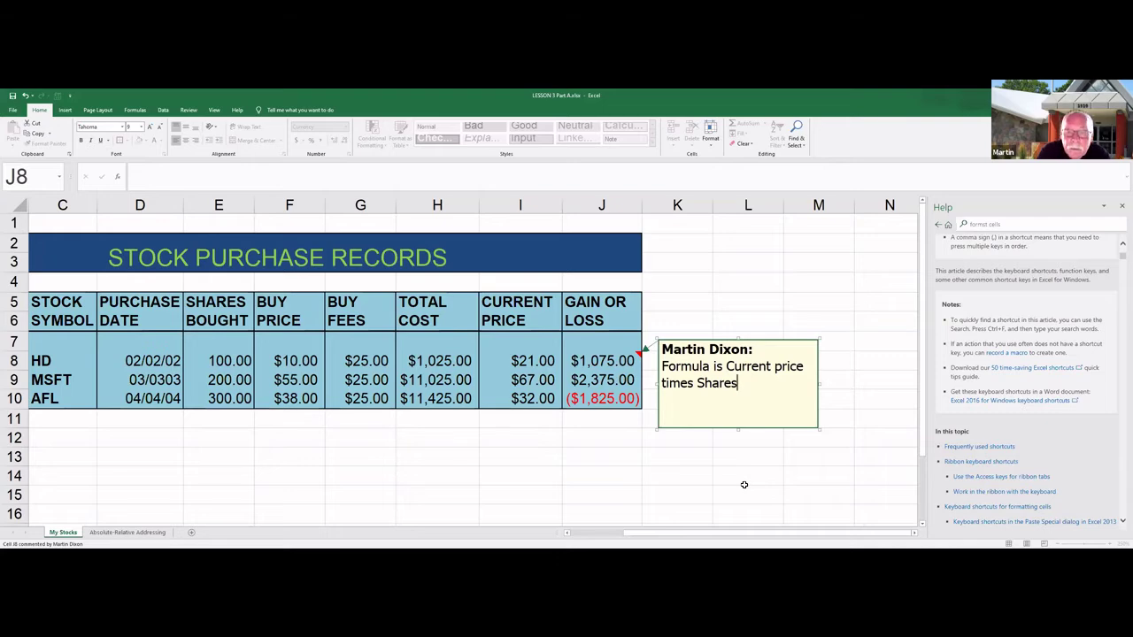
{"action": "type", "text": " Bou"}
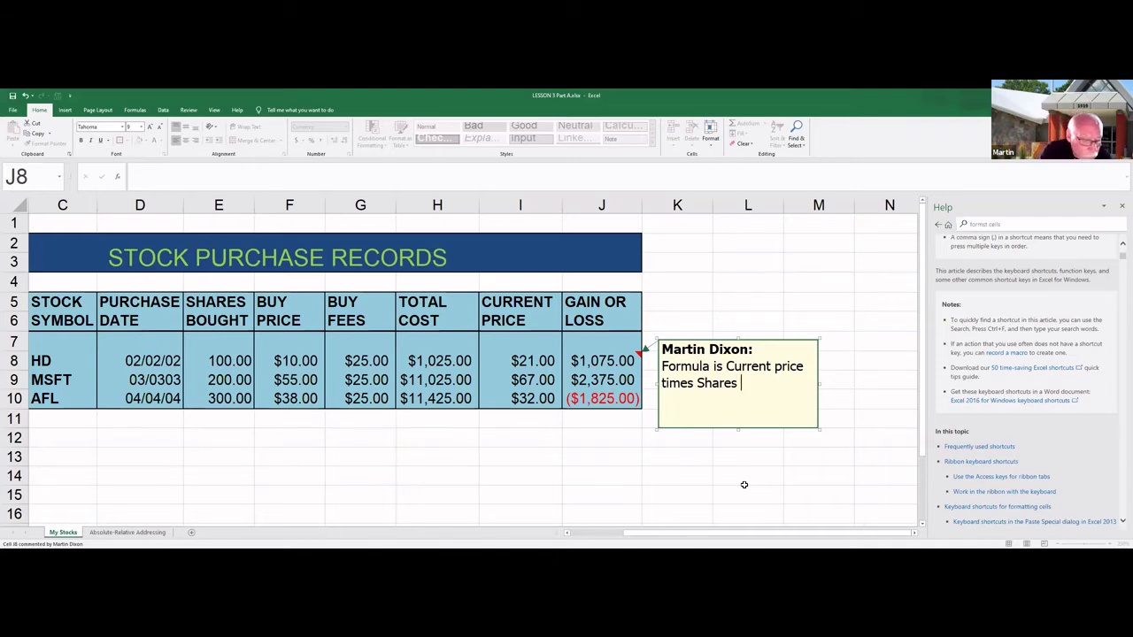
{"action": "type", "text": "ght M"}
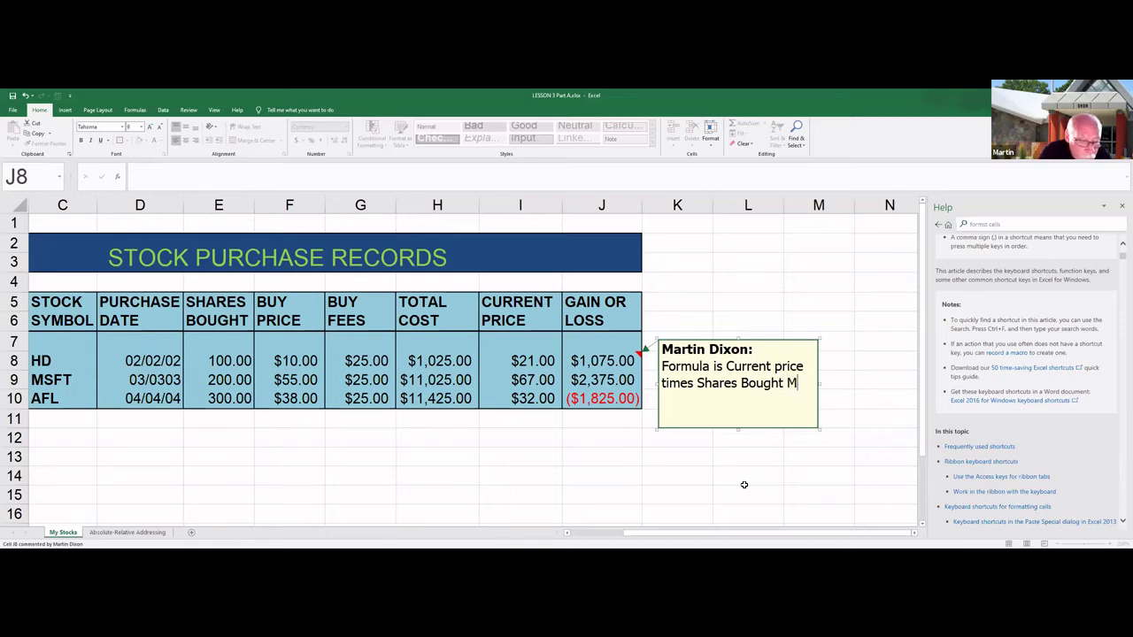
{"action": "type", "text": "inus"}
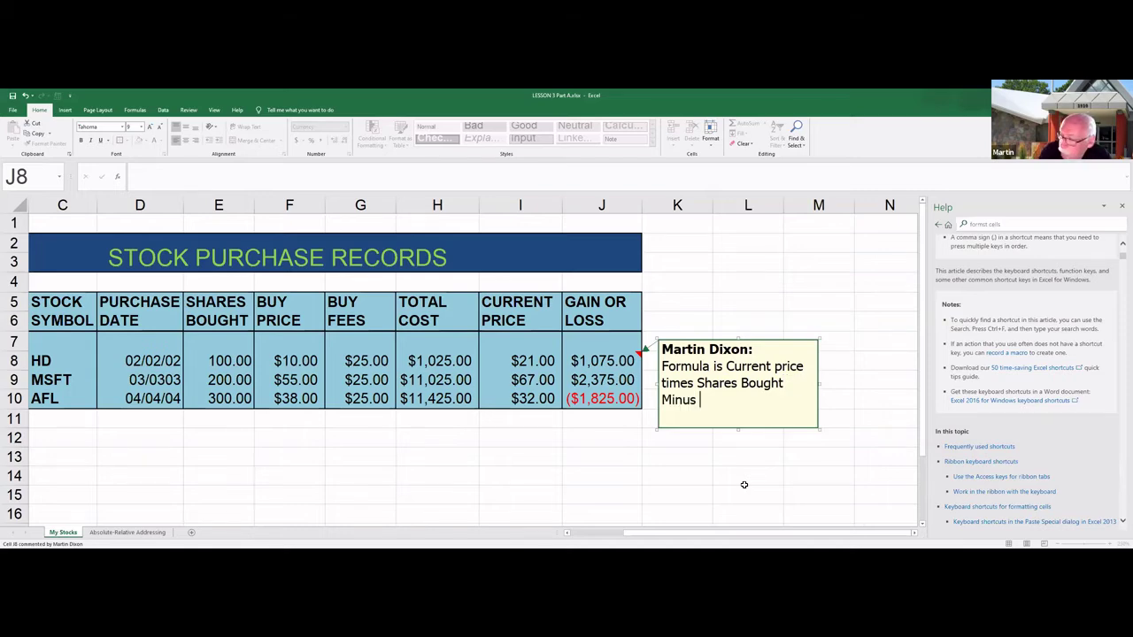
{"action": "type", "text": " Tot"}
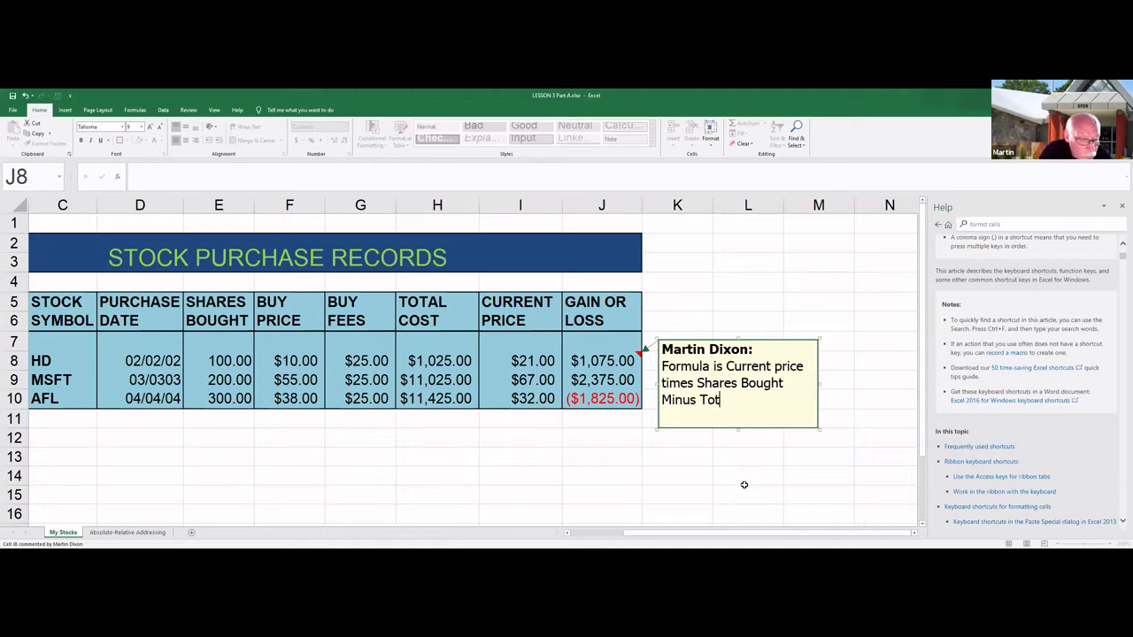
{"action": "type", "text": "al Cost"}
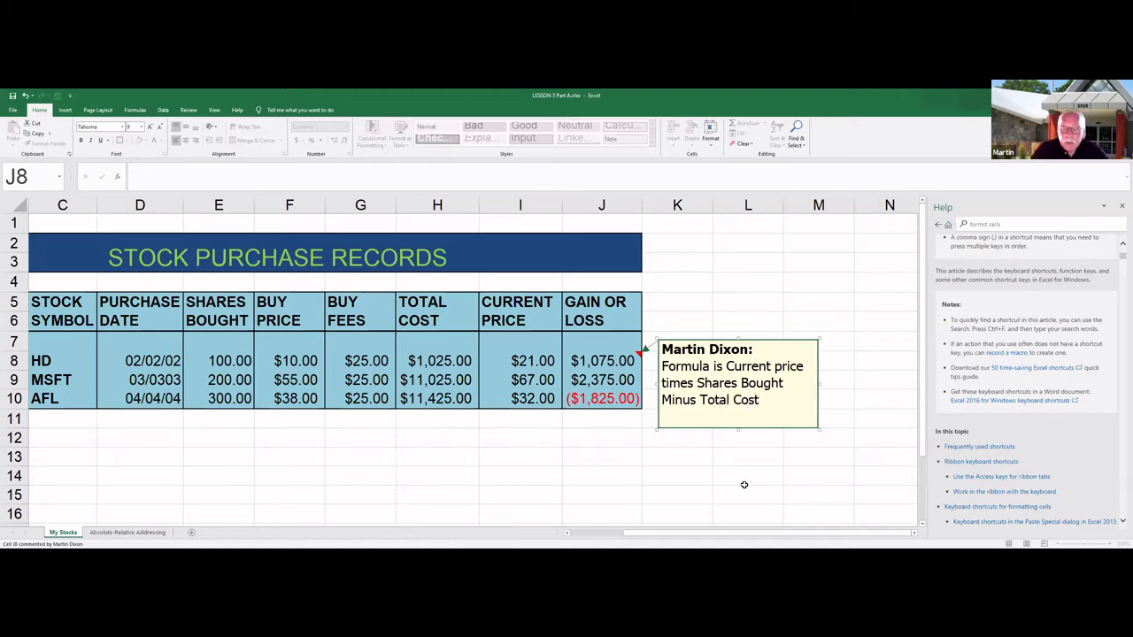
{"action": "type", "text": "."}
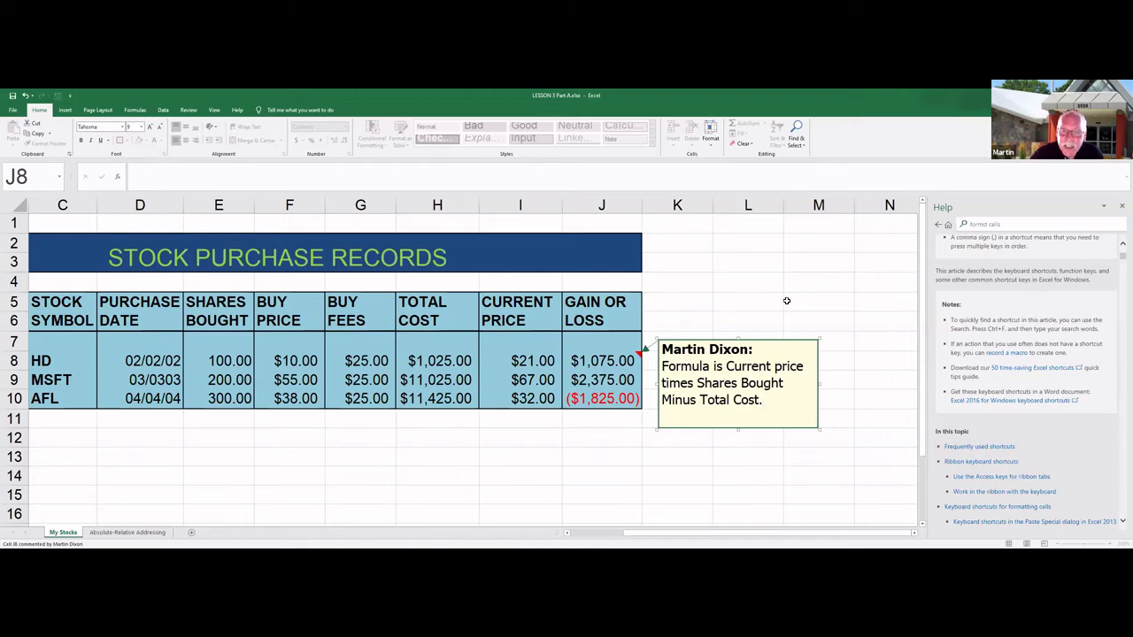
{"action": "left_click", "coordinate": [760, 304]}
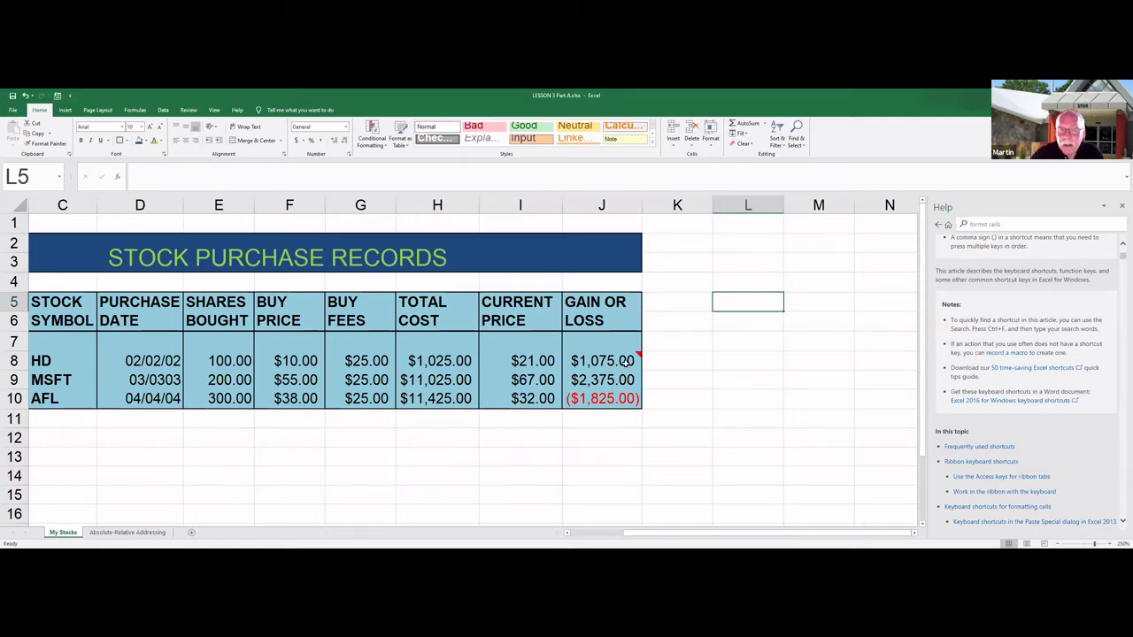
Display and read the comment attached to HOME DEPOT's gain or loss cell J8.
{"action": "mouse_move", "coordinate": [608, 360]}
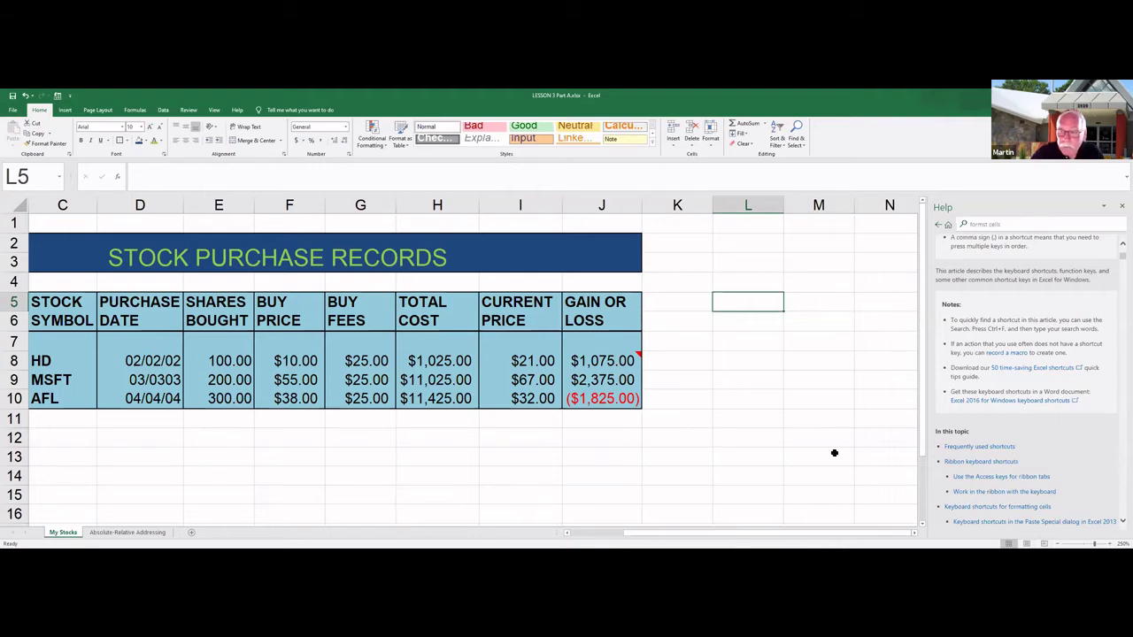
{"action": "left_click", "coordinate": [675, 386]}
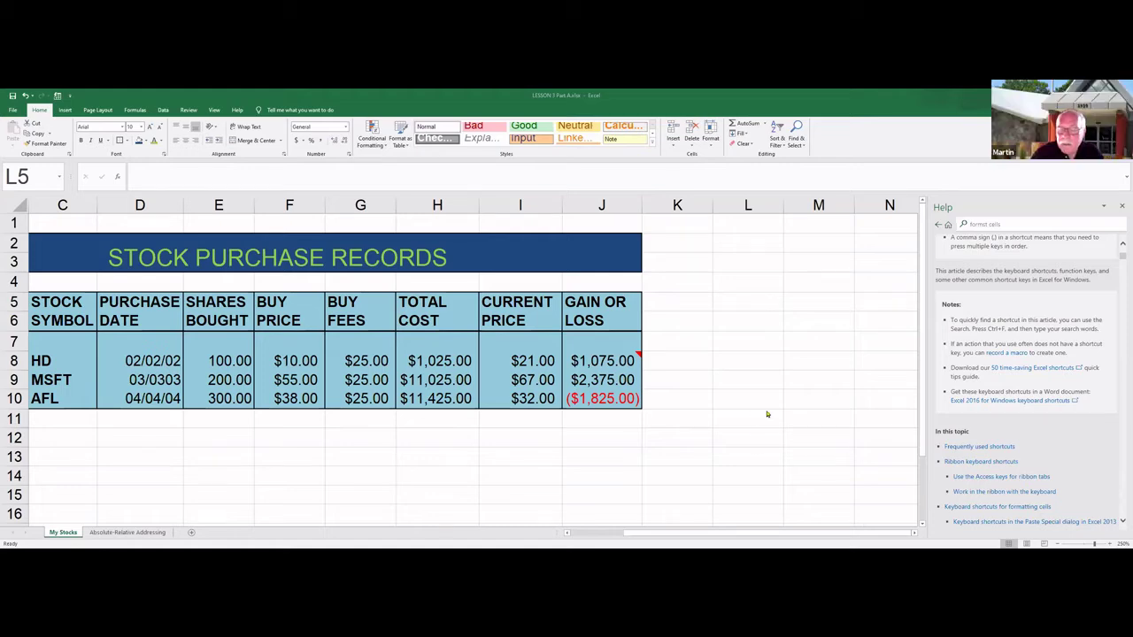
{"action": "key", "text": "Return"}
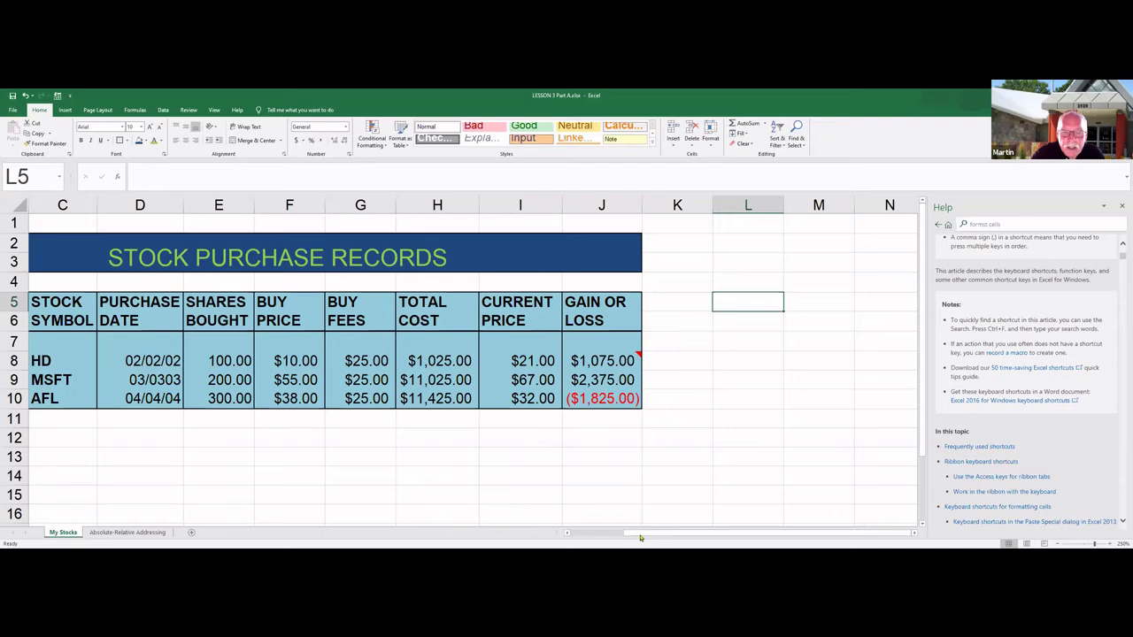
{"action": "left_click", "coordinate": [593, 537]}
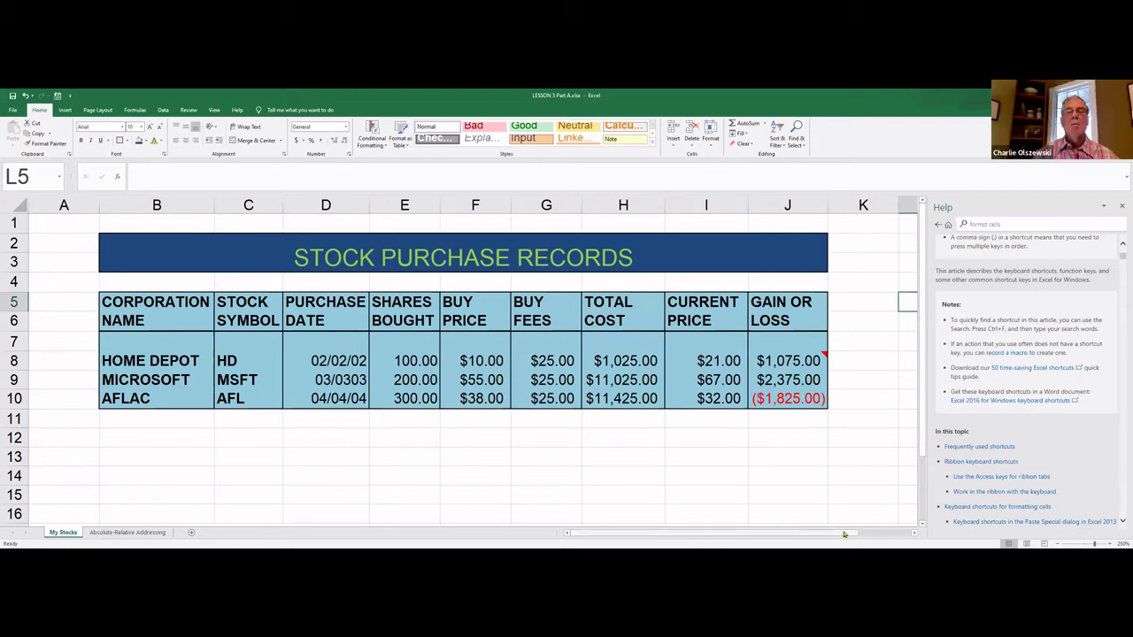
{"action": "left_click_drag", "start_coordinate": [844, 535], "coordinate": [863, 534]}
{"action": "mouse_move", "coordinate": [733, 360]}
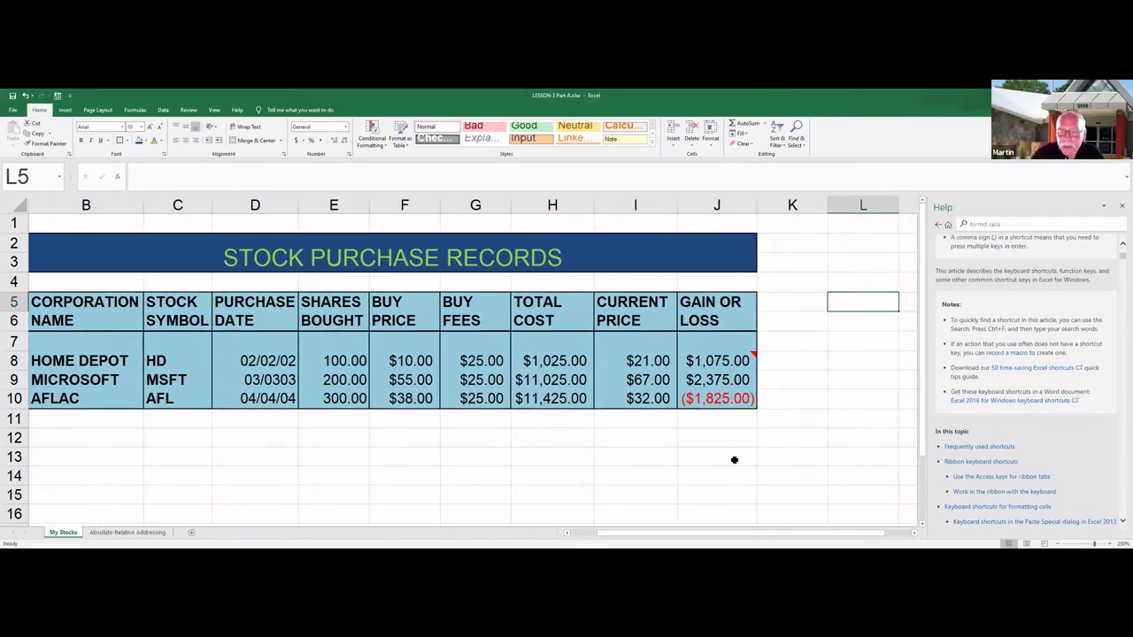
{"action": "left_click", "coordinate": [726, 361]}
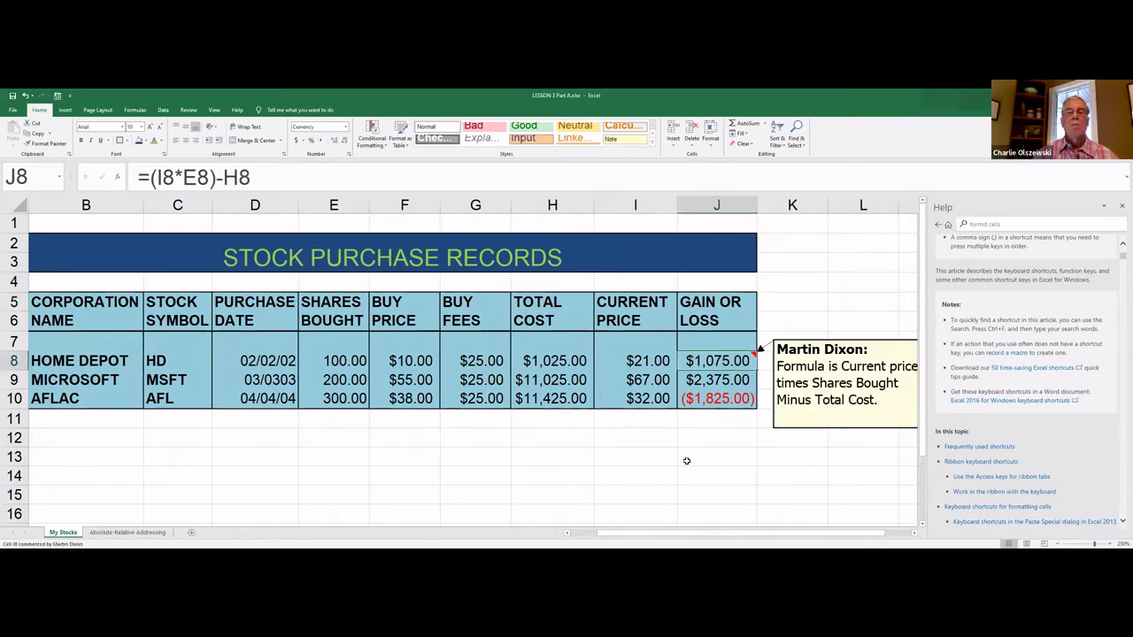
{"action": "mouse_move", "coordinate": [723, 355]}
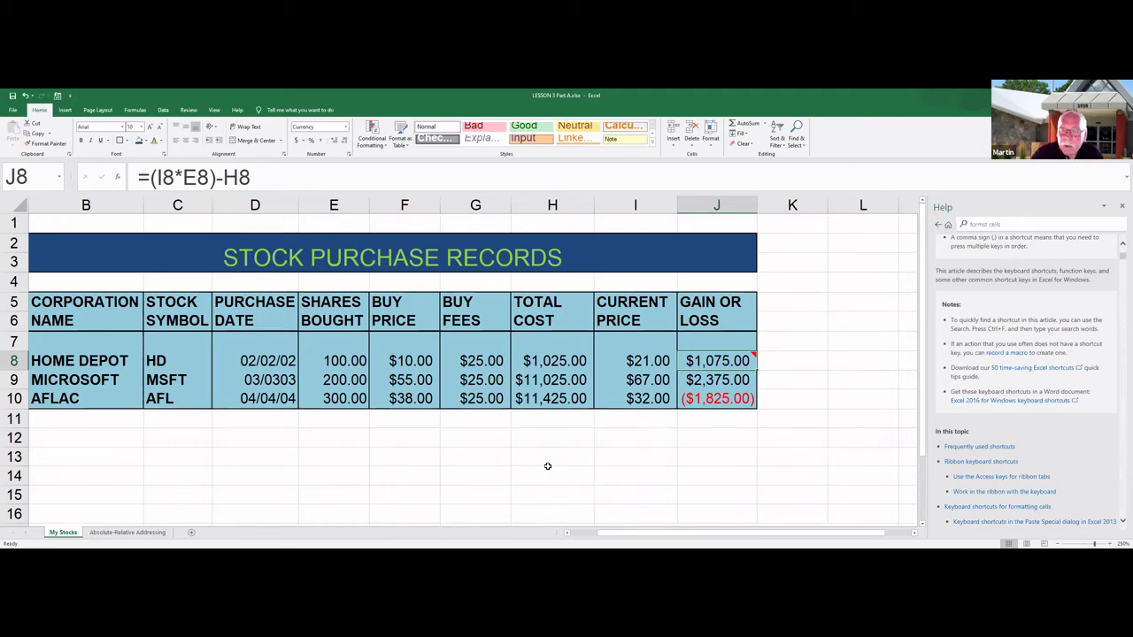
Try the comment display choices in the advanced program options and apply "Comments and indicators" for cells with comments.
{"action": "left_click", "coordinate": [13, 111]}
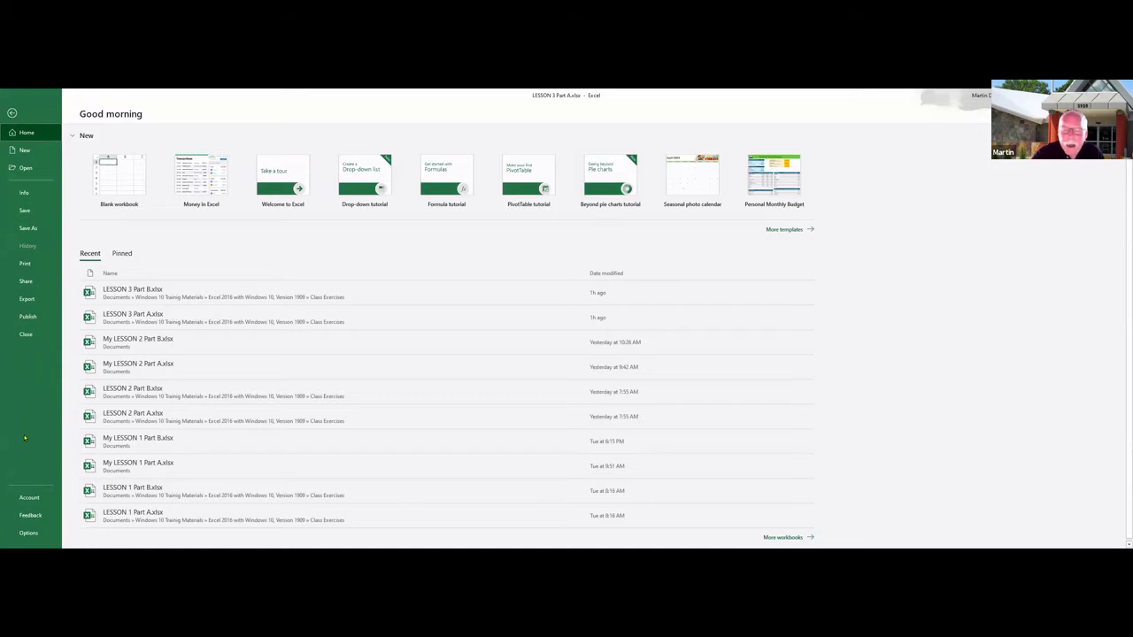
{"action": "left_click", "coordinate": [29, 534]}
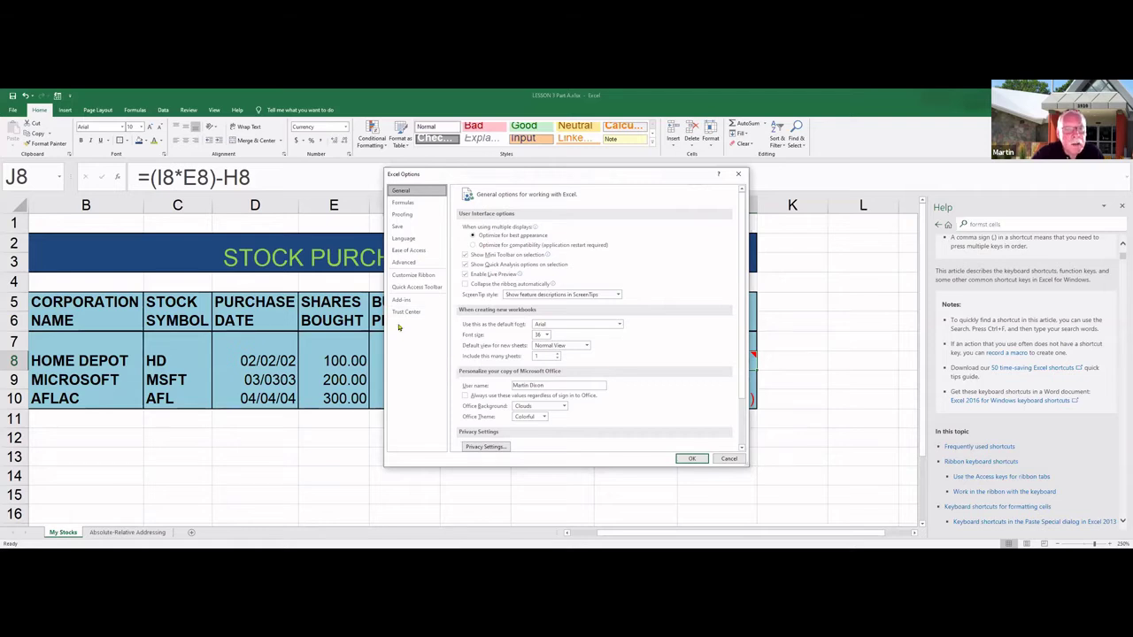
{"action": "left_click", "coordinate": [405, 263]}
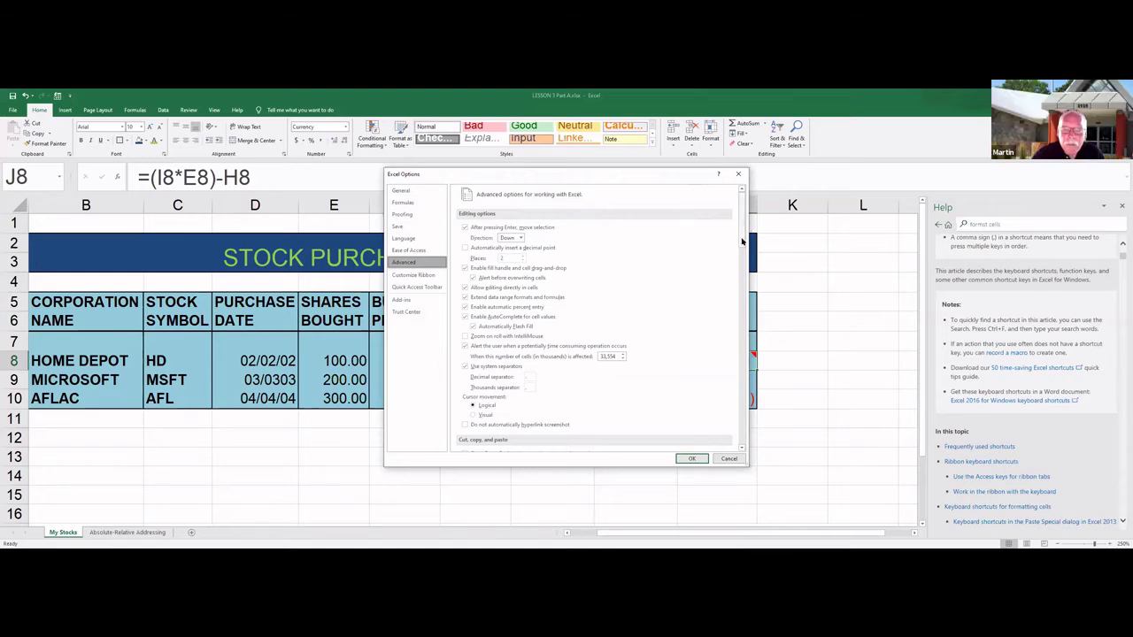
{"action": "left_click_drag", "start_coordinate": [742, 240], "coordinate": [739, 322]}
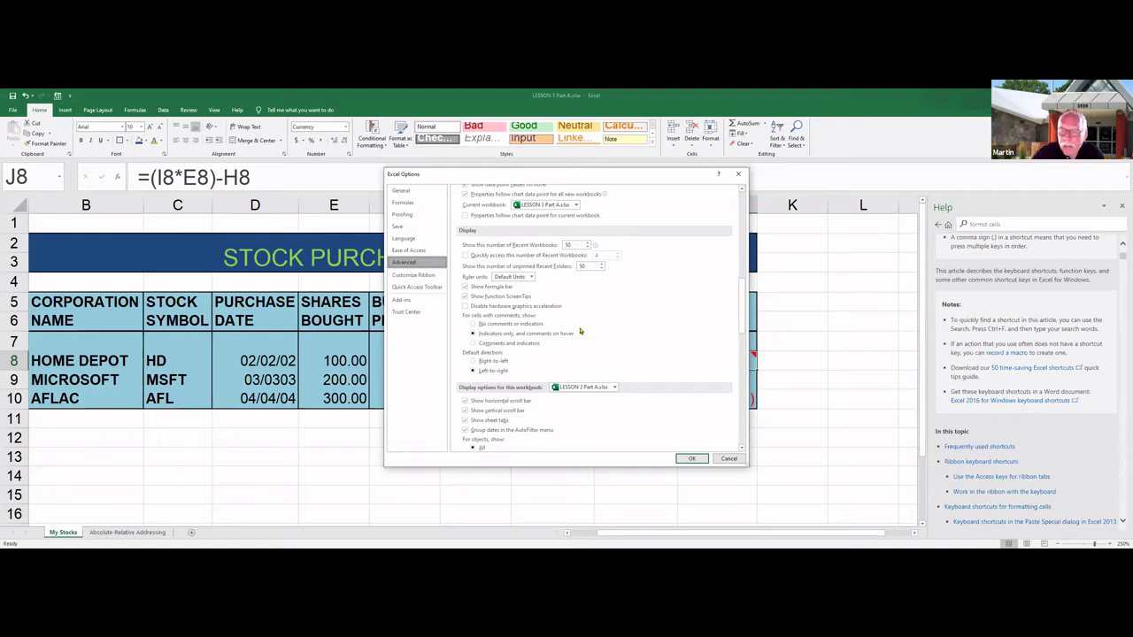
{"action": "left_click", "coordinate": [473, 324]}
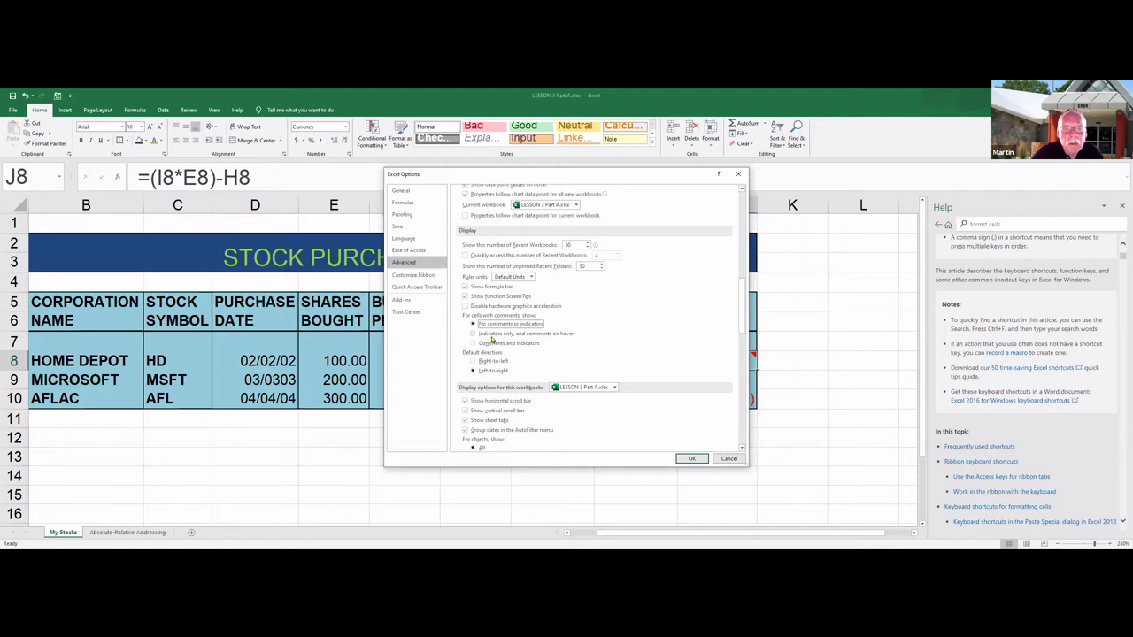
{"action": "left_click", "coordinate": [474, 334]}
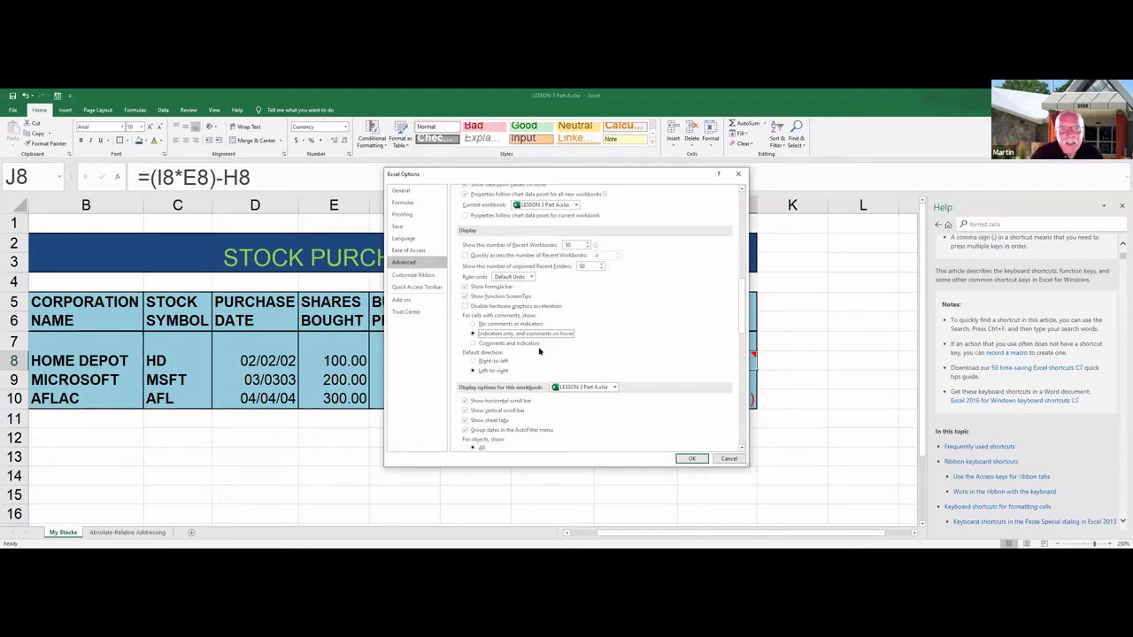
{"action": "left_click", "coordinate": [474, 343]}
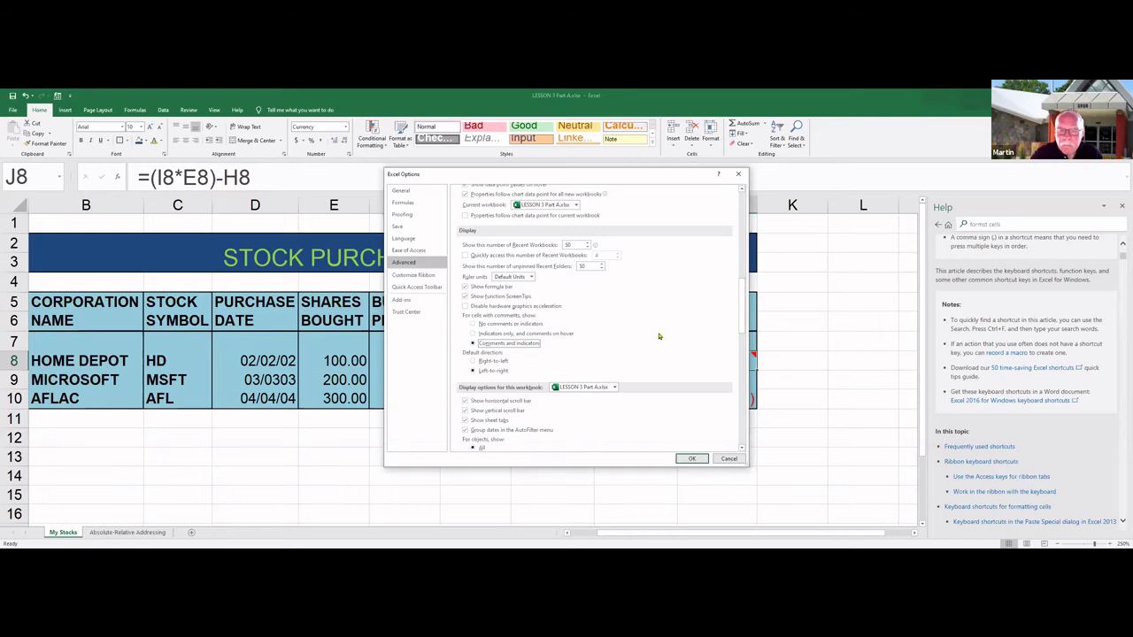
{"action": "left_click", "coordinate": [693, 459]}
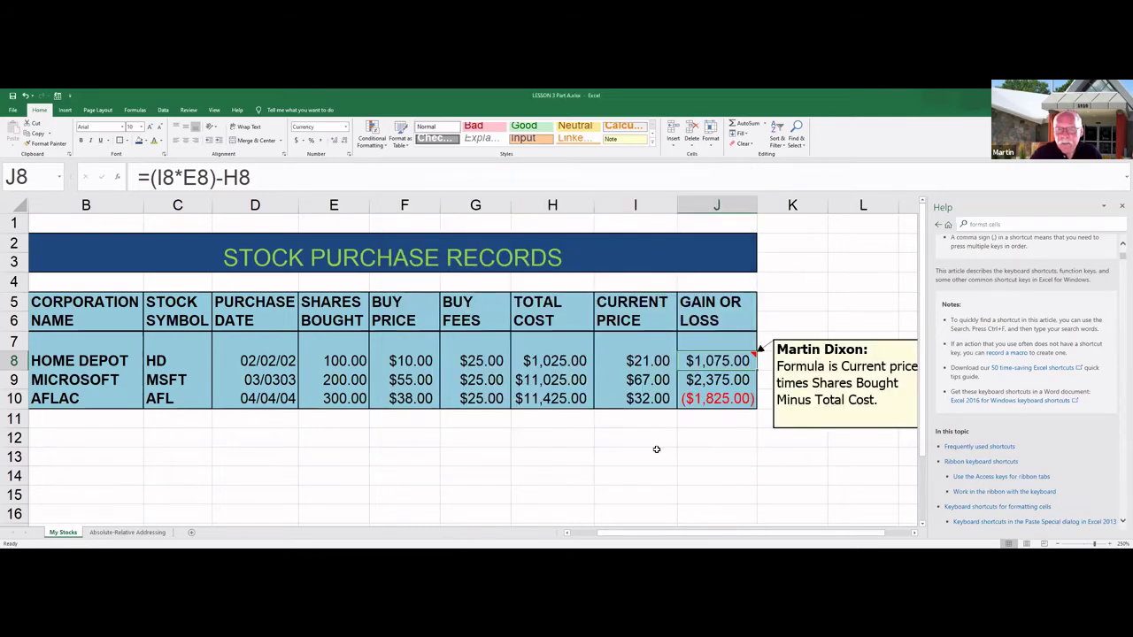
{"action": "left_click", "coordinate": [659, 451]}
{"action": "left_click", "coordinate": [800, 280]}
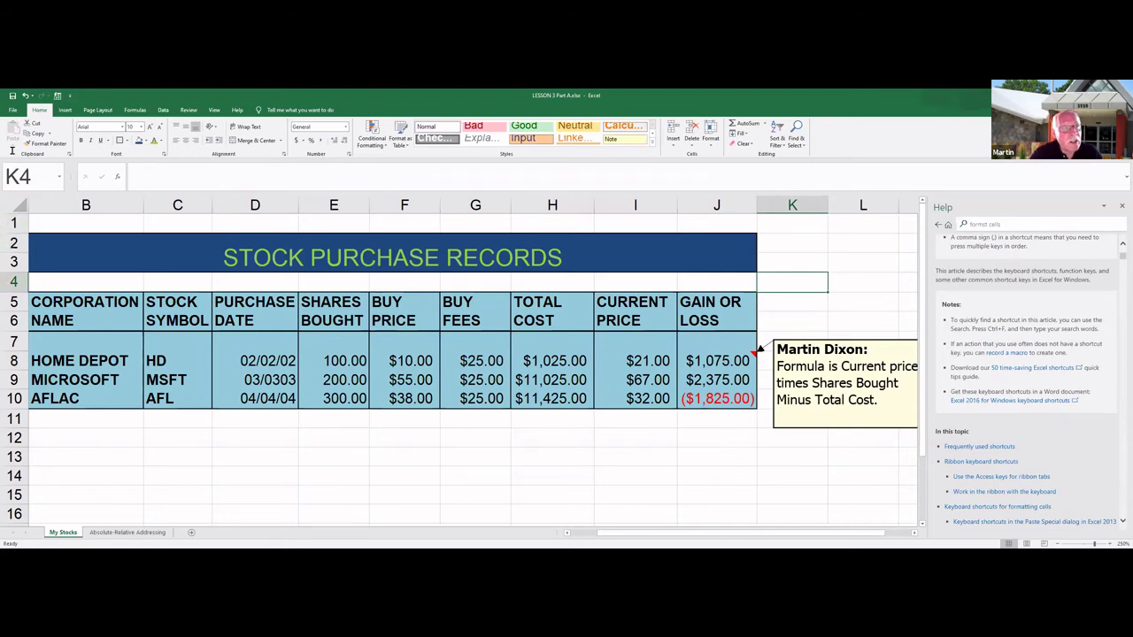
Set cells with comments to show "Indicators only, and comments on hover" in the advanced program options.
{"action": "left_click", "coordinate": [12, 110]}
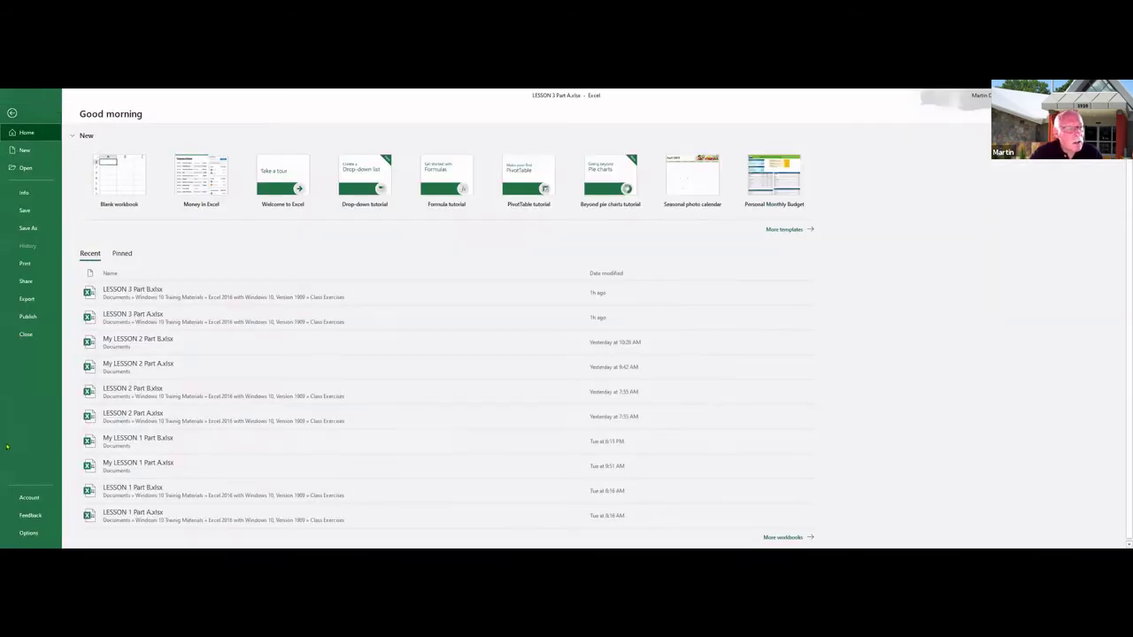
{"action": "left_click", "coordinate": [33, 533]}
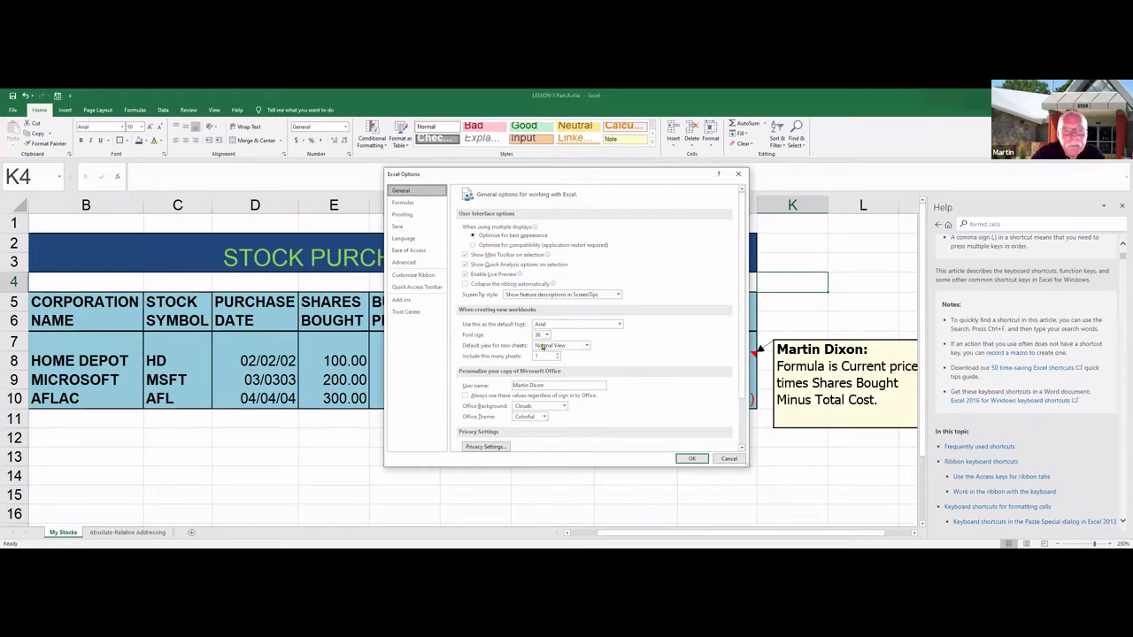
{"action": "left_click", "coordinate": [405, 262]}
{"action": "scroll", "coordinate": [610, 344], "scroll_direction": "down", "scroll_amount": 5}
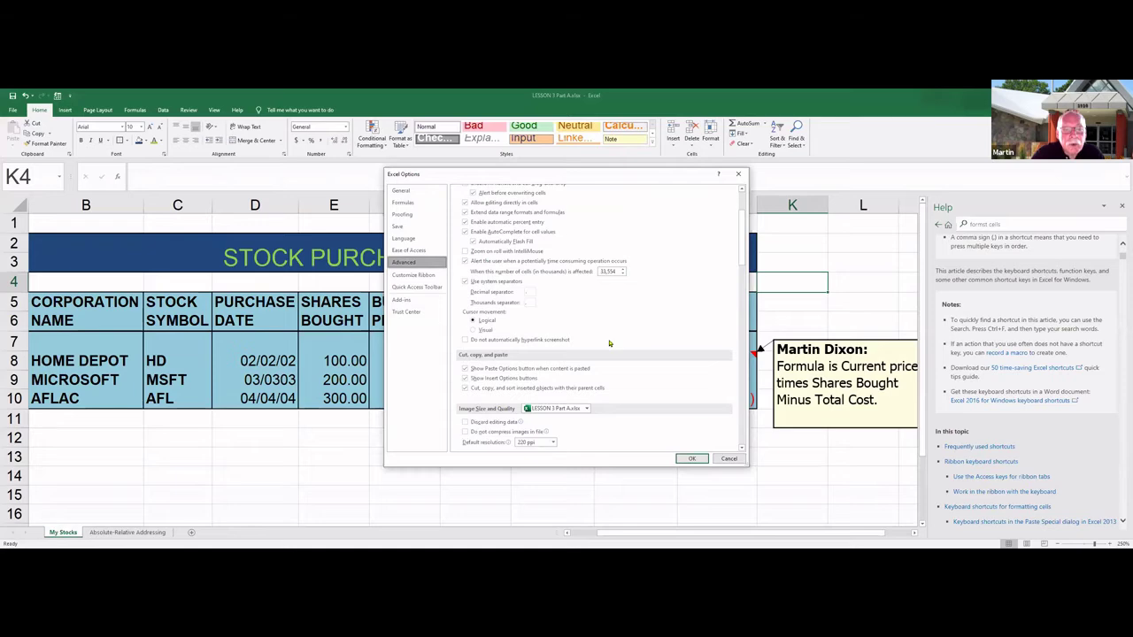
{"action": "scroll", "coordinate": [609, 343], "scroll_direction": "down", "scroll_amount": 6}
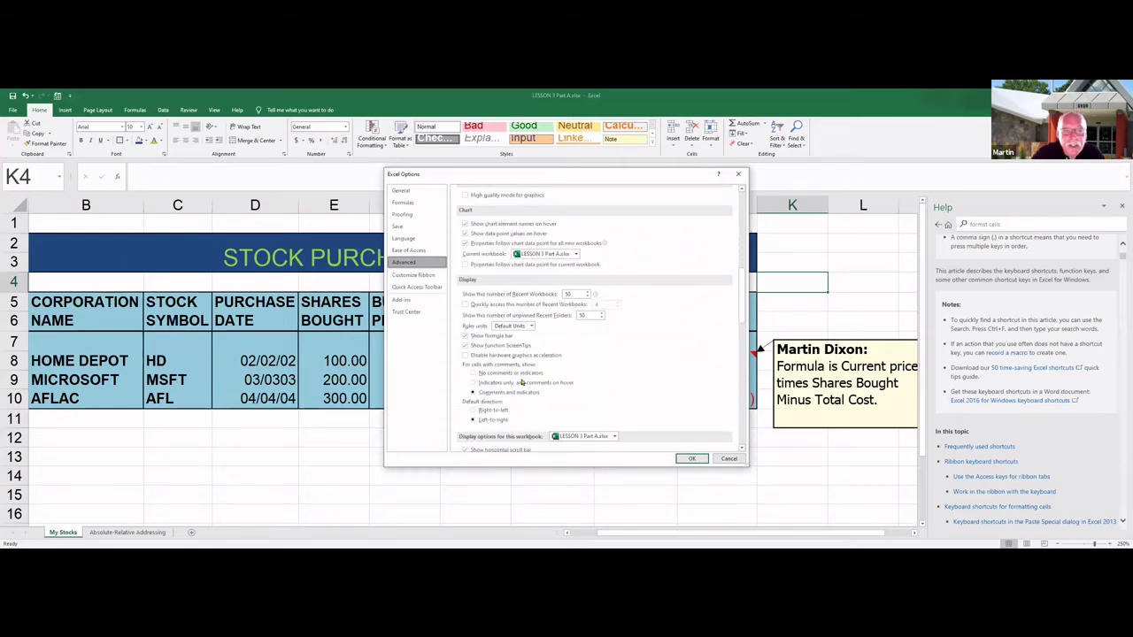
{"action": "left_click", "coordinate": [472, 392]}
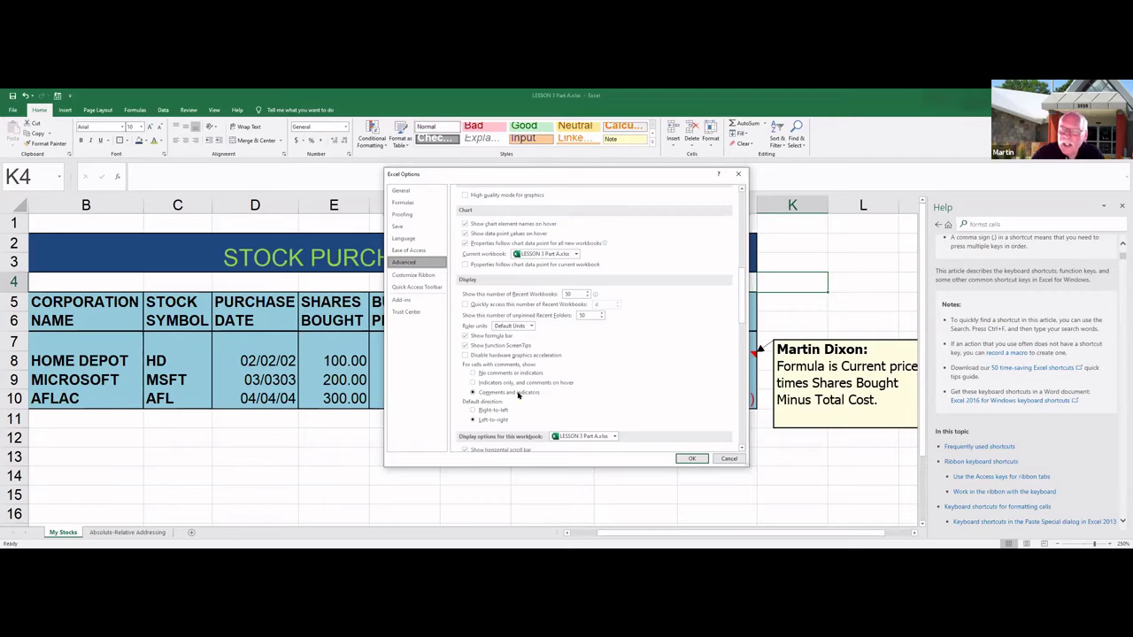
{"action": "left_click", "coordinate": [472, 383]}
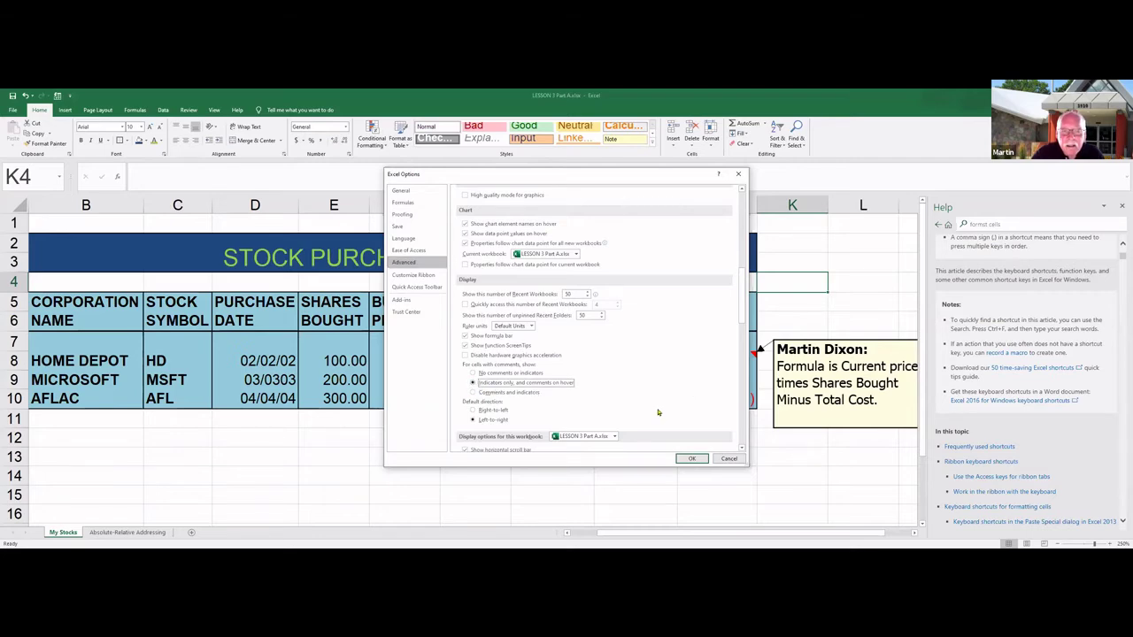
{"action": "left_click", "coordinate": [692, 458]}
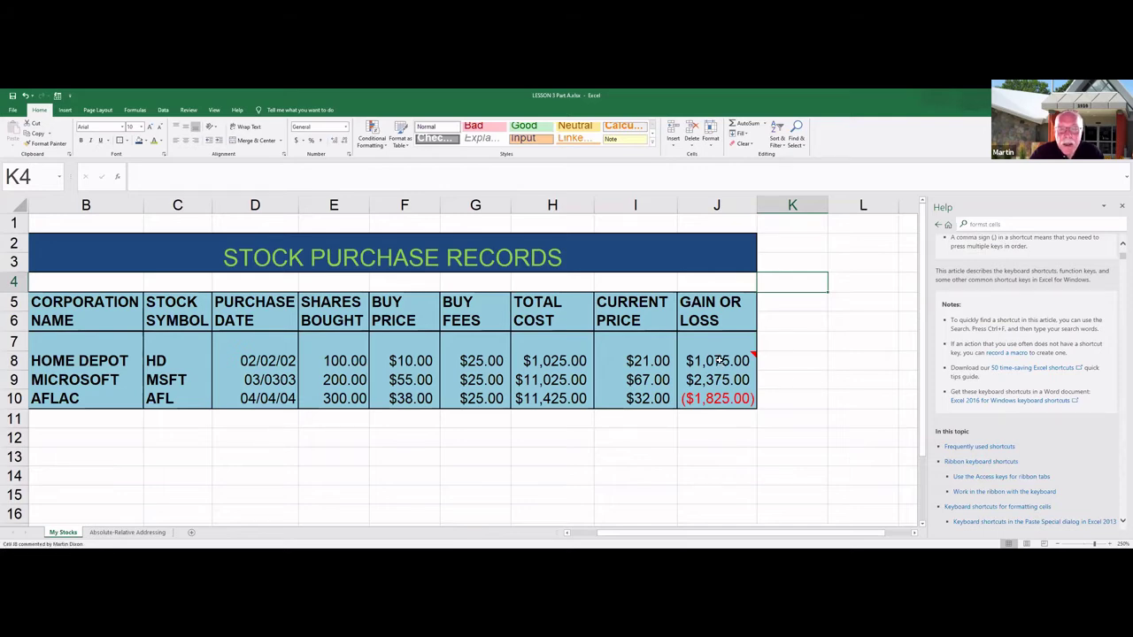
Edit the comment on HOME DEPOT's gain or loss cell J8, adding 123 to the end of its text.
{"action": "mouse_move", "coordinate": [720, 362]}
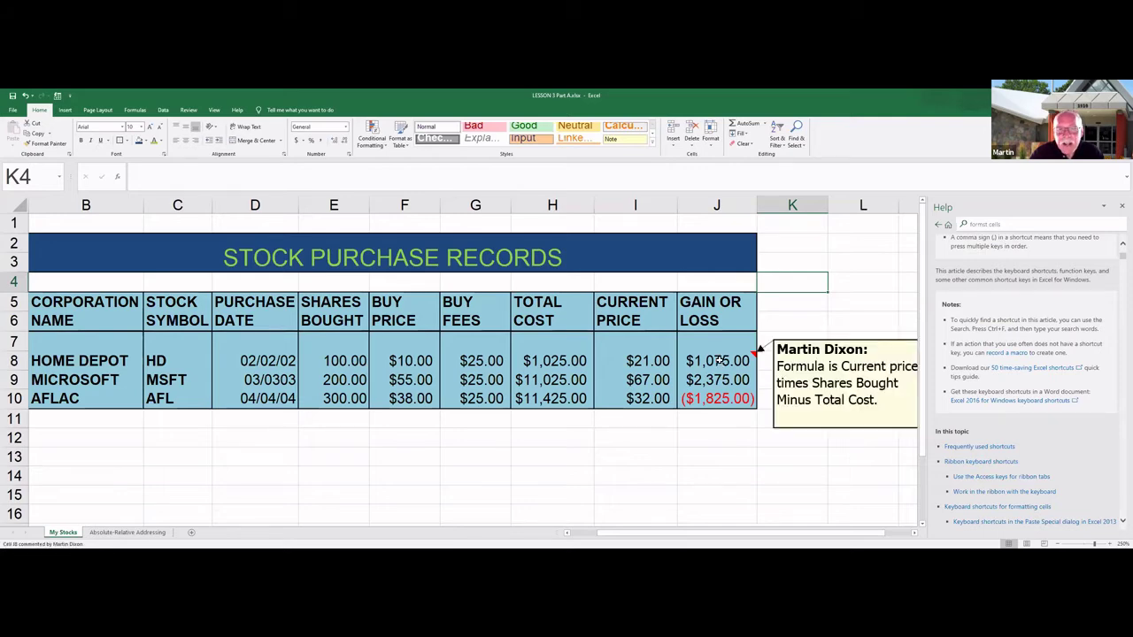
{"action": "left_click", "coordinate": [720, 362]}
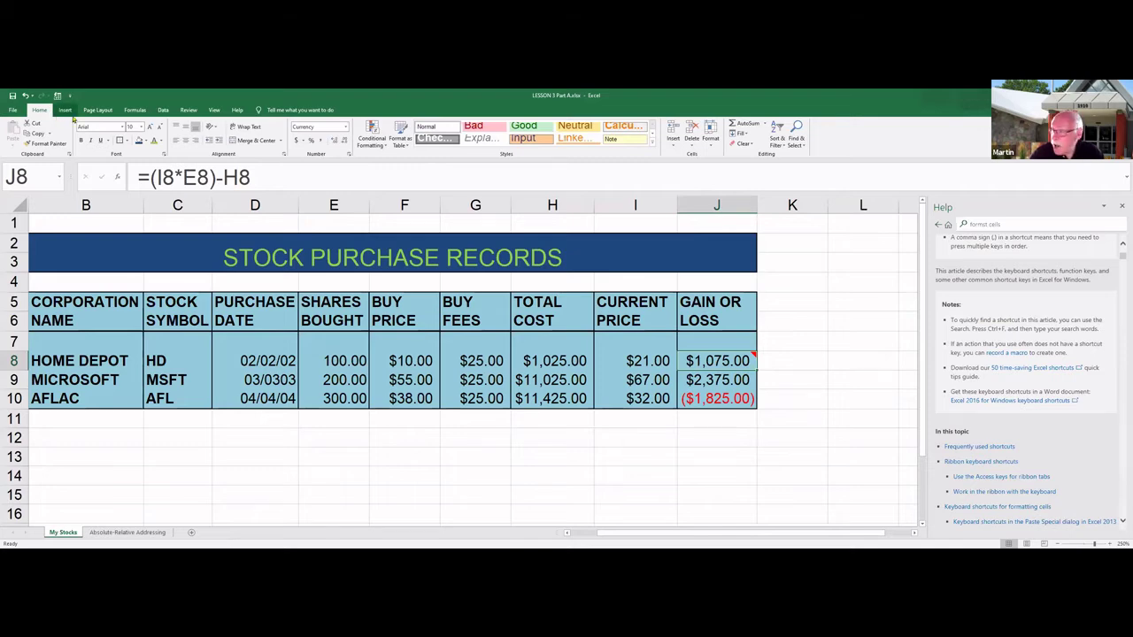
{"action": "left_click", "coordinate": [188, 109]}
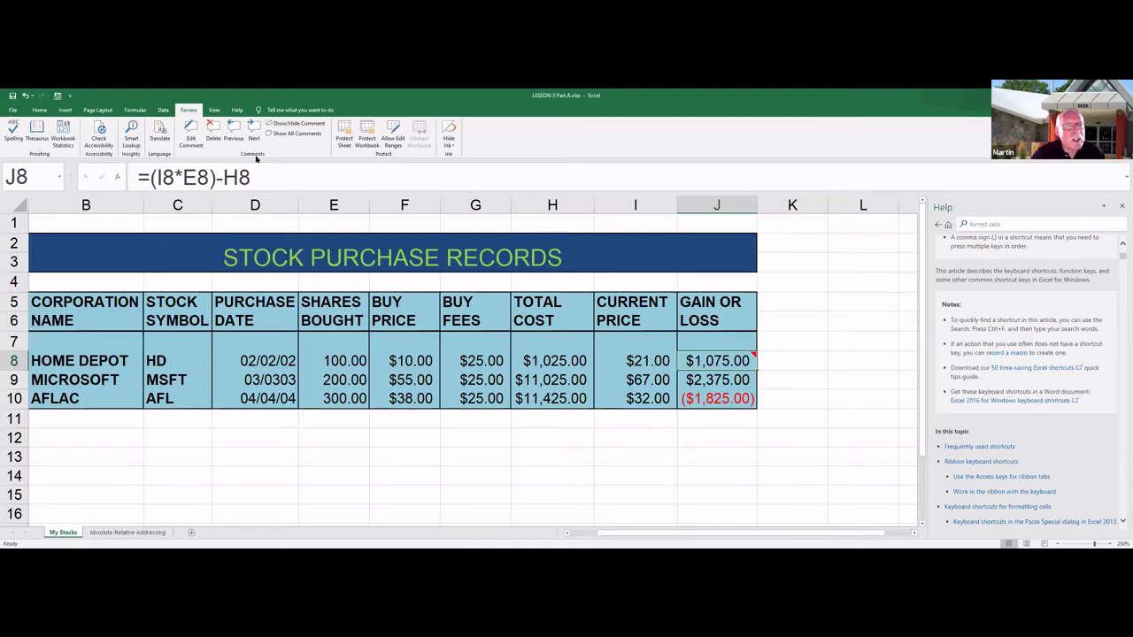
{"action": "left_click", "coordinate": [189, 142]}
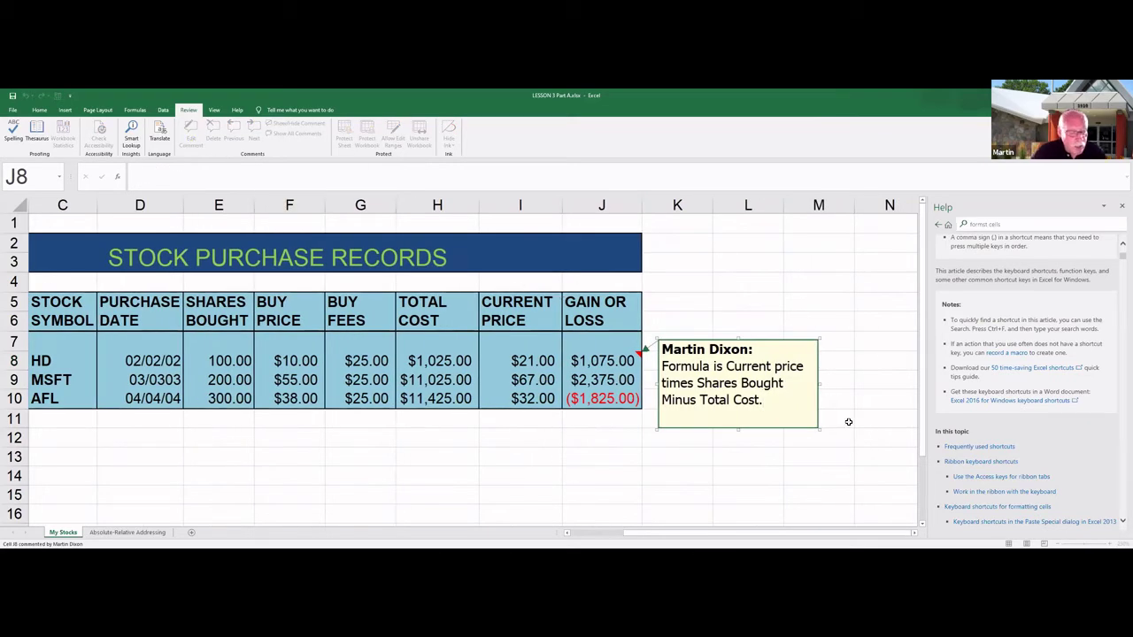
{"action": "type", "text": "123"}
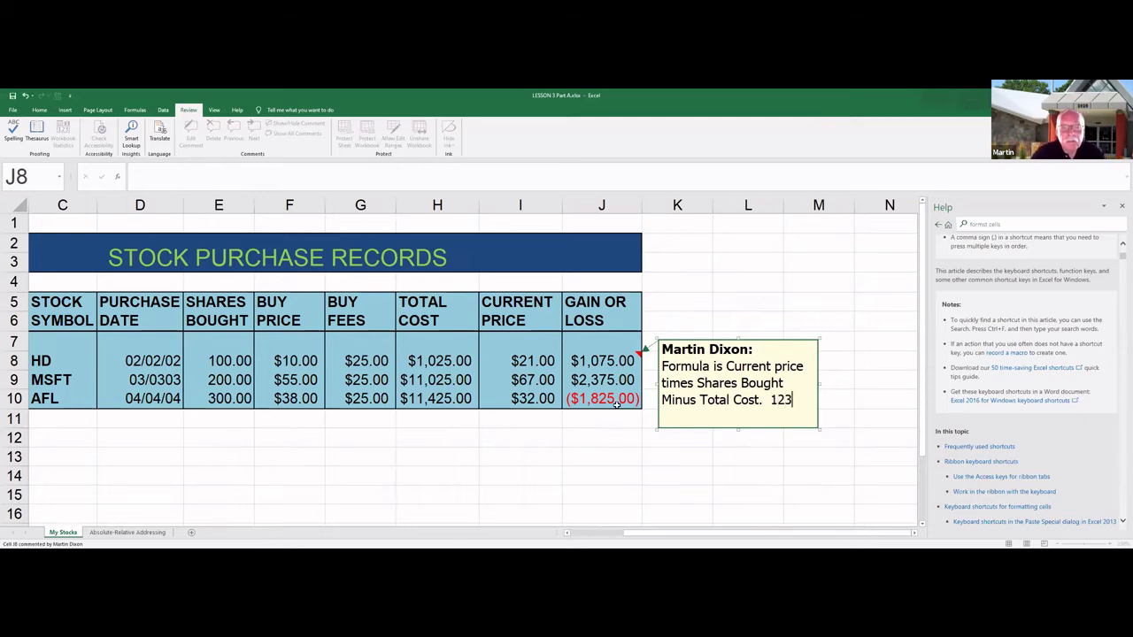
{"action": "left_click", "coordinate": [605, 455]}
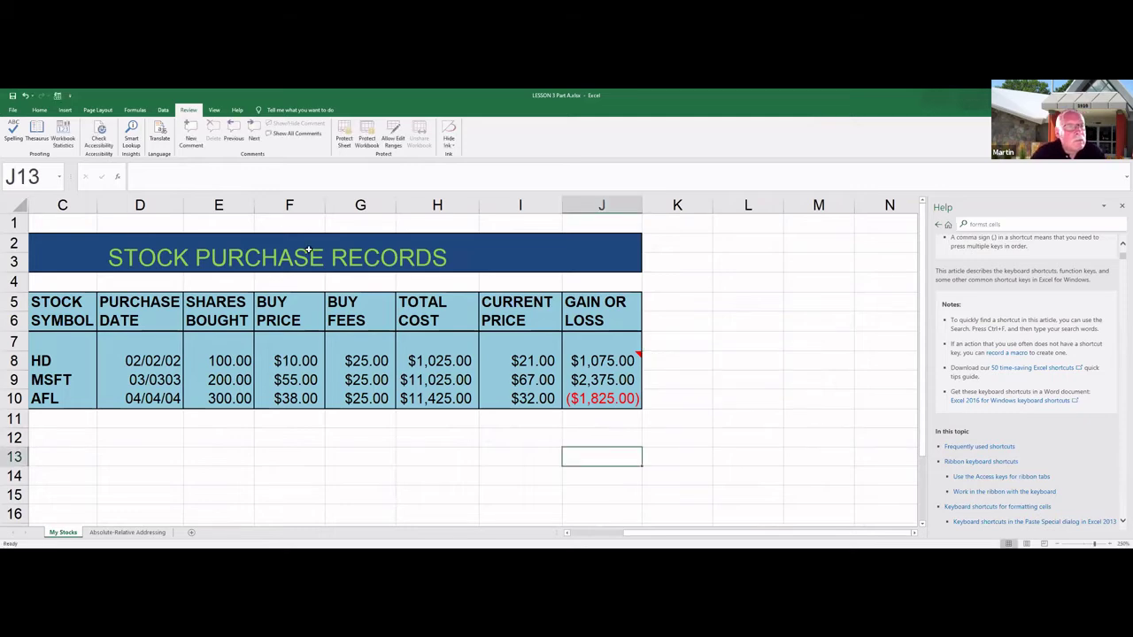
Add a comment reading "Good Morning" to empty cell J13, and delete that comment.
{"action": "left_click", "coordinate": [192, 138]}
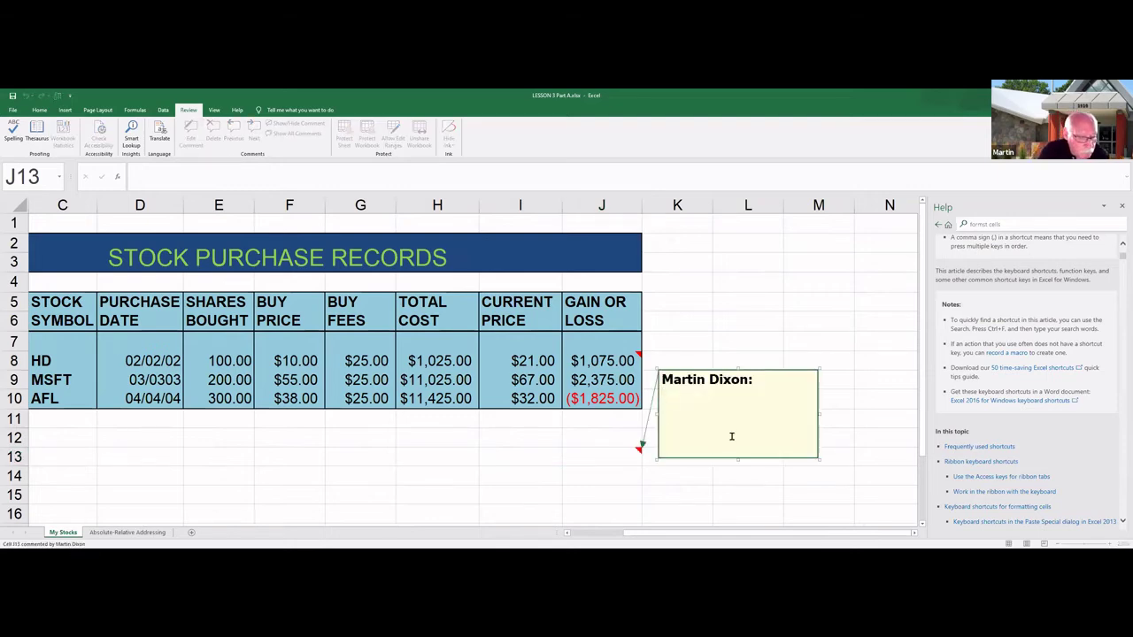
{"action": "type", "text": "Good Mo"}
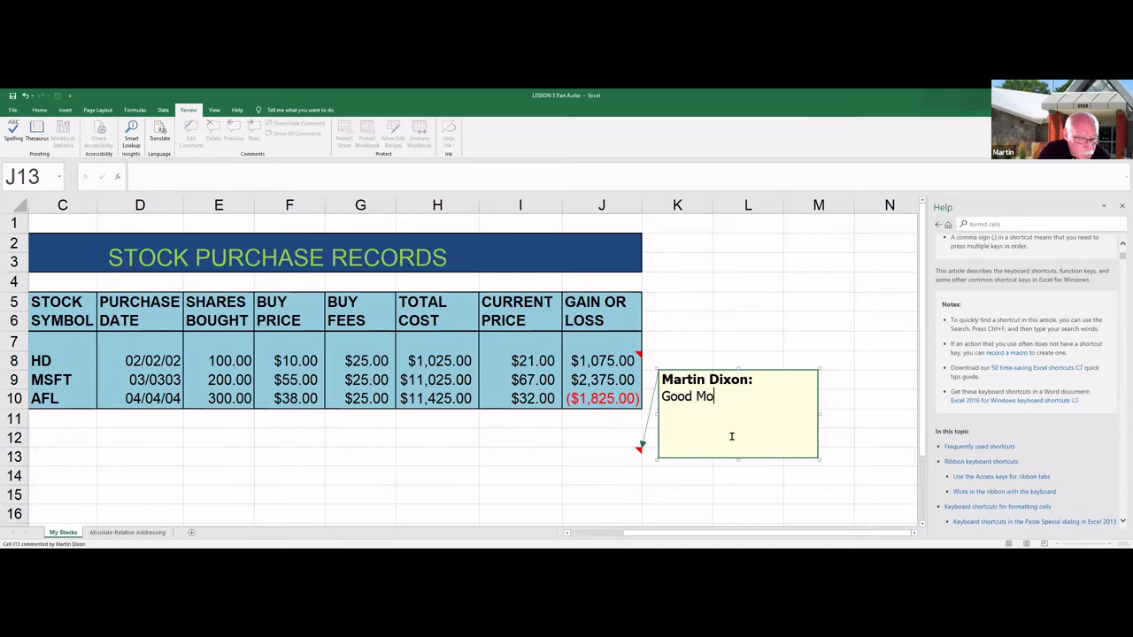
{"action": "type", "text": "rning"}
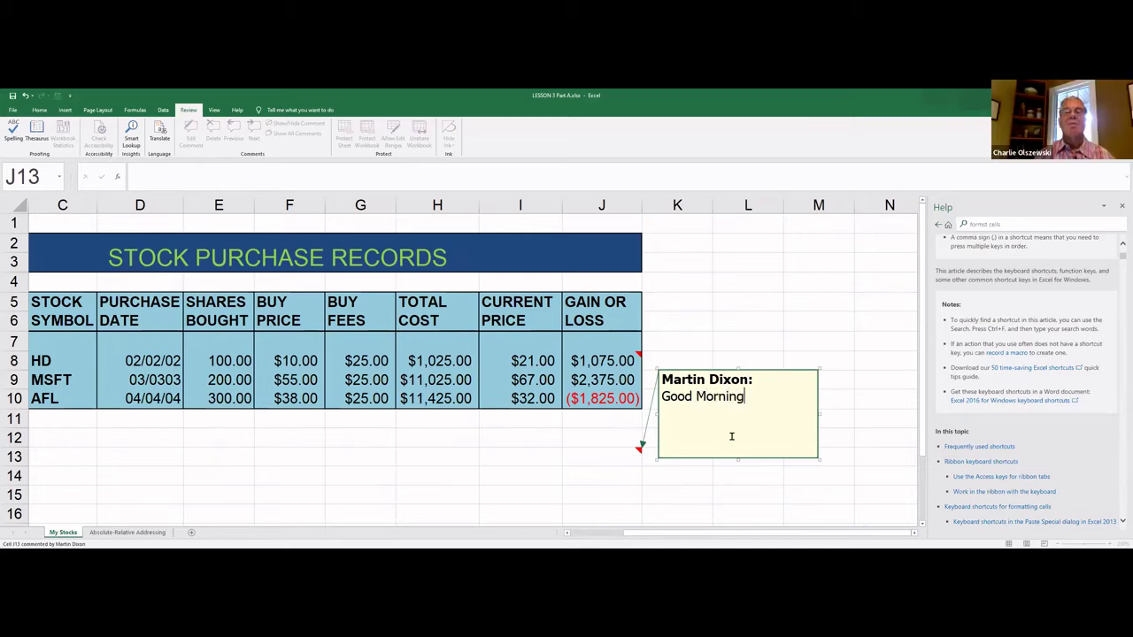
{"action": "left_click", "coordinate": [568, 464]}
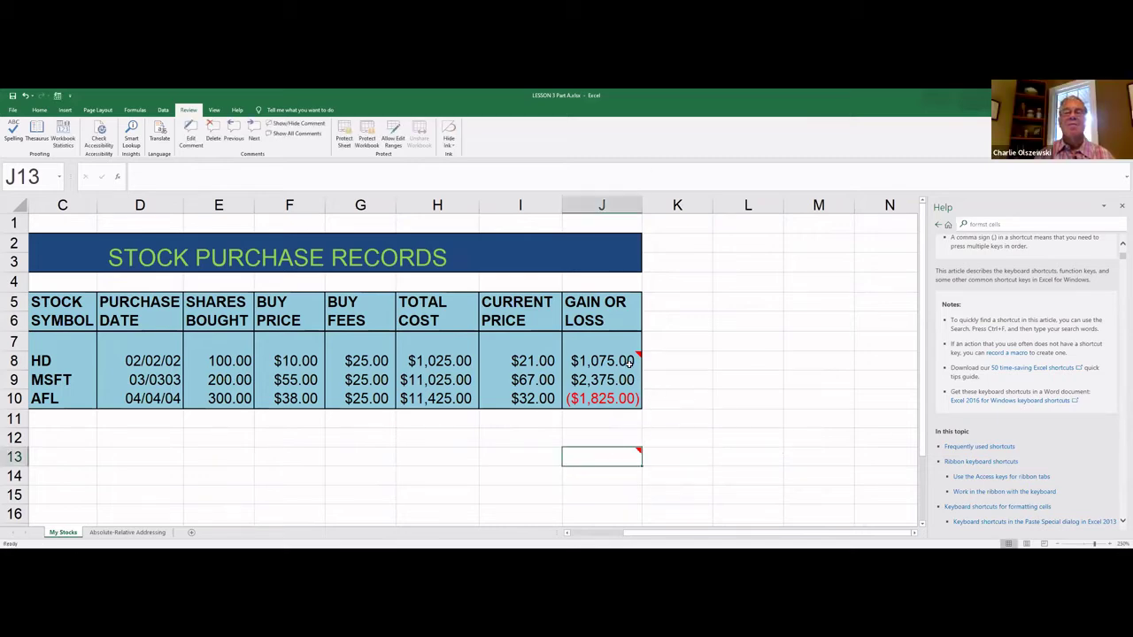
{"action": "mouse_move", "coordinate": [599, 450]}
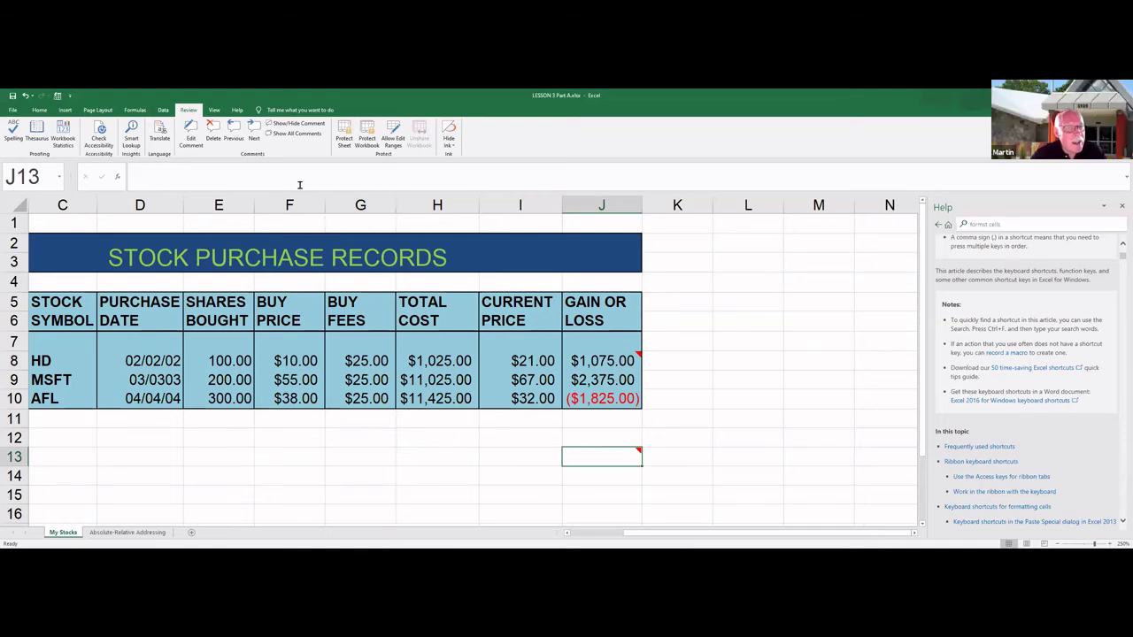
{"action": "left_click", "coordinate": [213, 128]}
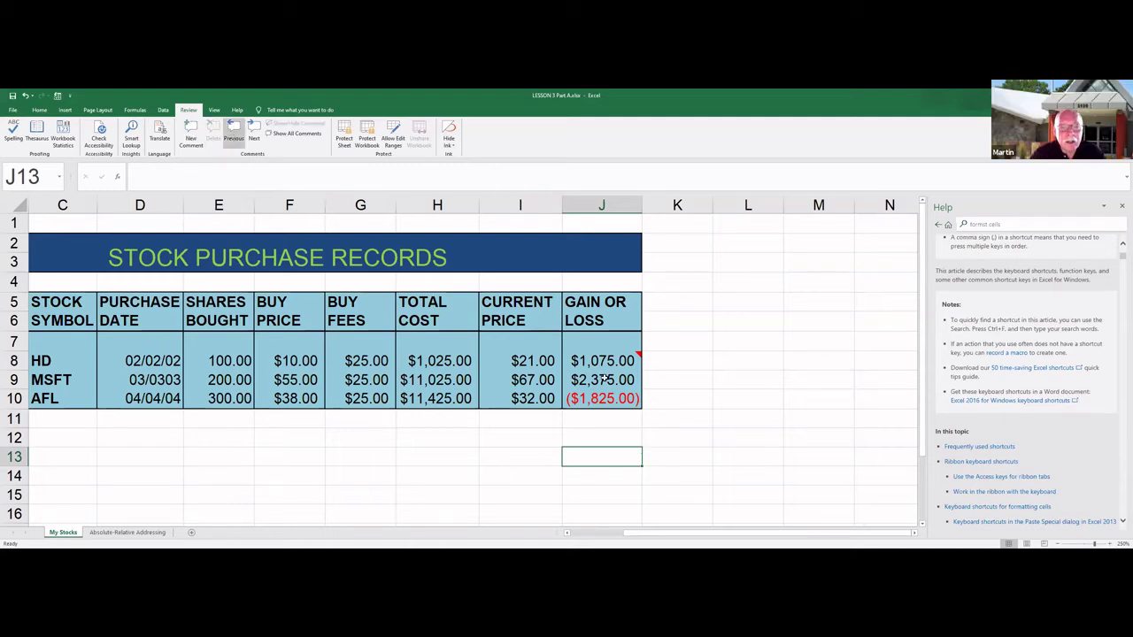
Go back to the previous comment on cell J8, and toggle the display of all comments, leaving them hidden.
{"action": "left_click", "coordinate": [232, 131]}
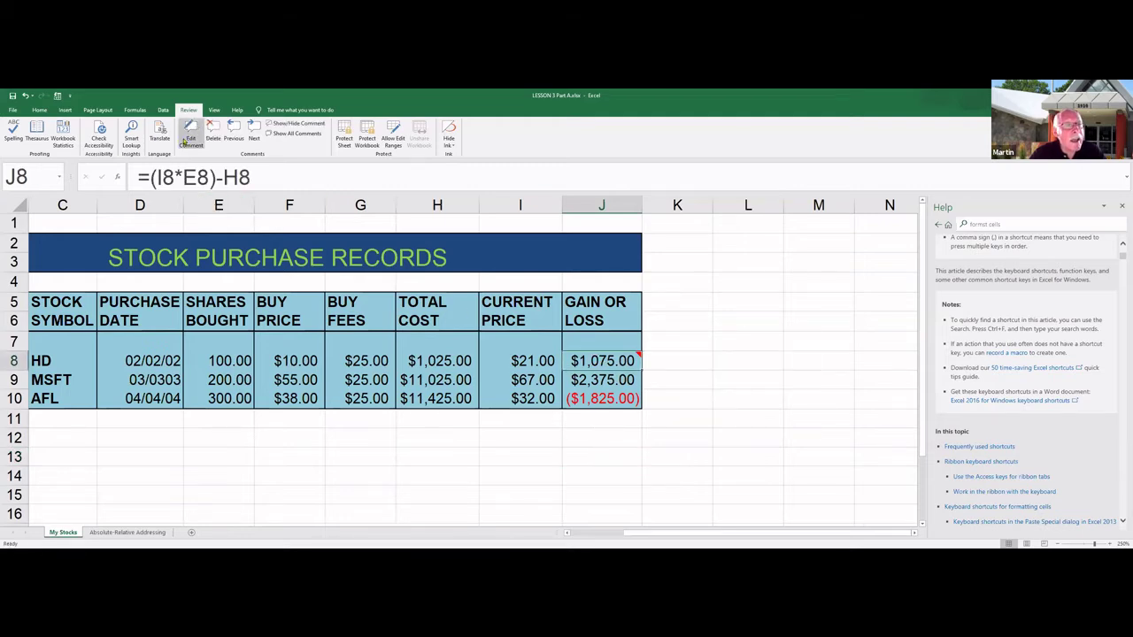
{"action": "left_click", "coordinate": [235, 132]}
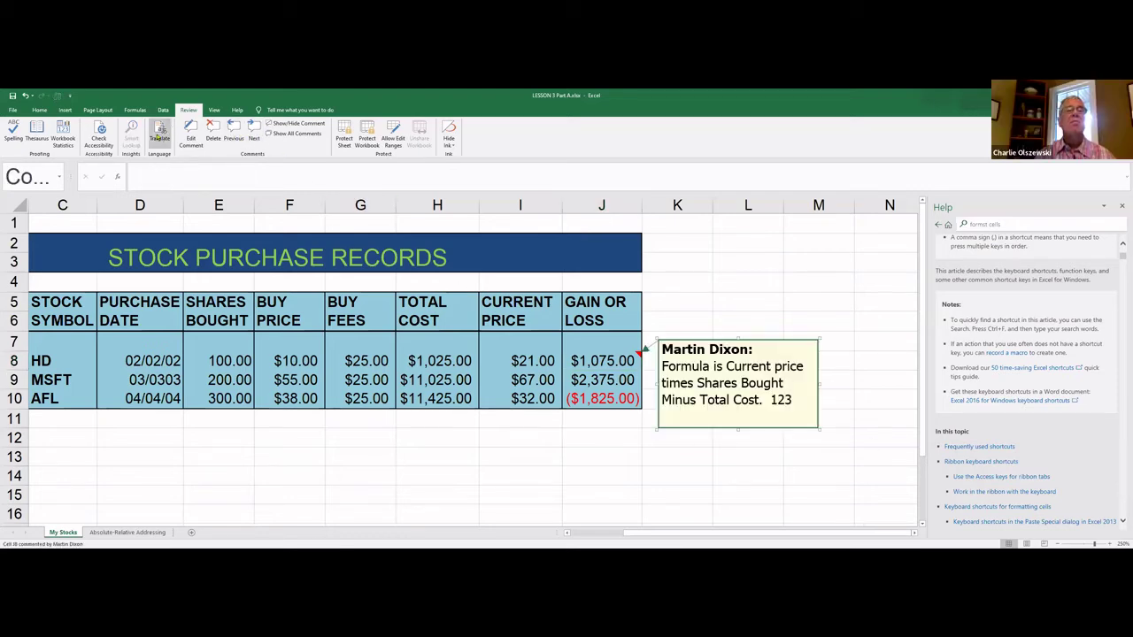
{"action": "left_click", "coordinate": [278, 134]}
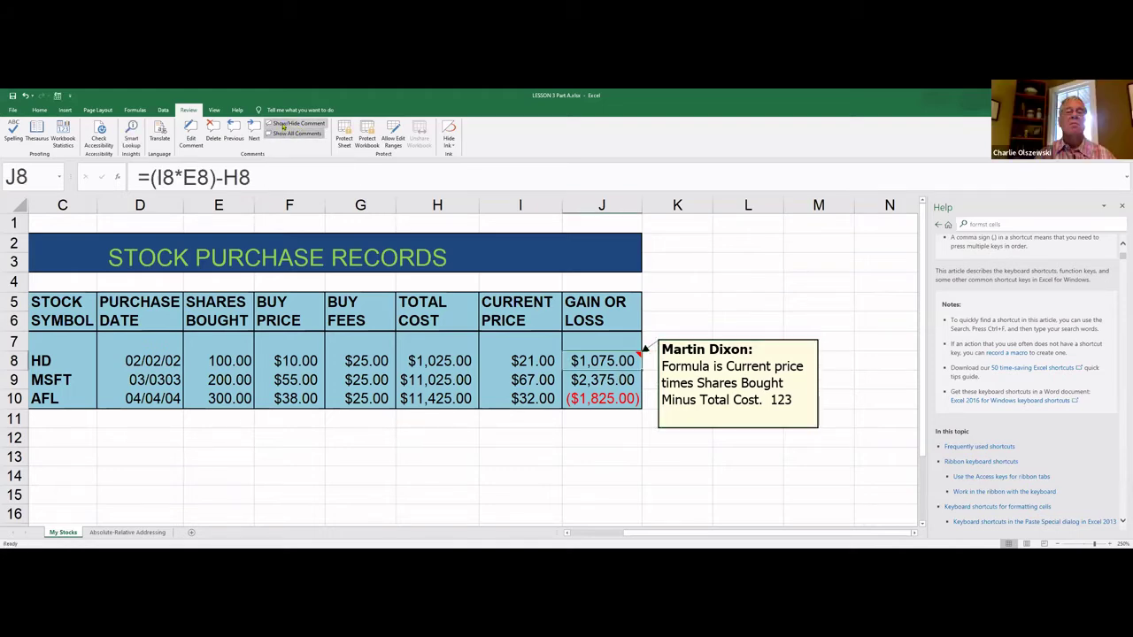
{"action": "left_click", "coordinate": [283, 127]}
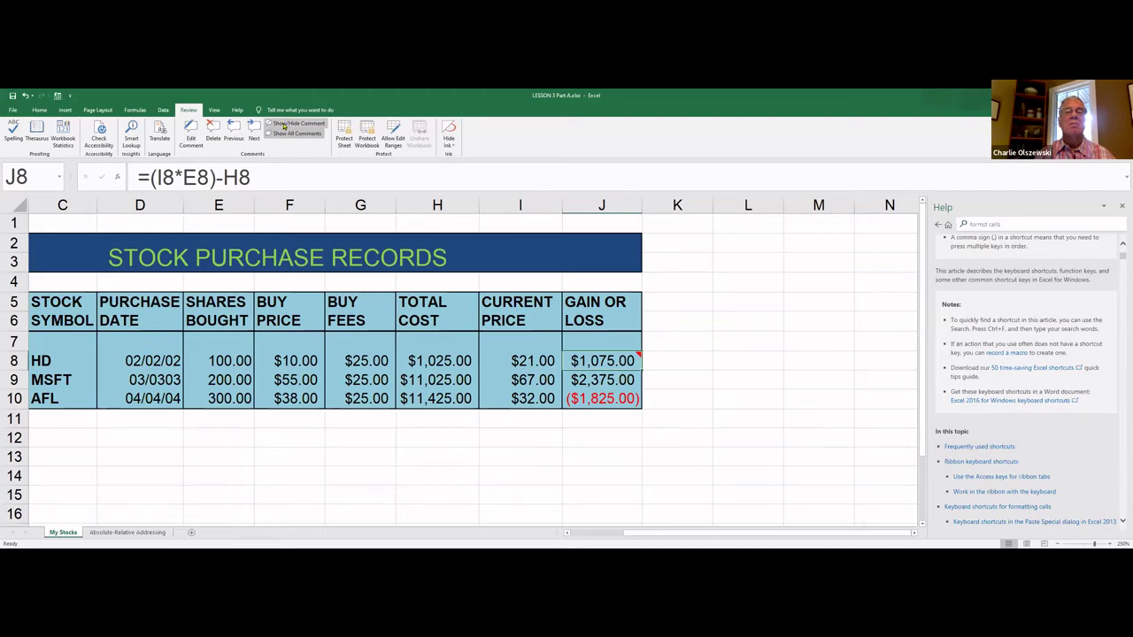
{"action": "left_click", "coordinate": [283, 125]}
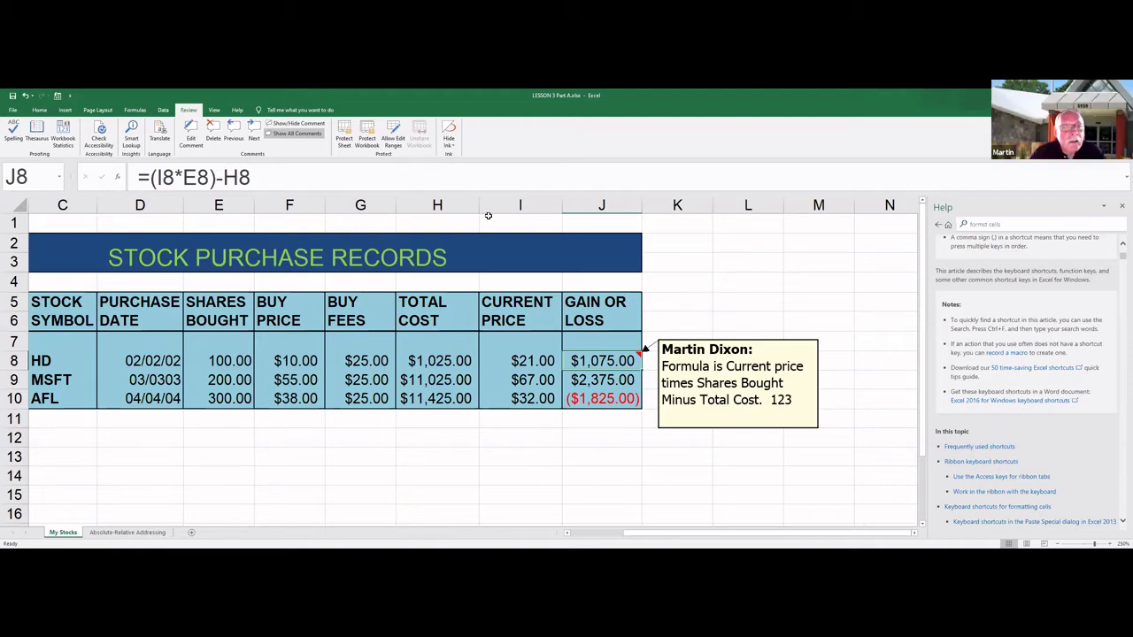
{"action": "left_click", "coordinate": [608, 440]}
{"action": "left_click", "coordinate": [619, 378]}
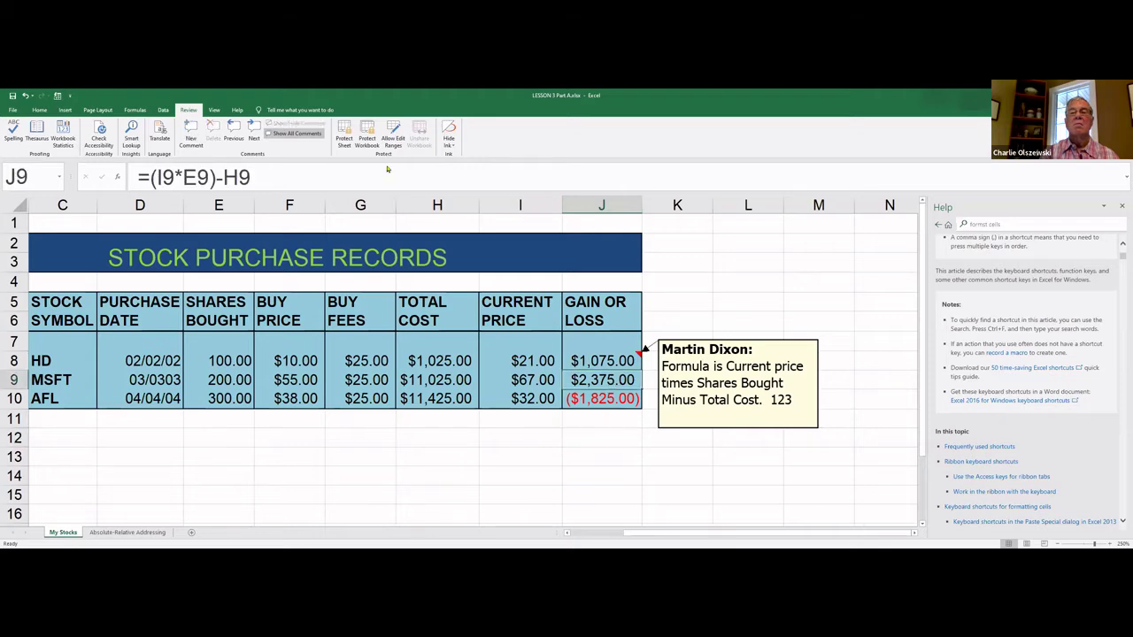
{"action": "left_click", "coordinate": [309, 134]}
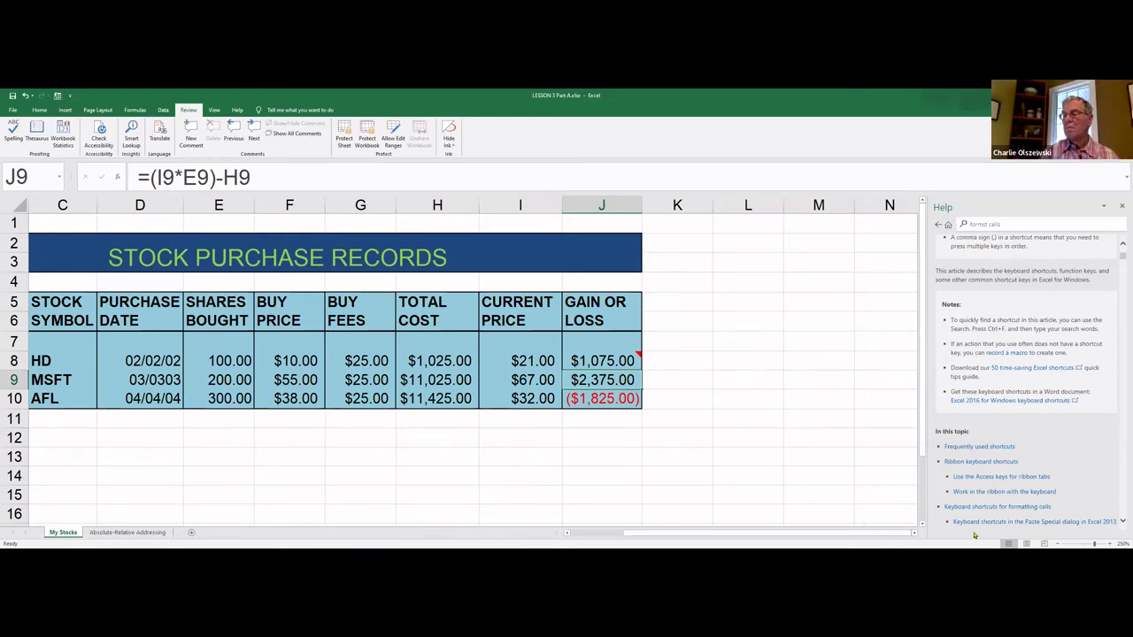
Insert a new blank column J between the CURRENT PRICE and GAIN OR LOSS columns on the My Stocks sheet.
{"action": "left_click", "coordinate": [568, 536]}
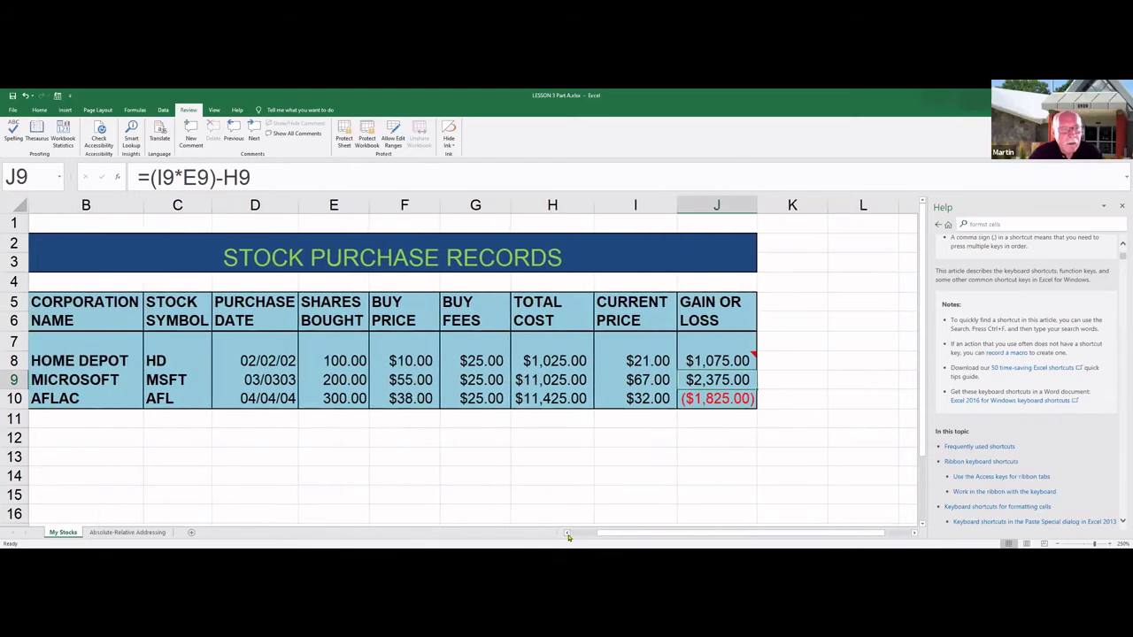
{"action": "left_click", "coordinate": [568, 536]}
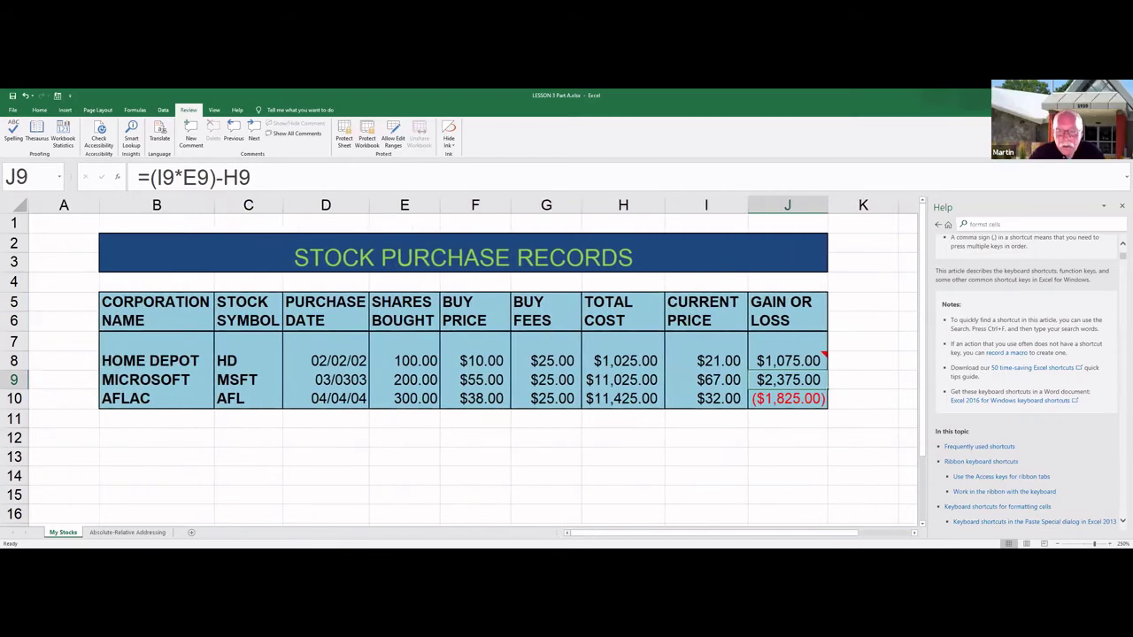
{"action": "left_click_drag", "start_coordinate": [713, 537], "coordinate": [704, 532]}
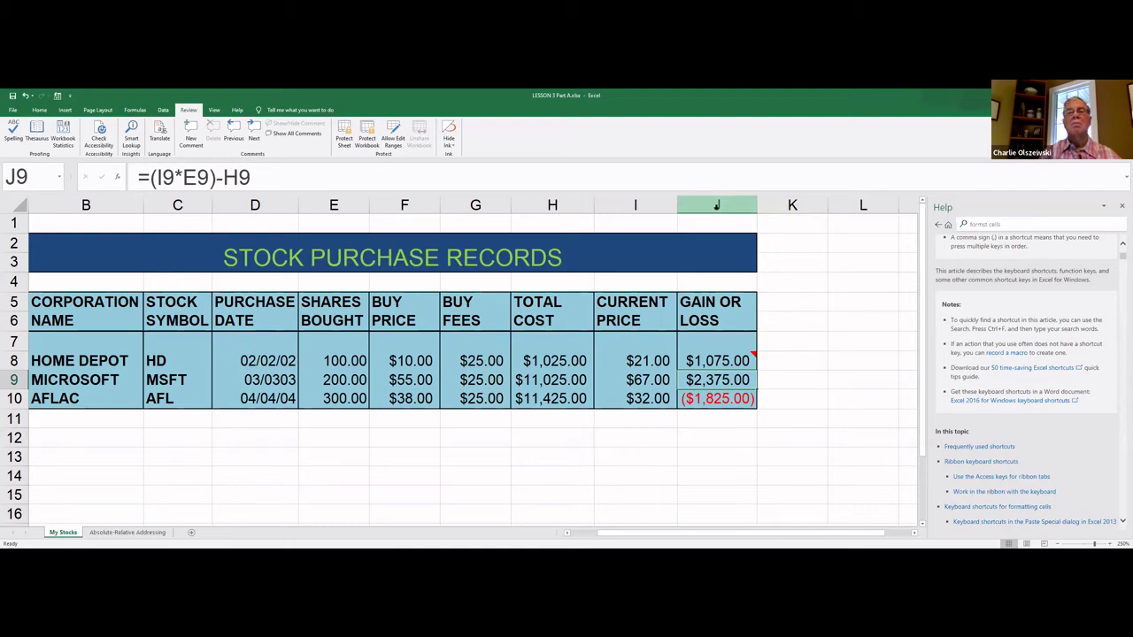
{"action": "left_click", "coordinate": [716, 207]}
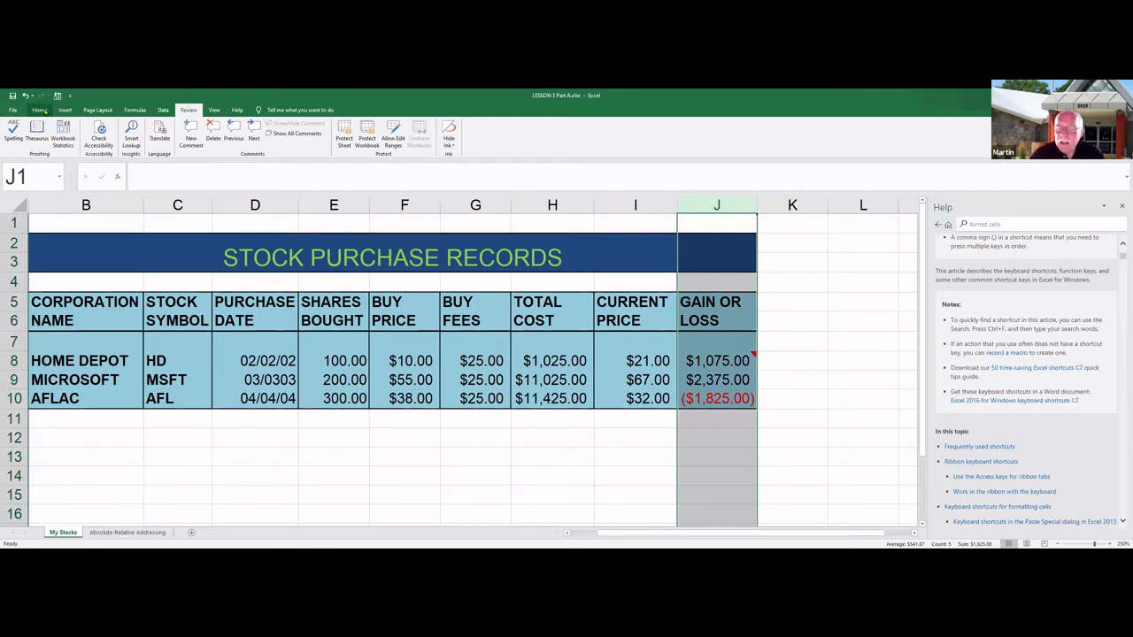
{"action": "left_click", "coordinate": [39, 110]}
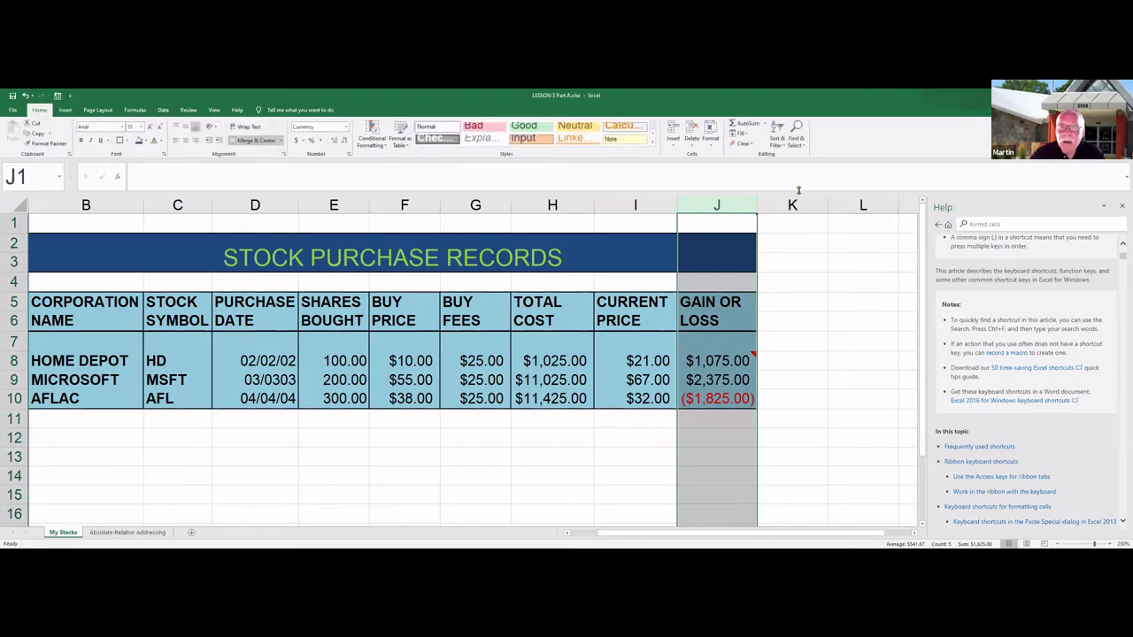
{"action": "left_click", "coordinate": [673, 143]}
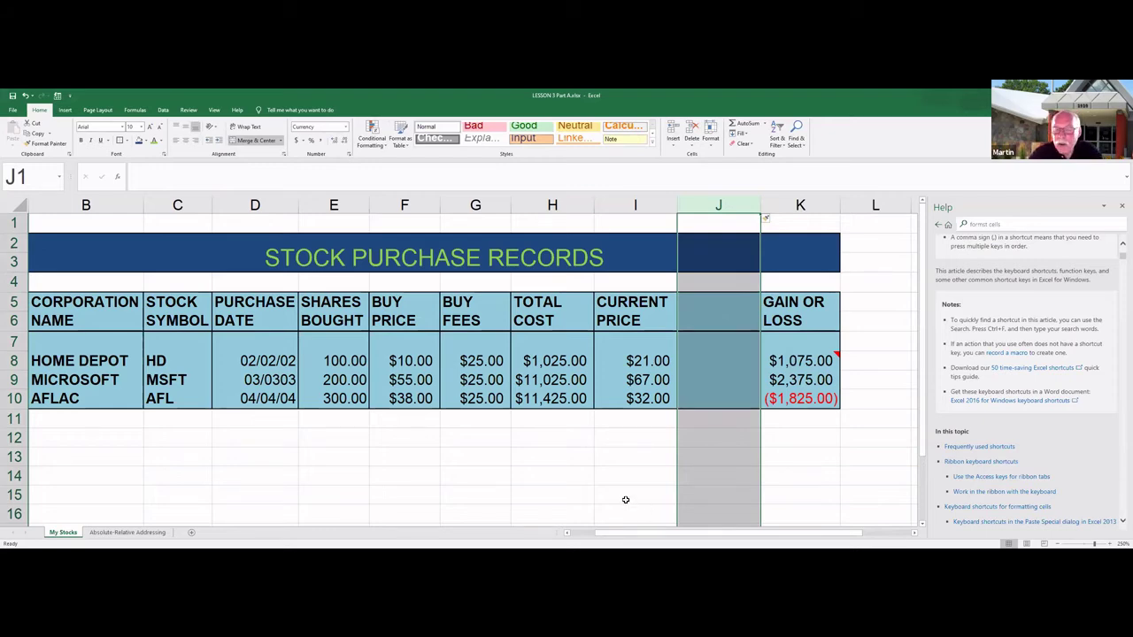
{"action": "left_click", "coordinate": [620, 467]}
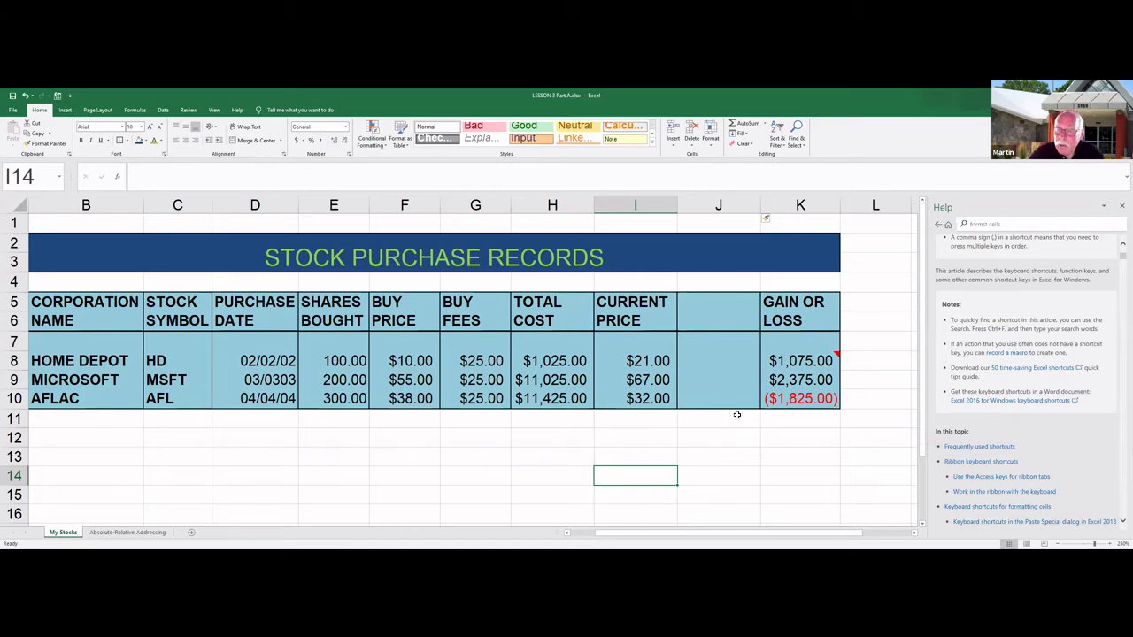
Enter the new column's heading as CURRENT in cell J5 and VALUE in cell J6.
{"action": "left_click", "coordinate": [732, 302]}
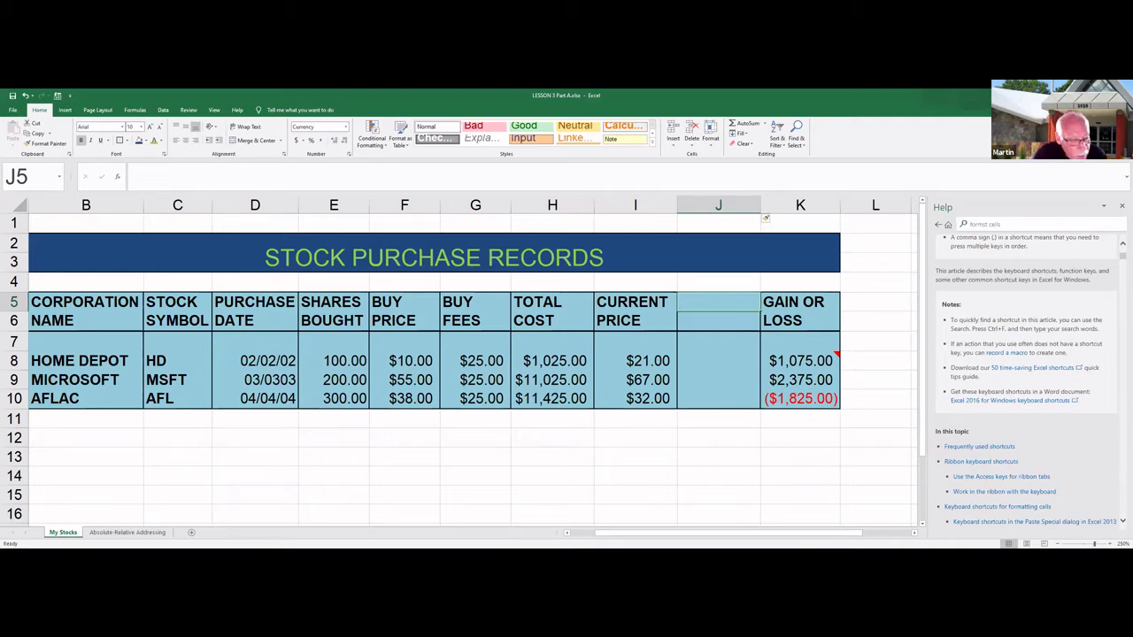
{"action": "type", "text": "CUR"}
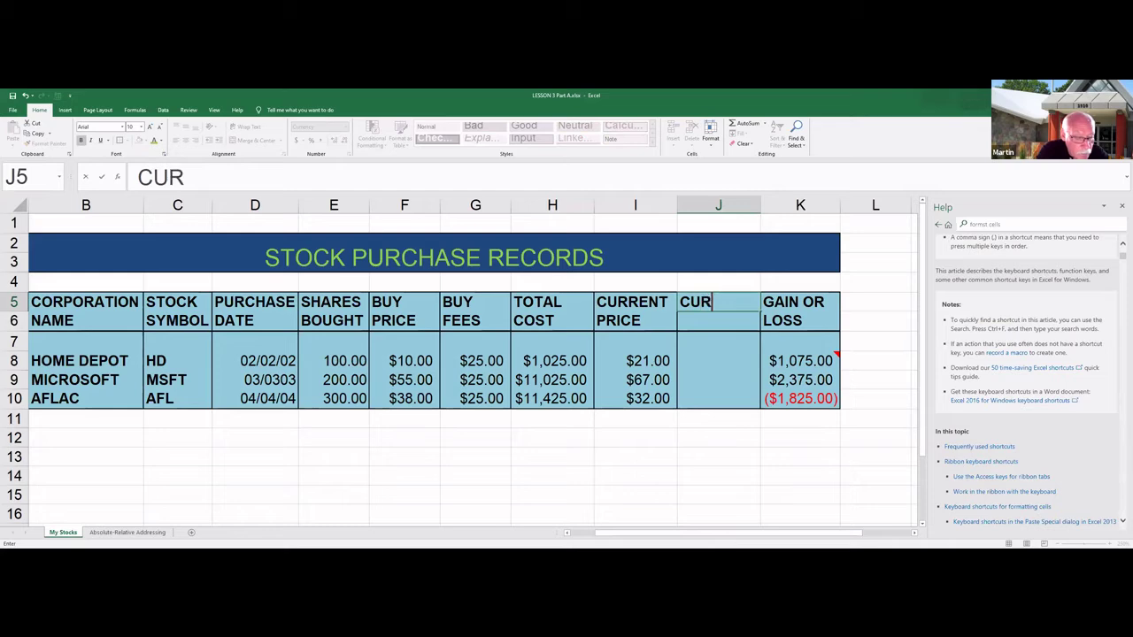
{"action": "type", "text": "RENT"}
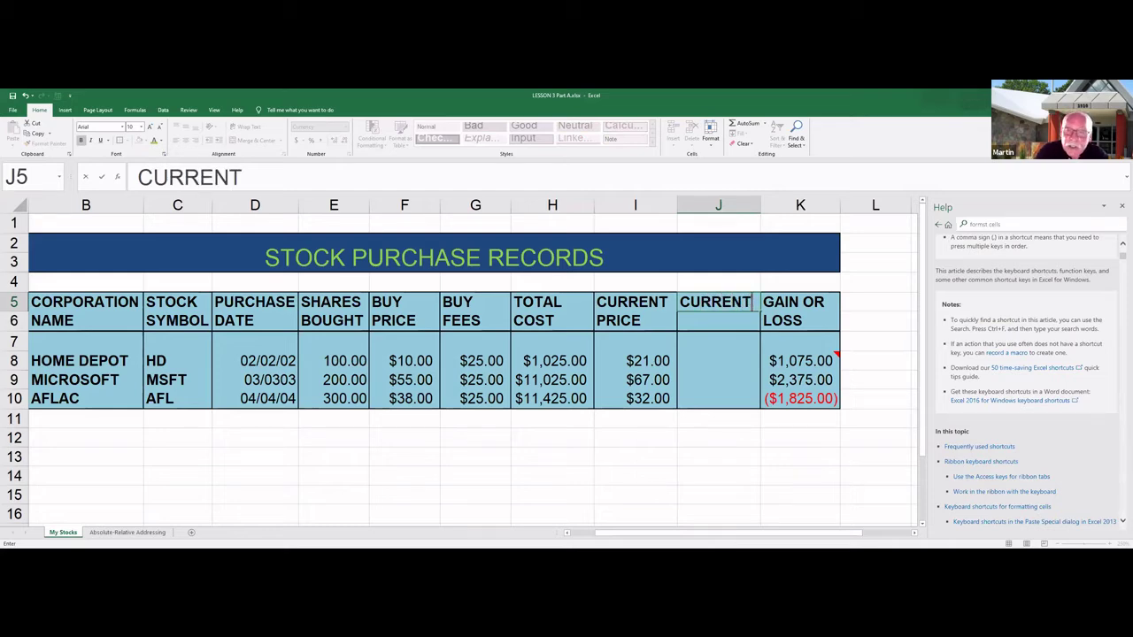
{"action": "key", "text": "Return"}
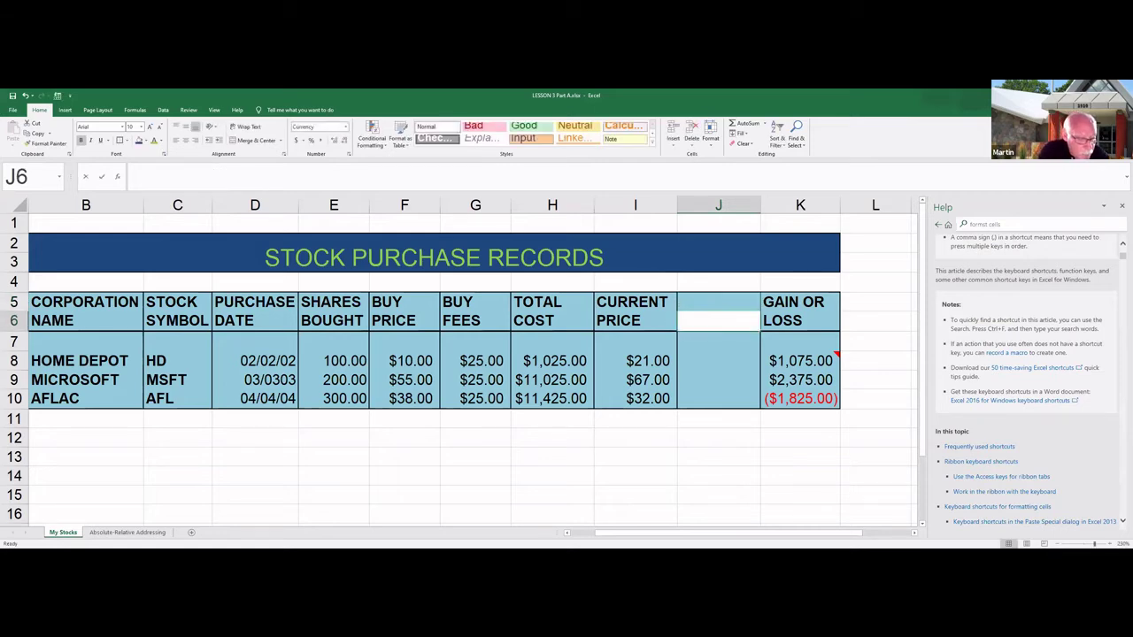
{"action": "type", "text": "VALUE"}
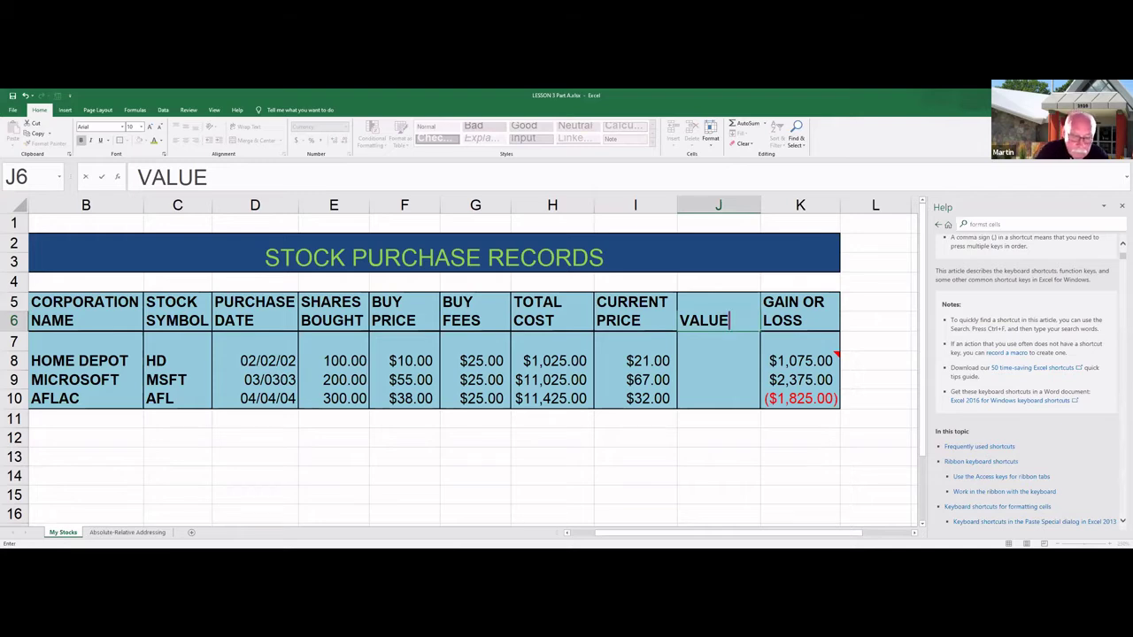
{"action": "key", "text": "Return"}
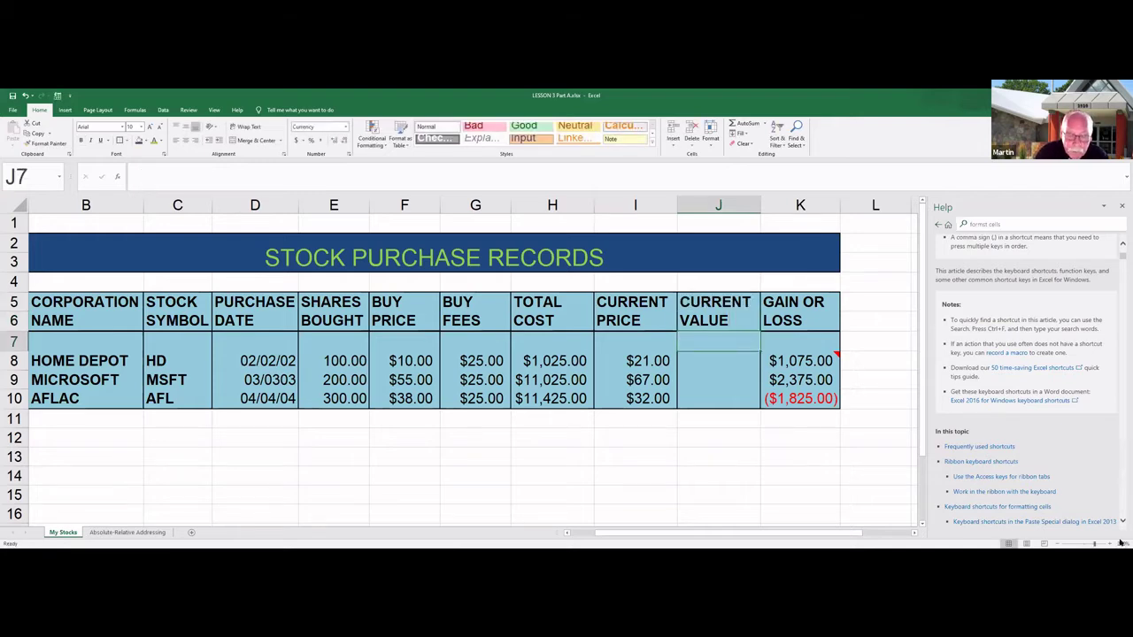
Enter the formula =E8*I8 in cell J8 to calculate HOME DEPOT's current value from shares bought and current price.
{"action": "key", "text": "Down"}
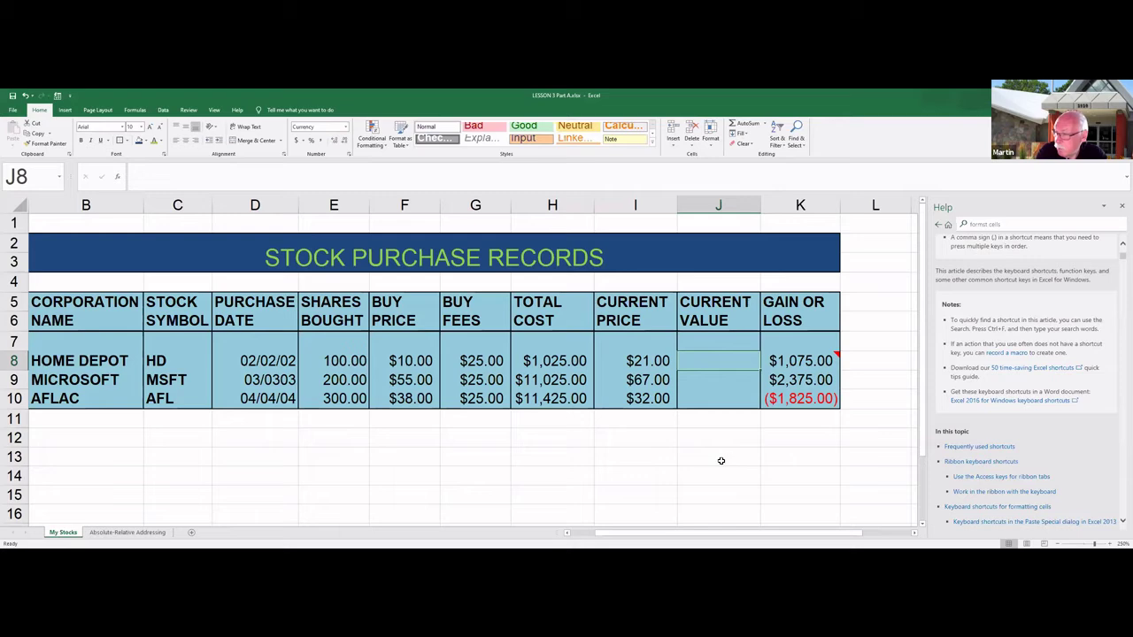
{"action": "type", "text": "="}
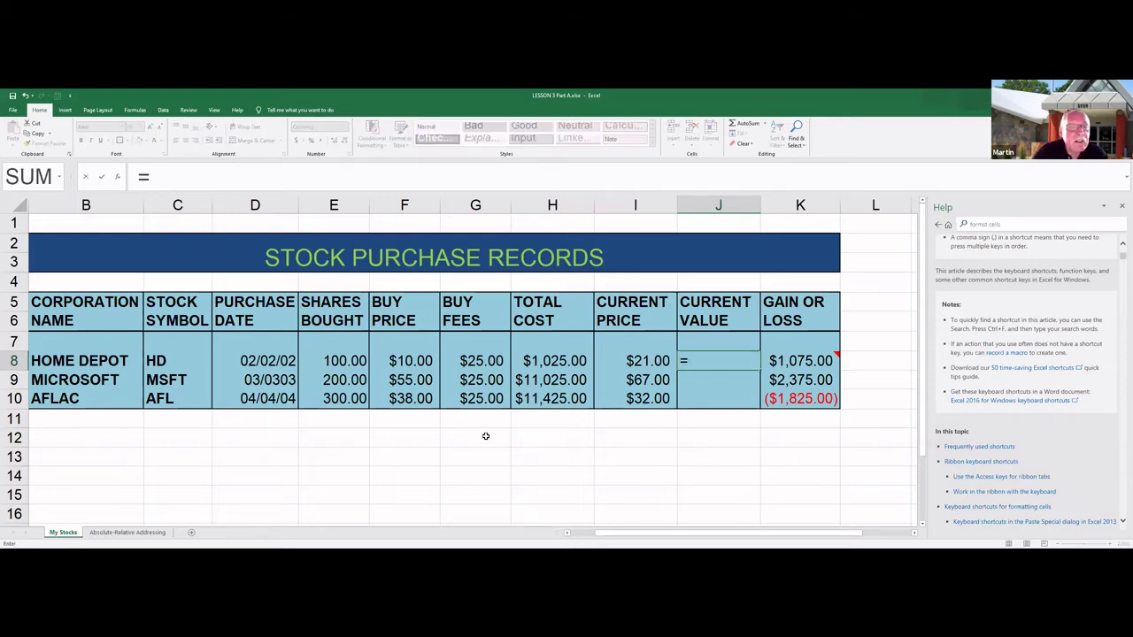
{"action": "left_click", "coordinate": [350, 355]}
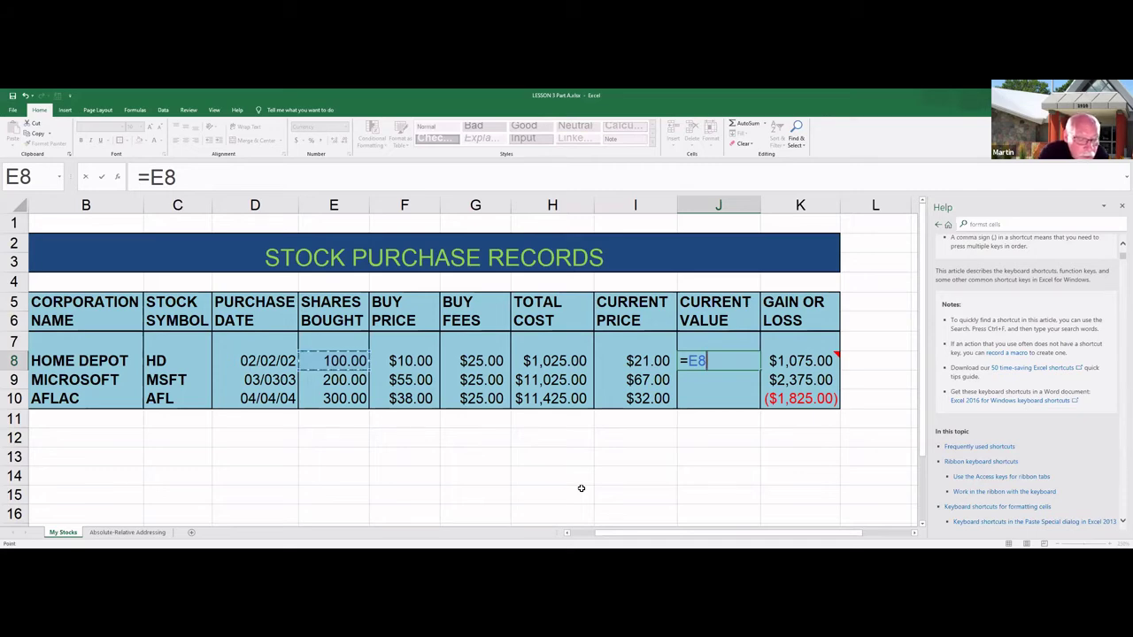
{"action": "type", "text": "*"}
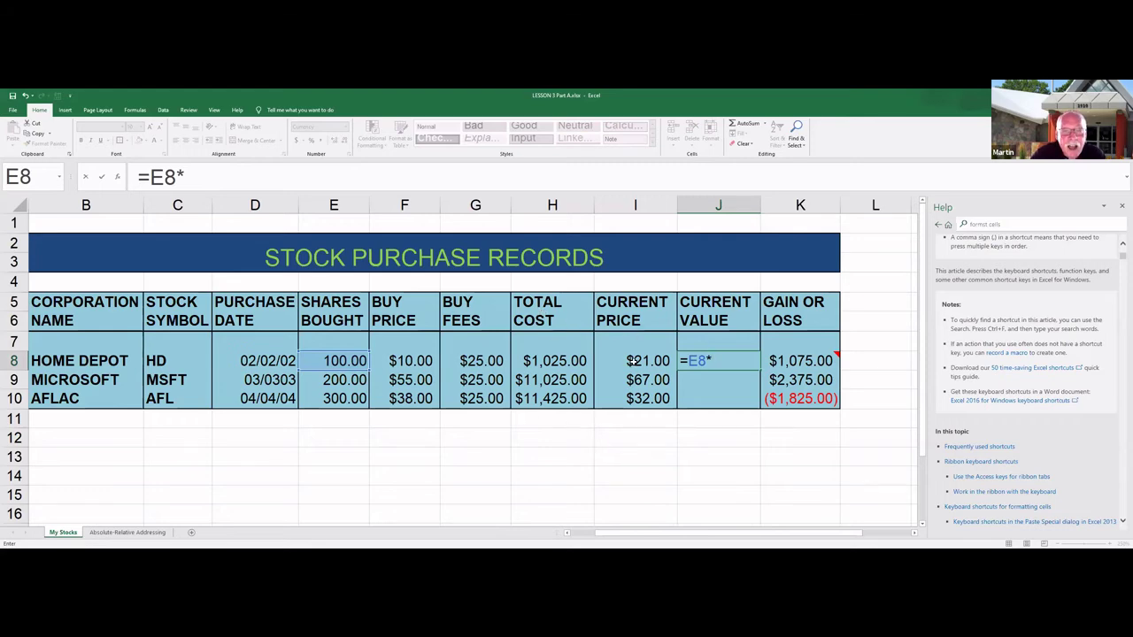
{"action": "key", "text": "Left"}
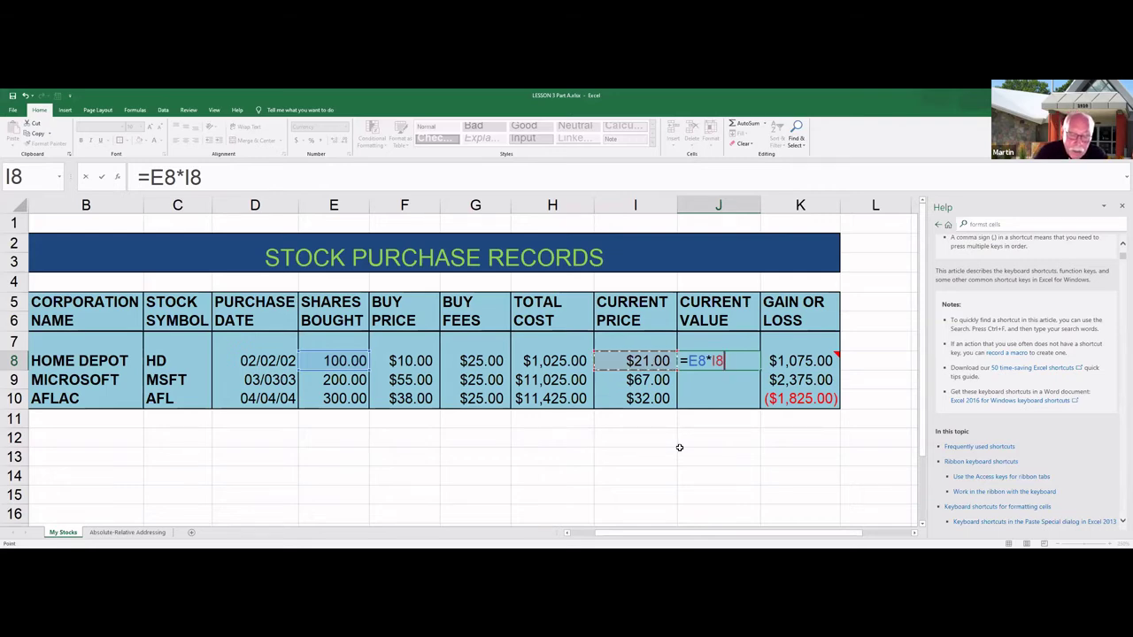
{"action": "key", "text": "Return"}
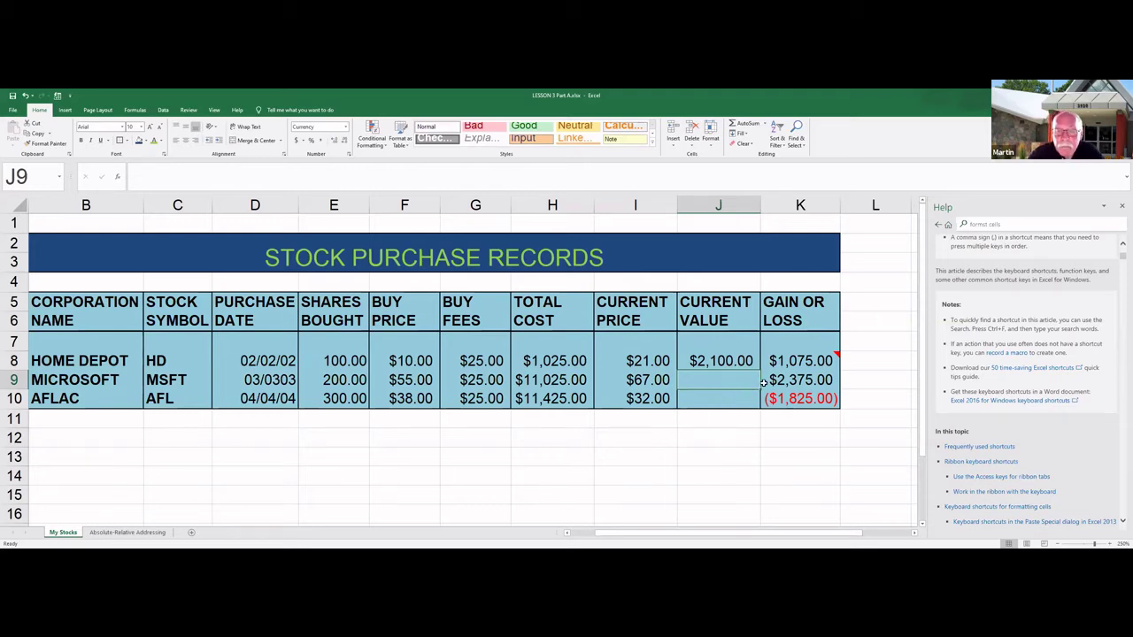
Fill the current value formula from J8 down to J10, using the Fill Without Formatting option.
{"action": "left_click", "coordinate": [721, 360]}
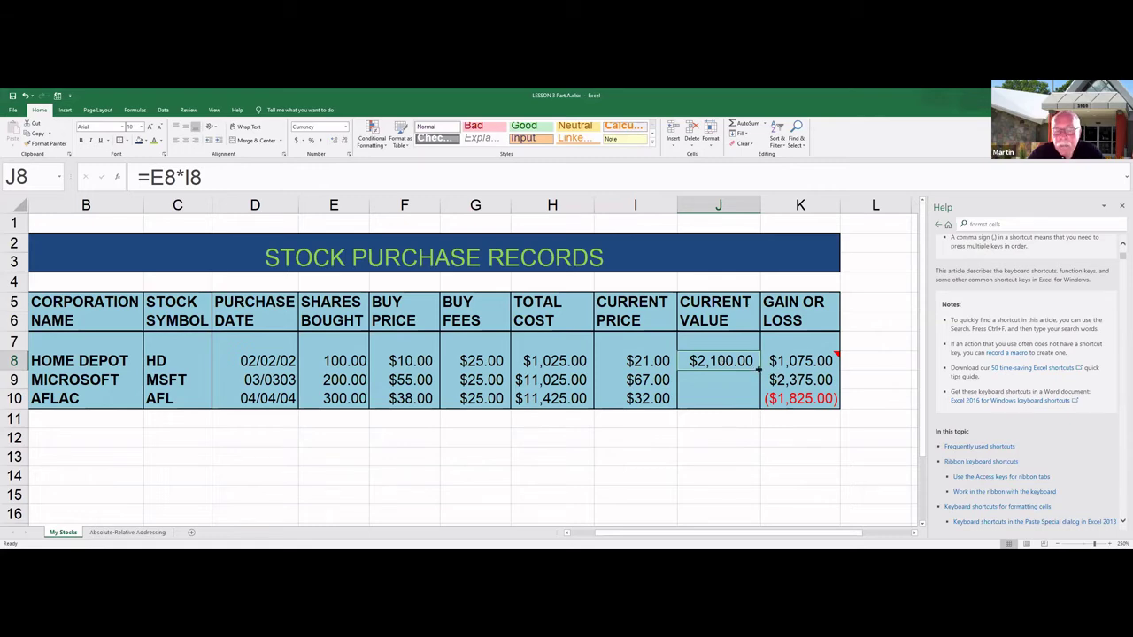
{"action": "left_click_drag", "start_coordinate": [758, 370], "coordinate": [758, 370]}
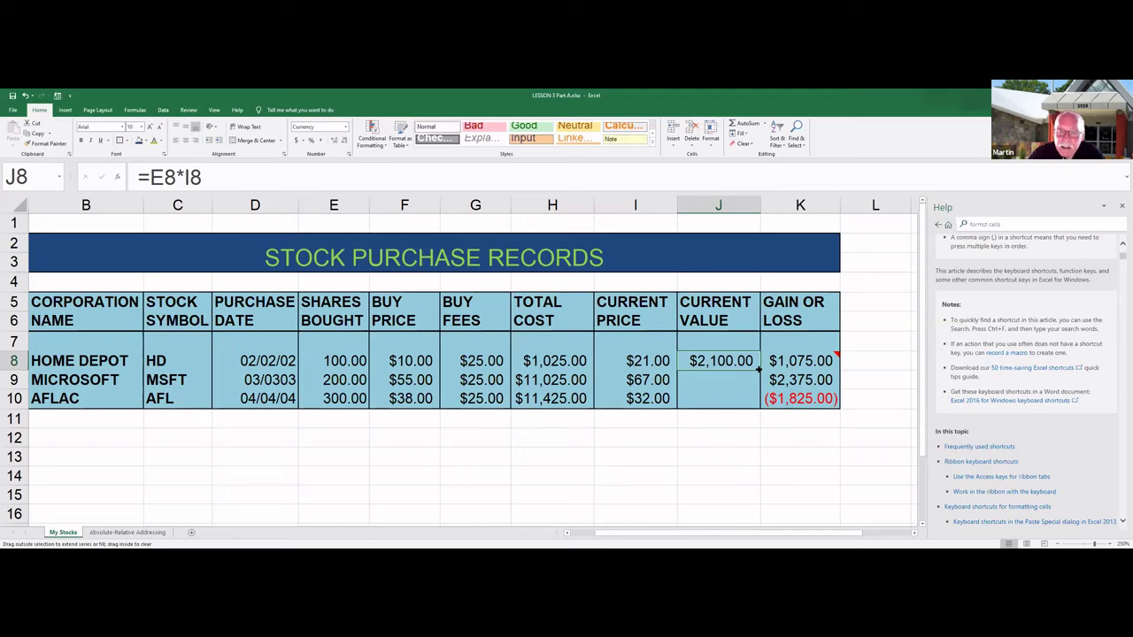
{"action": "left_click_drag", "start_coordinate": [759, 370], "coordinate": [756, 401]}
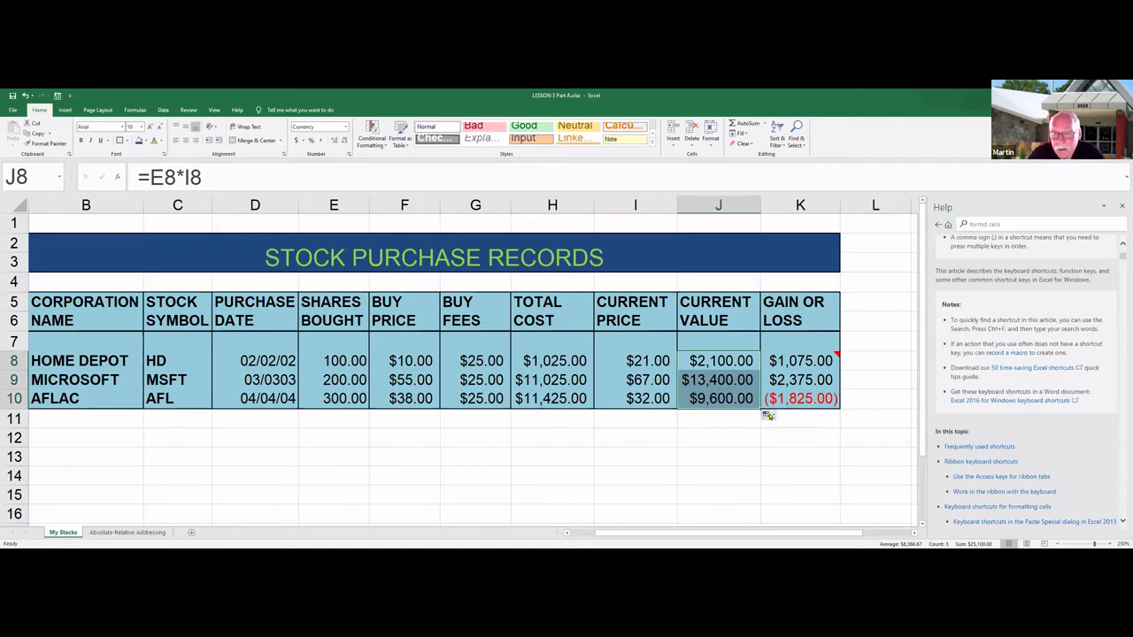
{"action": "left_click", "coordinate": [769, 416]}
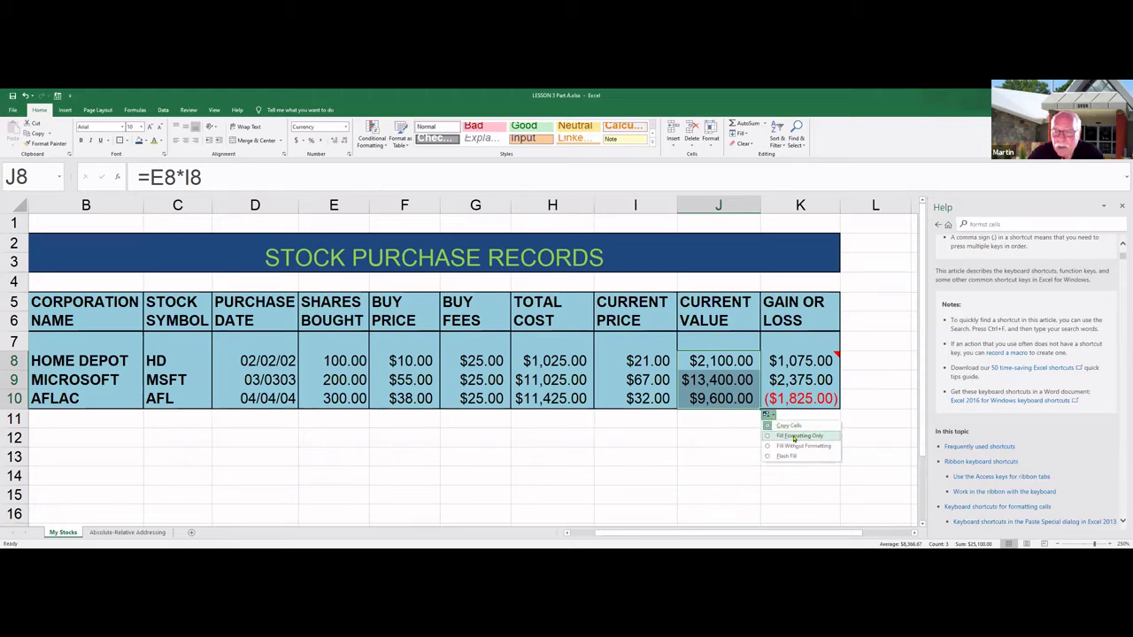
{"action": "left_click", "coordinate": [794, 447]}
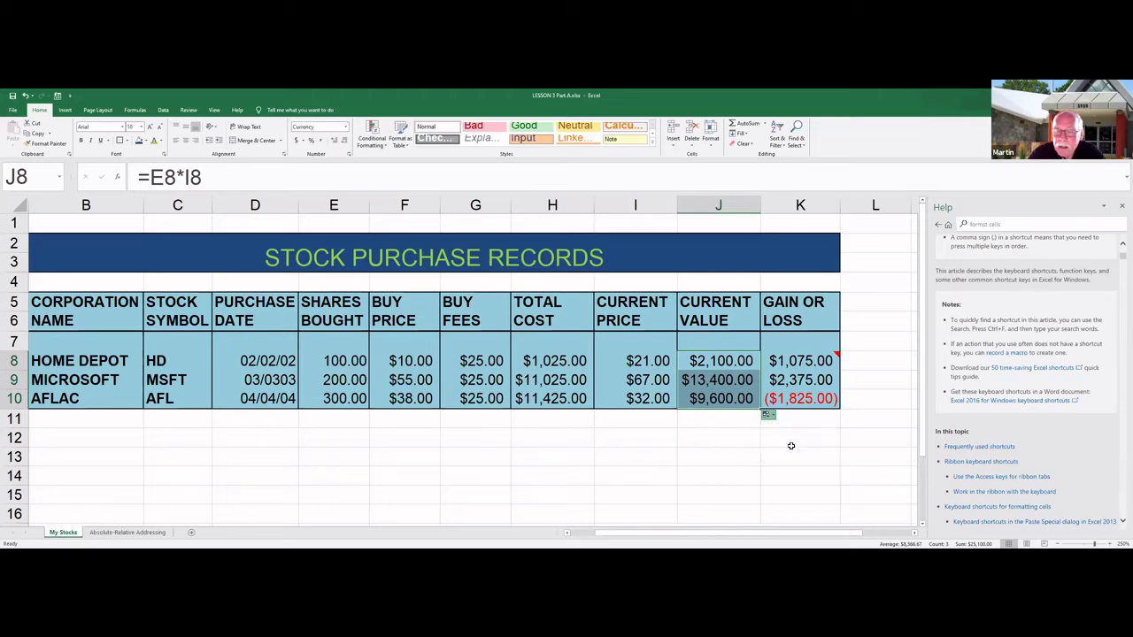
{"action": "left_click", "coordinate": [714, 457]}
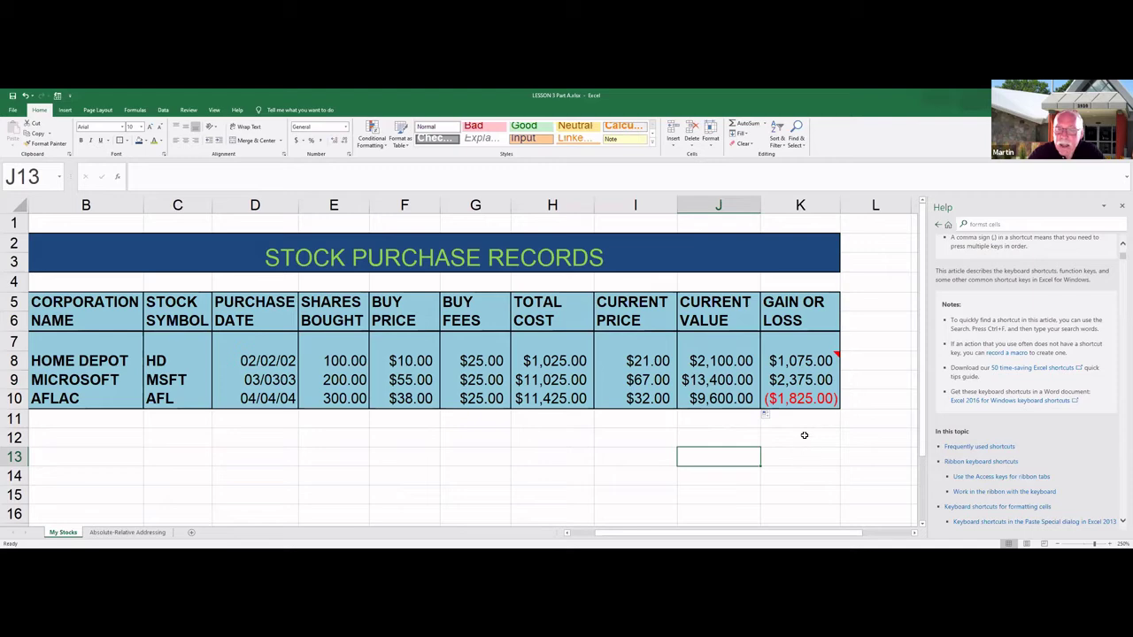
Replace HOME DEPOT's gain or loss formula in cell K8 with =J8-H8, subtracting total cost from current value.
{"action": "mouse_move", "coordinate": [808, 362]}
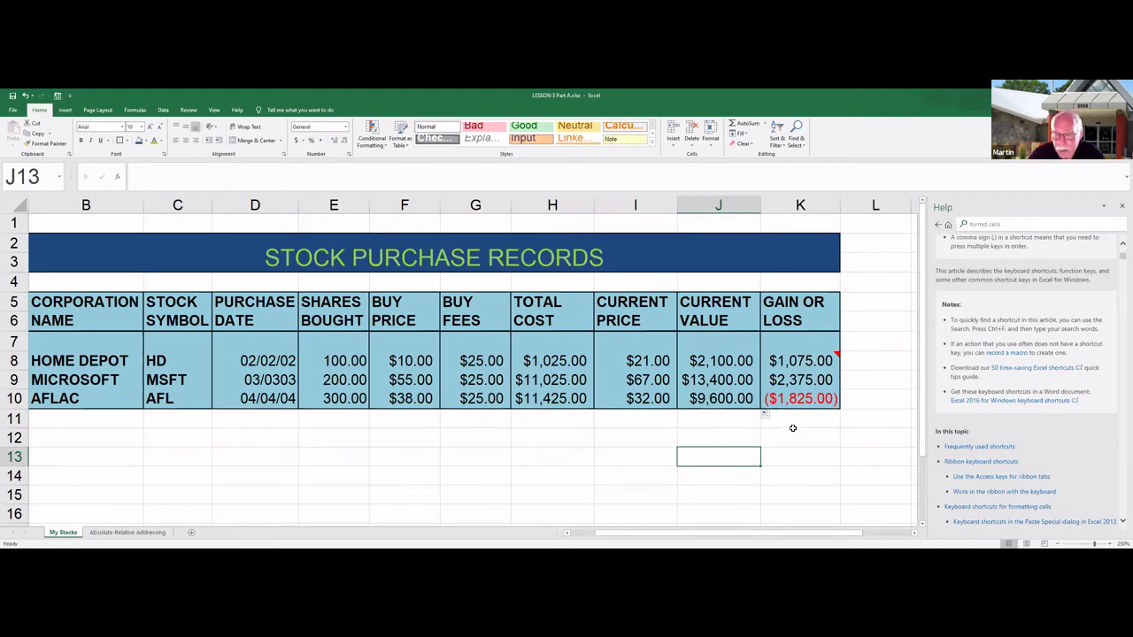
{"action": "left_click", "coordinate": [799, 360]}
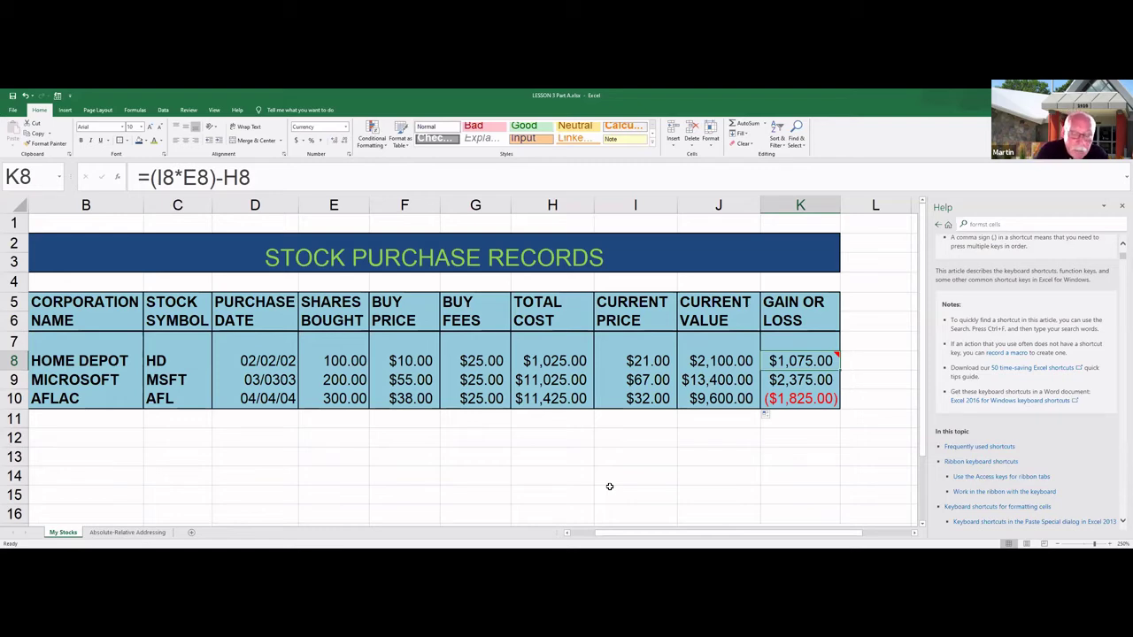
{"action": "type", "text": "="}
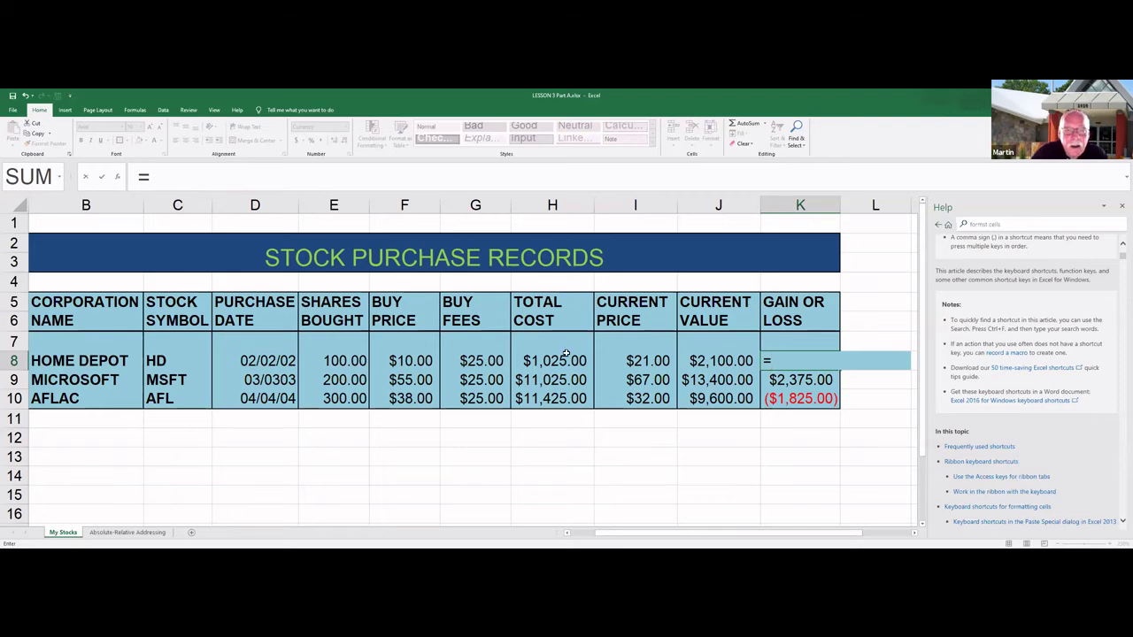
{"action": "left_click", "coordinate": [724, 361]}
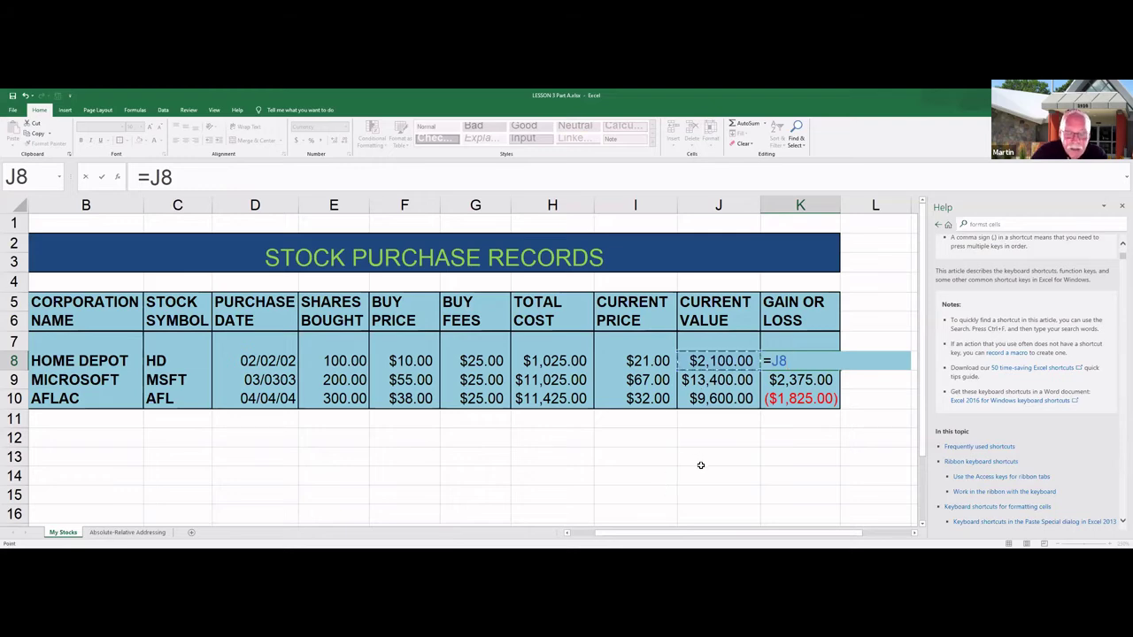
{"action": "type", "text": "-"}
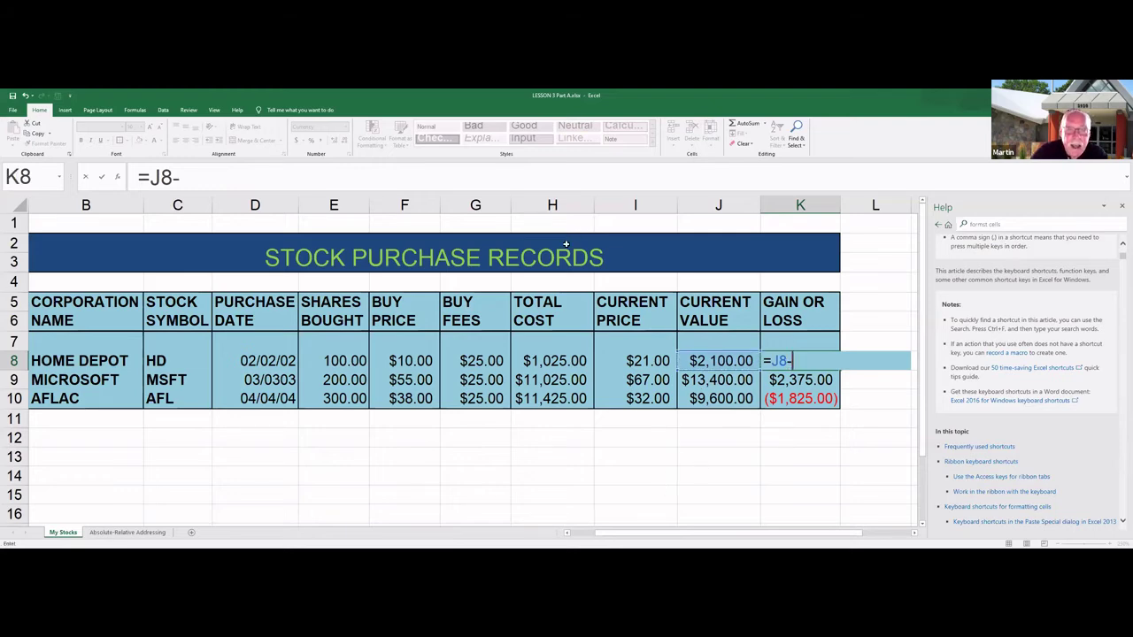
{"action": "left_click", "coordinate": [566, 362]}
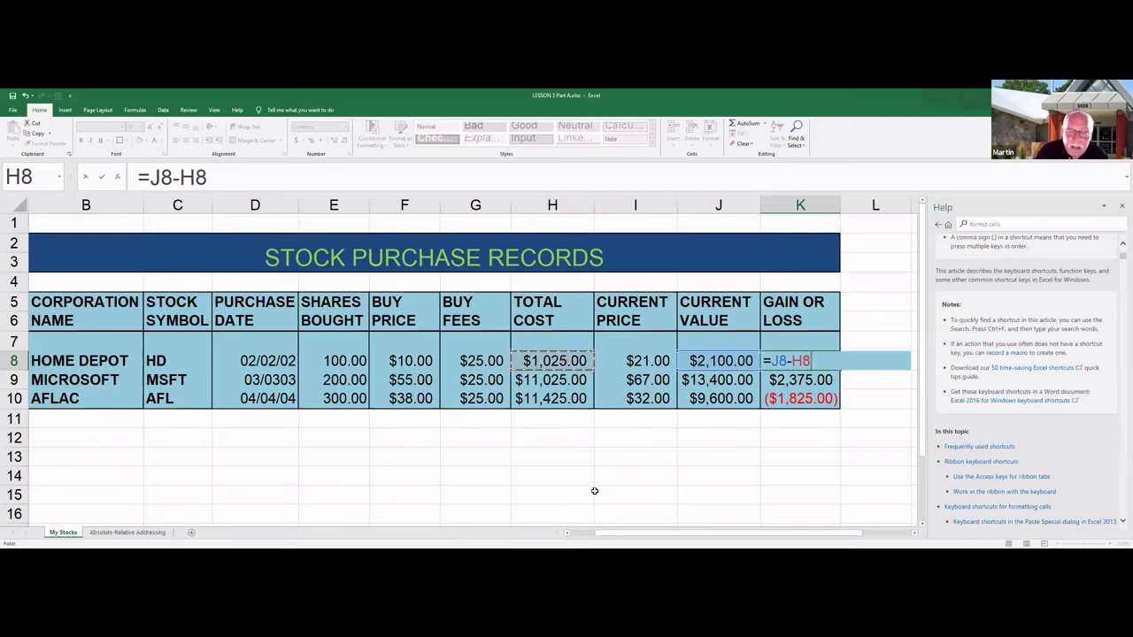
{"action": "key", "text": "Return"}
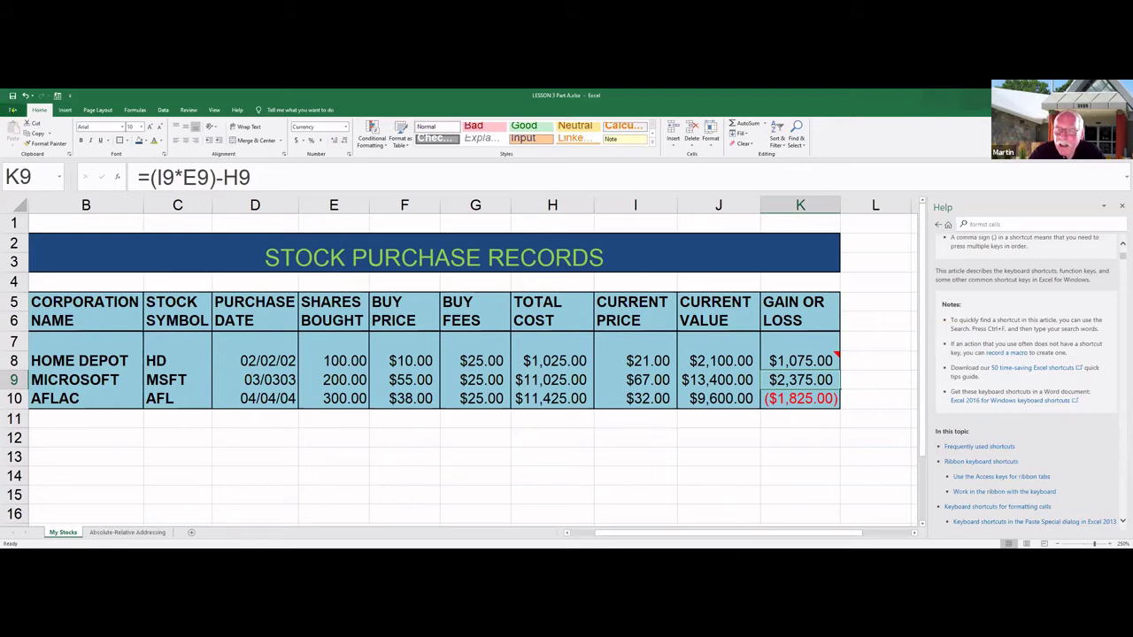
Save the workbook in the Documents folder as My LESSON 3 Part A.xlsx and close it.
{"action": "left_click", "coordinate": [13, 110]}
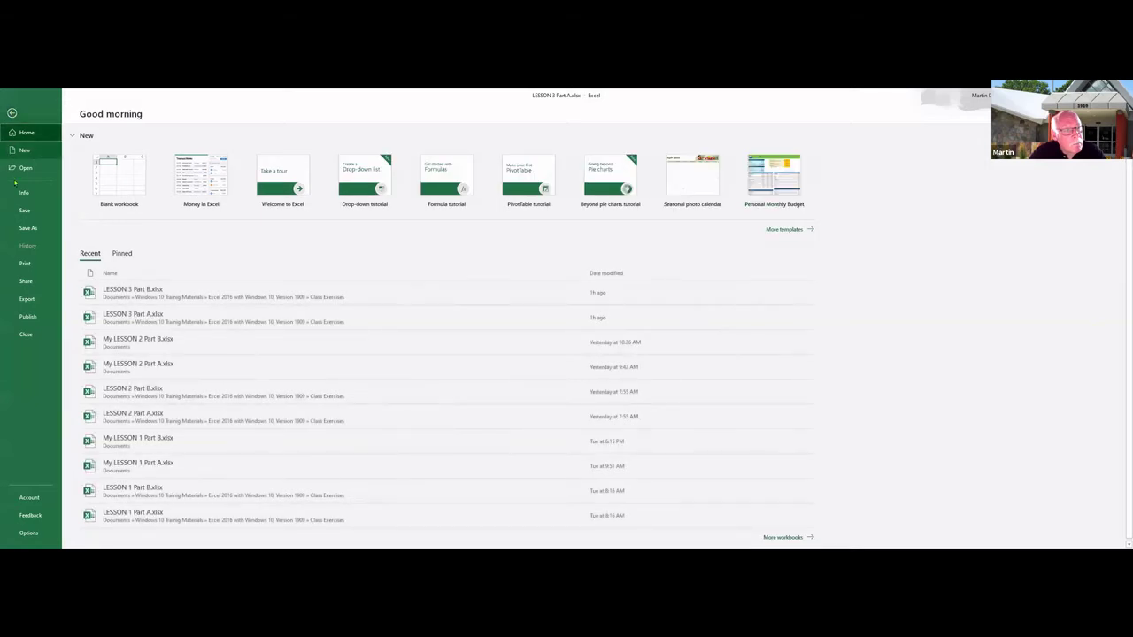
{"action": "left_click", "coordinate": [27, 228]}
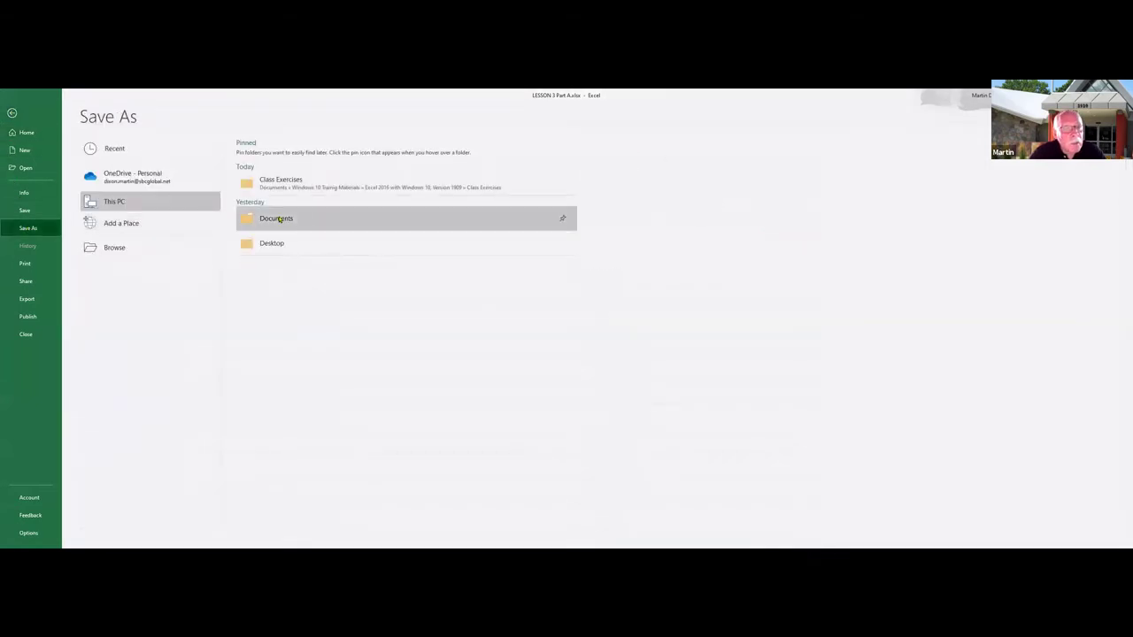
{"action": "left_click", "coordinate": [280, 219]}
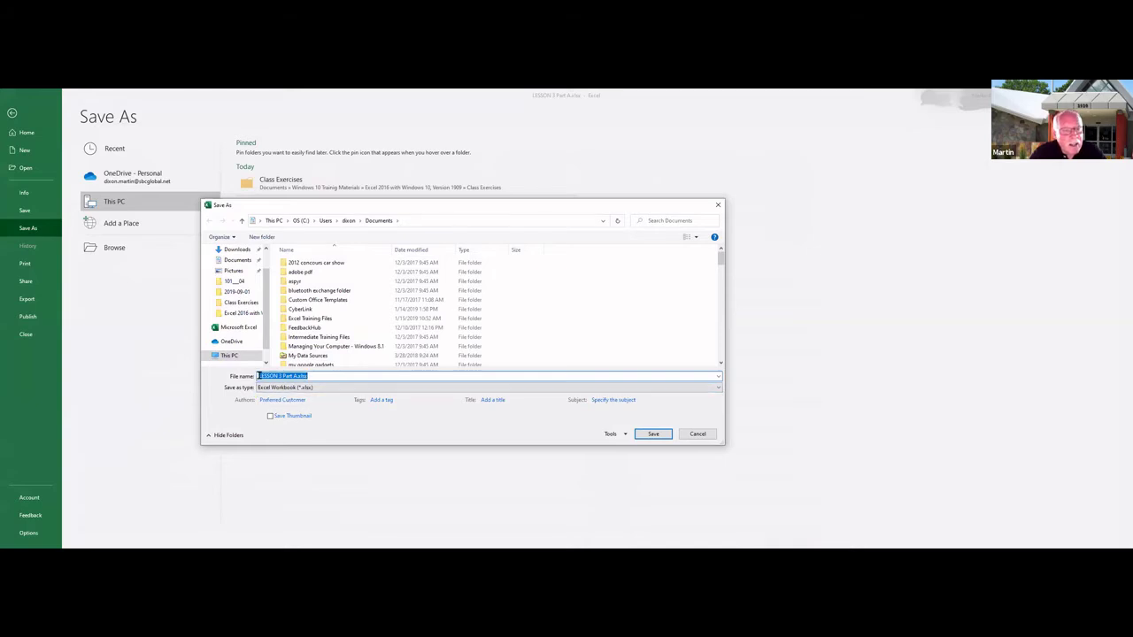
{"action": "left_click", "coordinate": [258, 376]}
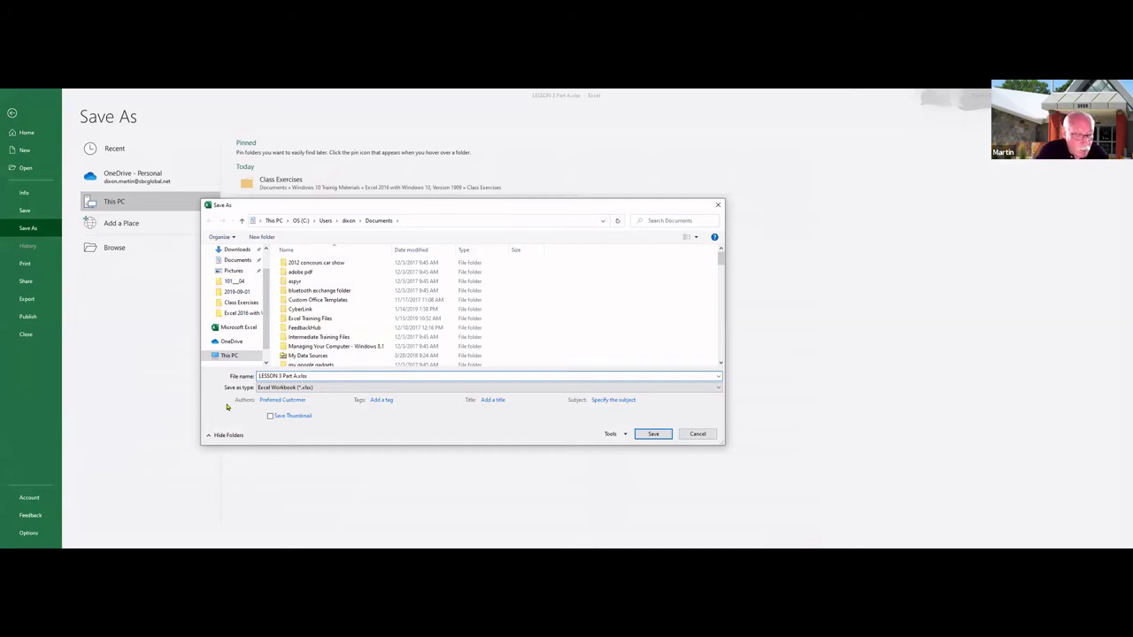
{"action": "type", "text": "My"}
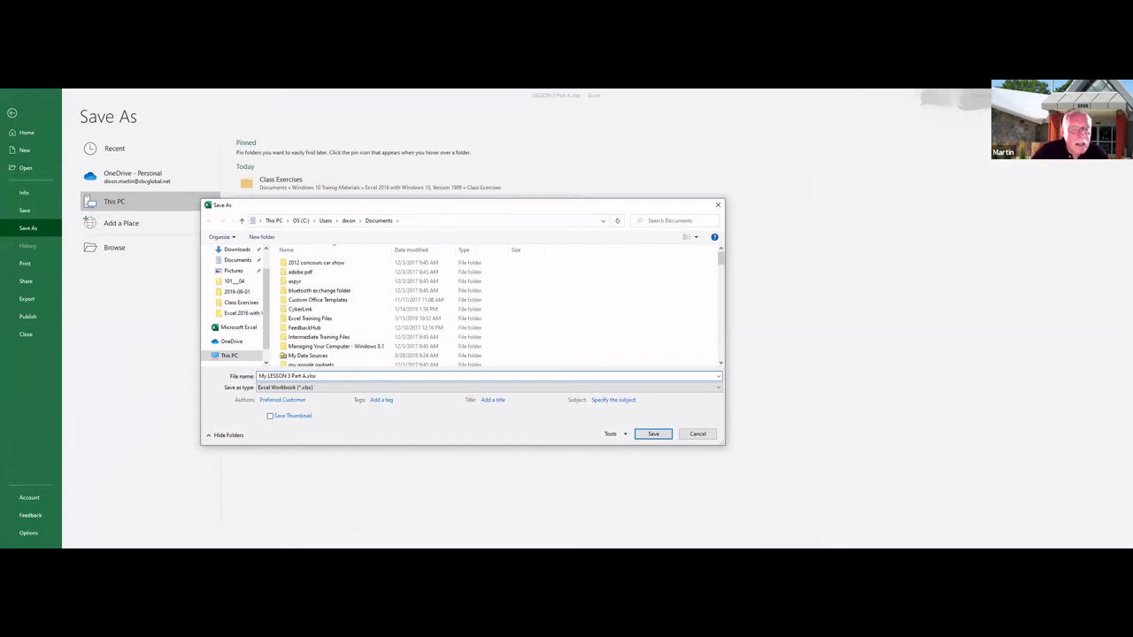
{"action": "key", "text": "ctrl+a"}
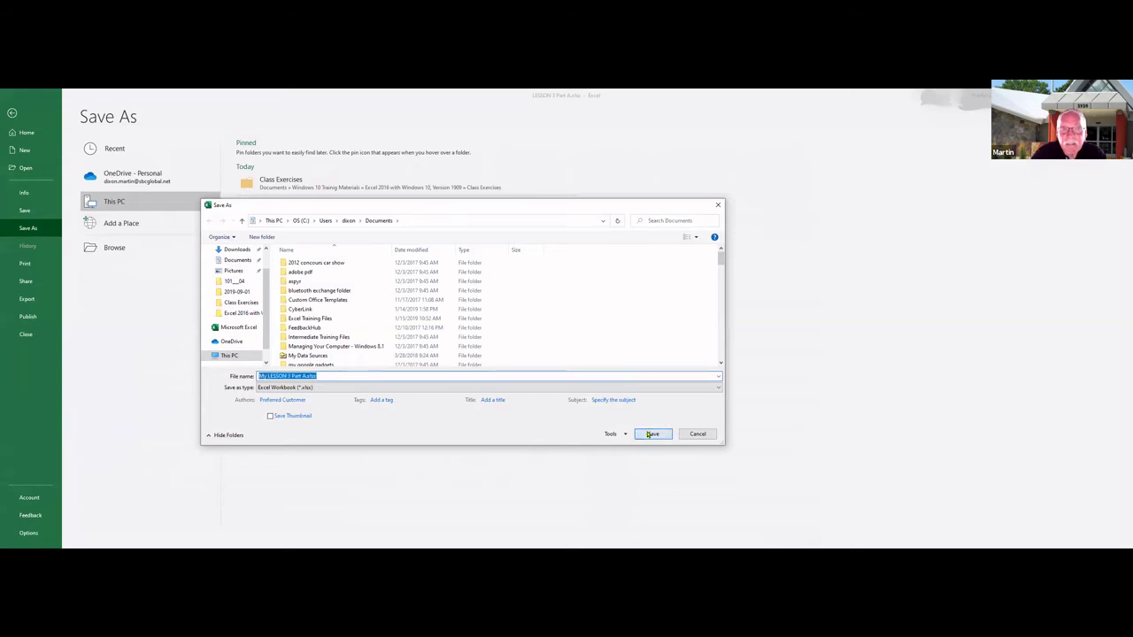
{"action": "key", "text": "Return"}
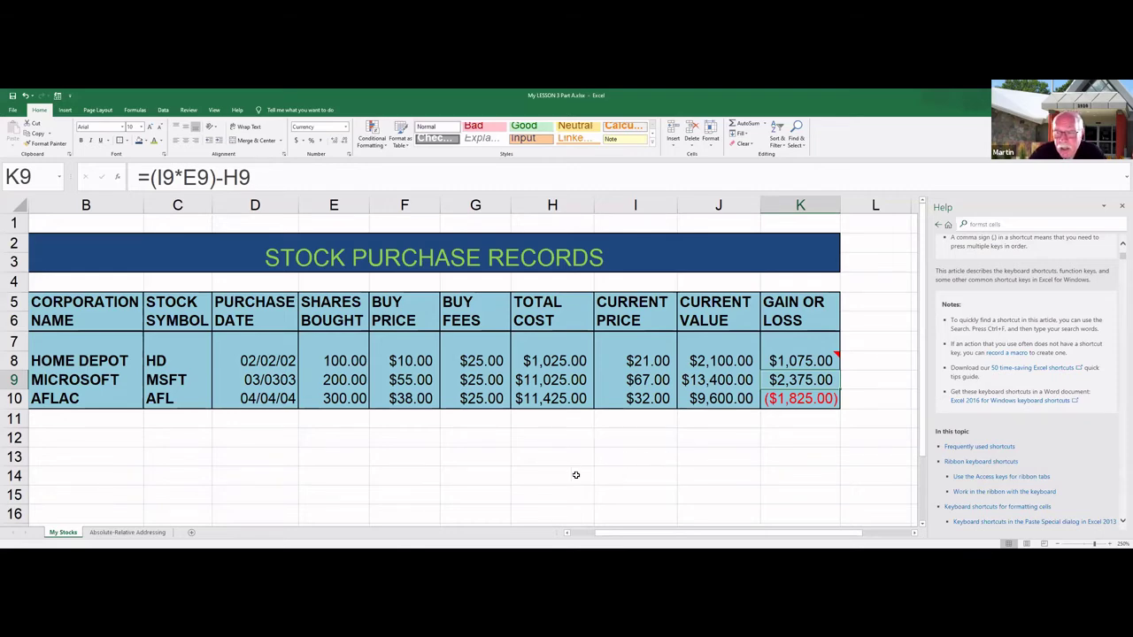
{"action": "left_click", "coordinate": [13, 110]}
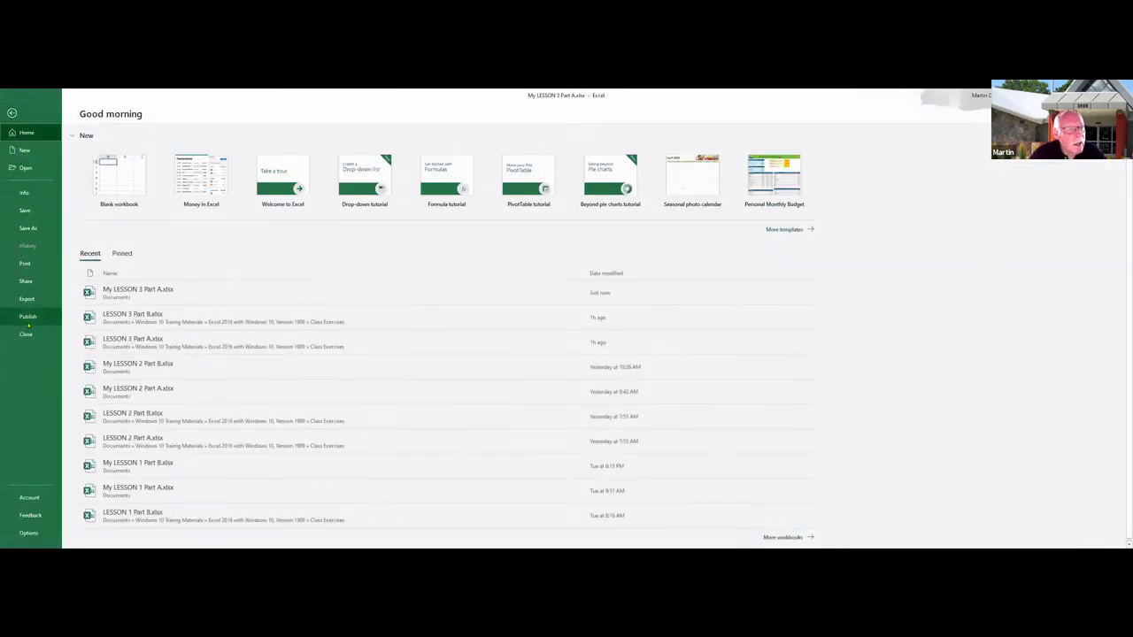
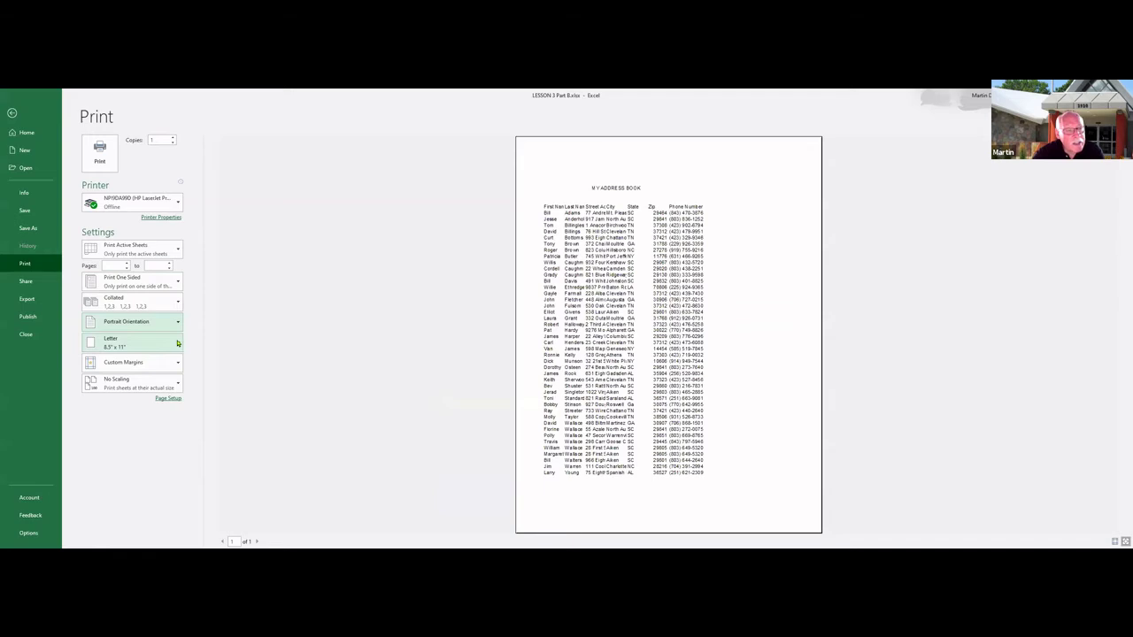
Review the available paper sizes and the Page Setup options for printing the address book, and return to the worksheet.
{"action": "left_click", "coordinate": [177, 344]}
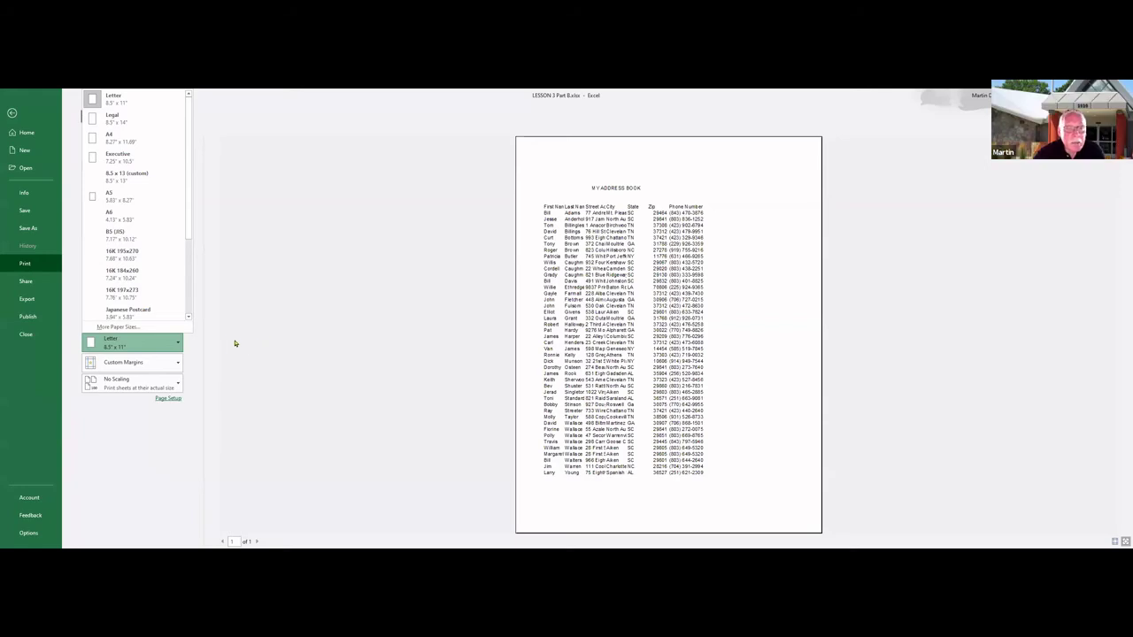
{"action": "left_click", "coordinate": [158, 372]}
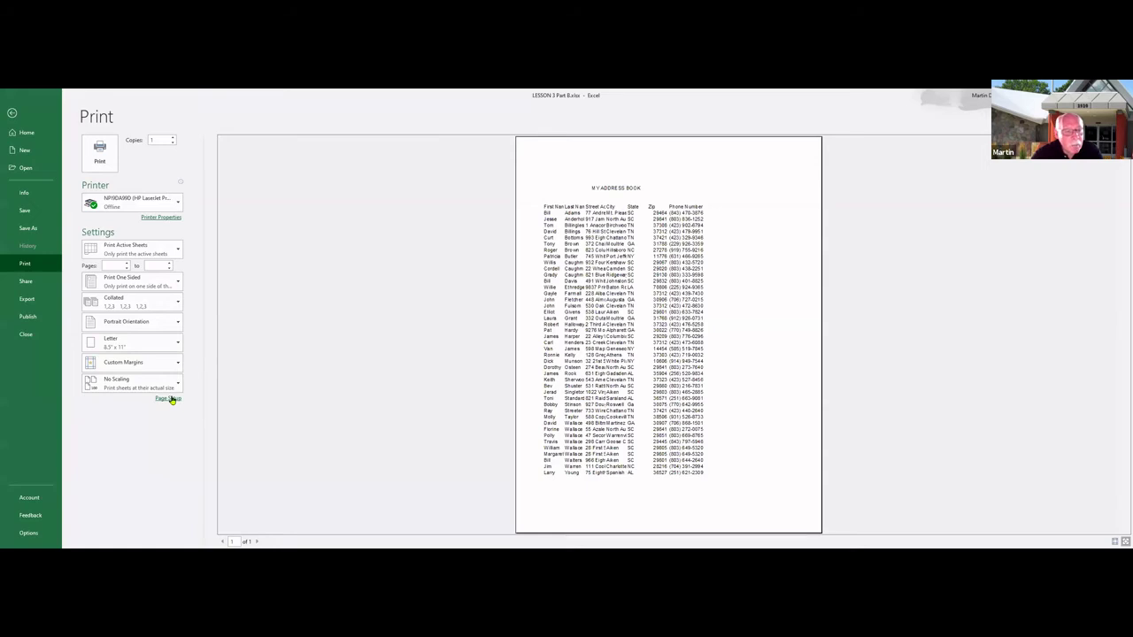
{"action": "left_click", "coordinate": [169, 398]}
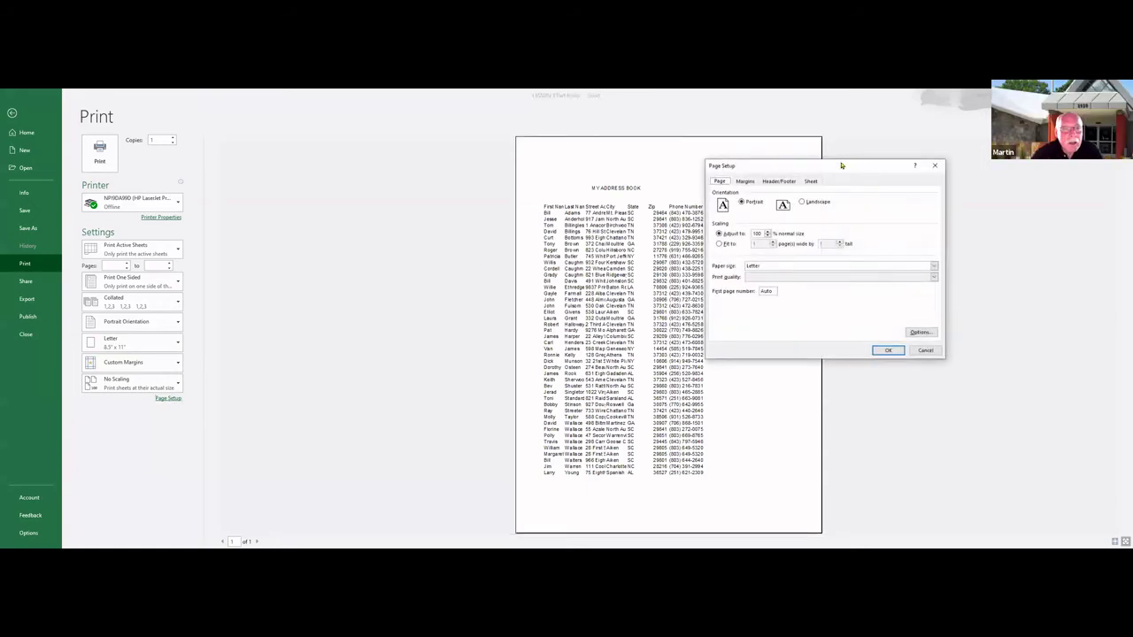
{"action": "left_click_drag", "start_coordinate": [842, 166], "coordinate": [375, 168]}
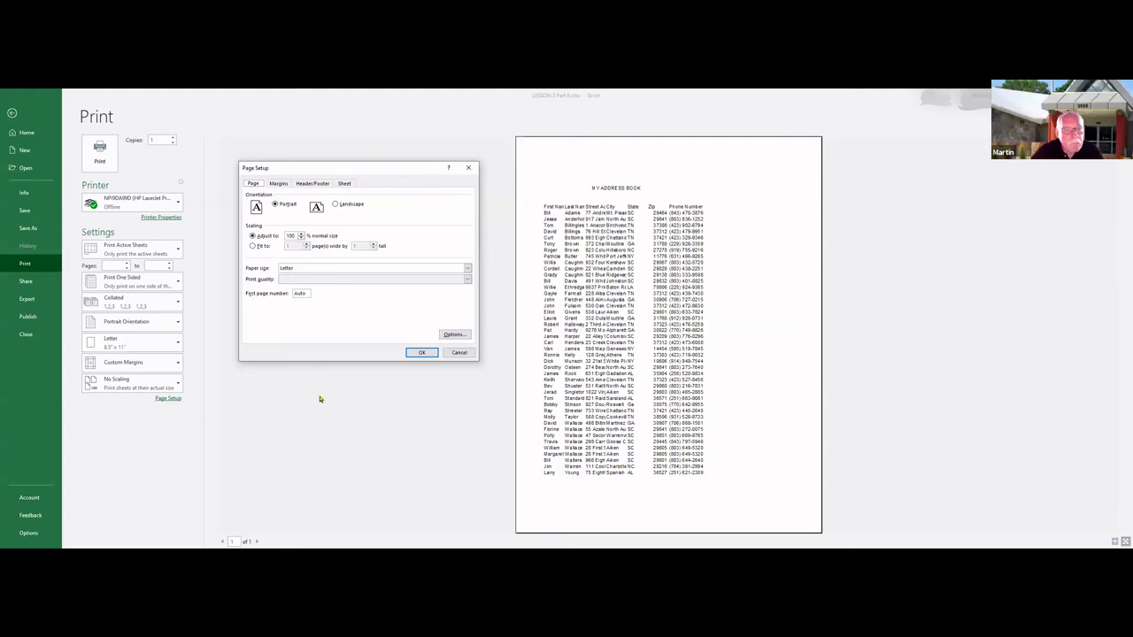
{"action": "left_click", "coordinate": [422, 353]}
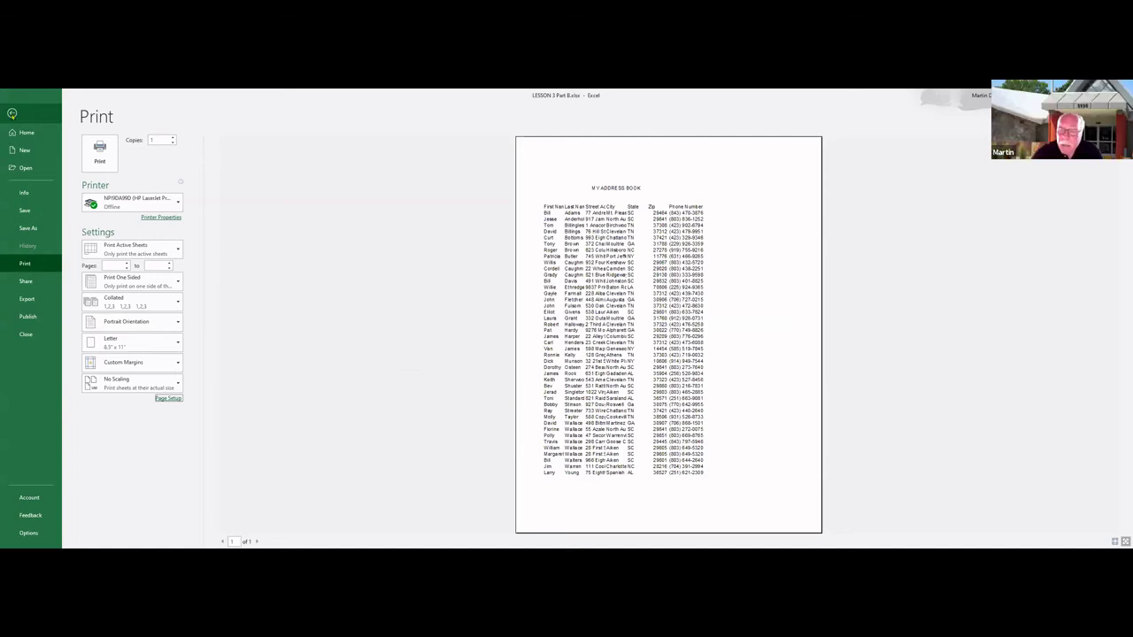
{"action": "left_click", "coordinate": [12, 114]}
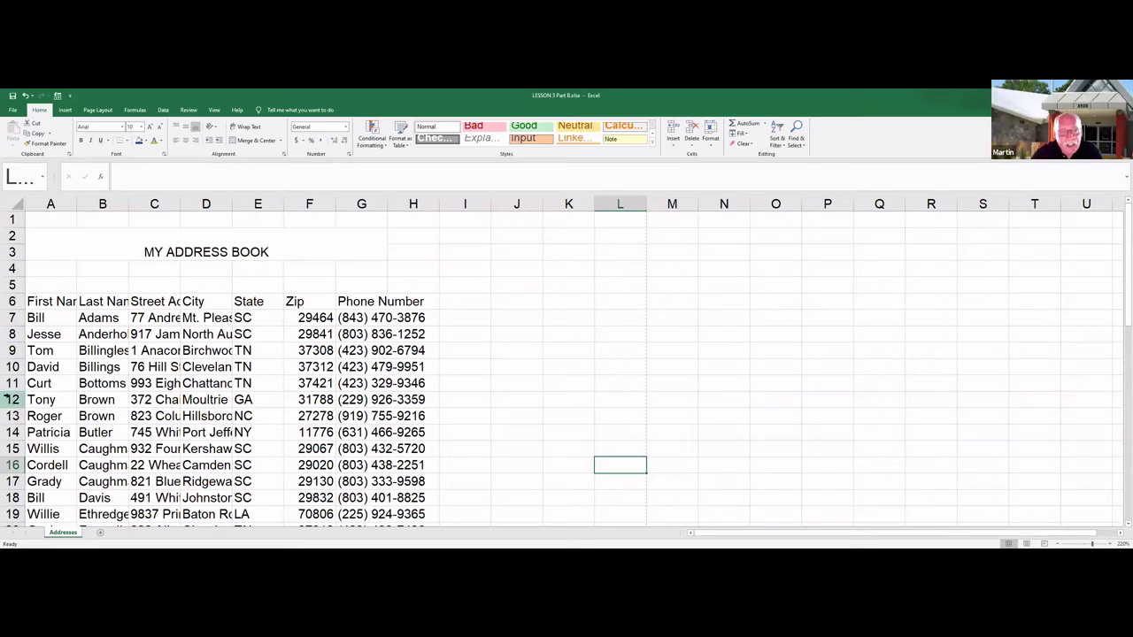
Change the font of the address book's headings and entries in A6:G49 to Tahoma.
{"action": "mouse_move", "coordinate": [58, 301]}
{"action": "left_mouse_down"}
{"action": "mouse_move", "coordinate": [66, 341]}
{"action": "mouse_move", "coordinate": [124, 390]}
{"action": "mouse_move", "coordinate": [279, 469]}
{"action": "mouse_move", "coordinate": [361, 542]}
{"action": "mouse_move", "coordinate": [359, 515]}
{"action": "mouse_move", "coordinate": [354, 532]}
{"action": "mouse_move", "coordinate": [339, 517]}
{"action": "mouse_move", "coordinate": [344, 481]}
{"action": "left_mouse_up"}
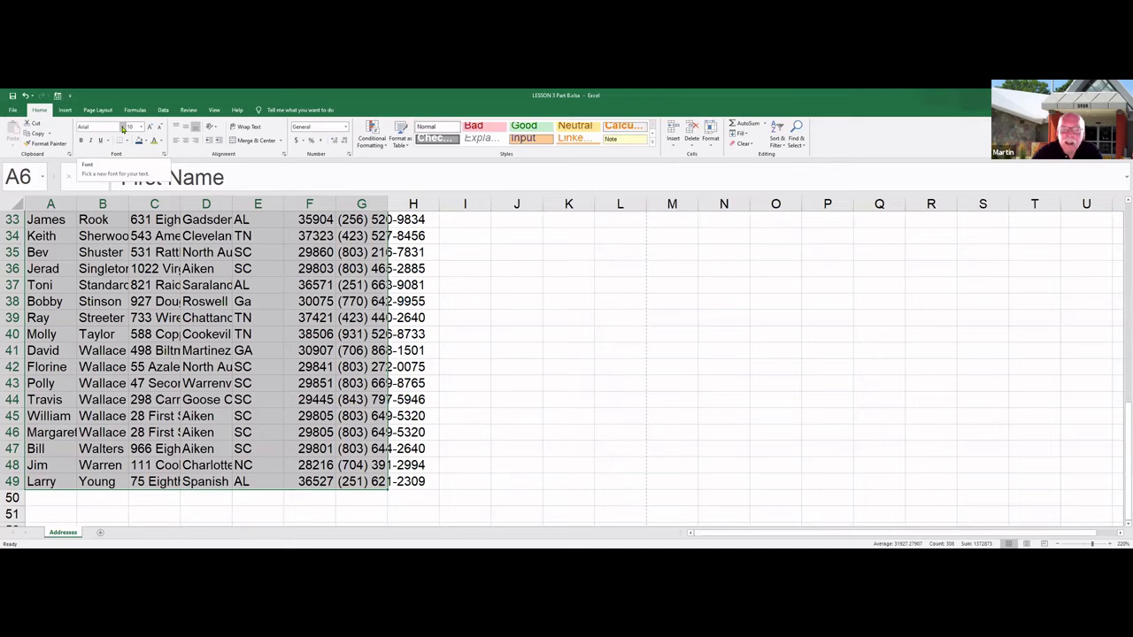
{"action": "left_click", "coordinate": [123, 128]}
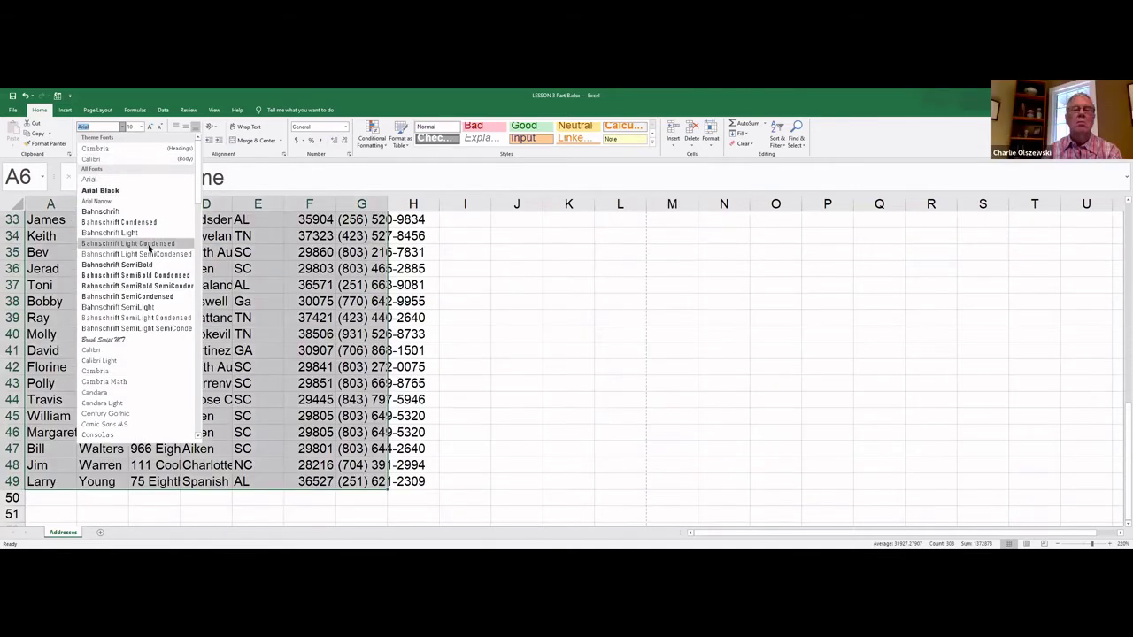
{"action": "left_click_drag", "start_coordinate": [199, 181], "coordinate": [201, 315]}
{"action": "scroll", "coordinate": [167, 190], "scroll_direction": "up", "scroll_amount": 15}
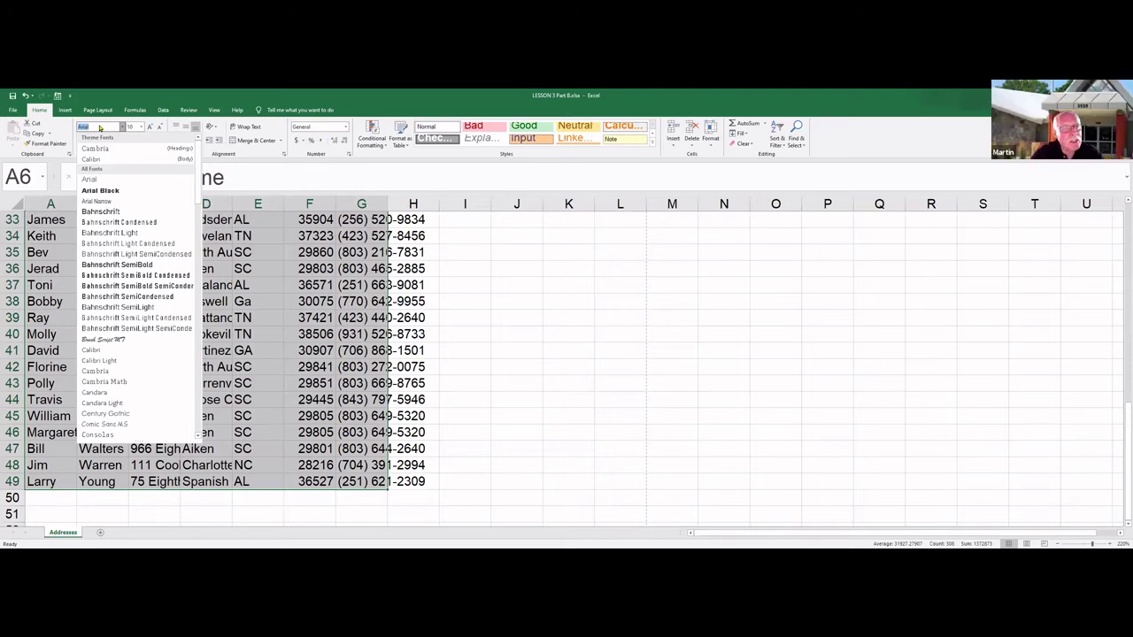
{"action": "type", "text": "t"}
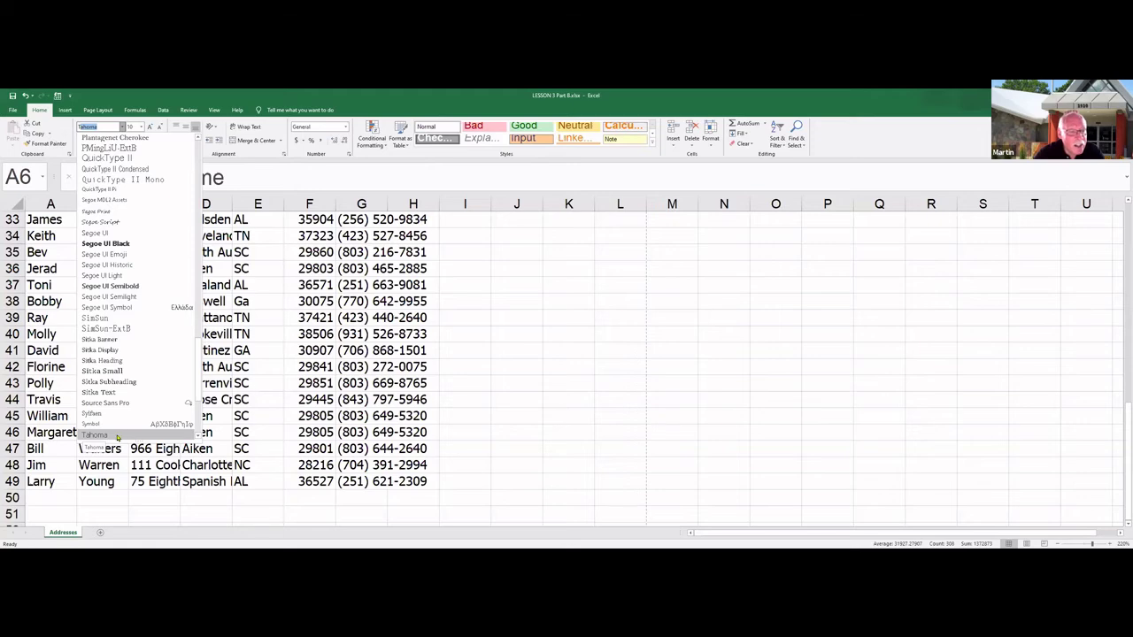
{"action": "left_click", "coordinate": [118, 434]}
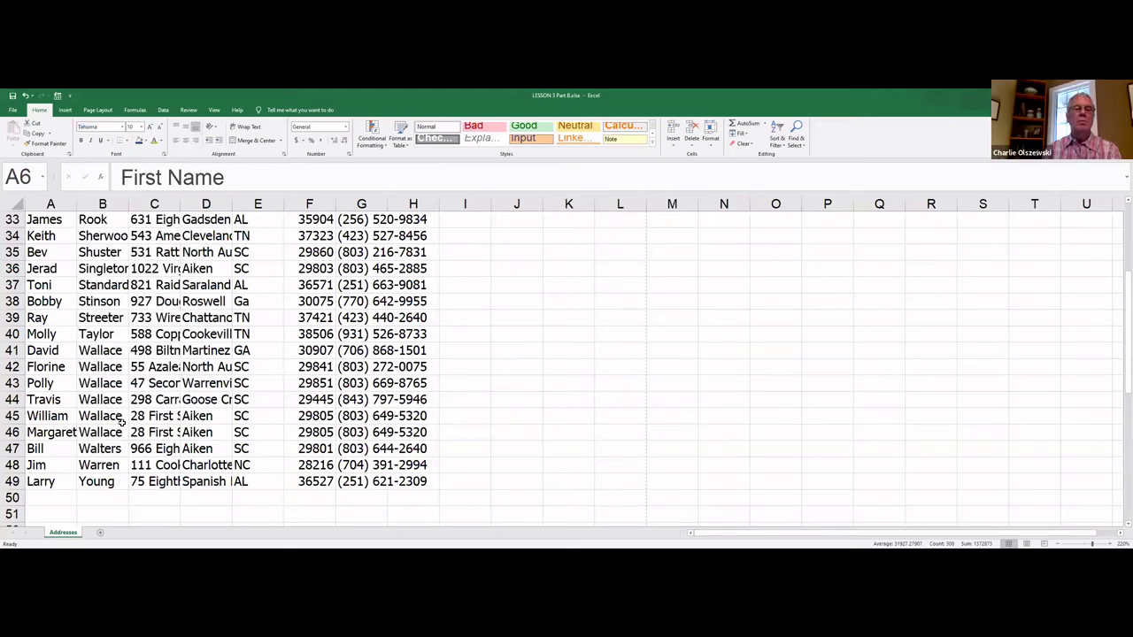
Set the font size of the address book range A6:G49 to 12 and deselect the range.
{"action": "scroll", "coordinate": [139, 292], "scroll_direction": "up", "scroll_amount": 10}
{"action": "scroll", "coordinate": [133, 275], "scroll_direction": "up", "scroll_amount": 1}
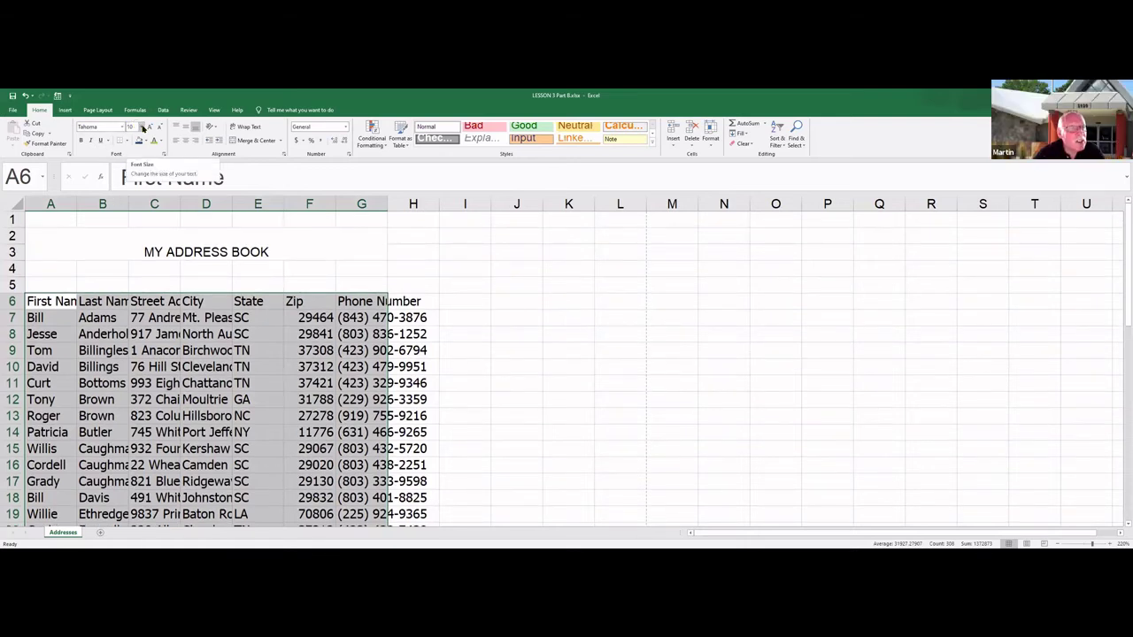
{"action": "left_click", "coordinate": [140, 132]}
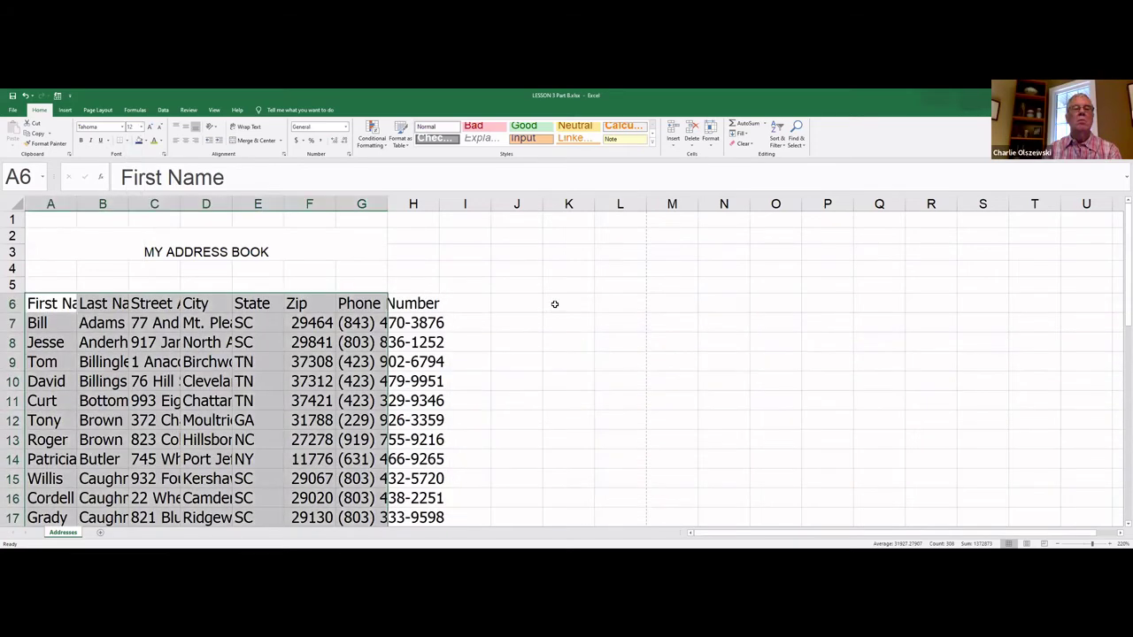
{"action": "left_click_drag", "start_coordinate": [551, 304], "coordinate": [507, 303]}
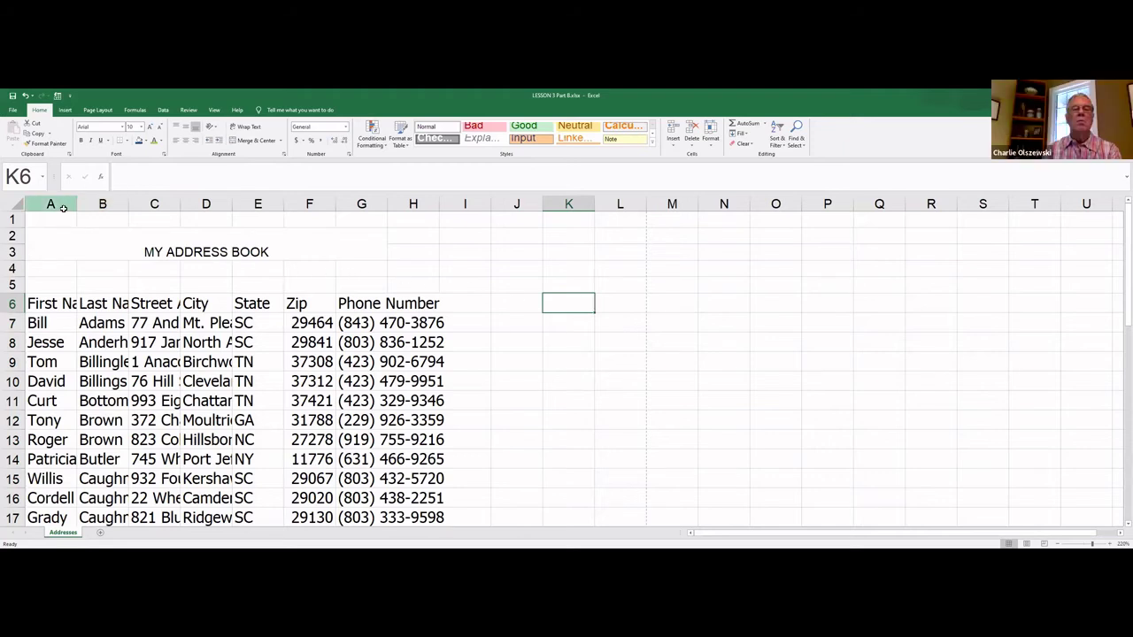
AutoFit the widths of columns A through G to their contents.
{"action": "left_click_drag", "start_coordinate": [63, 205], "coordinate": [359, 210]}
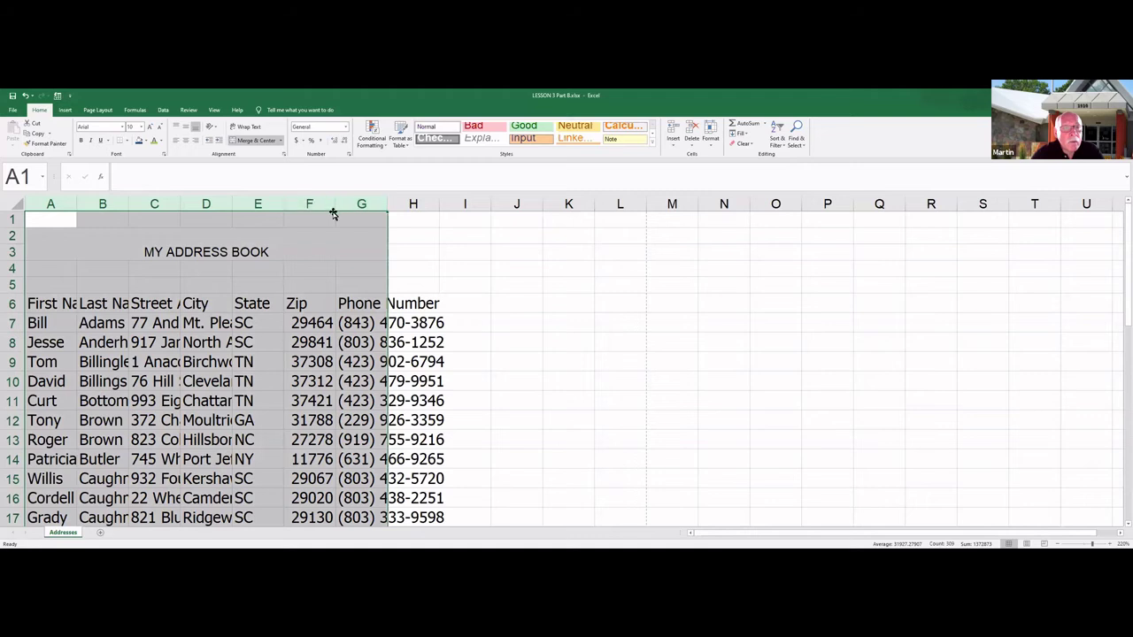
{"action": "left_click", "coordinate": [711, 130]}
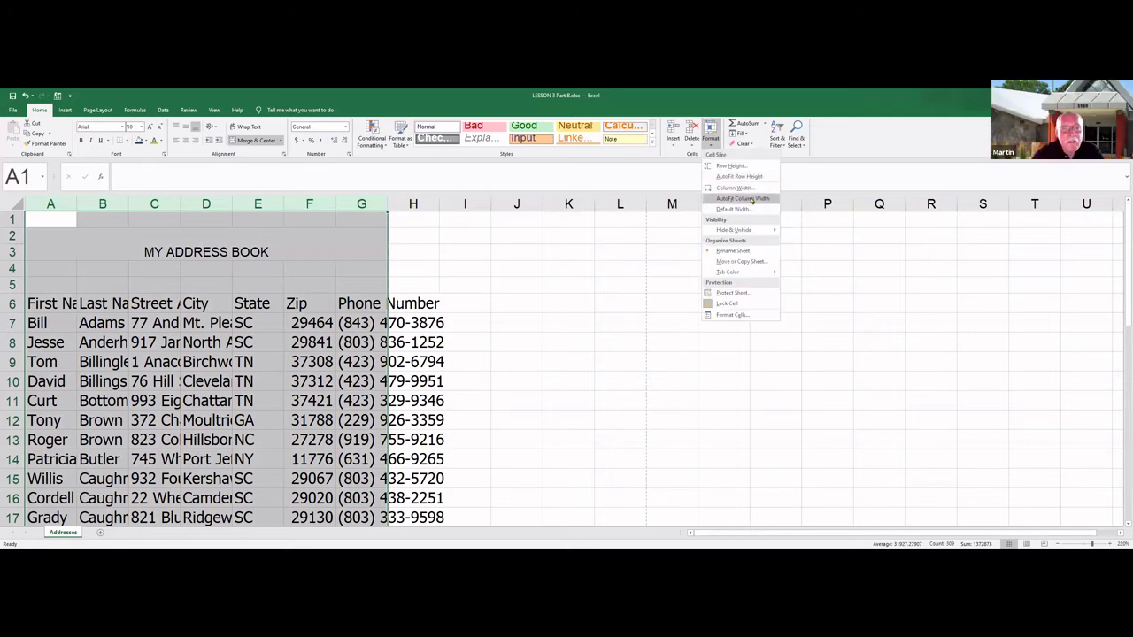
{"action": "left_click", "coordinate": [751, 200]}
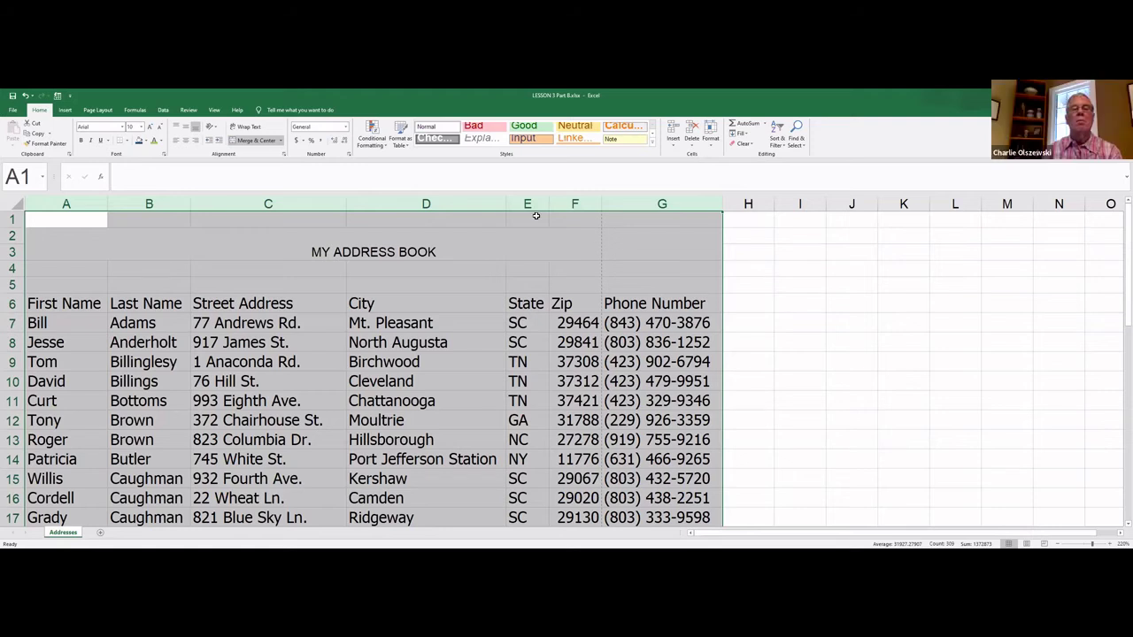
Page through the address book's print preview to see how the columns and rows break across pages, and return to page 1.
{"action": "left_click", "coordinate": [13, 109]}
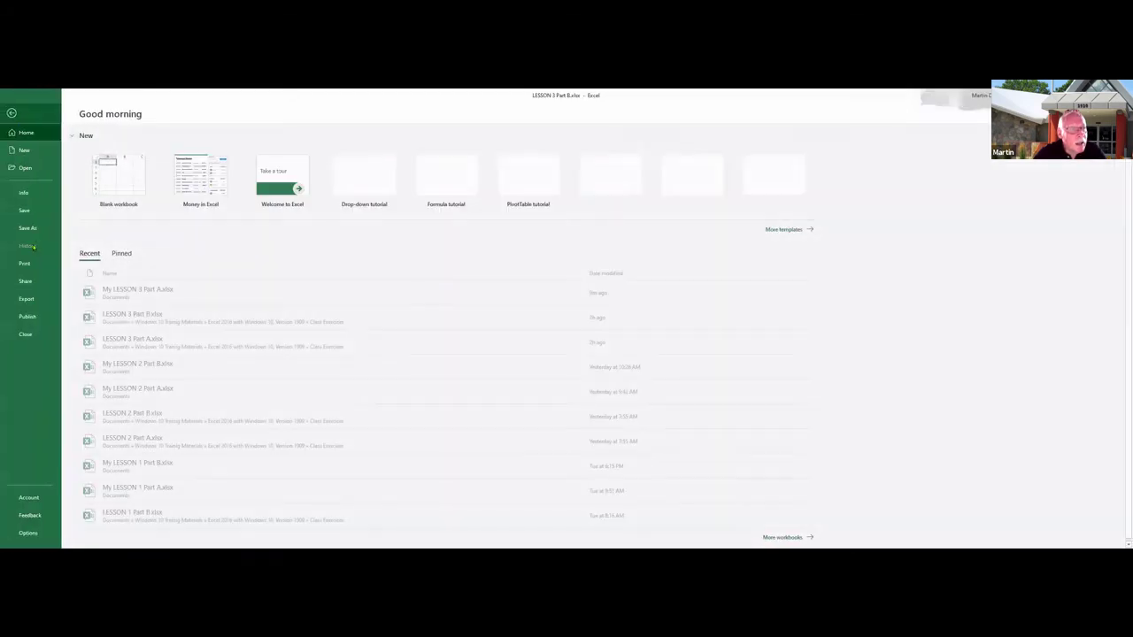
{"action": "left_click", "coordinate": [27, 264]}
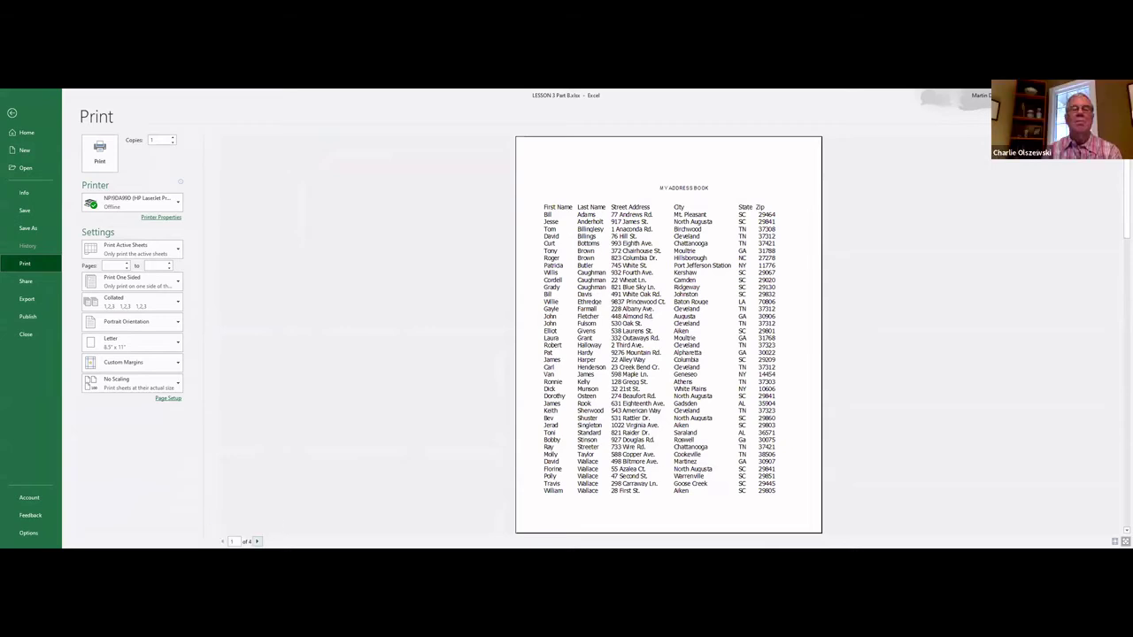
{"action": "left_click", "coordinate": [258, 542]}
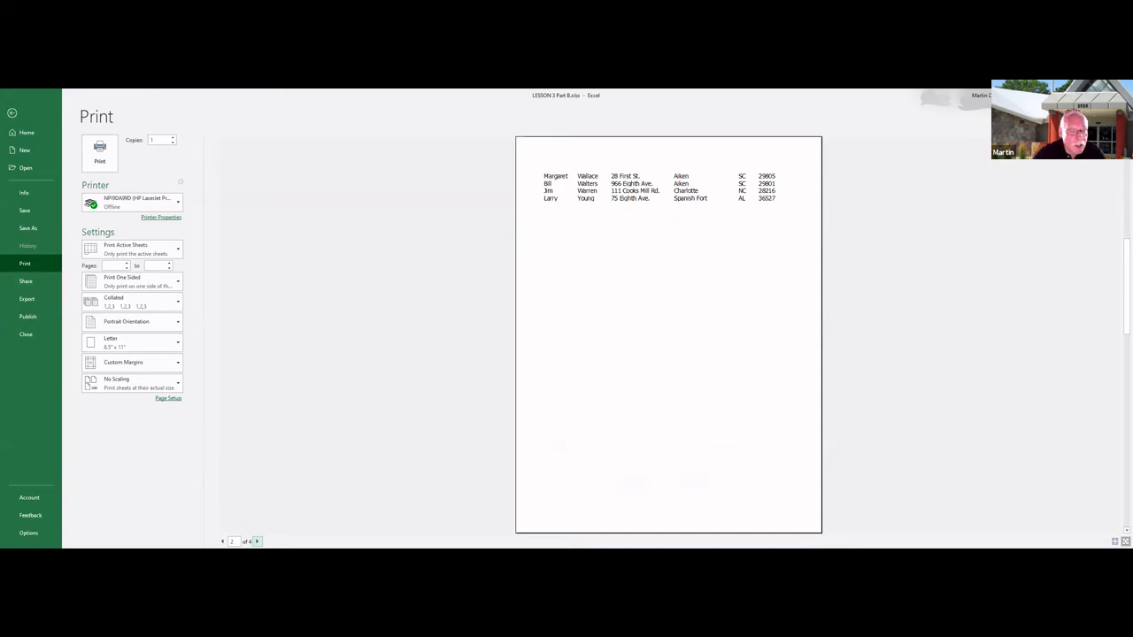
{"action": "left_click", "coordinate": [257, 542]}
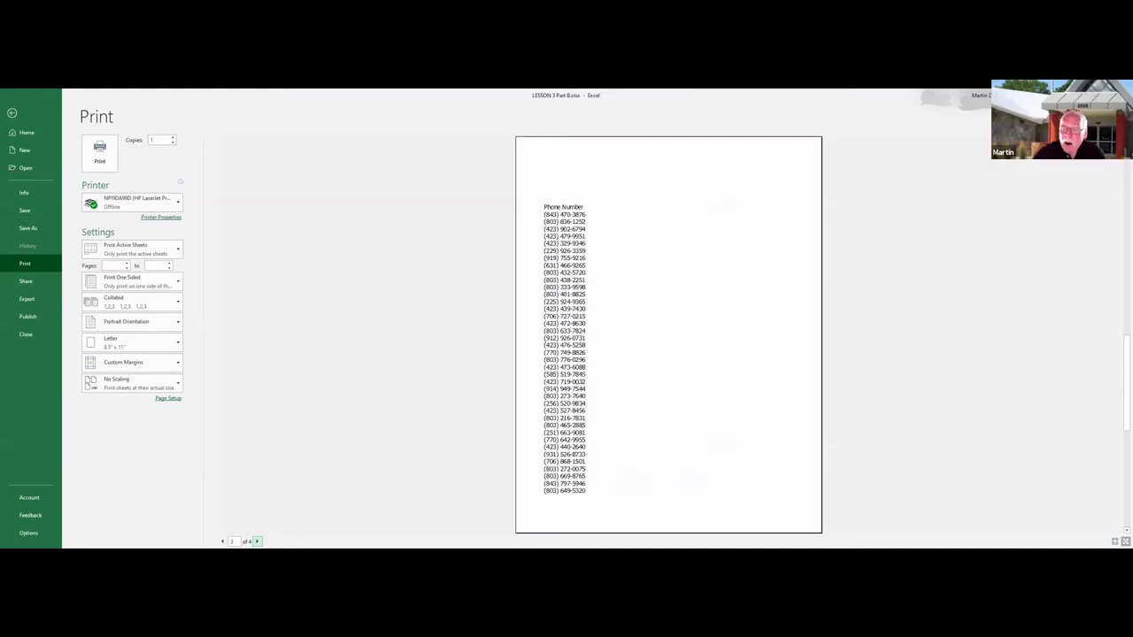
{"action": "left_click", "coordinate": [257, 542]}
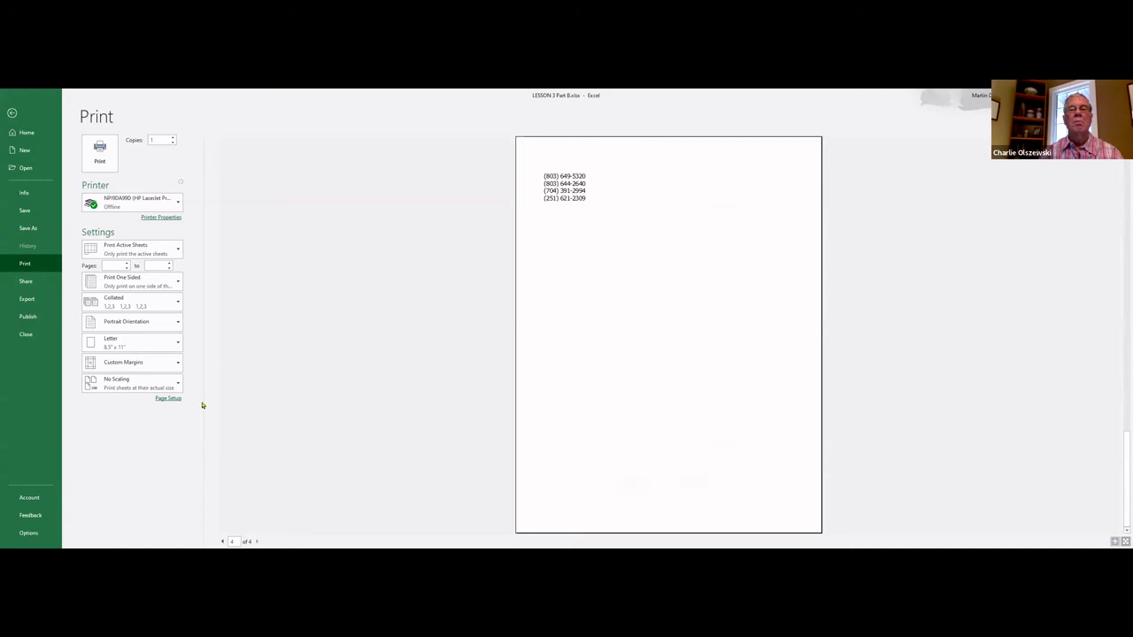
{"action": "left_click", "coordinate": [222, 541]}
{"action": "left_click", "coordinate": [222, 541]}
{"action": "left_click", "coordinate": [222, 541]}
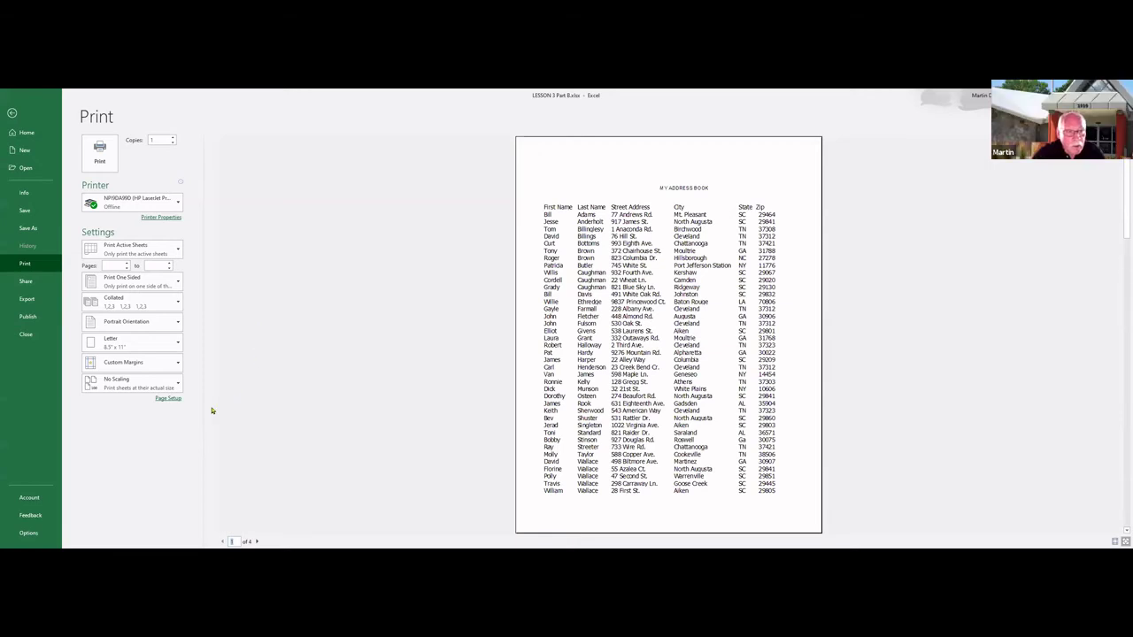
Set the left page margin of the address book printout to 0.25.
{"action": "left_click", "coordinate": [168, 399]}
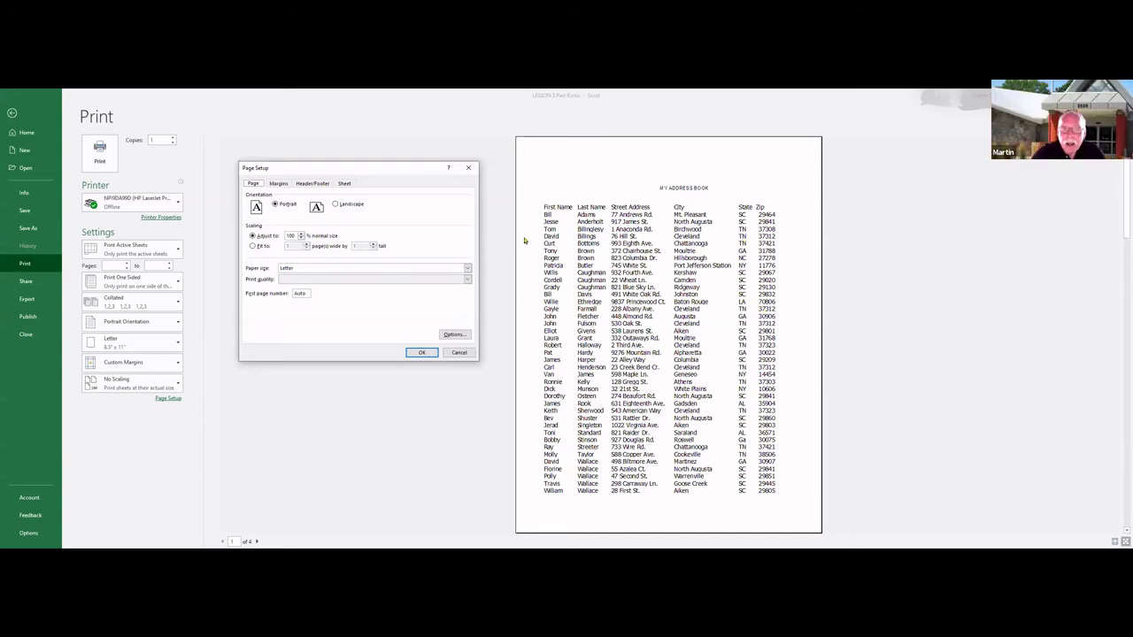
{"action": "left_click", "coordinate": [278, 184]}
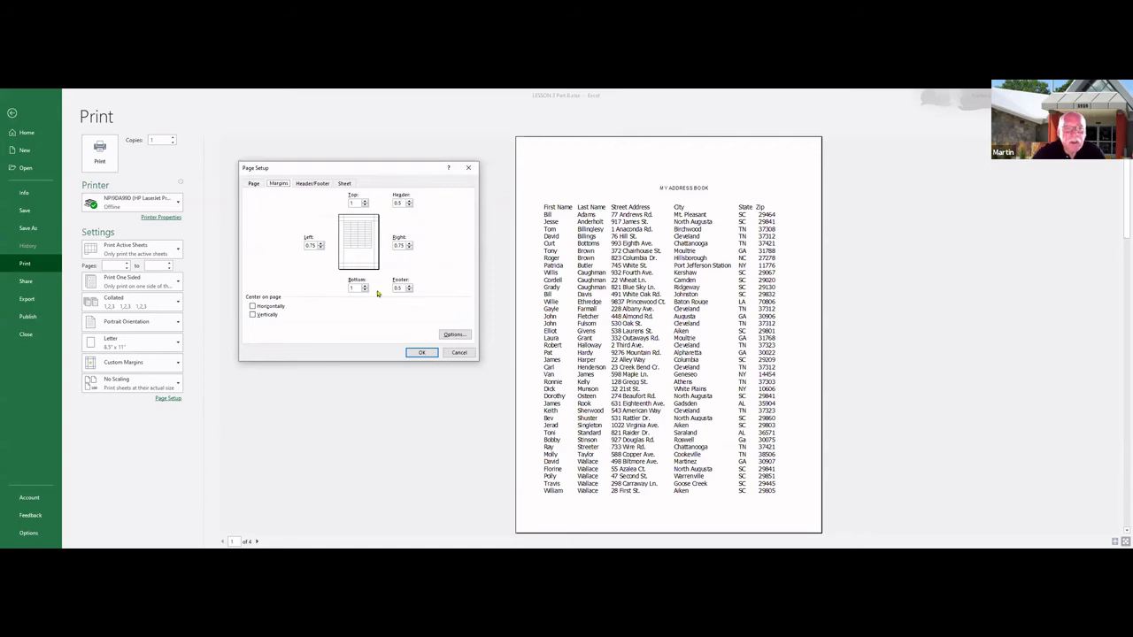
{"action": "left_click", "coordinate": [320, 249]}
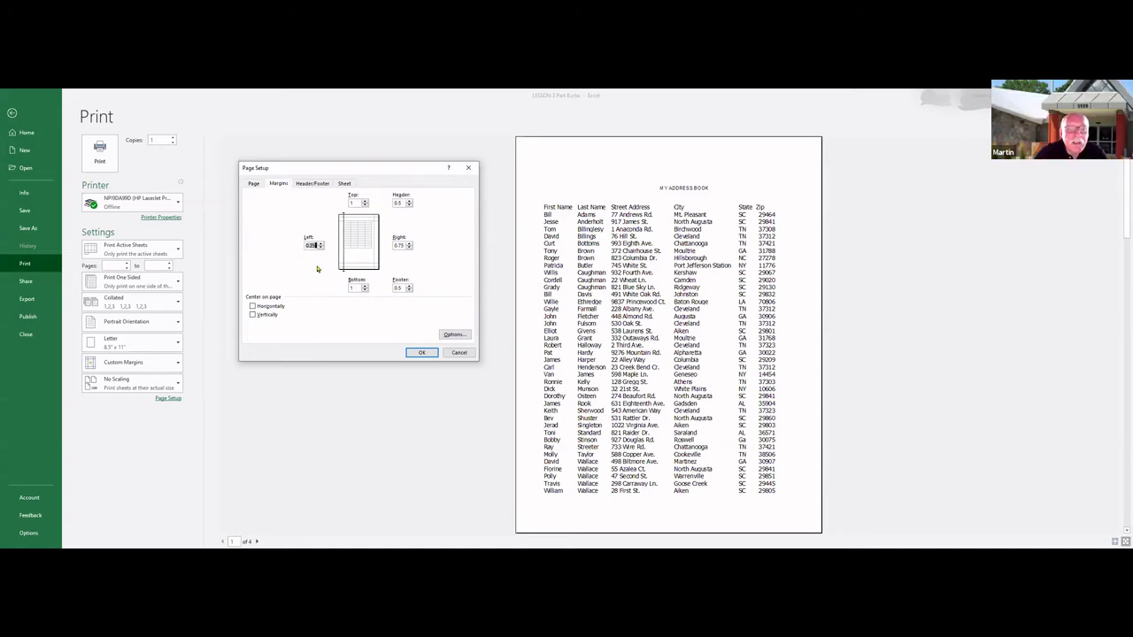
{"action": "left_click", "coordinate": [418, 355]}
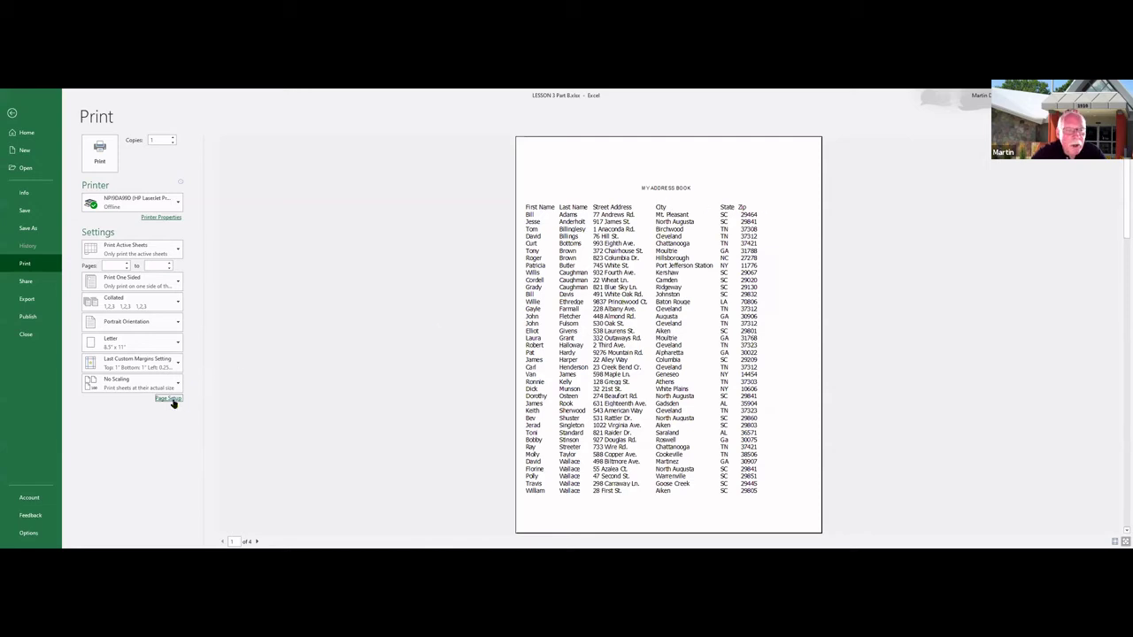
Set the right page margin to 0.25 and check page 2 of the print preview before returning to page 1.
{"action": "left_click", "coordinate": [168, 399]}
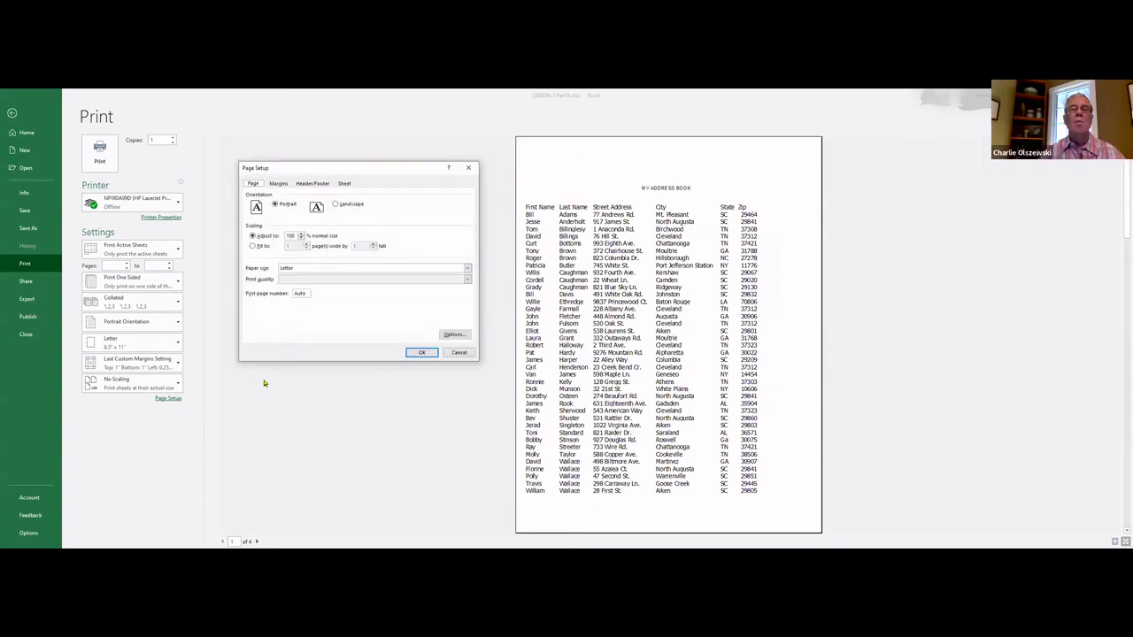
{"action": "left_click", "coordinate": [277, 183]}
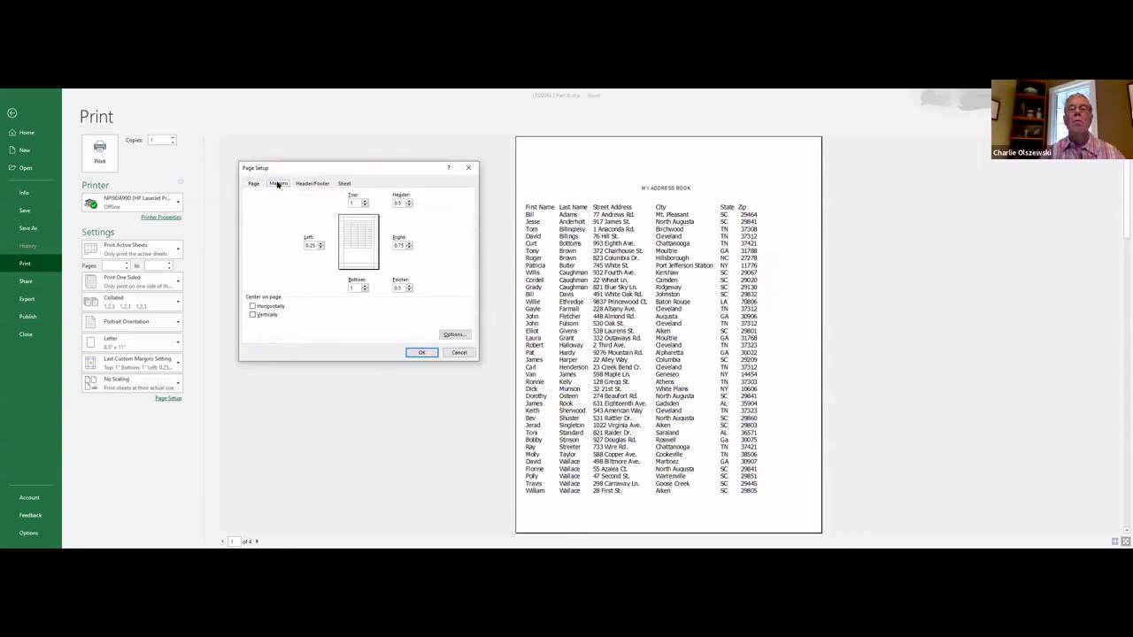
{"action": "left_click", "coordinate": [410, 249]}
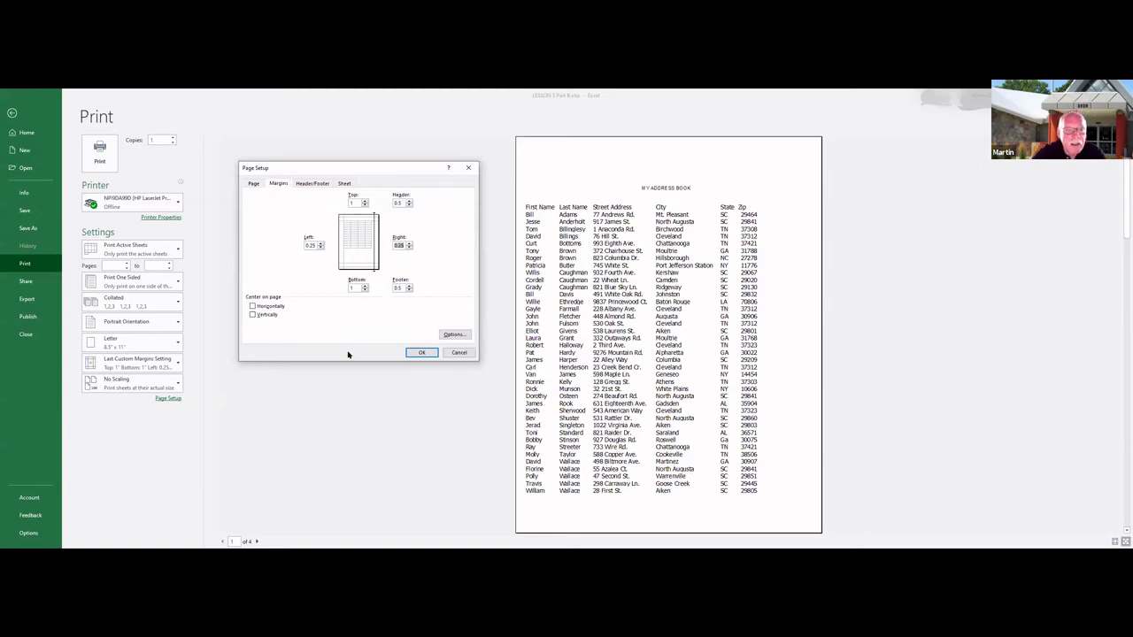
{"action": "left_click", "coordinate": [424, 353]}
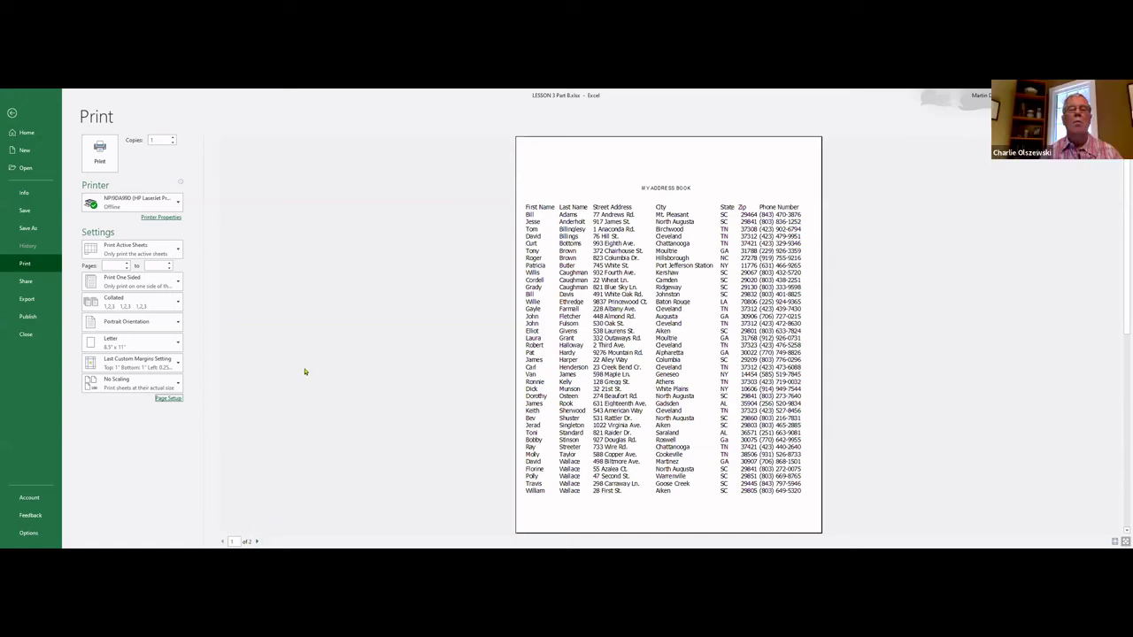
{"action": "left_click", "coordinate": [256, 542]}
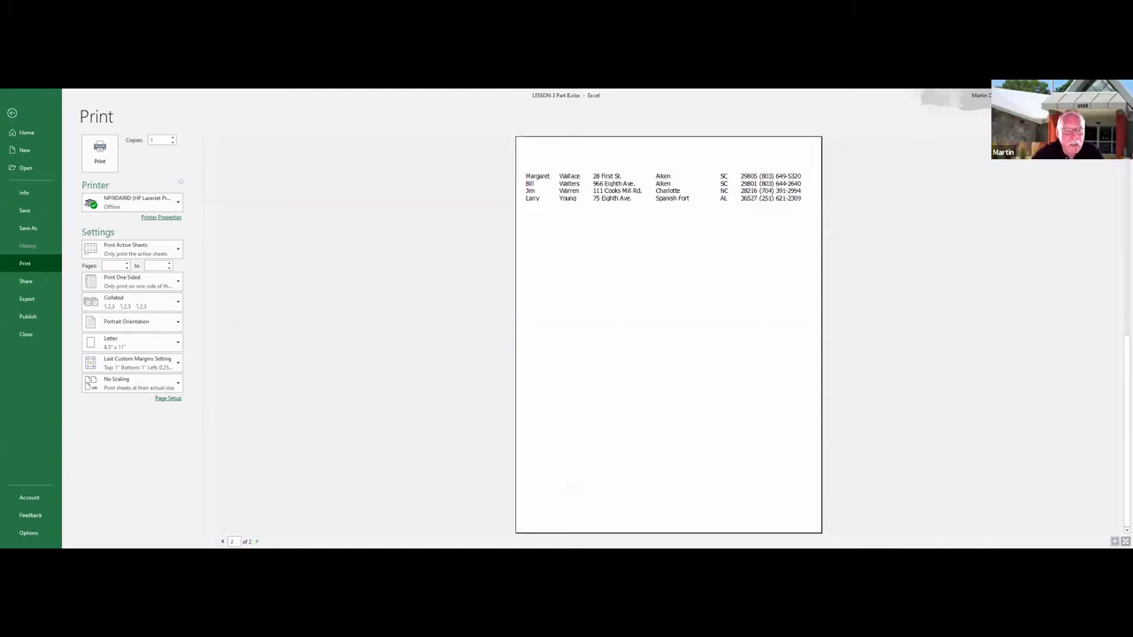
{"action": "left_click", "coordinate": [222, 541]}
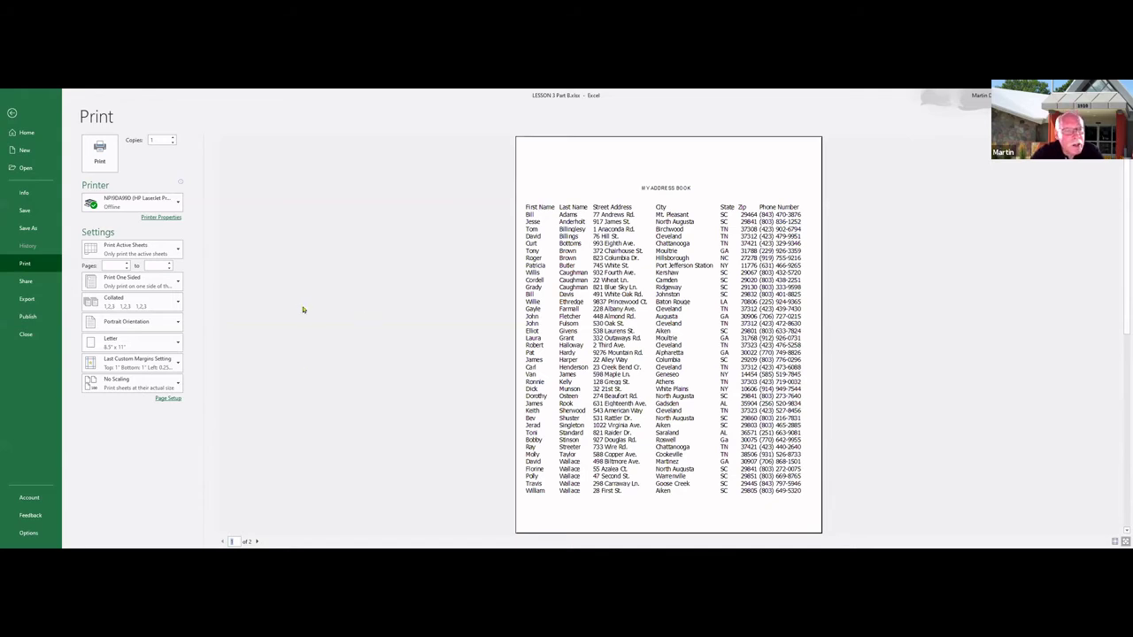
Center the address book horizontally on the printed page.
{"action": "left_click", "coordinate": [174, 399]}
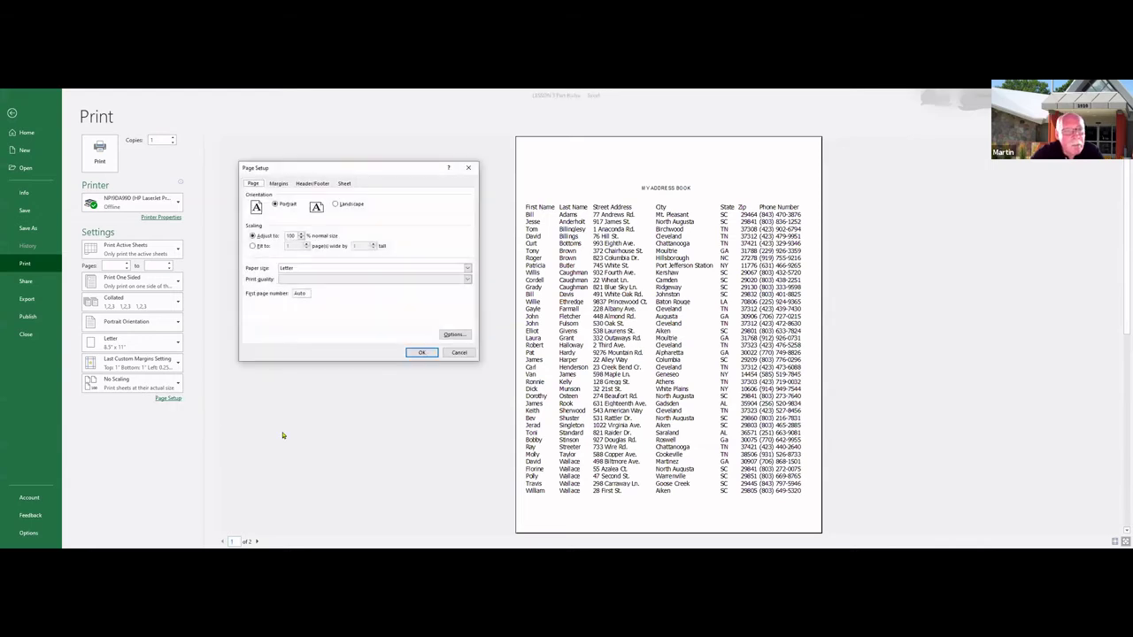
{"action": "left_click", "coordinate": [280, 184]}
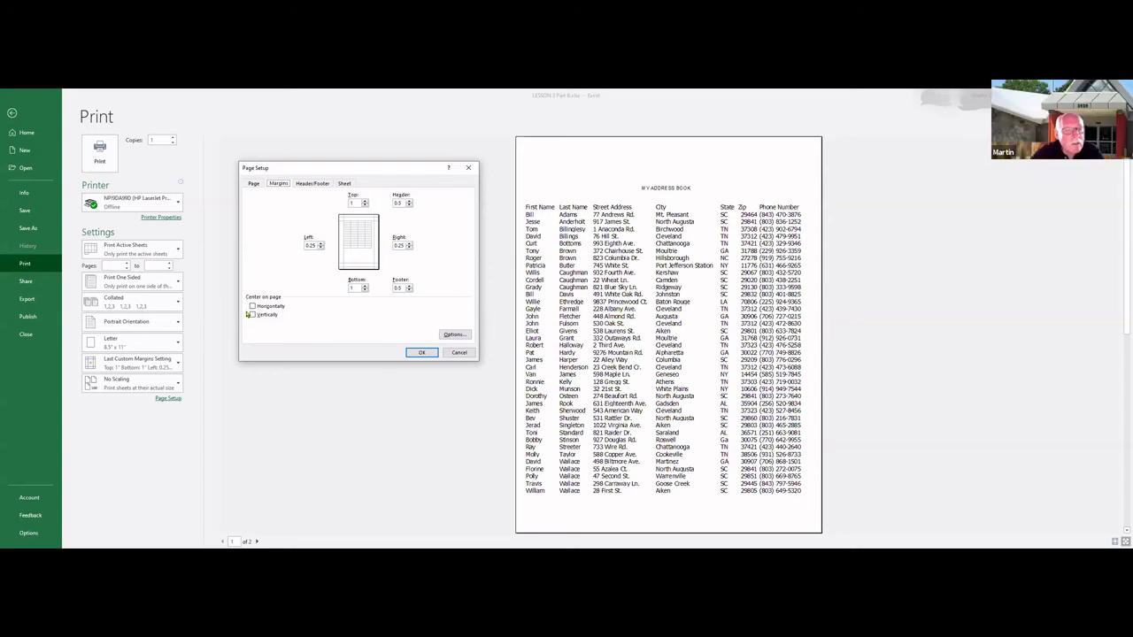
{"action": "left_click", "coordinate": [253, 307]}
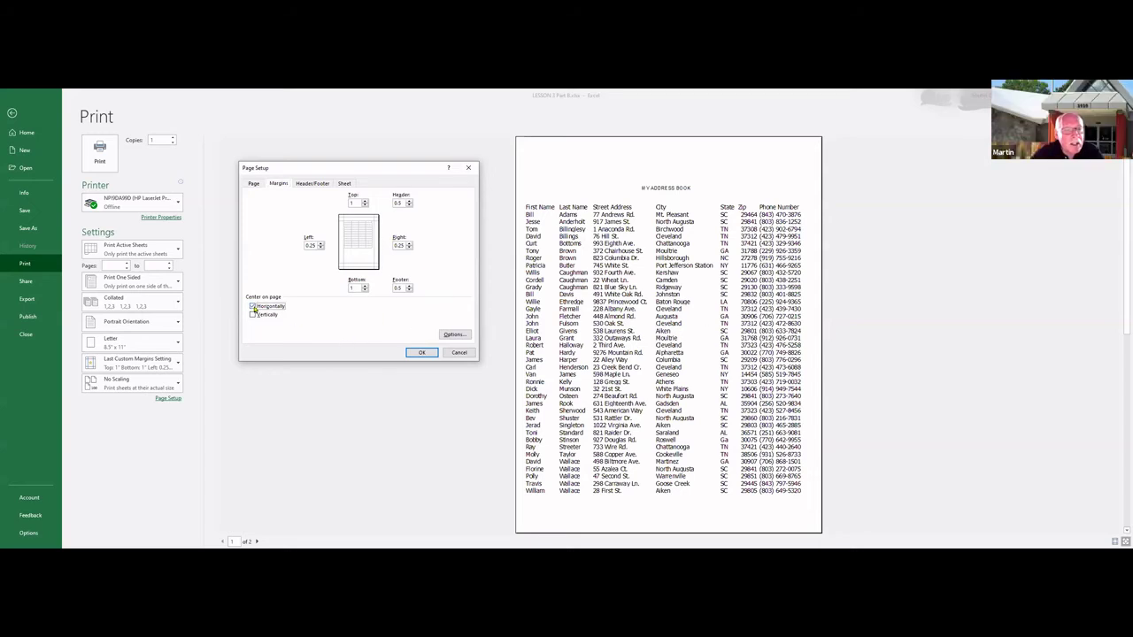
{"action": "left_click", "coordinate": [425, 354]}
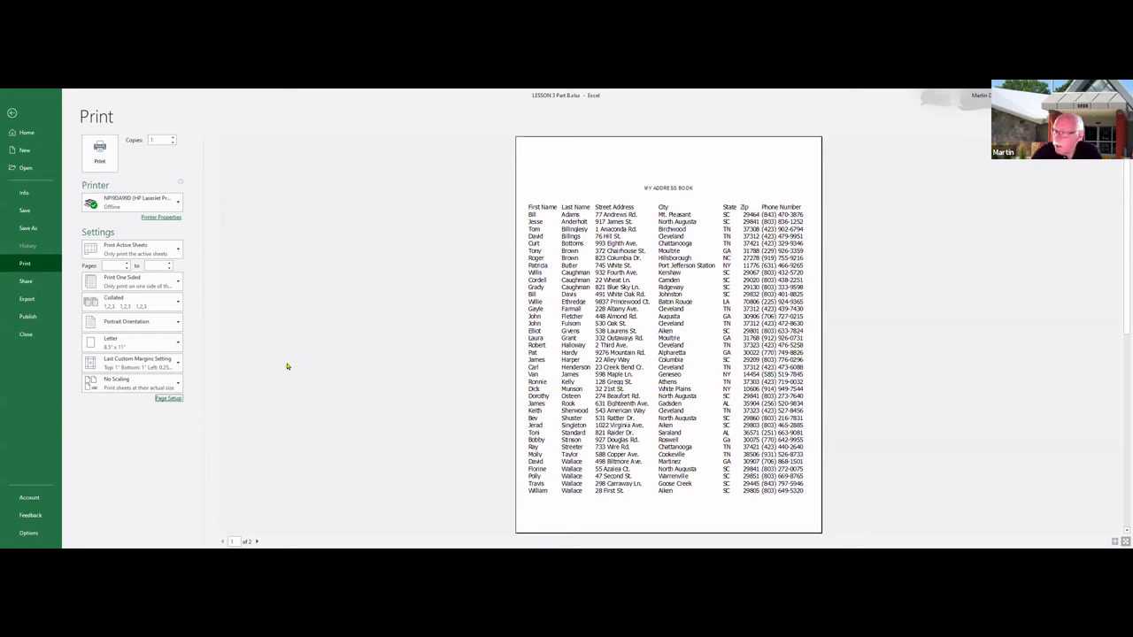
Preview the address book in landscape orientation and return it to portrait orientation.
{"action": "left_click", "coordinate": [167, 400]}
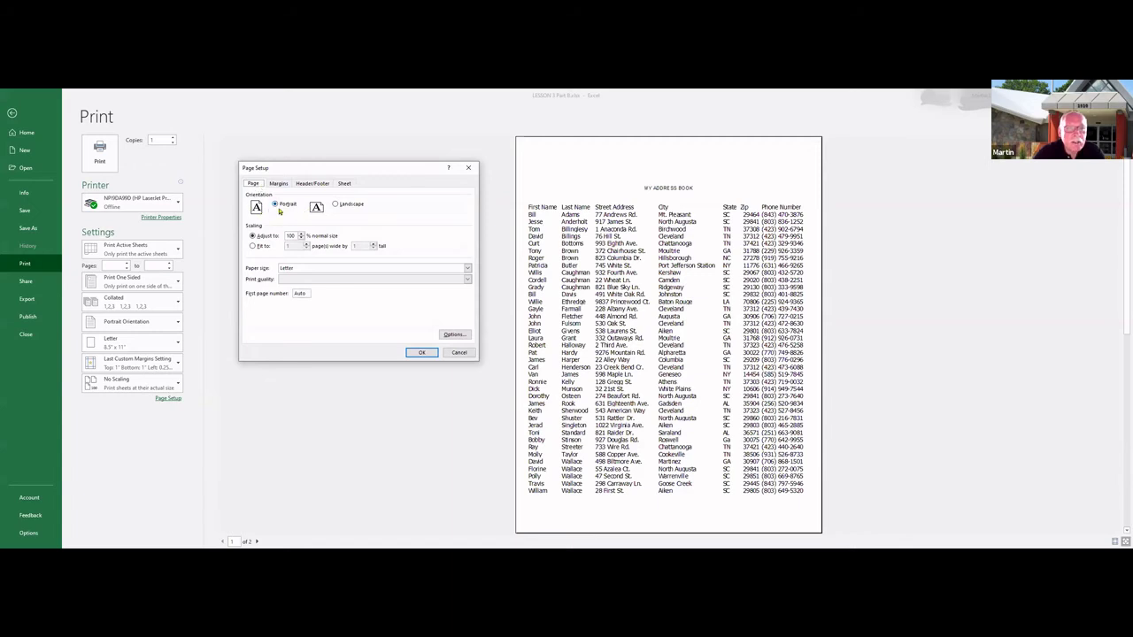
{"action": "left_click", "coordinate": [335, 204]}
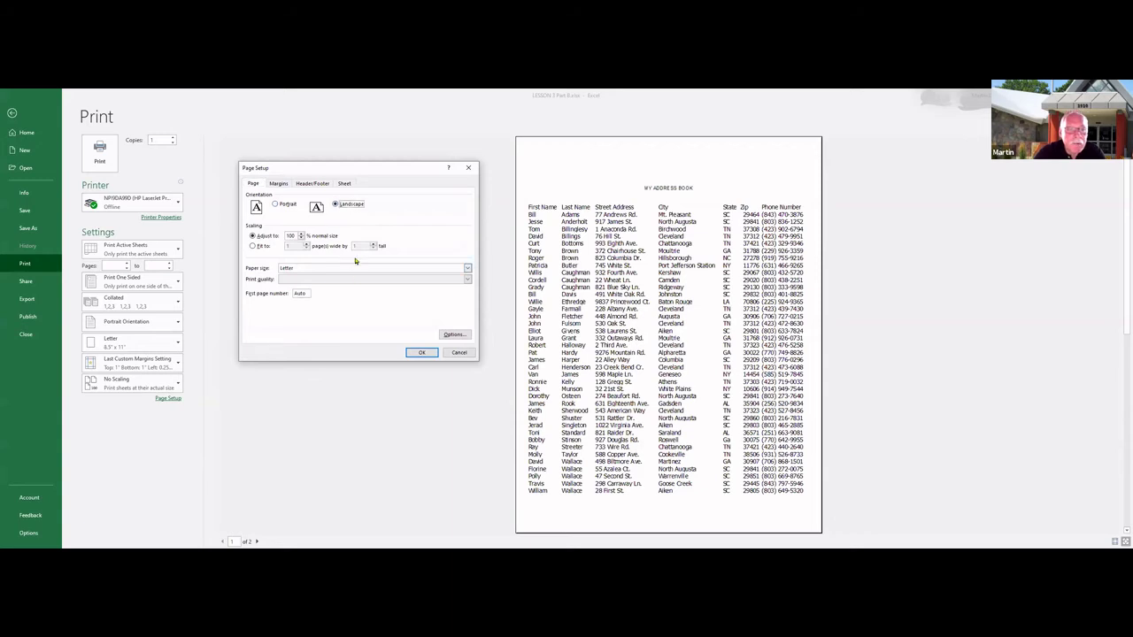
{"action": "left_click", "coordinate": [420, 353]}
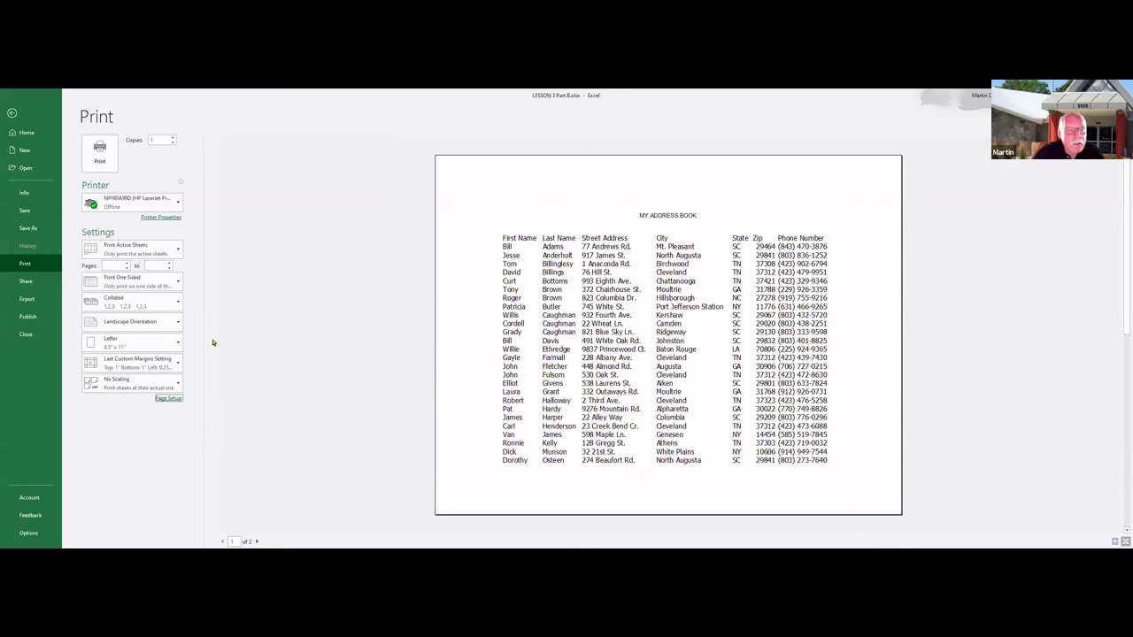
{"action": "left_click", "coordinate": [134, 322]}
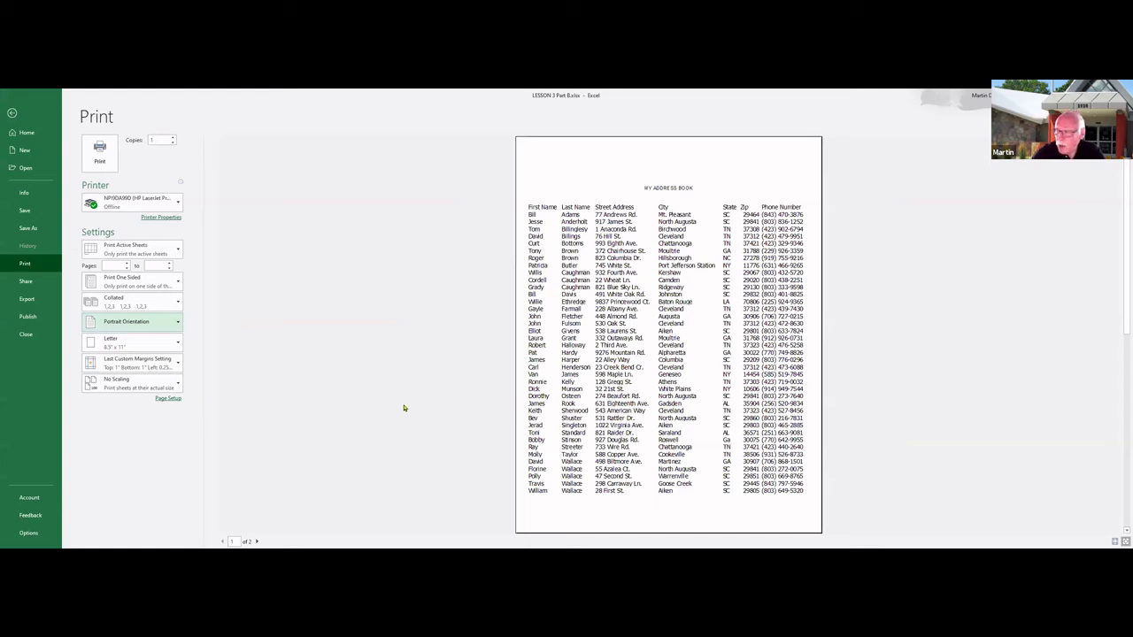
Scale the address book to fit 1 page wide by 1 page tall.
{"action": "left_click", "coordinate": [167, 398]}
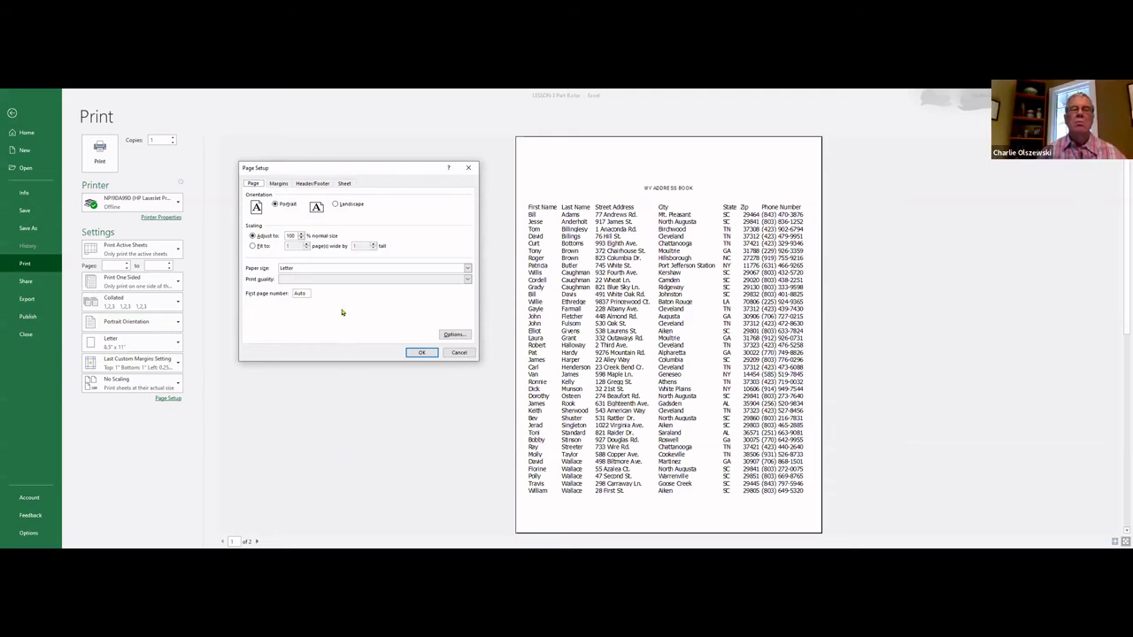
{"action": "left_click", "coordinate": [254, 247]}
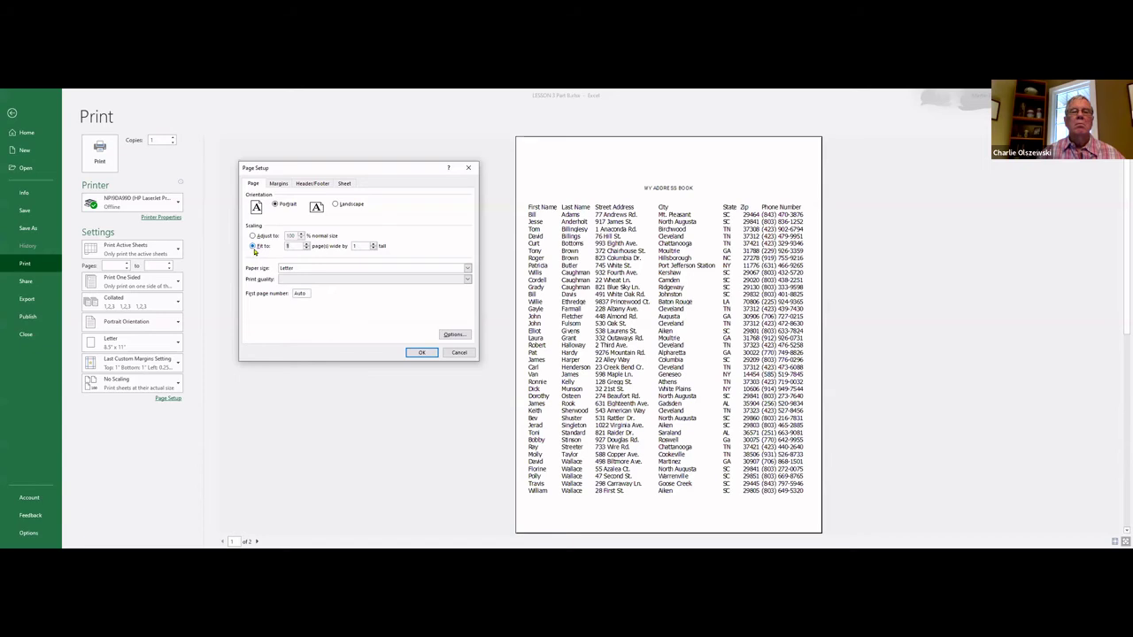
{"action": "left_click", "coordinate": [288, 248]}
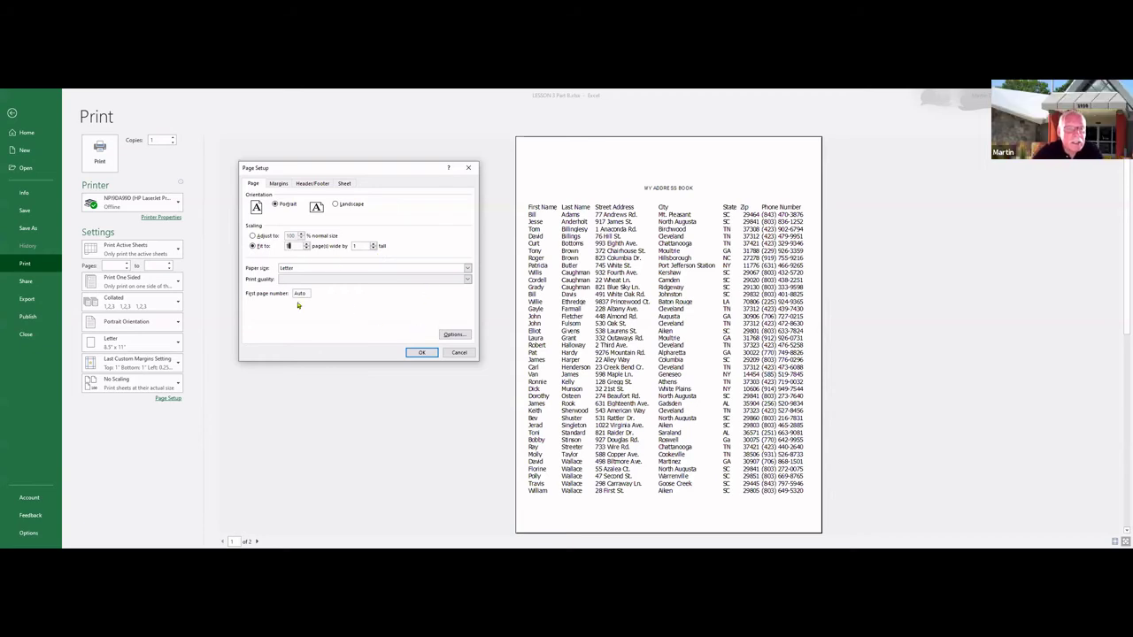
{"action": "left_click", "coordinate": [422, 353]}
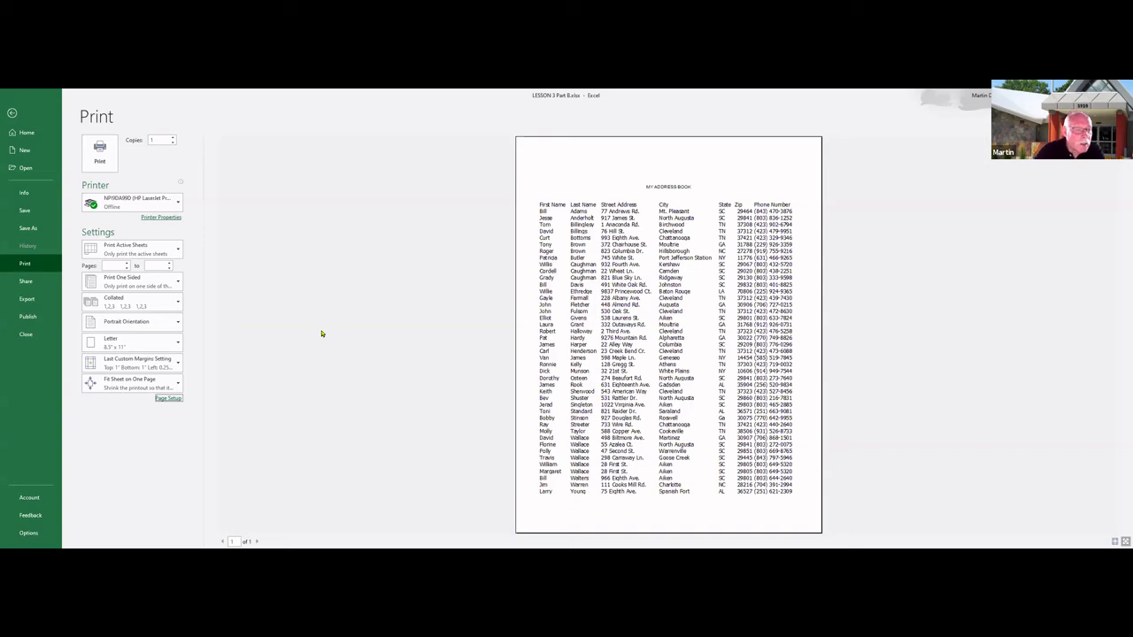
Switch the print scaling from fit-to-page to 199% of normal size.
{"action": "left_click", "coordinate": [169, 400]}
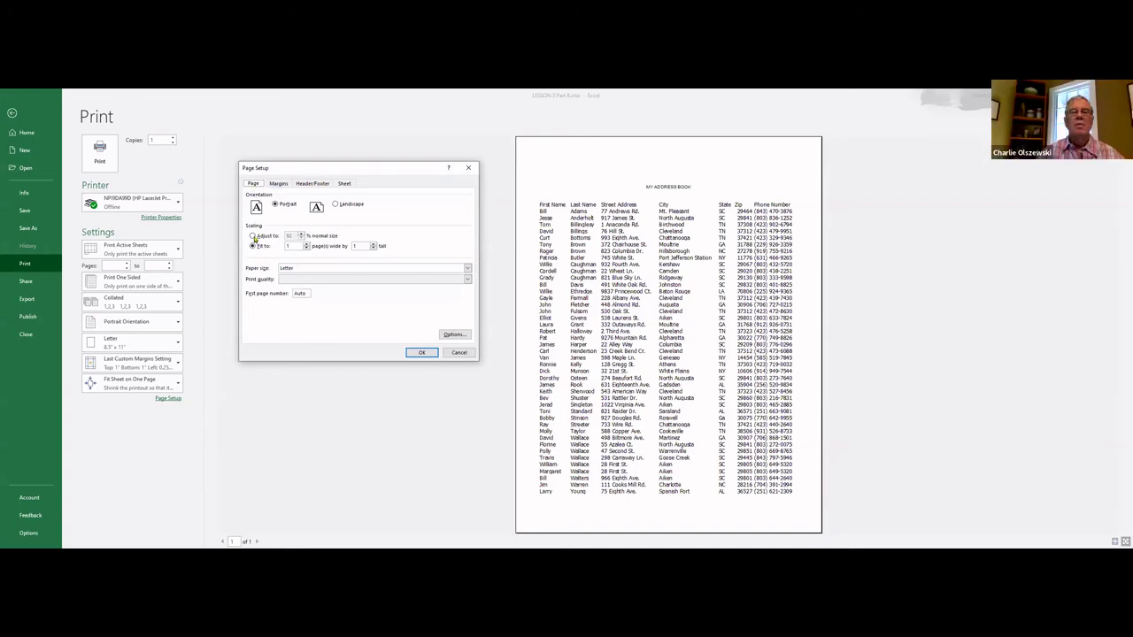
{"action": "left_click", "coordinate": [252, 237]}
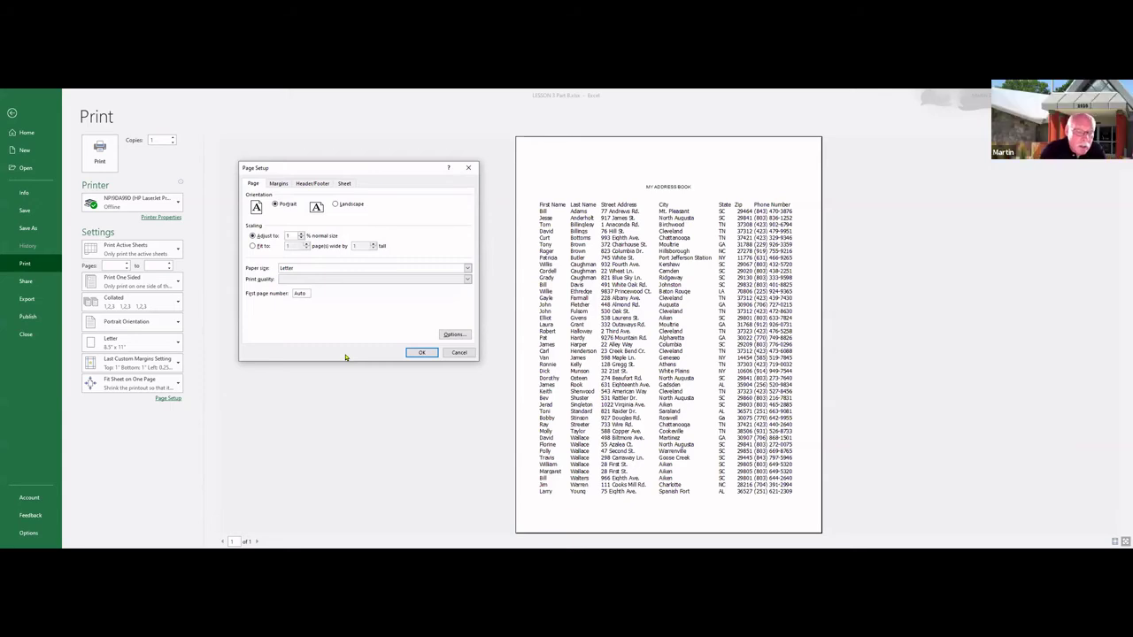
{"action": "type", "text": "00"}
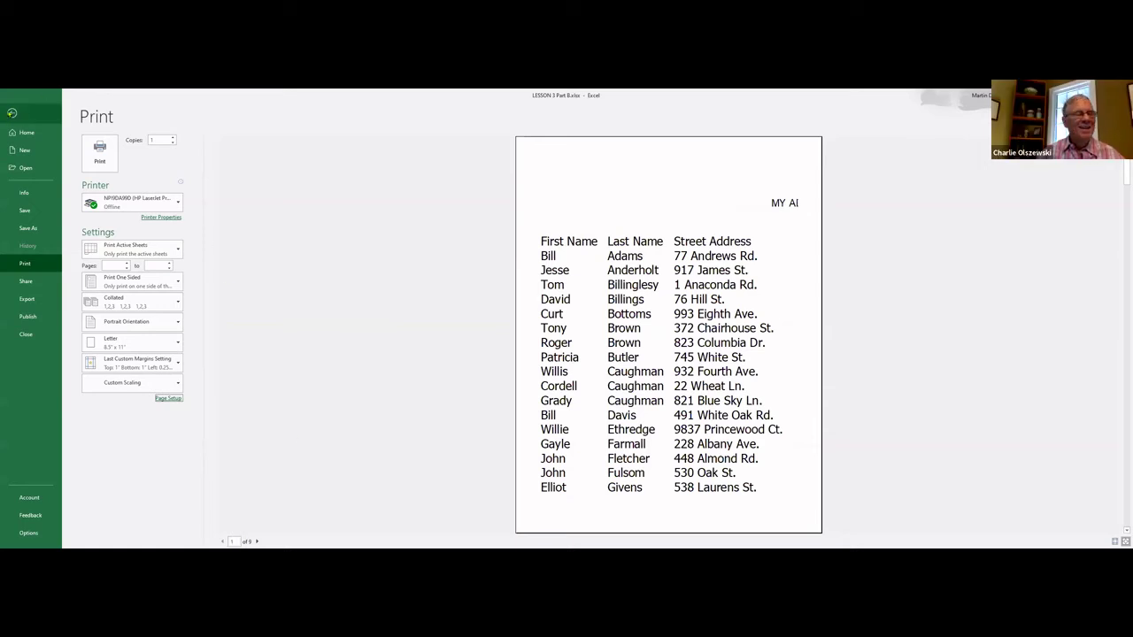
Clear the address book's range selection in the worksheet and set the print scaling to 100% of normal size.
{"action": "left_click", "coordinate": [11, 112]}
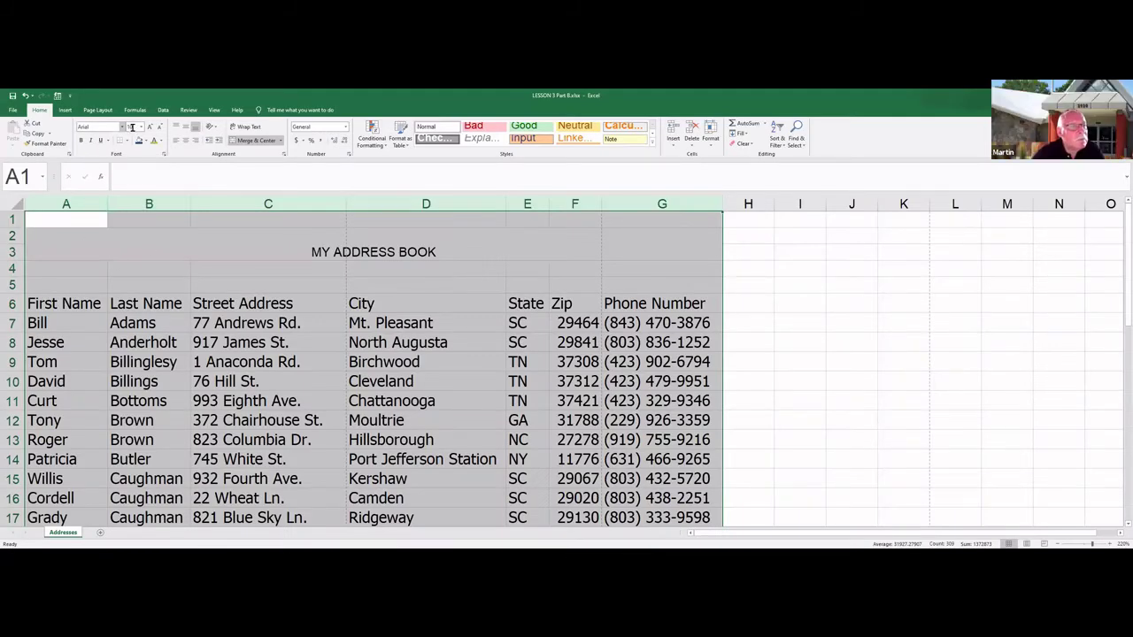
{"action": "left_click", "coordinate": [119, 304]}
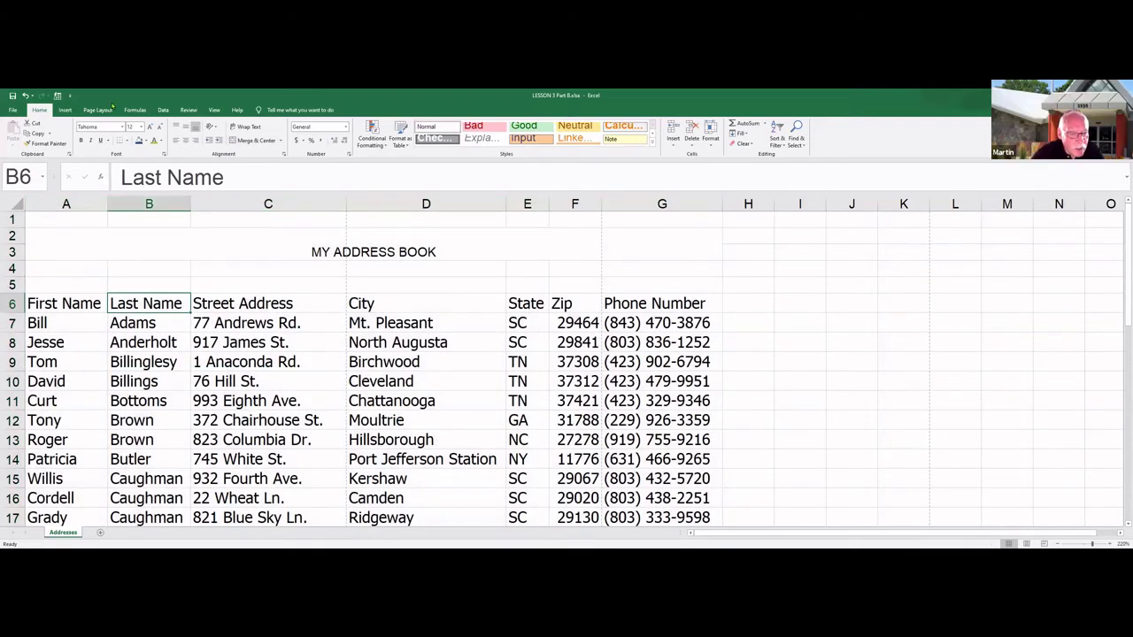
{"action": "left_click", "coordinate": [13, 109]}
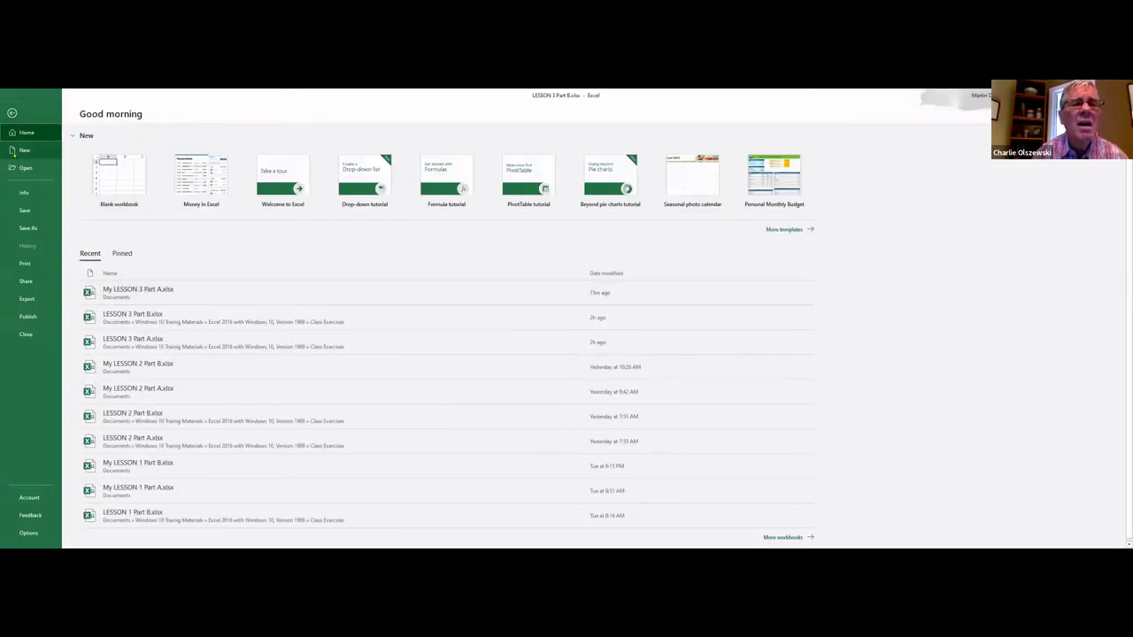
{"action": "left_click", "coordinate": [25, 263]}
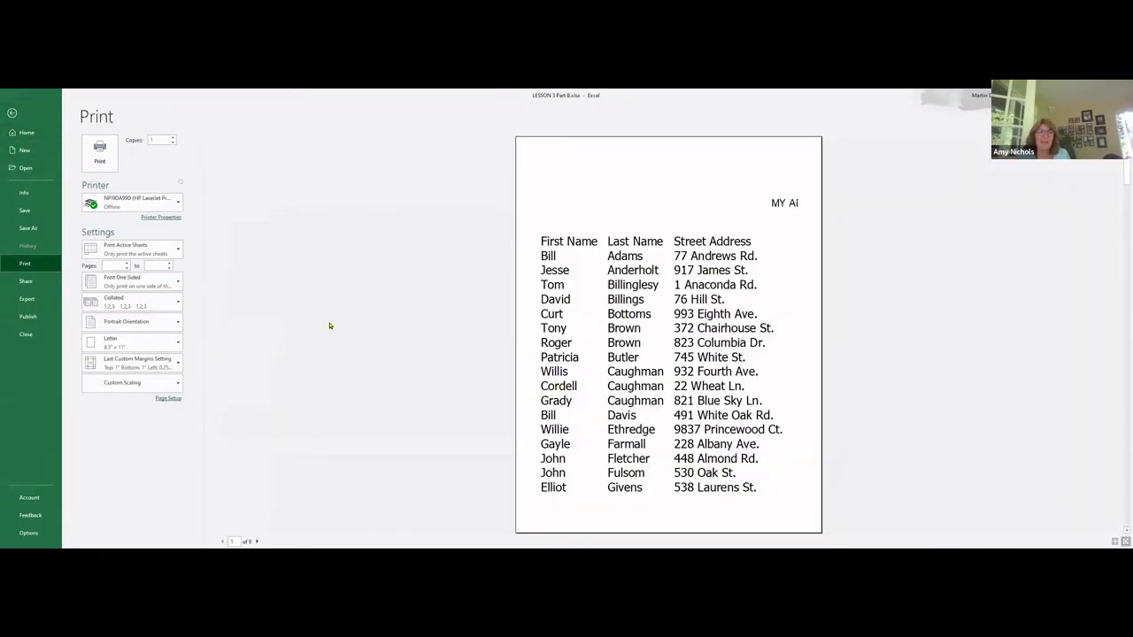
{"action": "left_click", "coordinate": [168, 398]}
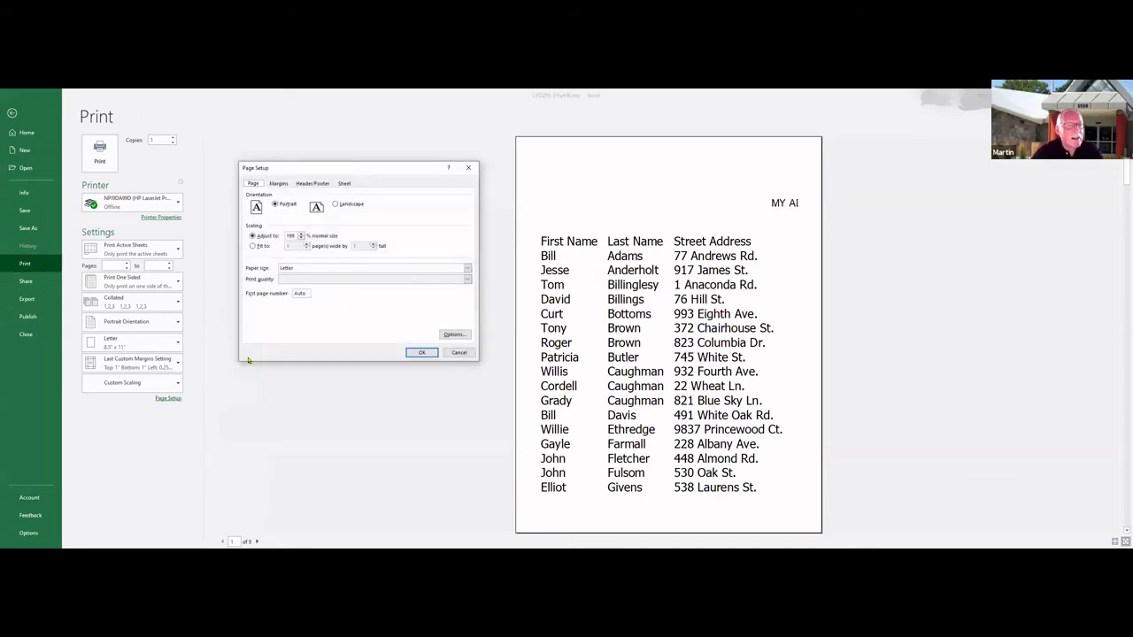
{"action": "double_click", "coordinate": [293, 235]}
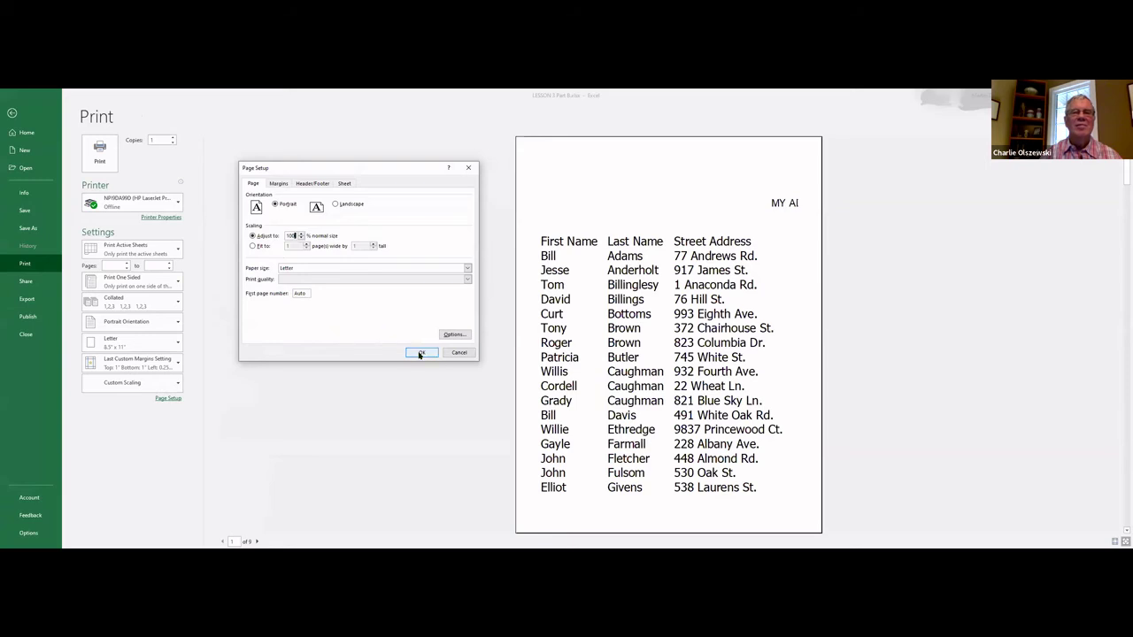
{"action": "key", "text": "Return"}
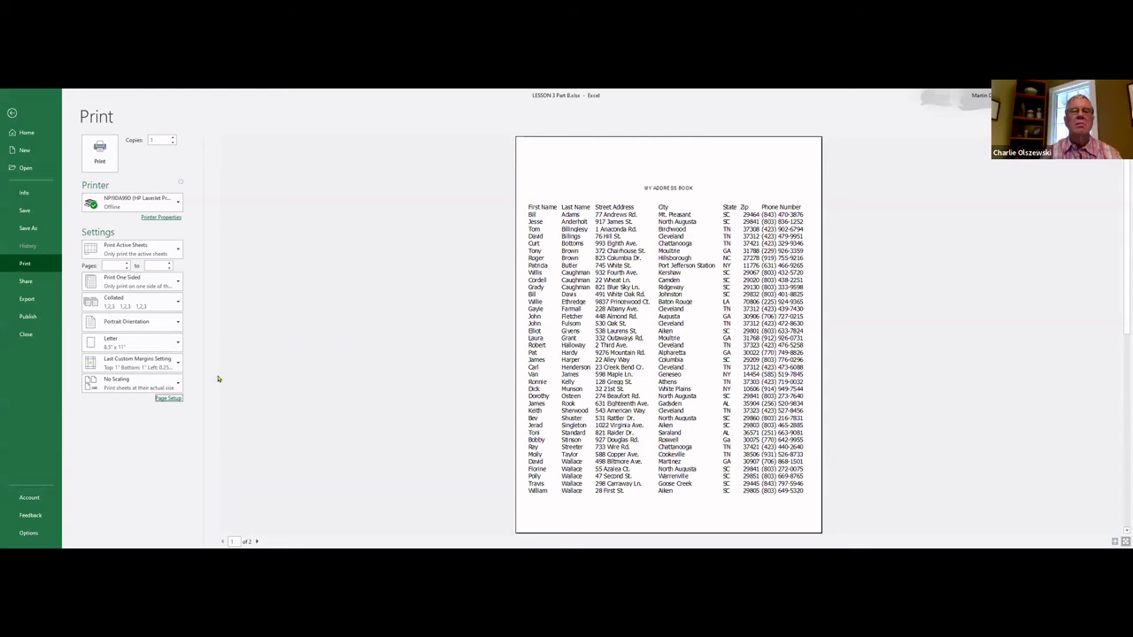
Set the page header to the preset file name LESSON 3 Part B.xlsx and apply it to the print preview.
{"action": "left_click", "coordinate": [168, 398]}
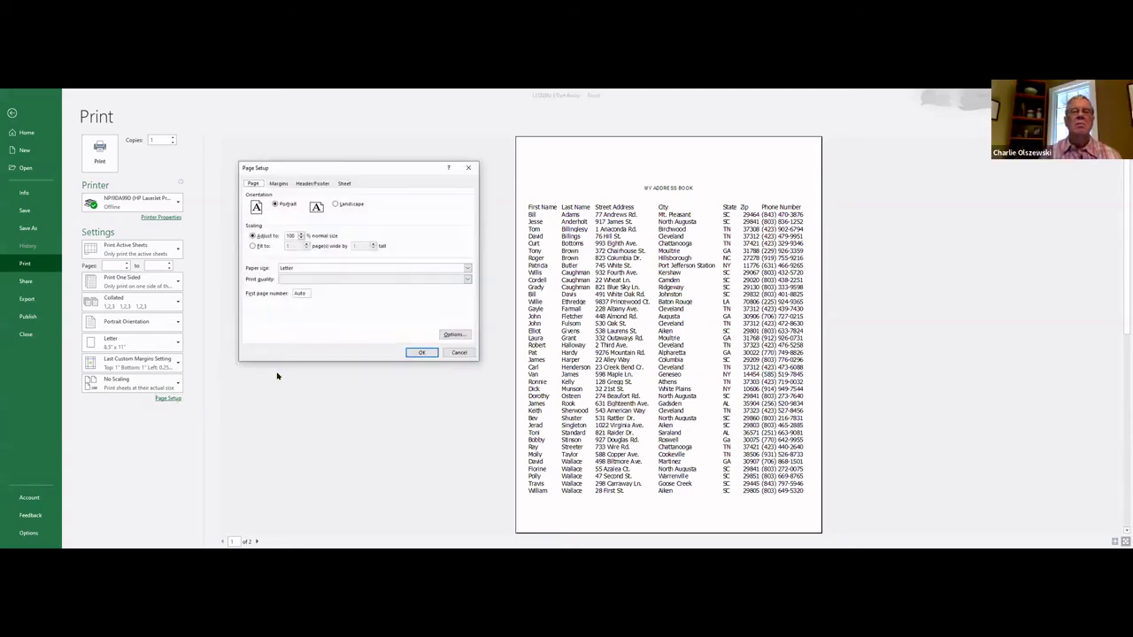
{"action": "left_click", "coordinate": [313, 183]}
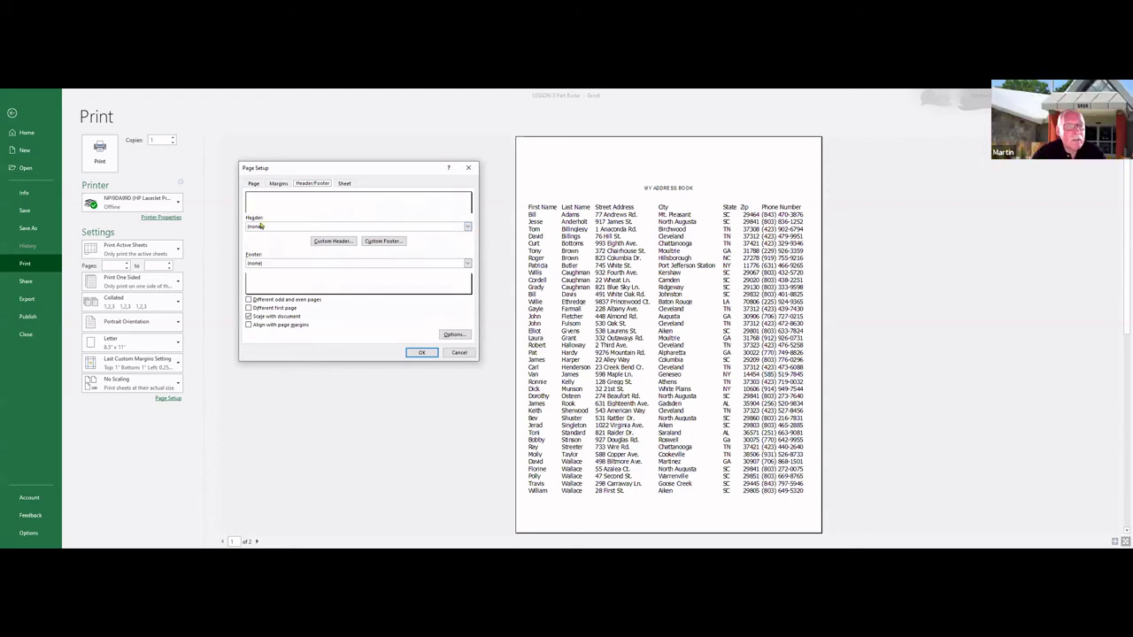
{"action": "left_click", "coordinate": [468, 227]}
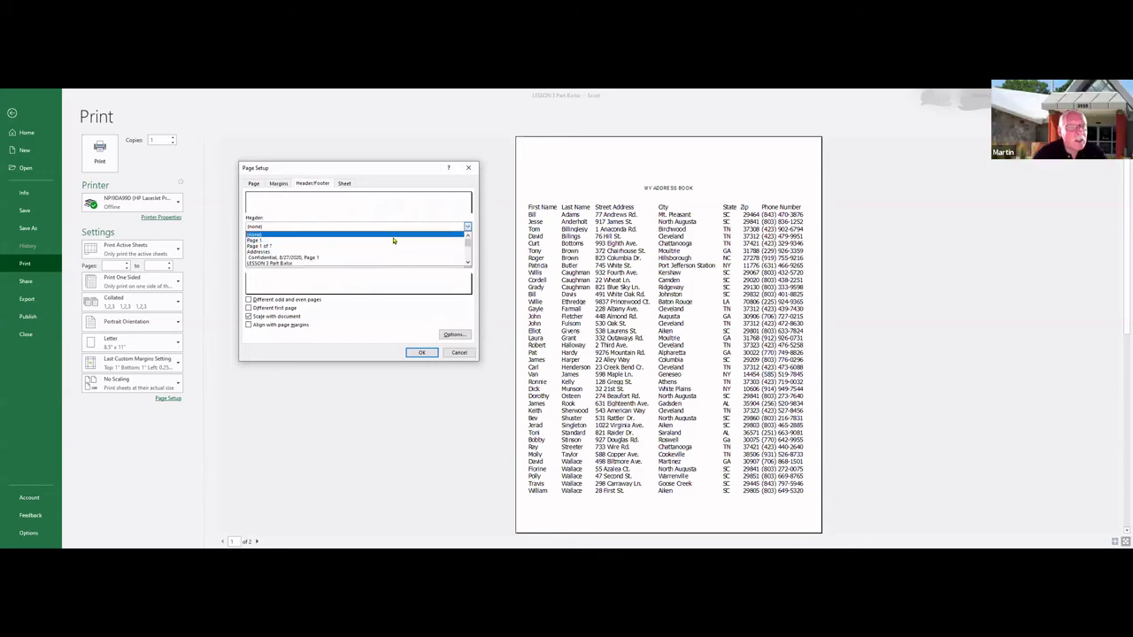
{"action": "scroll", "coordinate": [392, 240], "scroll_direction": "down", "scroll_amount": 2}
{"action": "scroll", "coordinate": [393, 240], "scroll_direction": "down", "scroll_amount": 1}
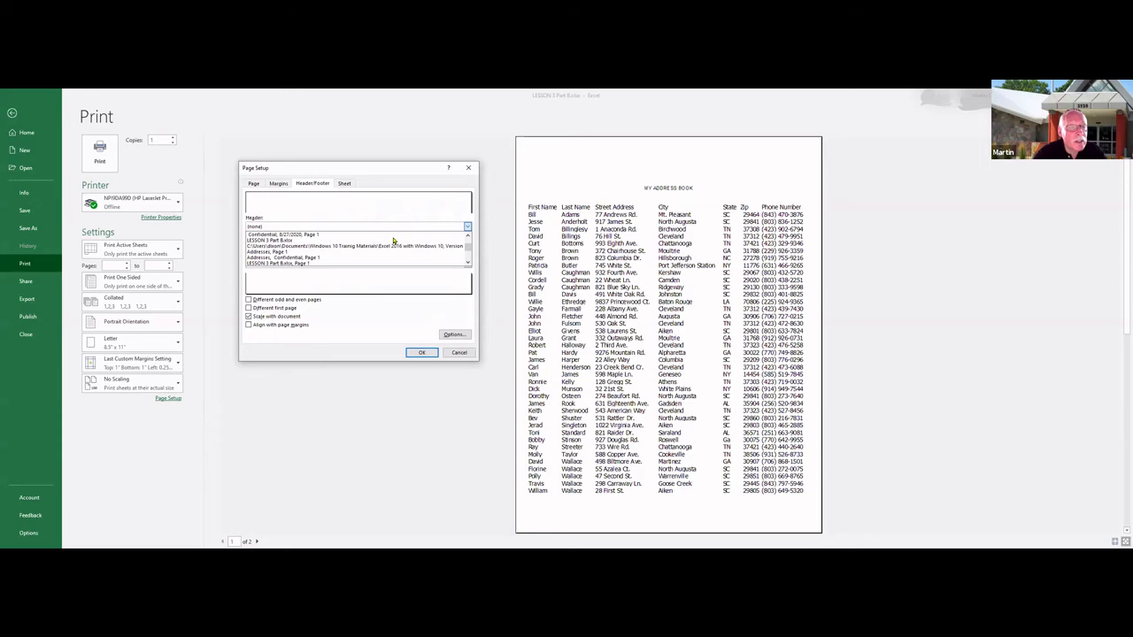
{"action": "left_click", "coordinate": [274, 242]}
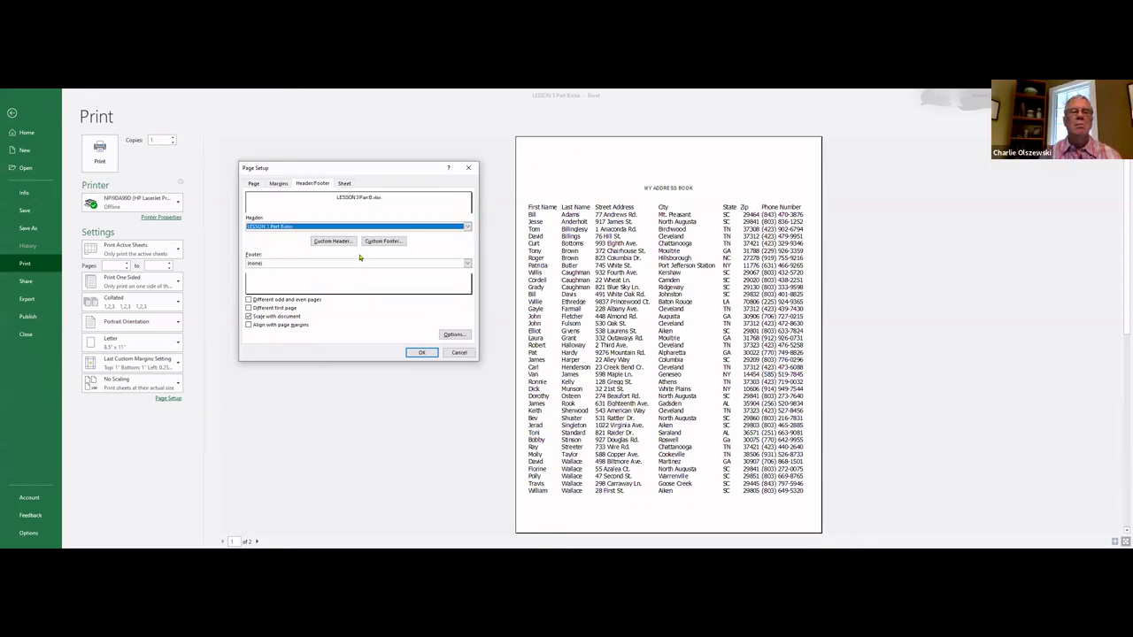
{"action": "left_click", "coordinate": [420, 353]}
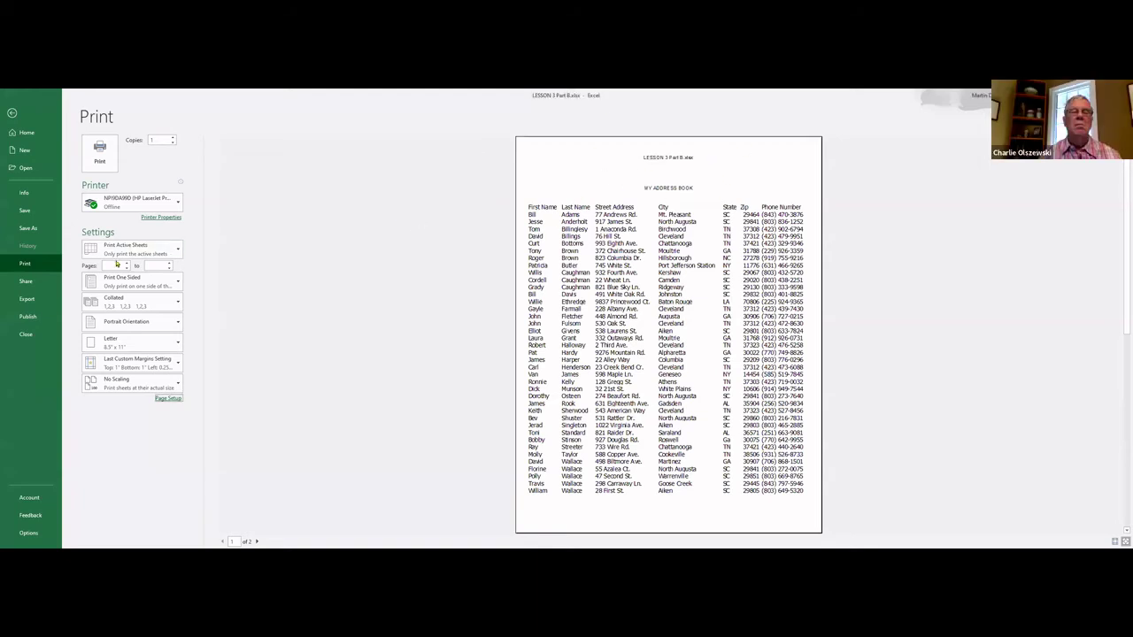
Remove the file name header from the address book by setting the page header to (none).
{"action": "left_click", "coordinate": [167, 399]}
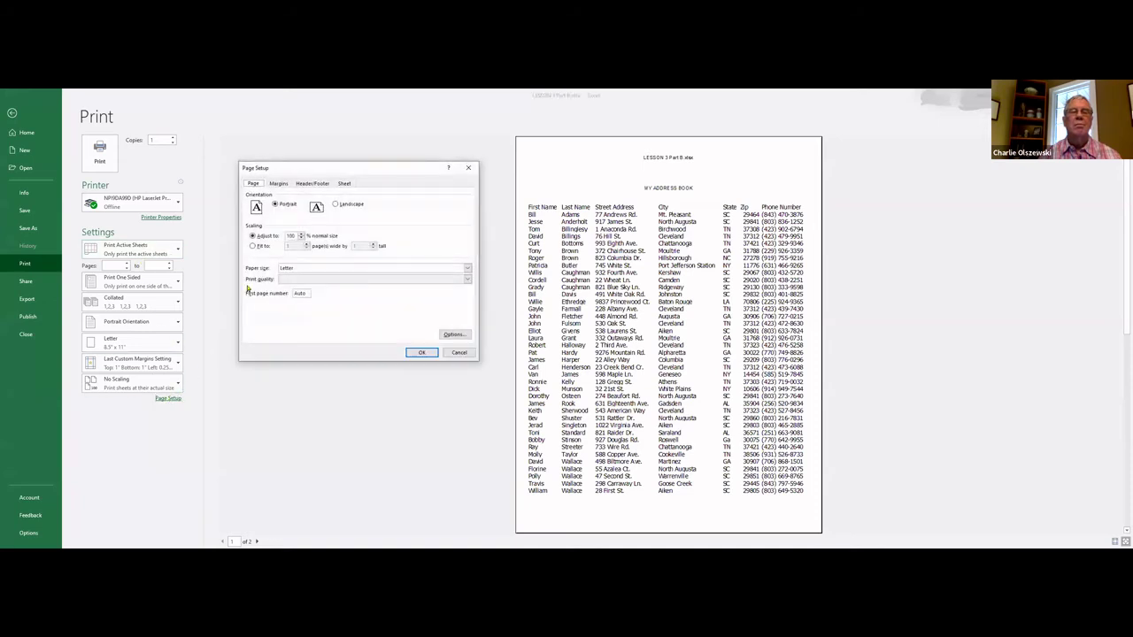
{"action": "left_click", "coordinate": [310, 184]}
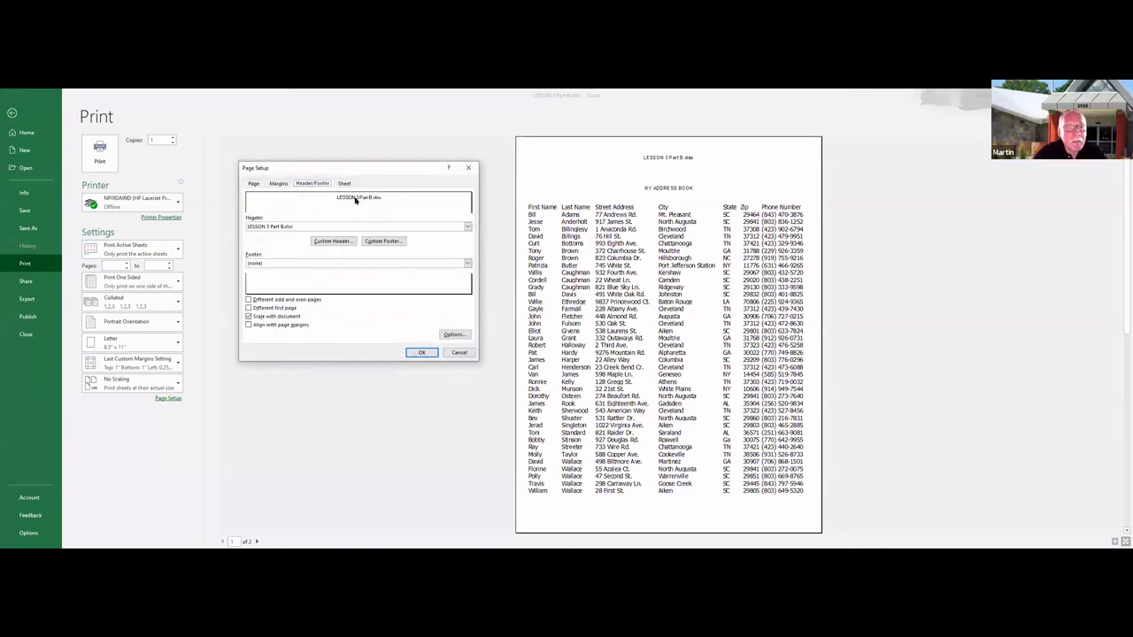
{"action": "left_click", "coordinate": [467, 227]}
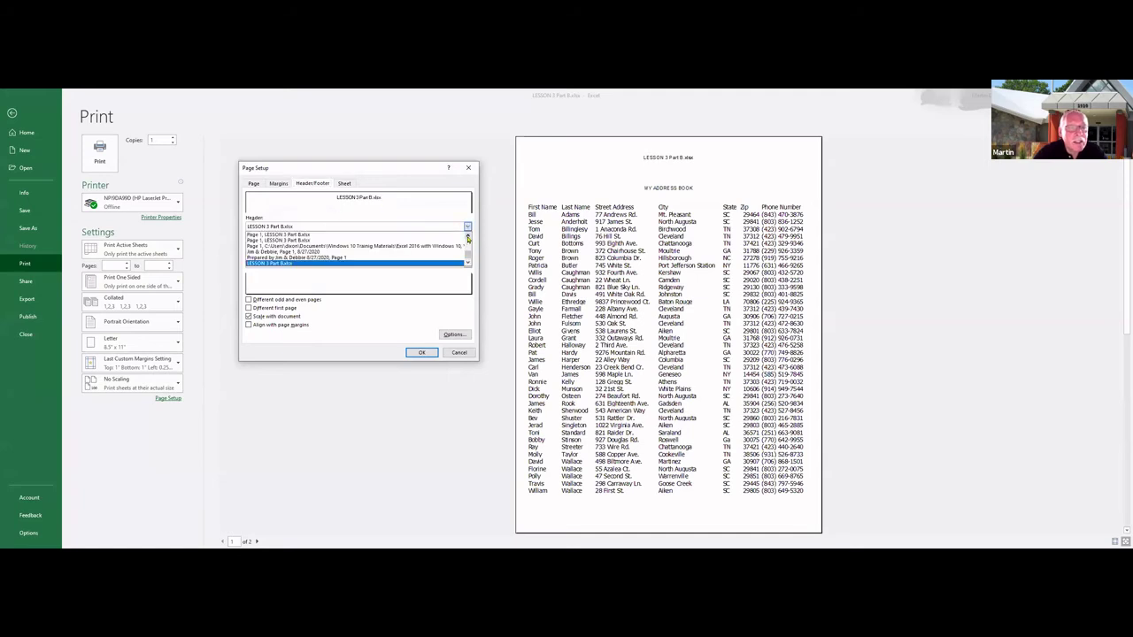
{"action": "scroll", "coordinate": [467, 237], "scroll_direction": "down", "scroll_amount": 3}
{"action": "scroll", "coordinate": [468, 238], "scroll_direction": "up", "scroll_amount": 5}
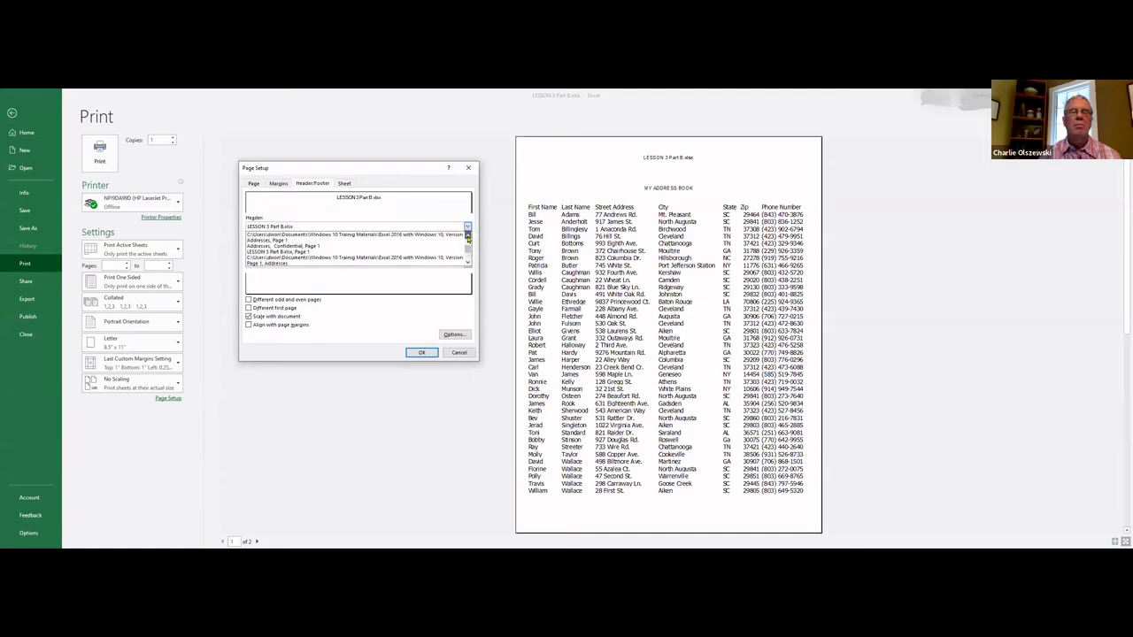
{"action": "scroll", "coordinate": [467, 238], "scroll_direction": "up", "scroll_amount": 1}
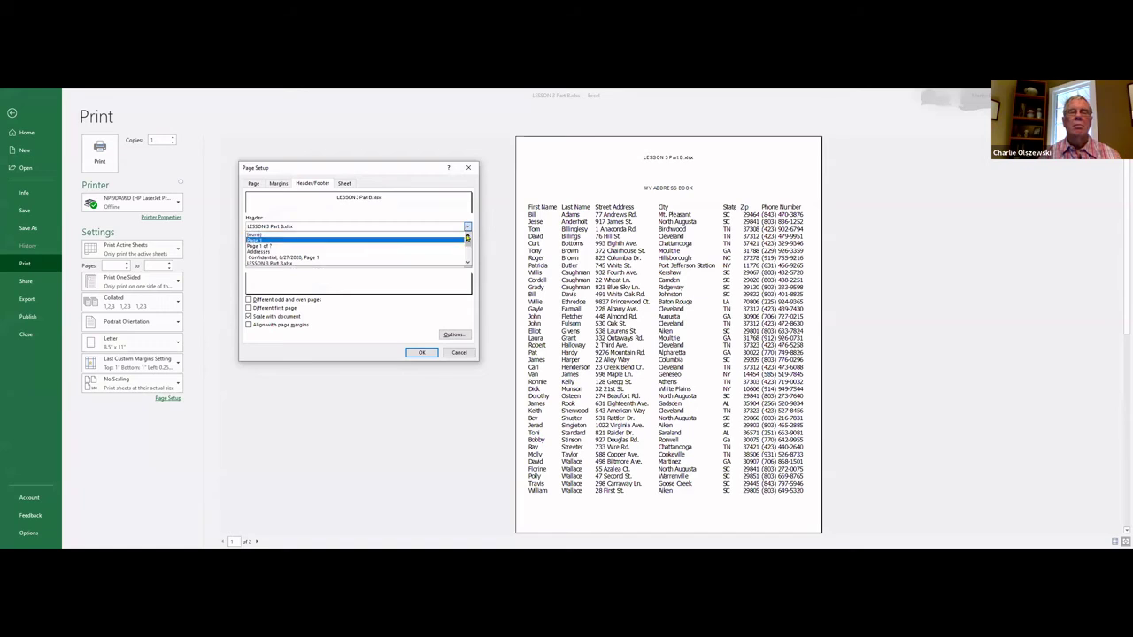
{"action": "left_click", "coordinate": [257, 236]}
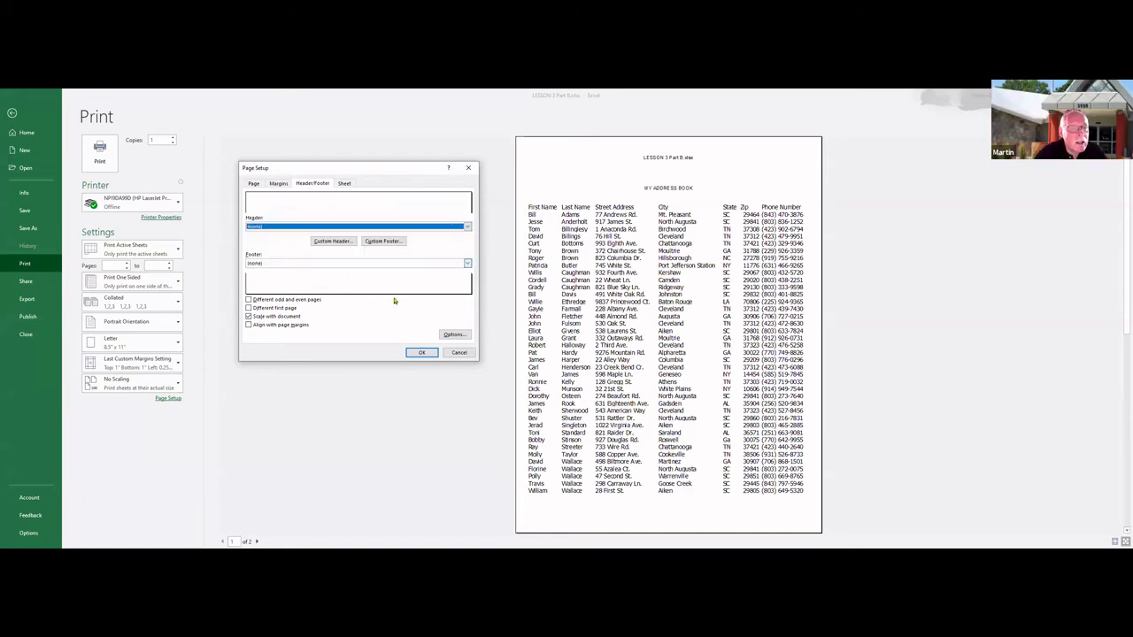
{"action": "left_click", "coordinate": [420, 353]}
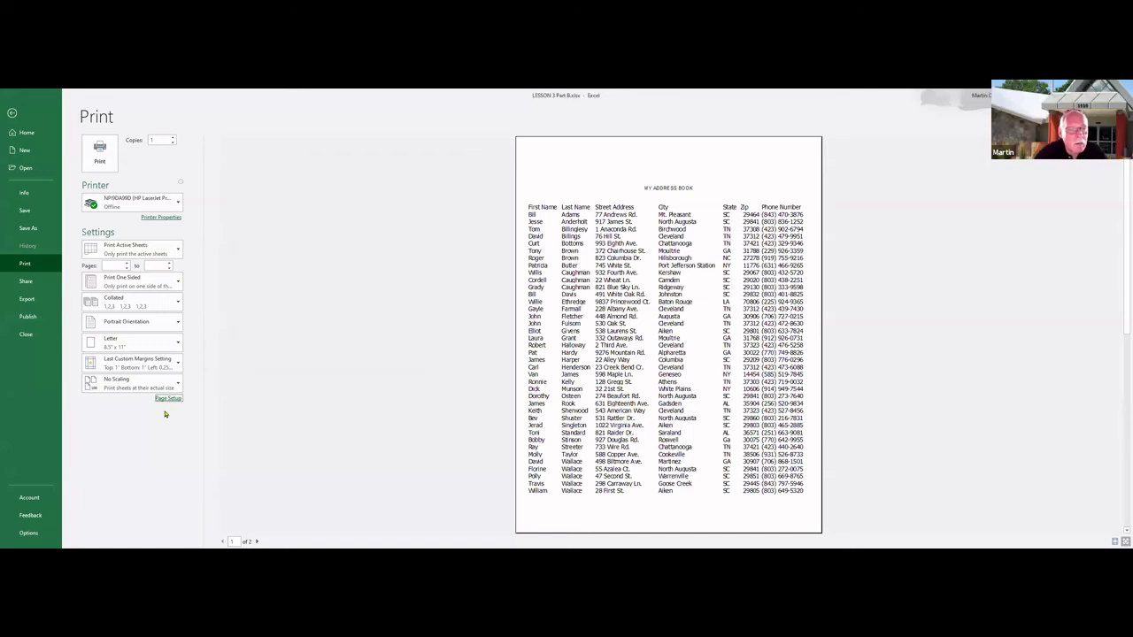
Start a custom header for the address book and insert the current date in its left section.
{"action": "left_click", "coordinate": [167, 398]}
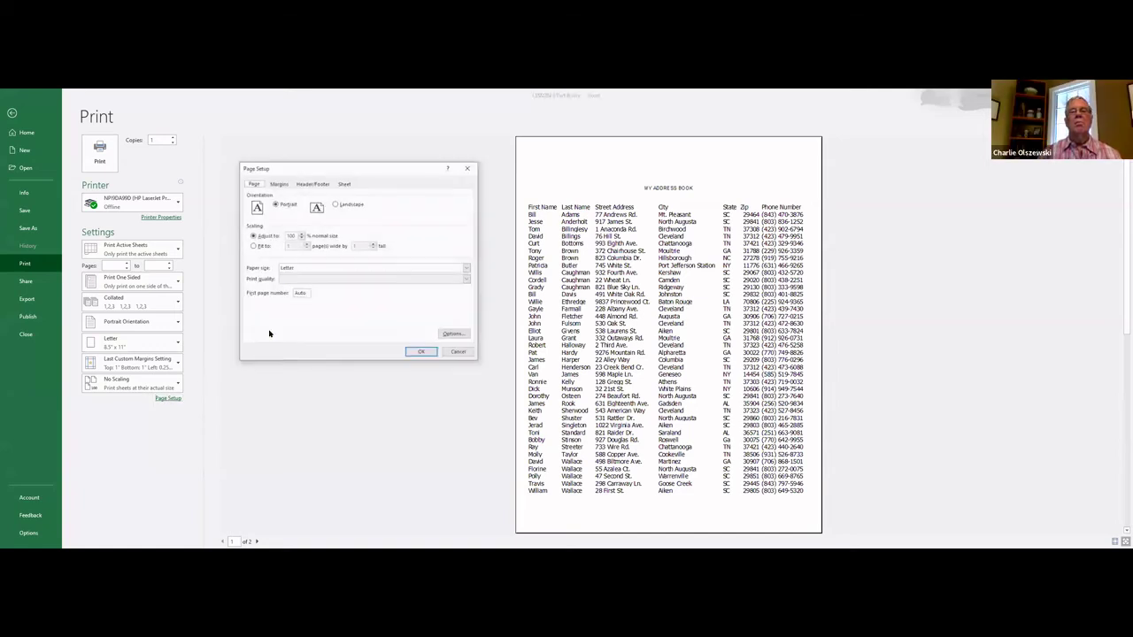
{"action": "left_click", "coordinate": [311, 184]}
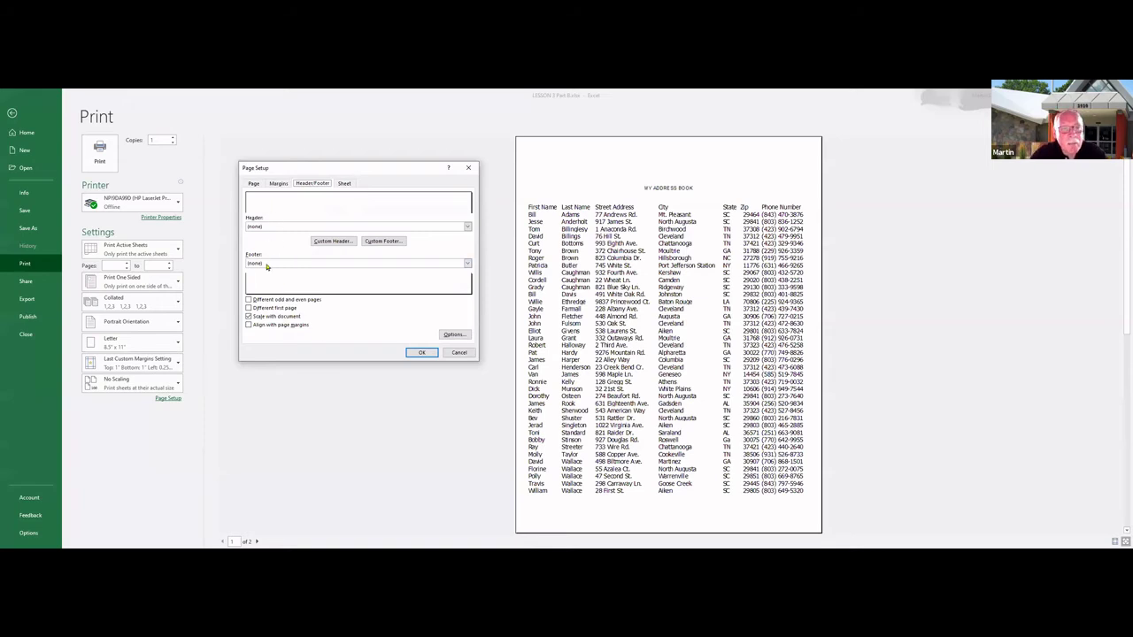
{"action": "left_click", "coordinate": [335, 242]}
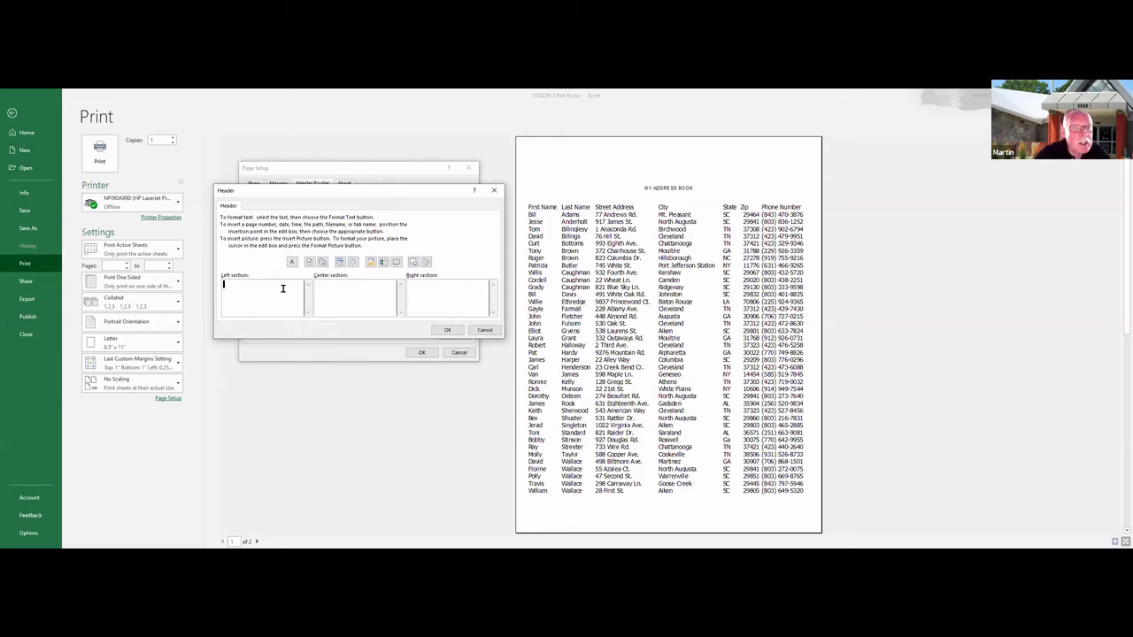
{"action": "left_click", "coordinate": [340, 263]}
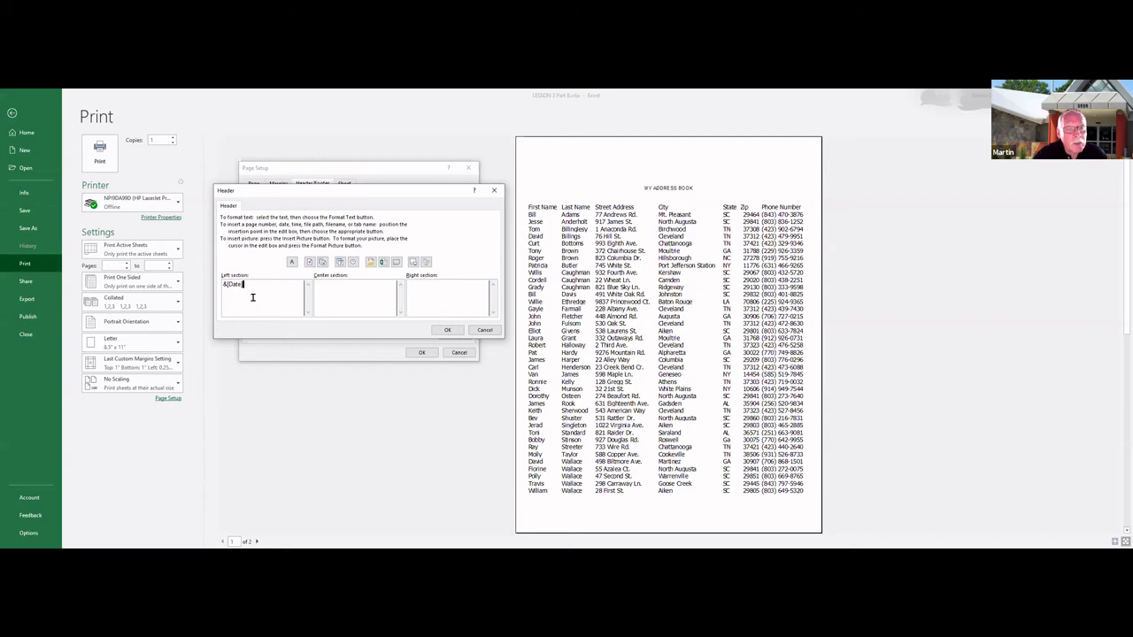
Format the custom header's center section text as Tahoma, Bold, size 16 with a double underline.
{"action": "left_click", "coordinate": [358, 290]}
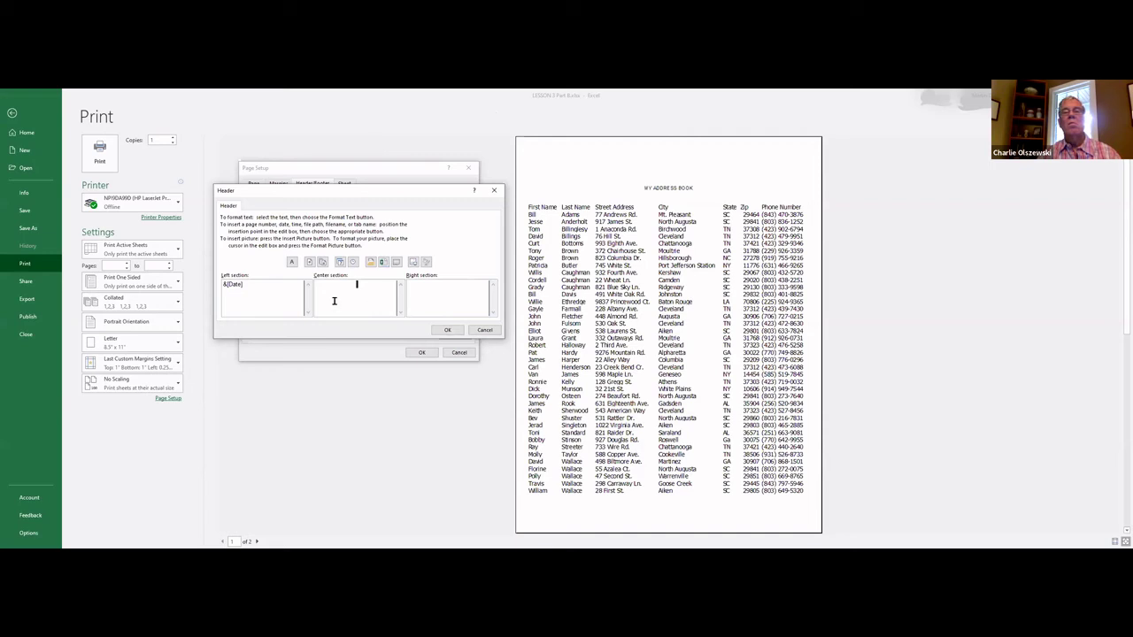
{"action": "left_click", "coordinate": [292, 263]}
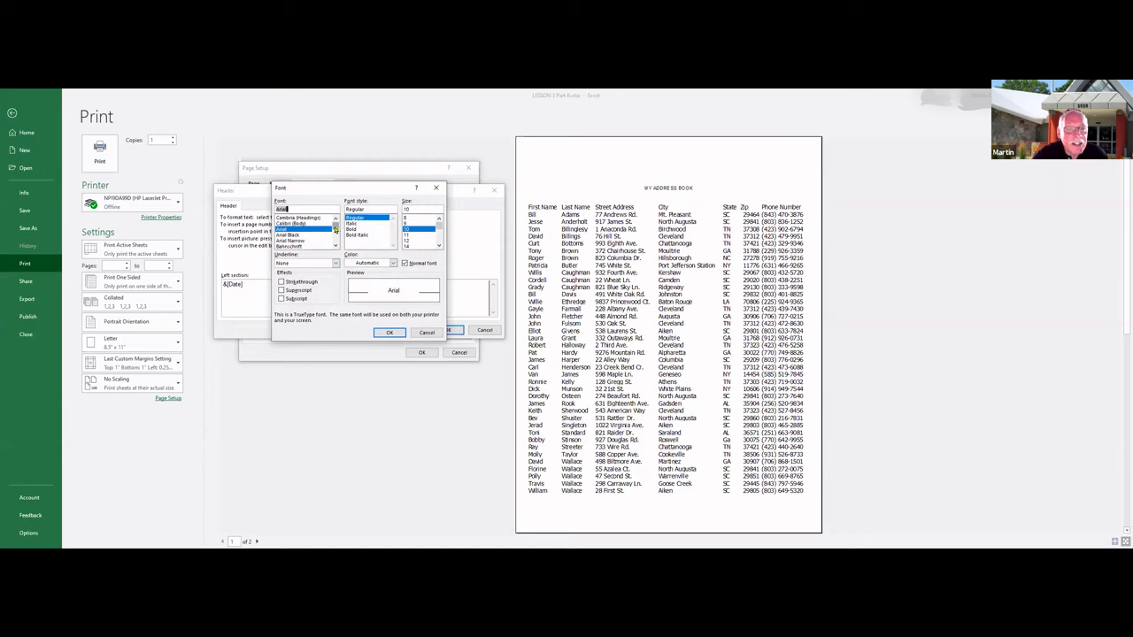
{"action": "left_click_drag", "start_coordinate": [336, 229], "coordinate": [337, 240]}
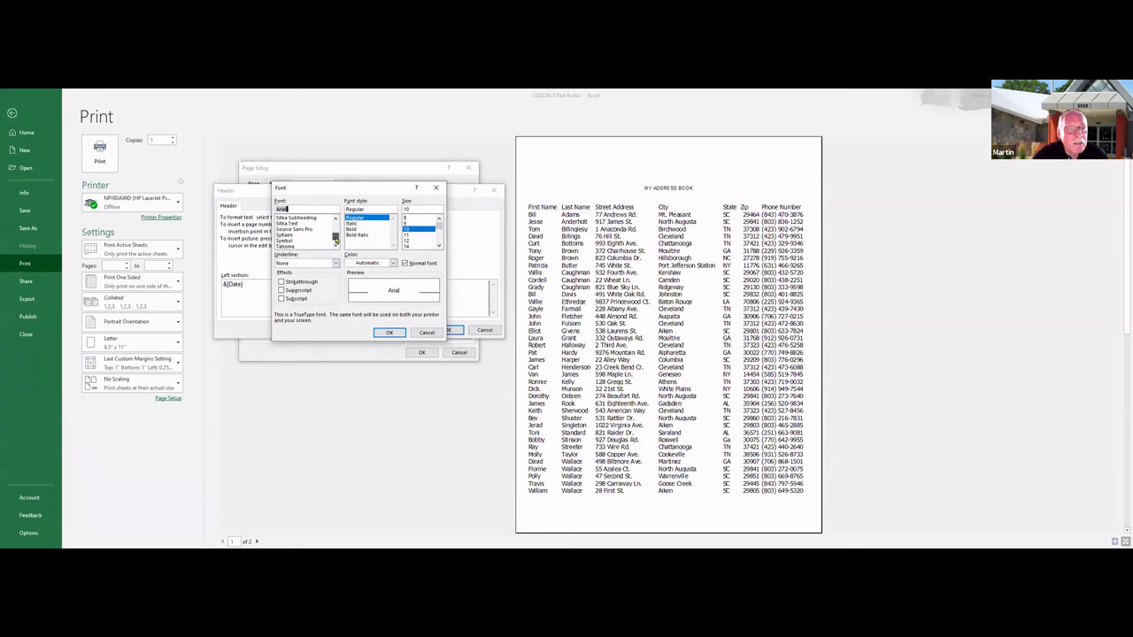
{"action": "left_click", "coordinate": [286, 247]}
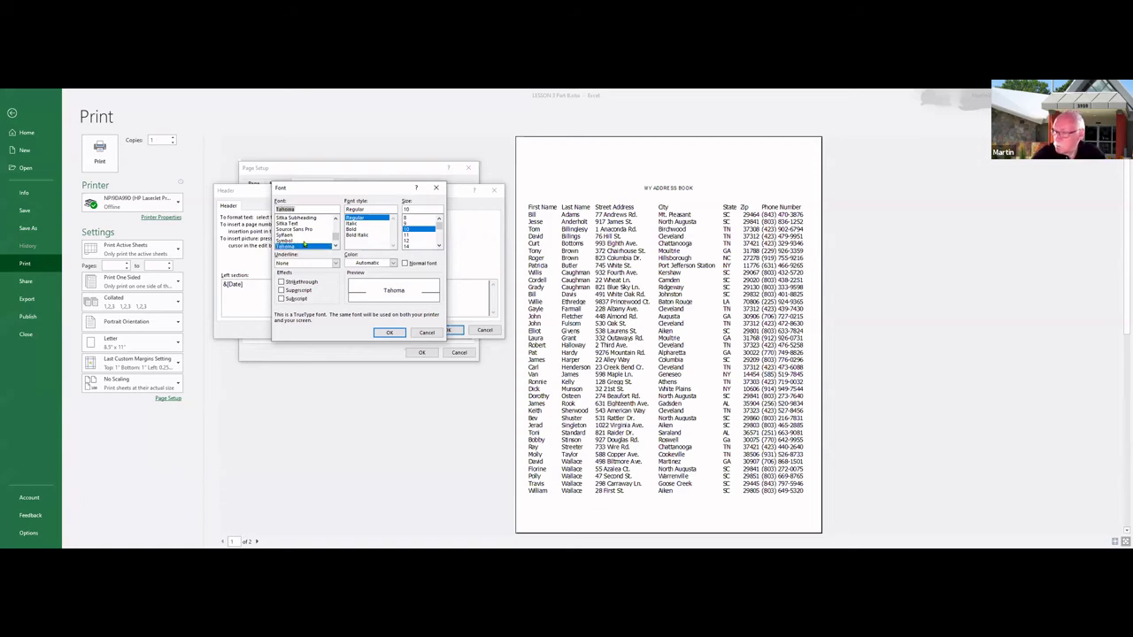
{"action": "left_click", "coordinate": [352, 229]}
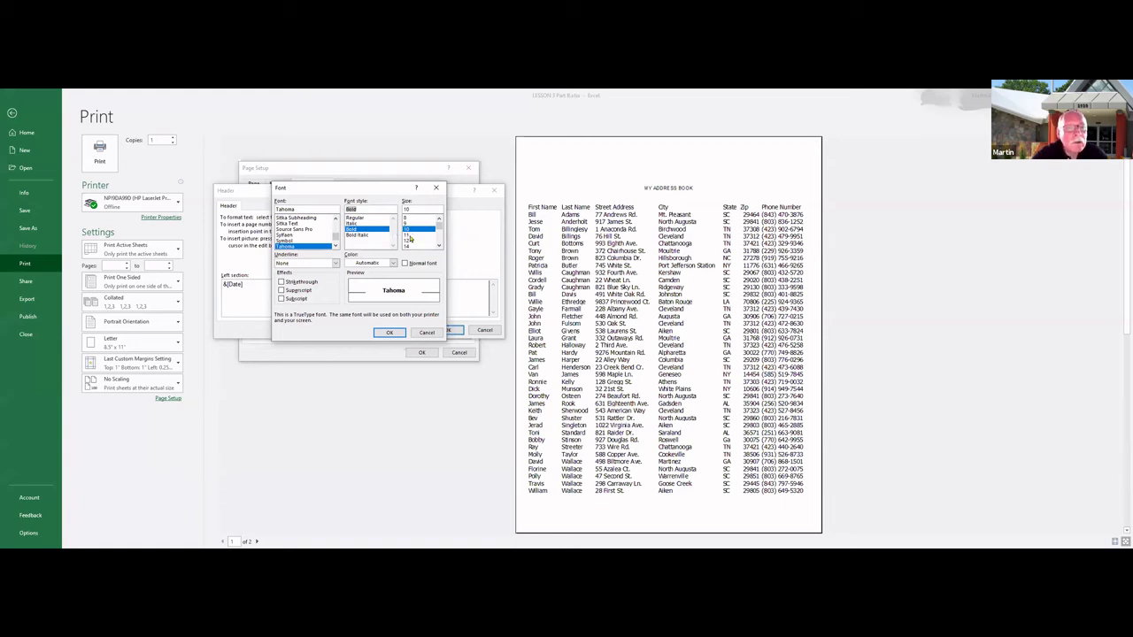
{"action": "left_click", "coordinate": [439, 246]}
{"action": "left_click", "coordinate": [439, 246]}
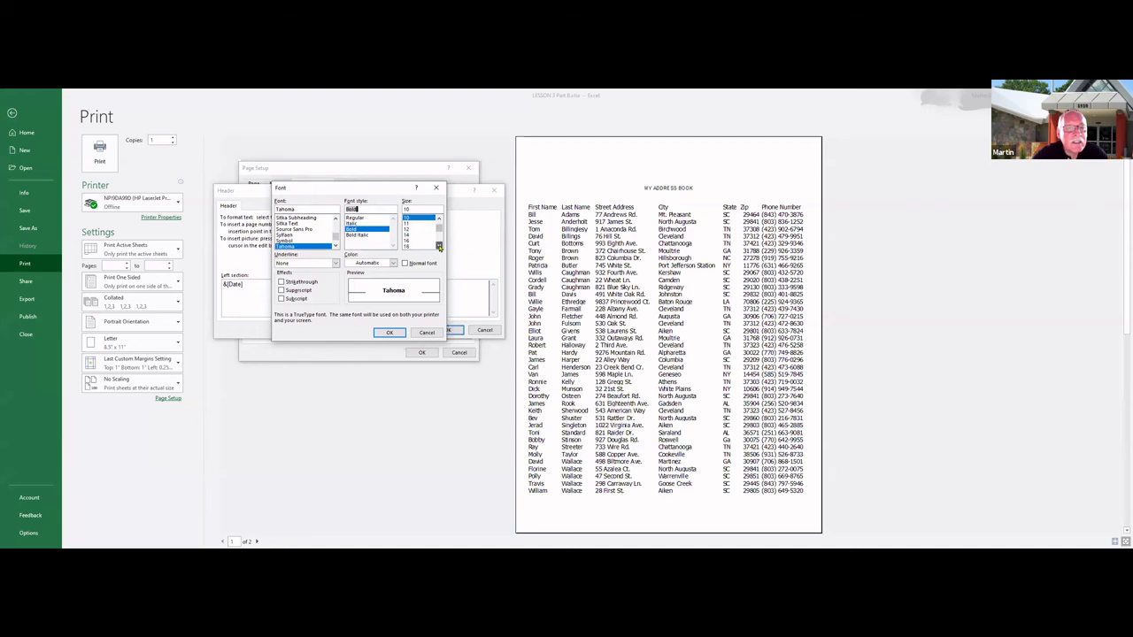
{"action": "left_click", "coordinate": [406, 241]}
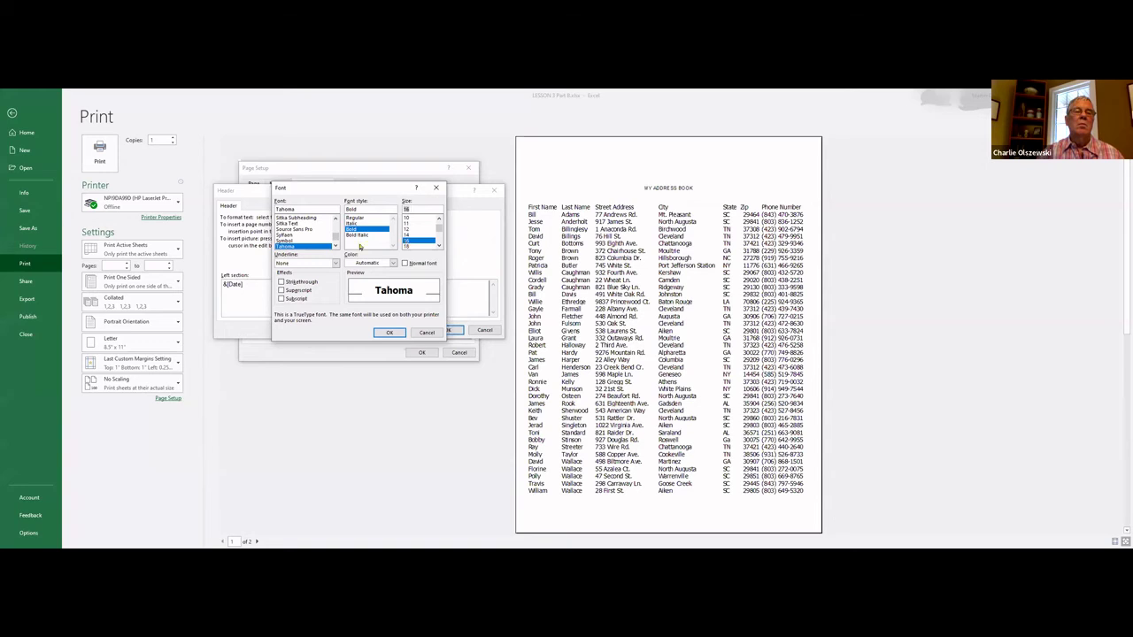
{"action": "left_click", "coordinate": [336, 265]}
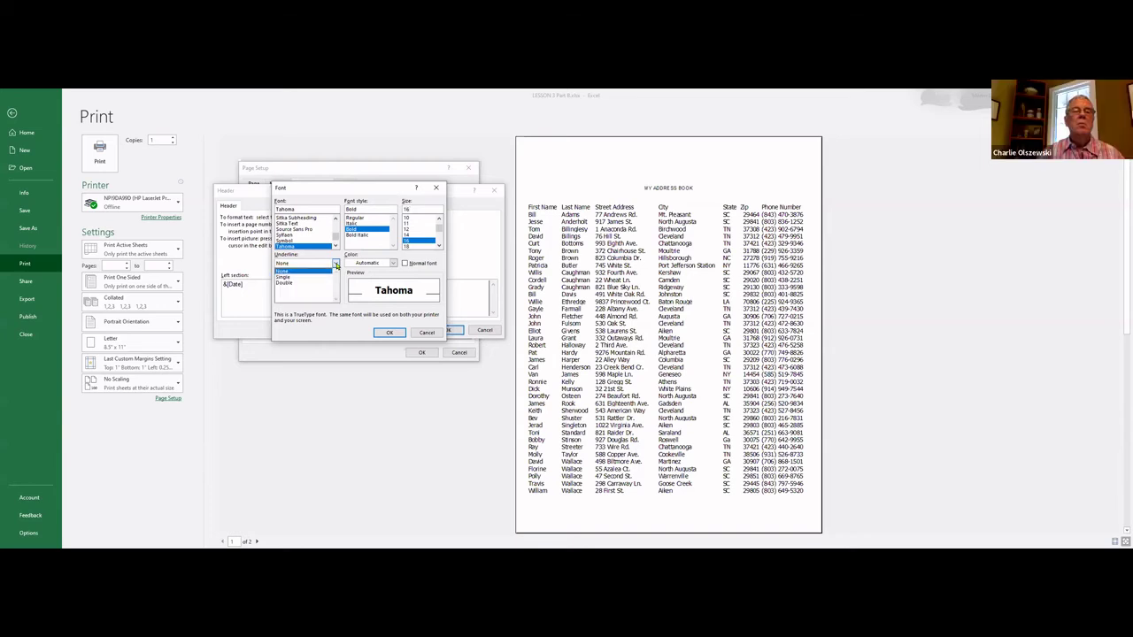
{"action": "left_click", "coordinate": [280, 282]}
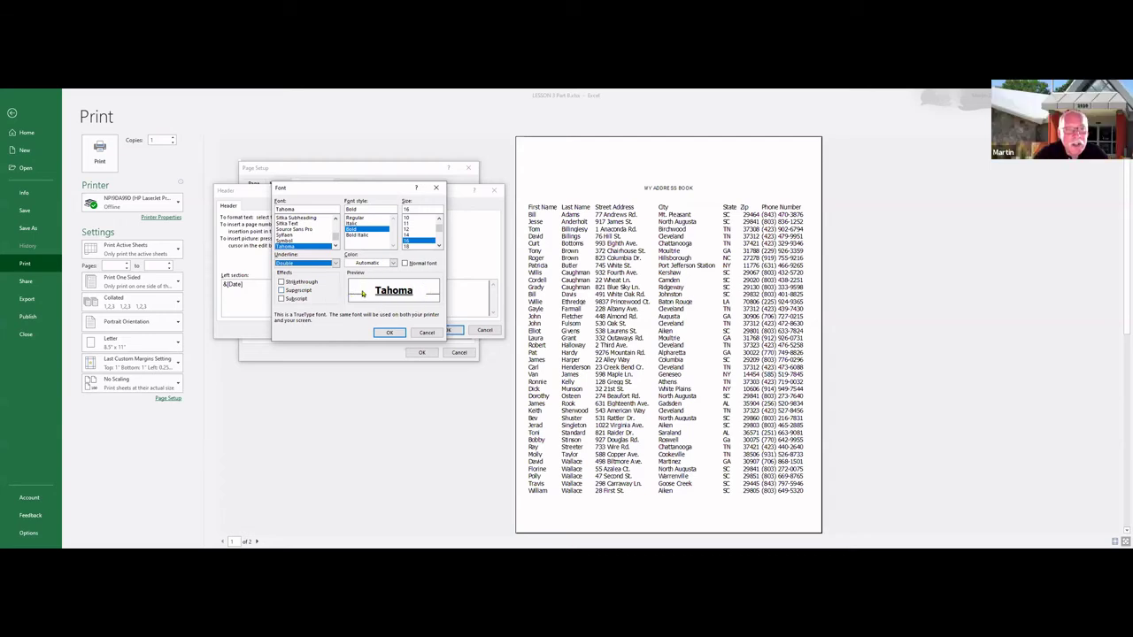
{"action": "left_click", "coordinate": [389, 334]}
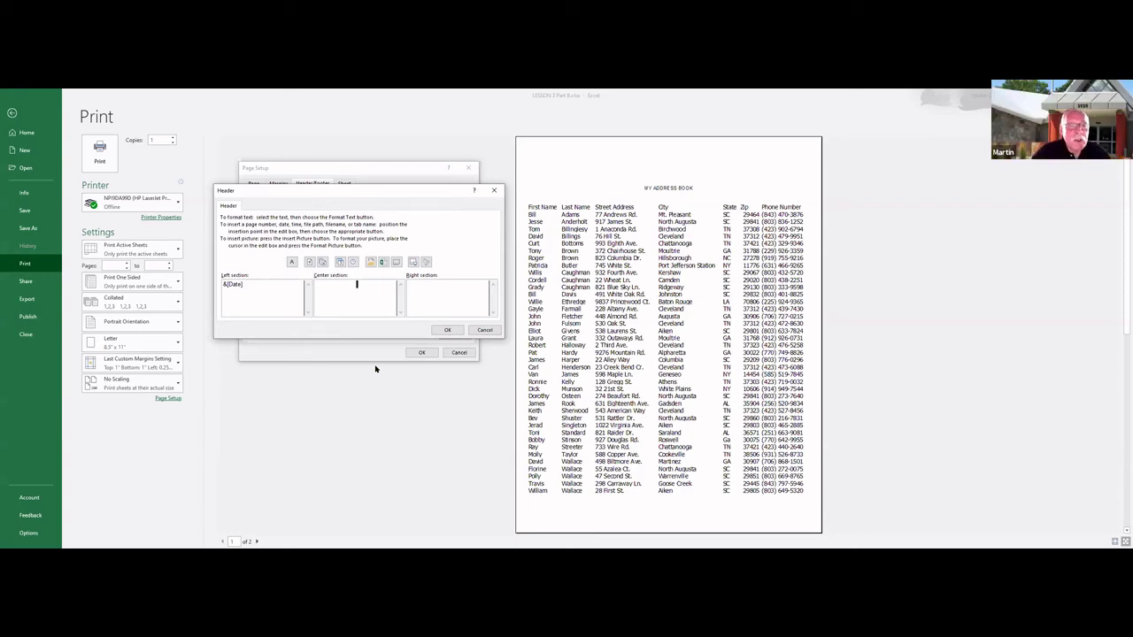
Enter the title "My Address Book" in the center section of the custom header.
{"action": "type", "text": "M"}
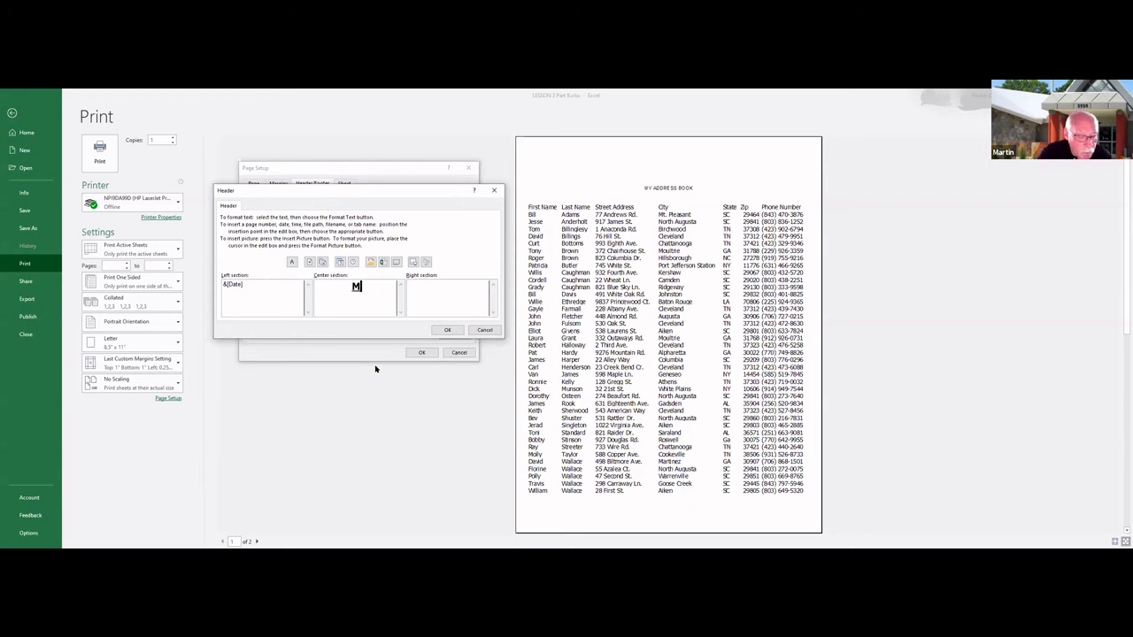
{"action": "type", "text": "y A"}
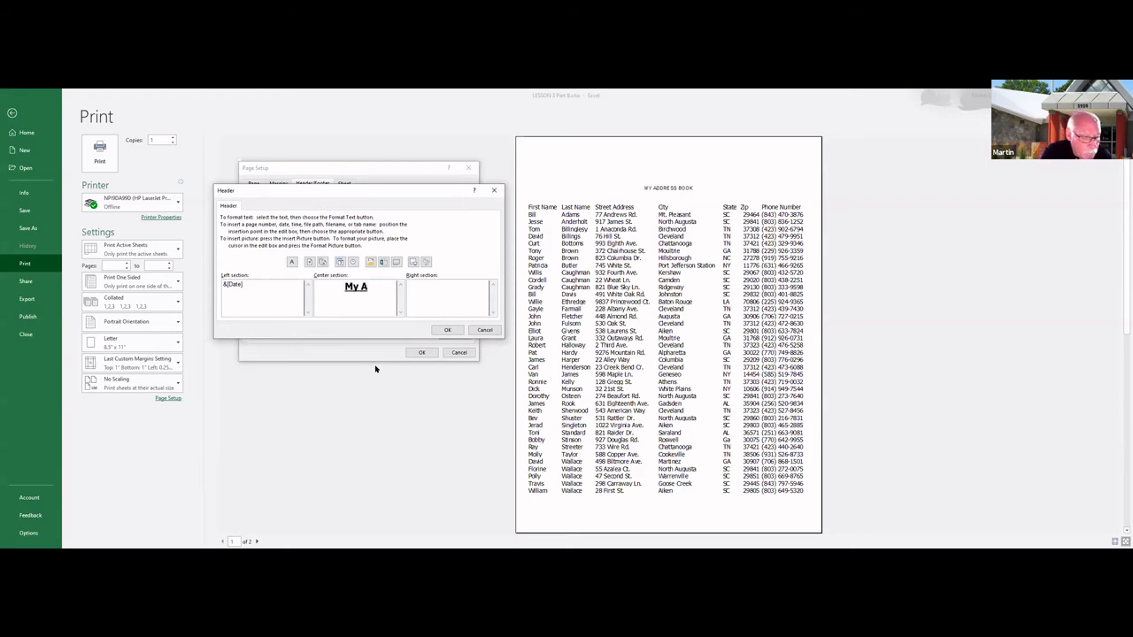
{"action": "type", "text": "ddress "}
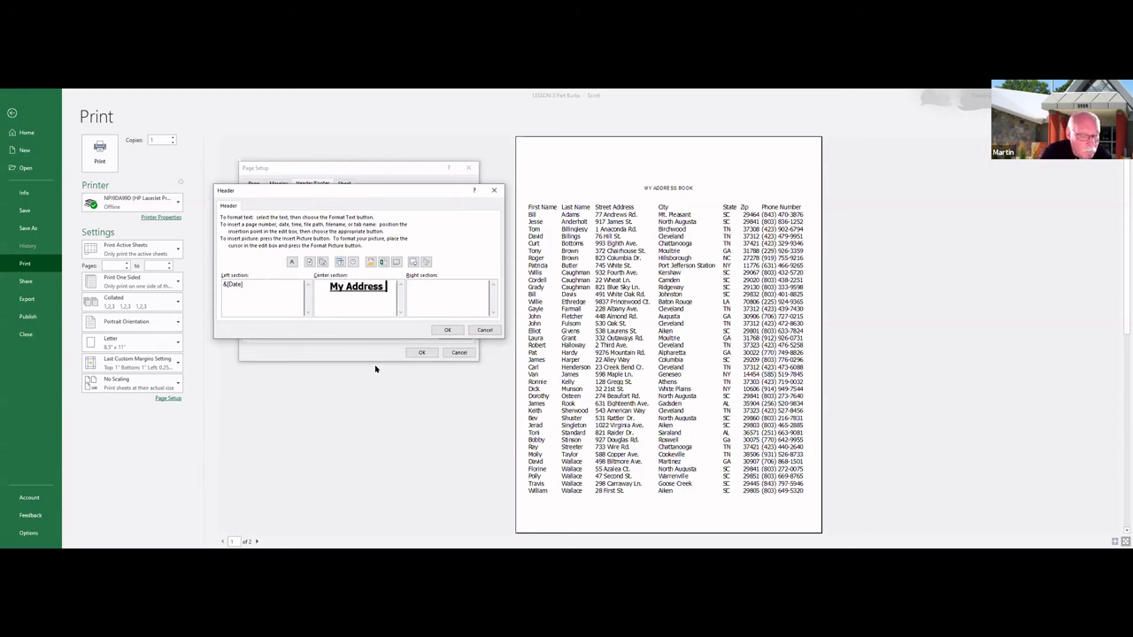
{"action": "type", "text": "Boo"}
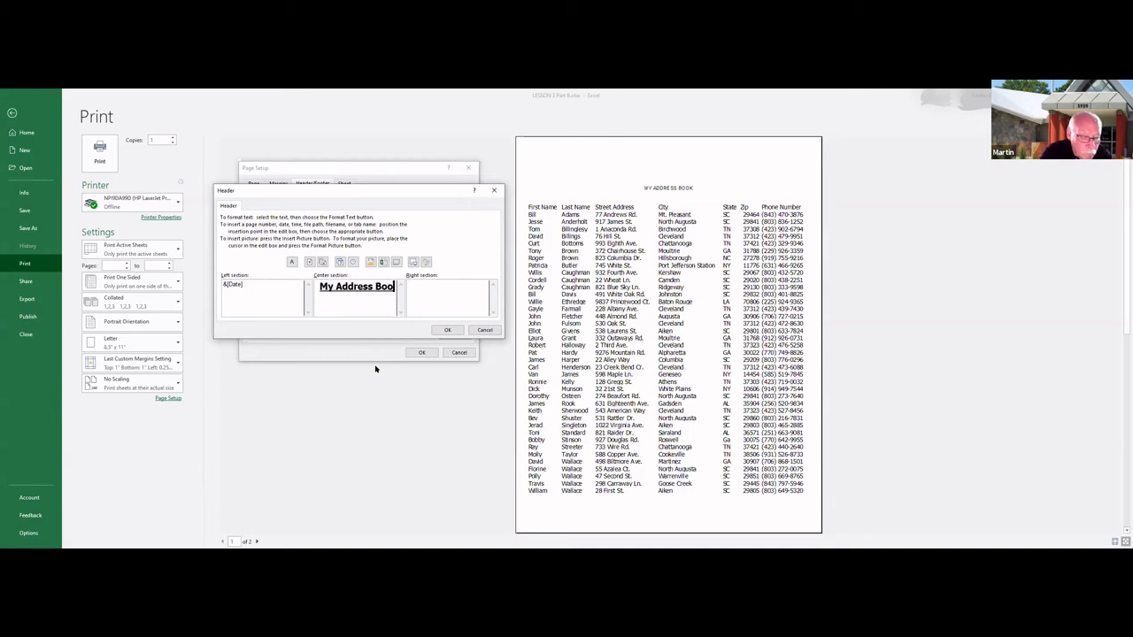
{"action": "type", "text": "k"}
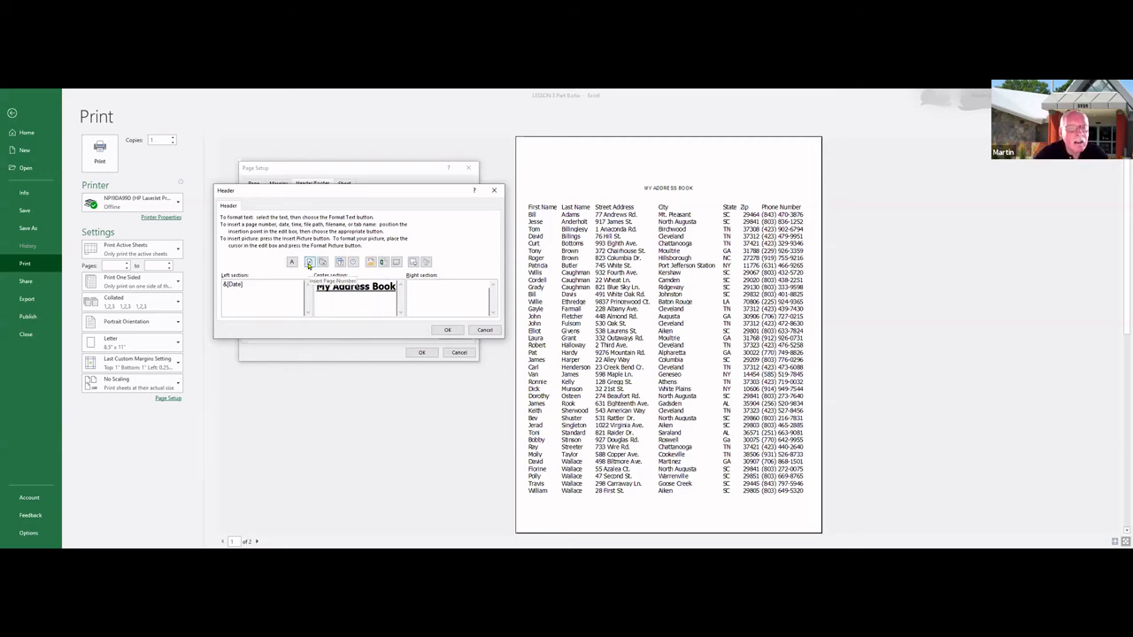
Insert the page number in the custom header's right section and apply the header to the address book.
{"action": "left_click", "coordinate": [309, 263]}
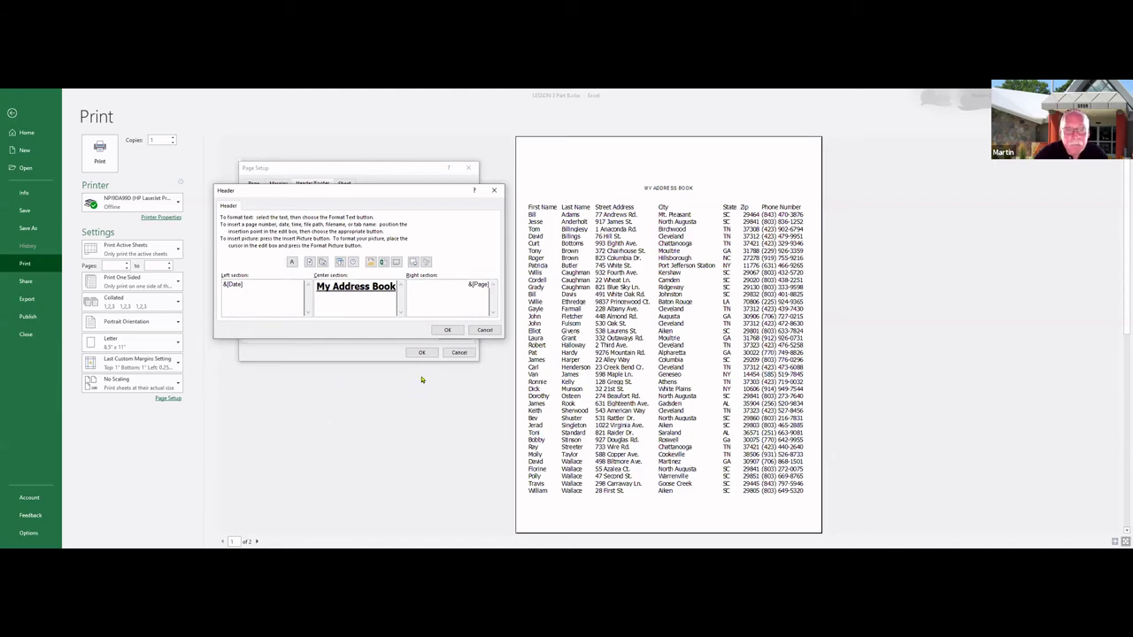
{"action": "left_click", "coordinate": [447, 331]}
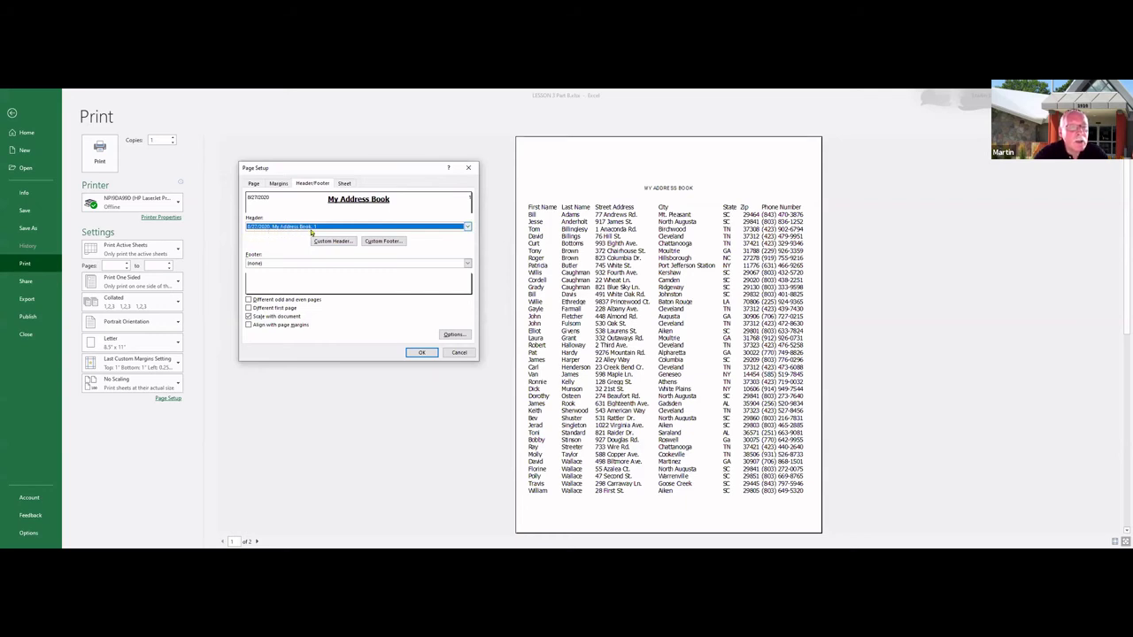
{"action": "left_click", "coordinate": [423, 354]}
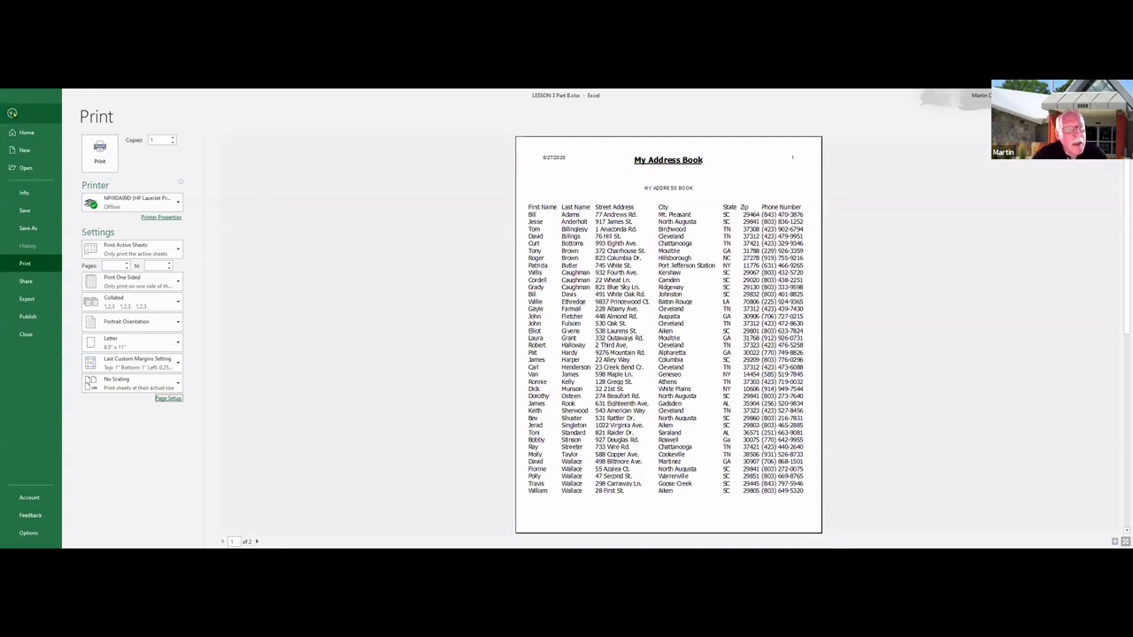
Try the "Over, then down" page order in the sheet's print setup and restore "Down, then over".
{"action": "left_click", "coordinate": [12, 112]}
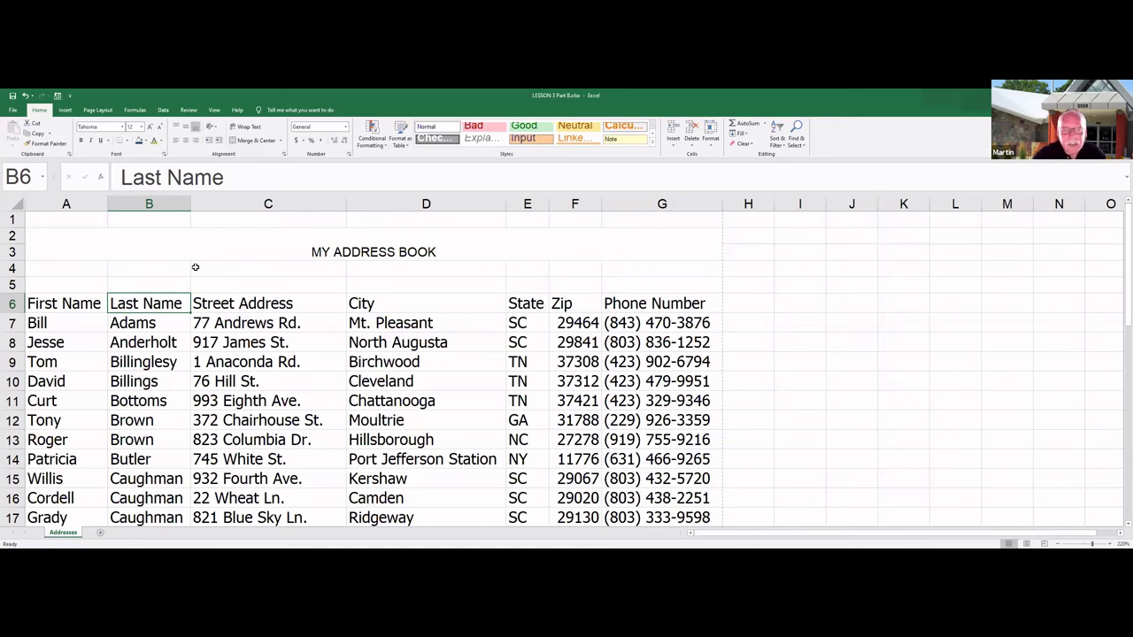
{"action": "left_click", "coordinate": [12, 110]}
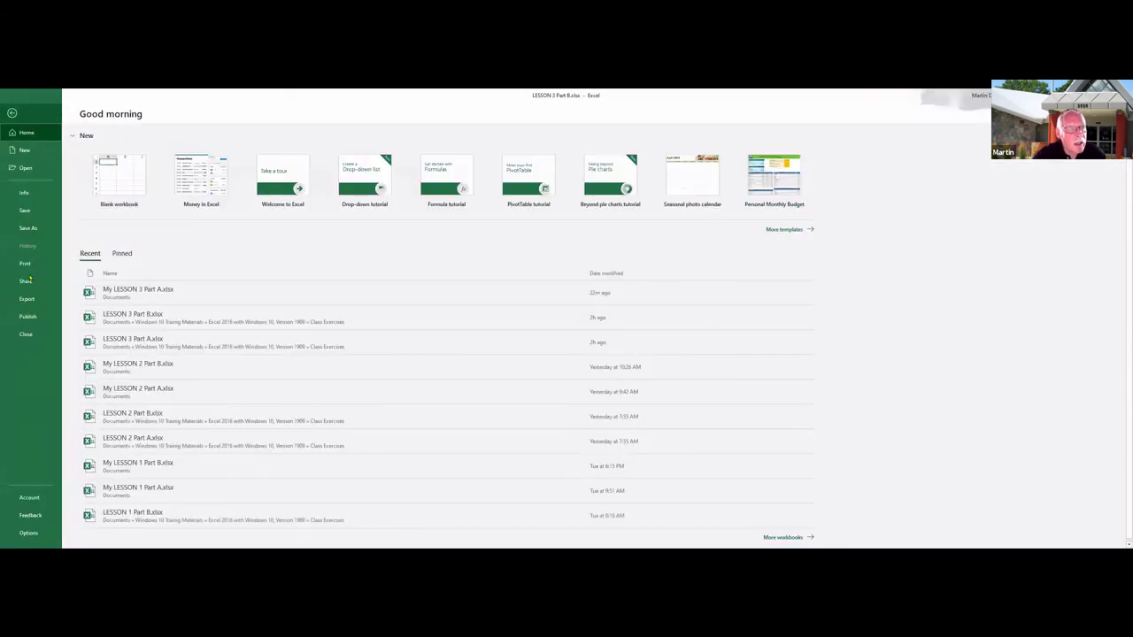
{"action": "left_click", "coordinate": [30, 264]}
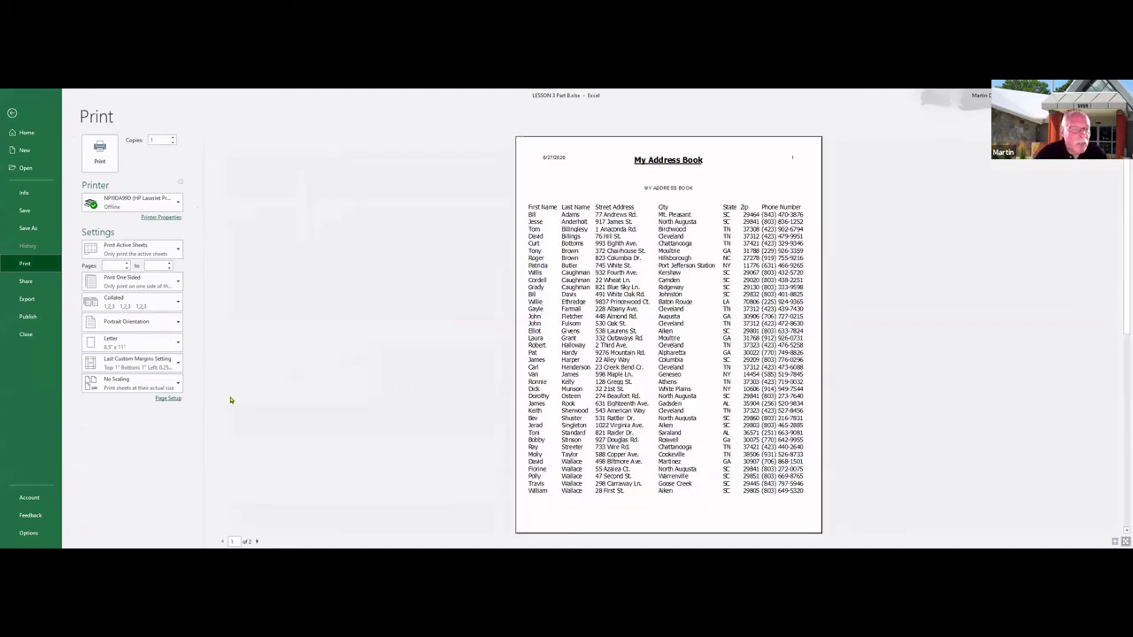
{"action": "left_click", "coordinate": [167, 400]}
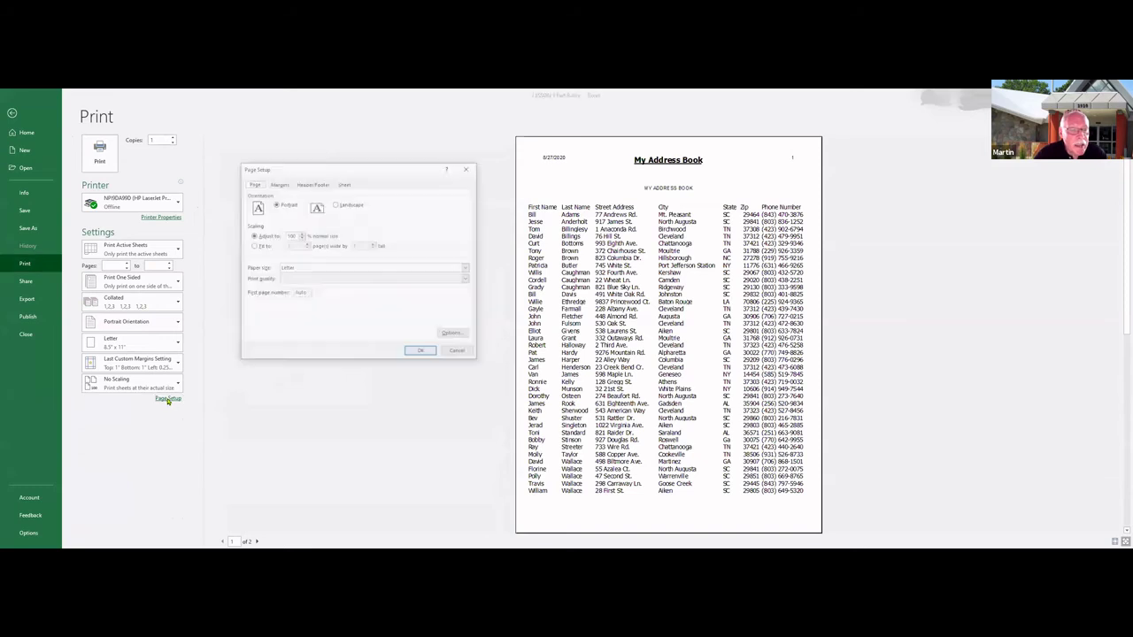
{"action": "left_click", "coordinate": [345, 183]}
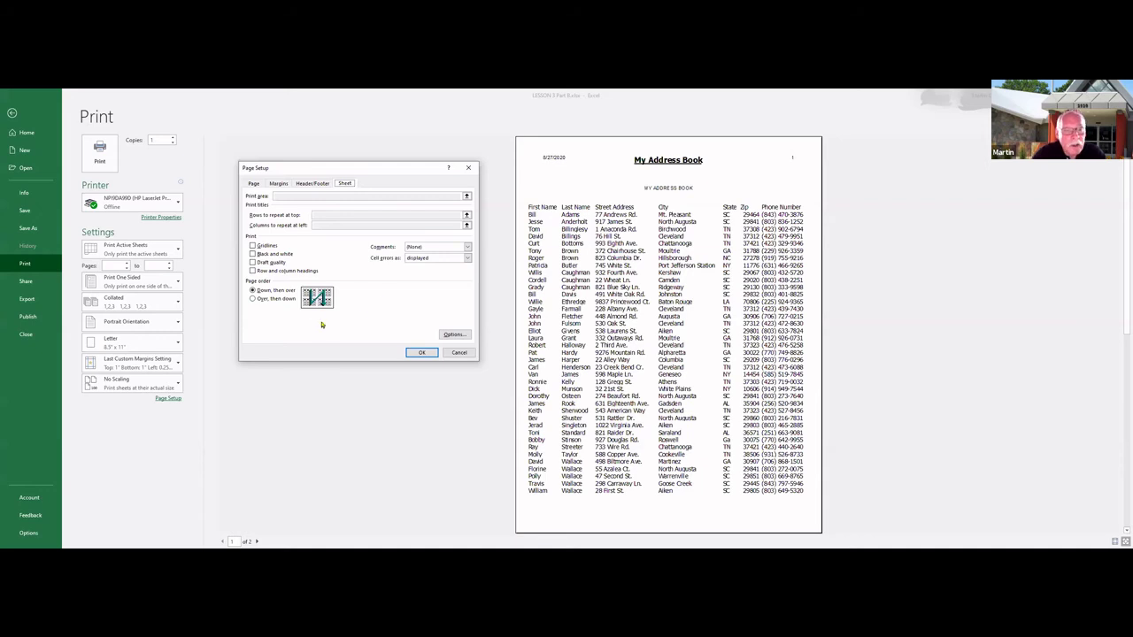
{"action": "left_click", "coordinate": [254, 299]}
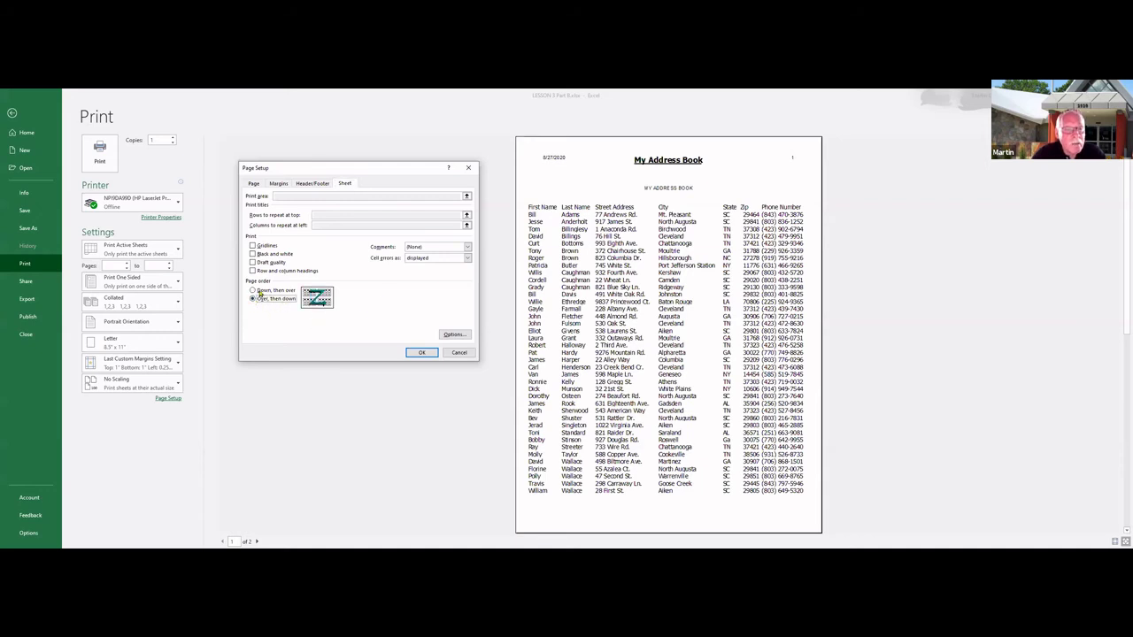
{"action": "left_click", "coordinate": [252, 292]}
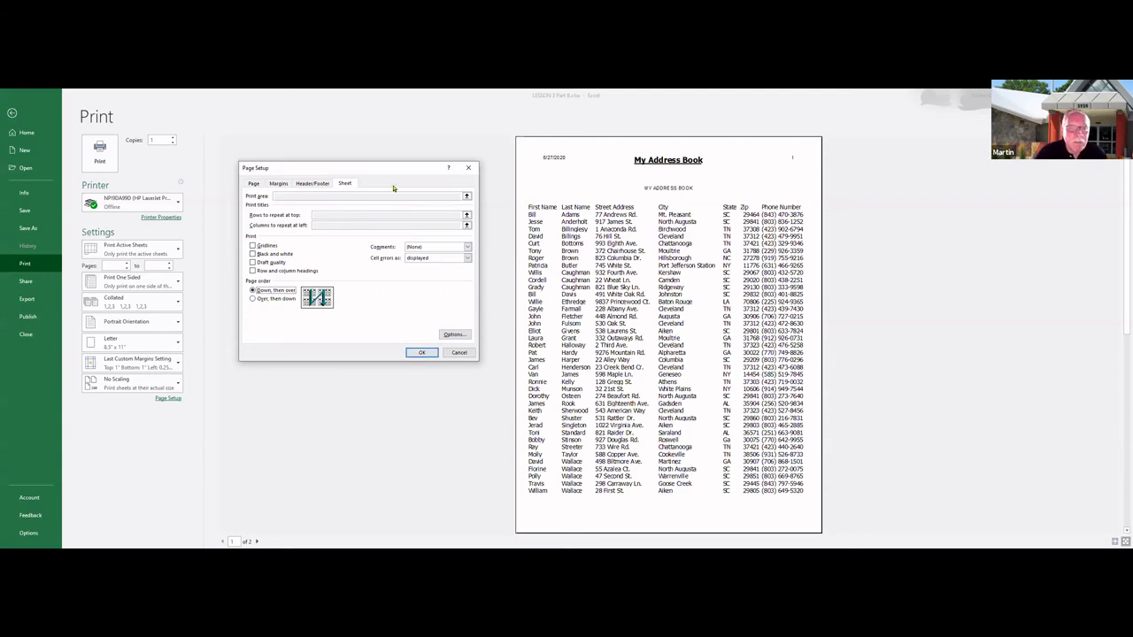
{"action": "left_click", "coordinate": [421, 353]}
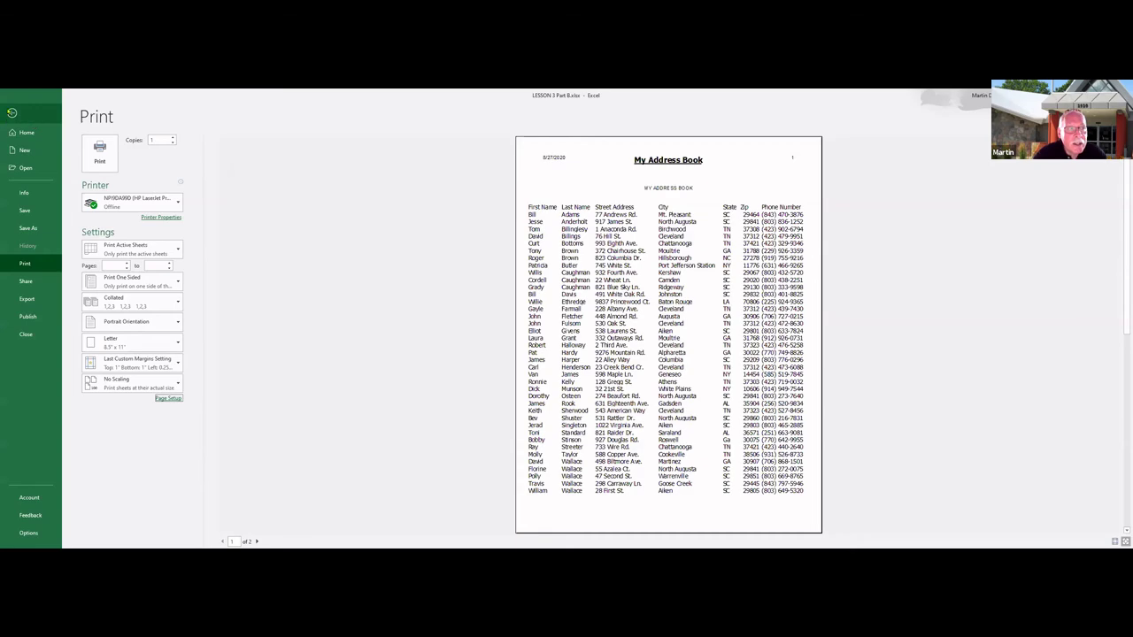
{"action": "left_click", "coordinate": [13, 114]}
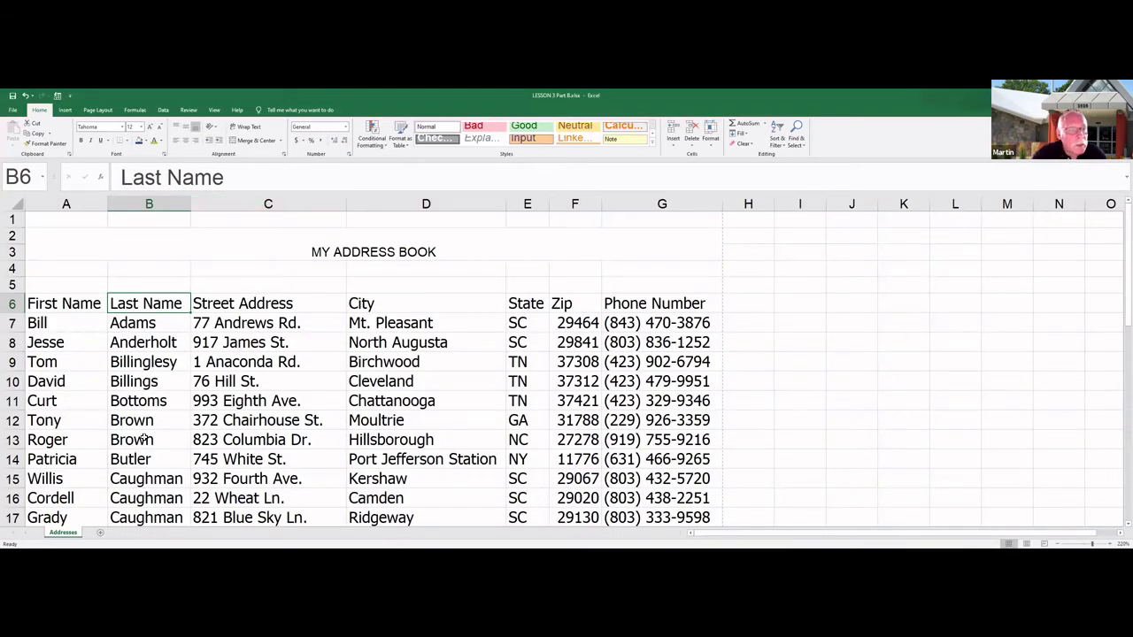
Apply solid outline and inside vertical borders to the whole address table, A6:G49.
{"action": "left_click", "coordinate": [66, 304]}
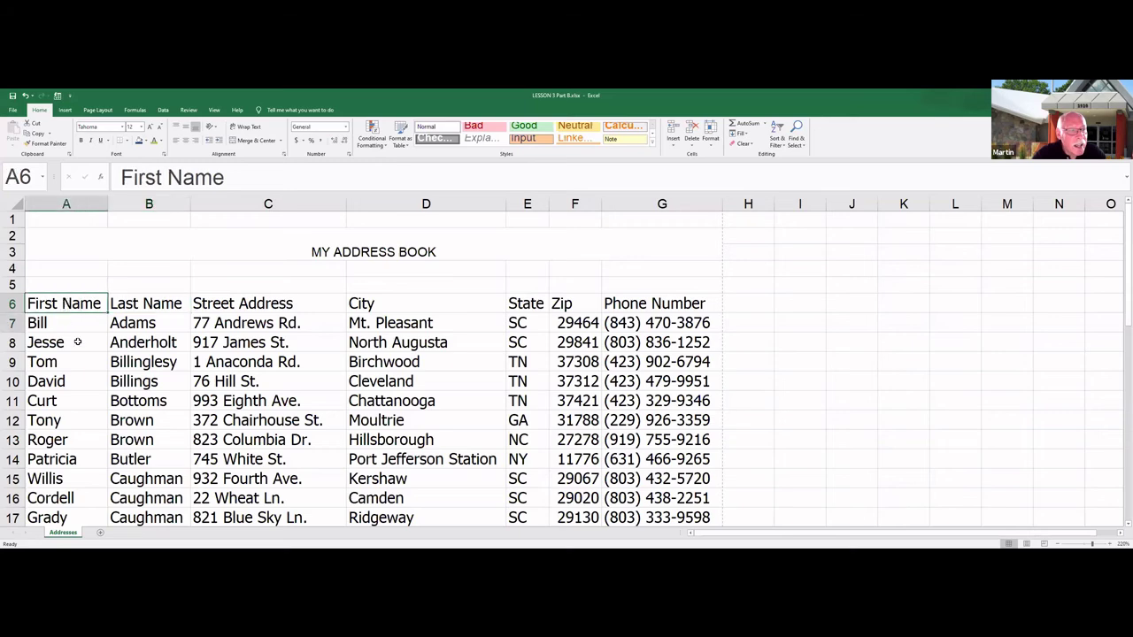
{"action": "mouse_move", "coordinate": [66, 306]}
{"action": "left_mouse_down"}
{"action": "mouse_move", "coordinate": [528, 499]}
{"action": "mouse_move", "coordinate": [575, 498]}
{"action": "mouse_move", "coordinate": [603, 532]}
{"action": "left_mouse_up"}
{"action": "key", "text": "ctrl+shift+Down"}
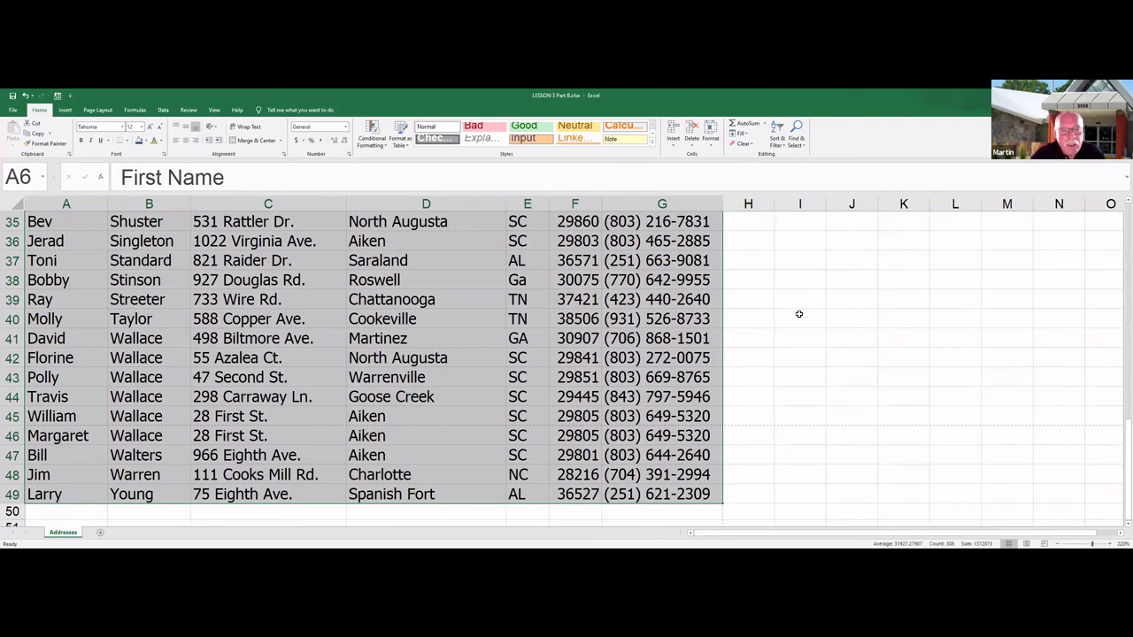
{"action": "scroll", "coordinate": [801, 313], "scroll_direction": "up", "scroll_amount": 1}
{"action": "scroll", "coordinate": [800, 313], "scroll_direction": "up", "scroll_amount": 11}
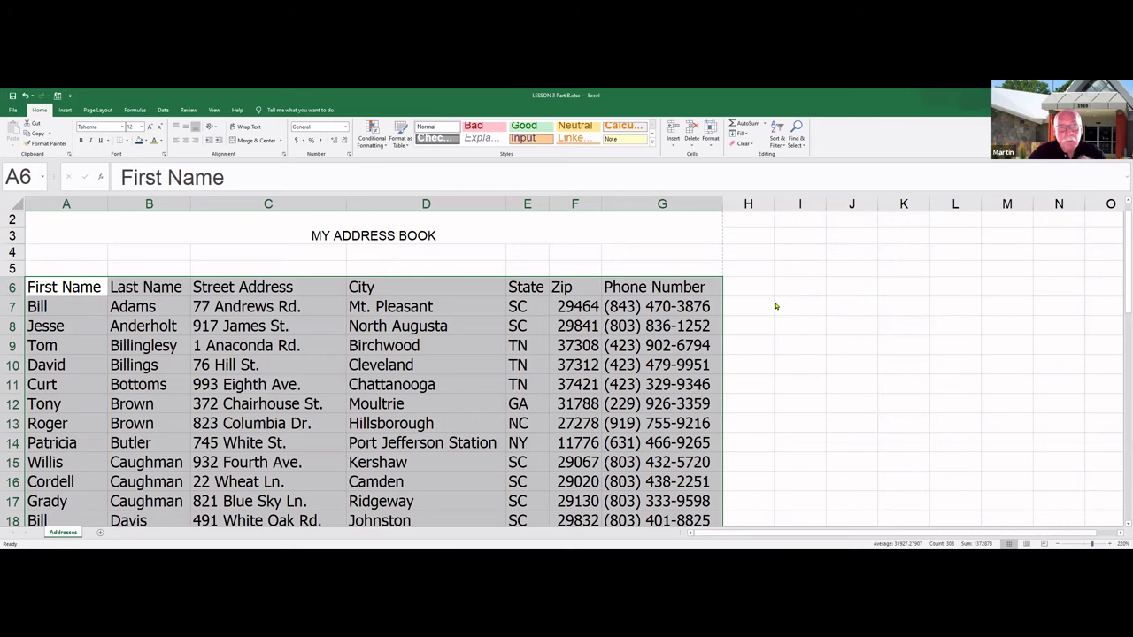
{"action": "key", "text": "ctrl+1"}
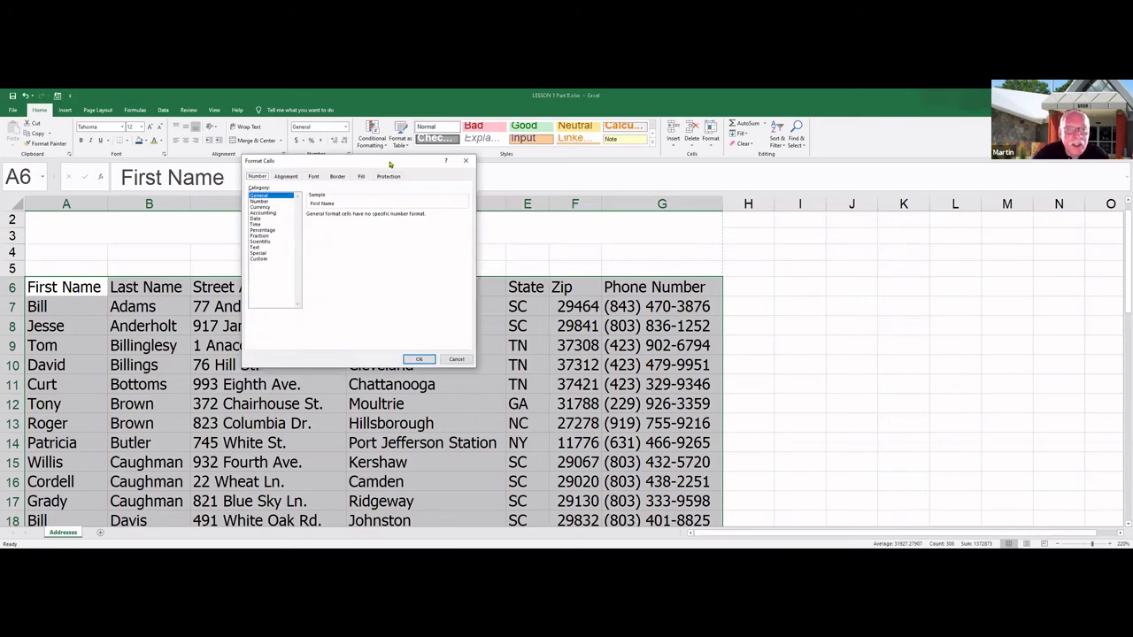
{"action": "left_click_drag", "start_coordinate": [389, 164], "coordinate": [751, 179]}
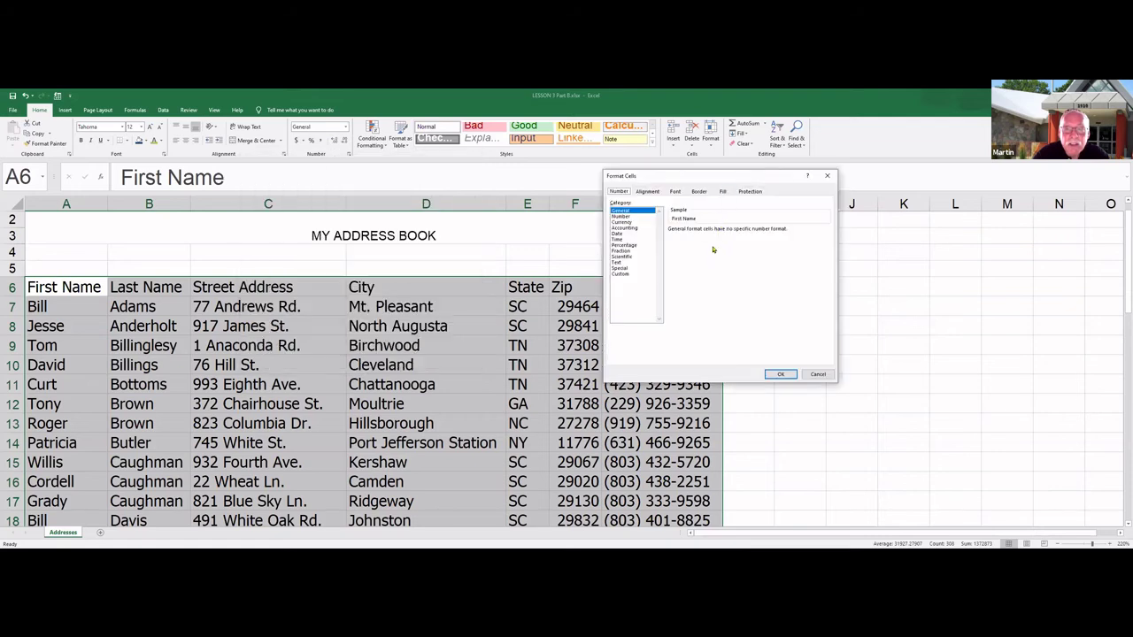
{"action": "left_click", "coordinate": [699, 192]}
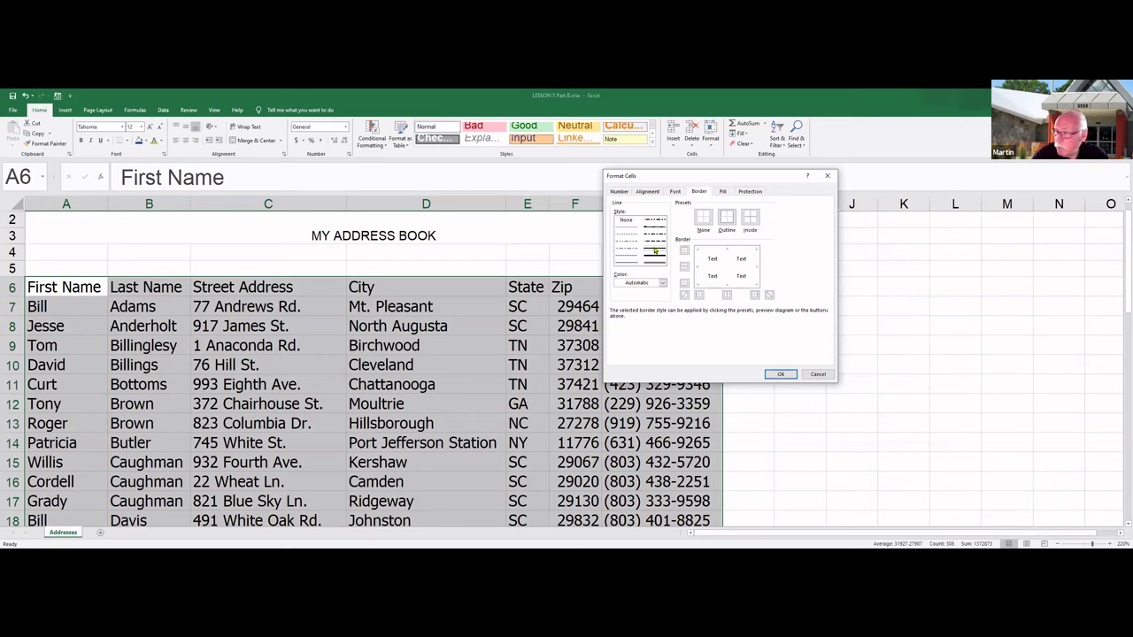
{"action": "left_click", "coordinate": [728, 219]}
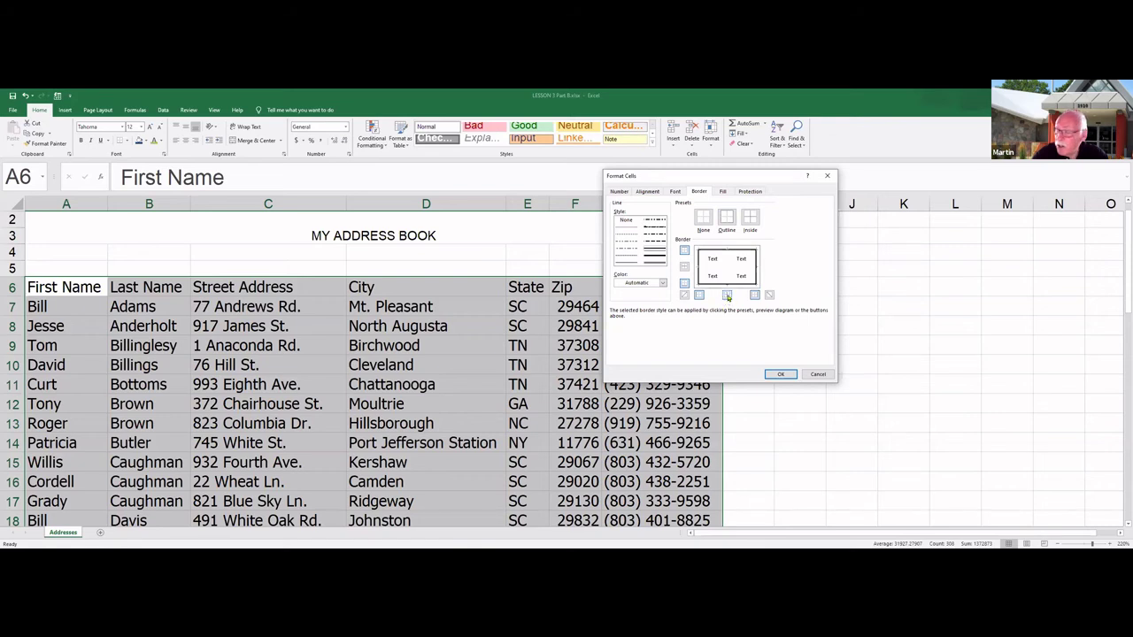
{"action": "left_click", "coordinate": [727, 295]}
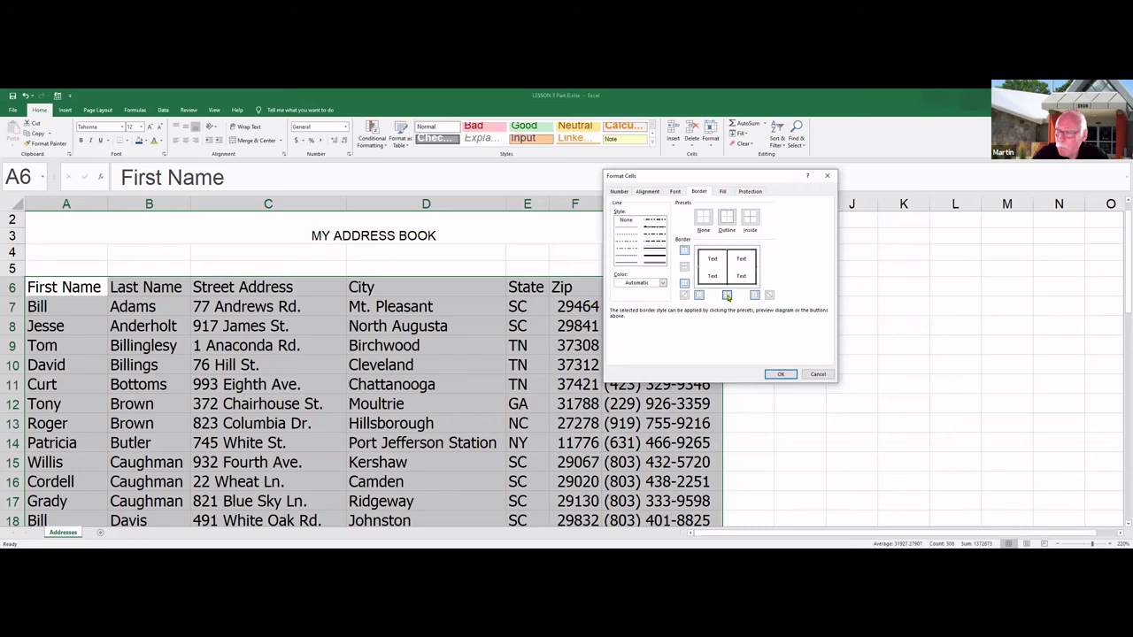
{"action": "left_click", "coordinate": [778, 375]}
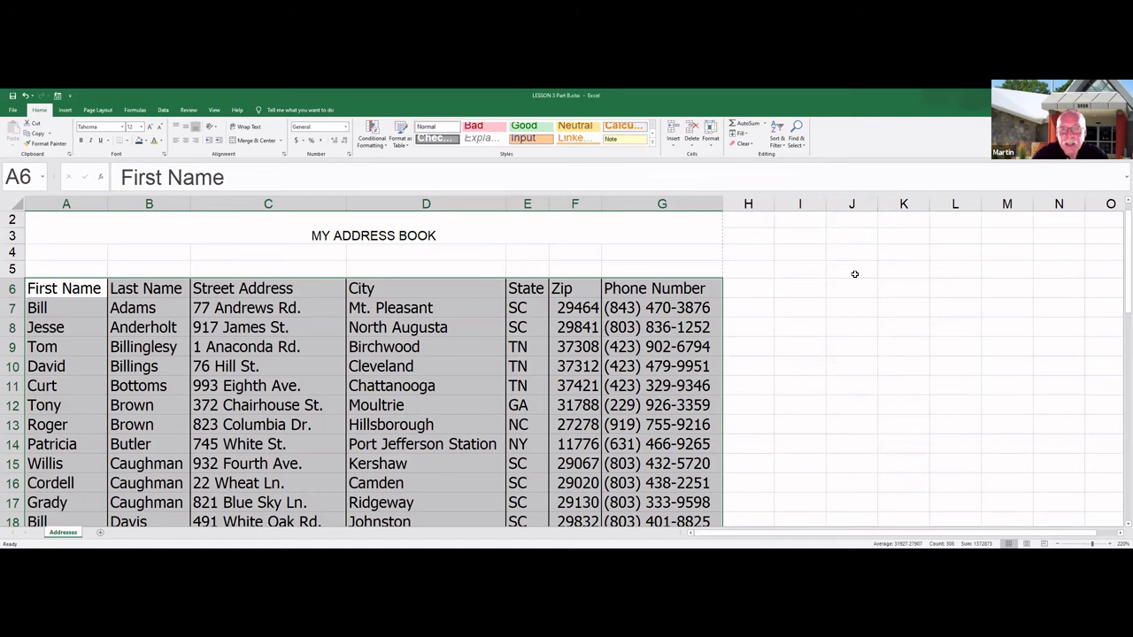
{"action": "left_click", "coordinate": [856, 274]}
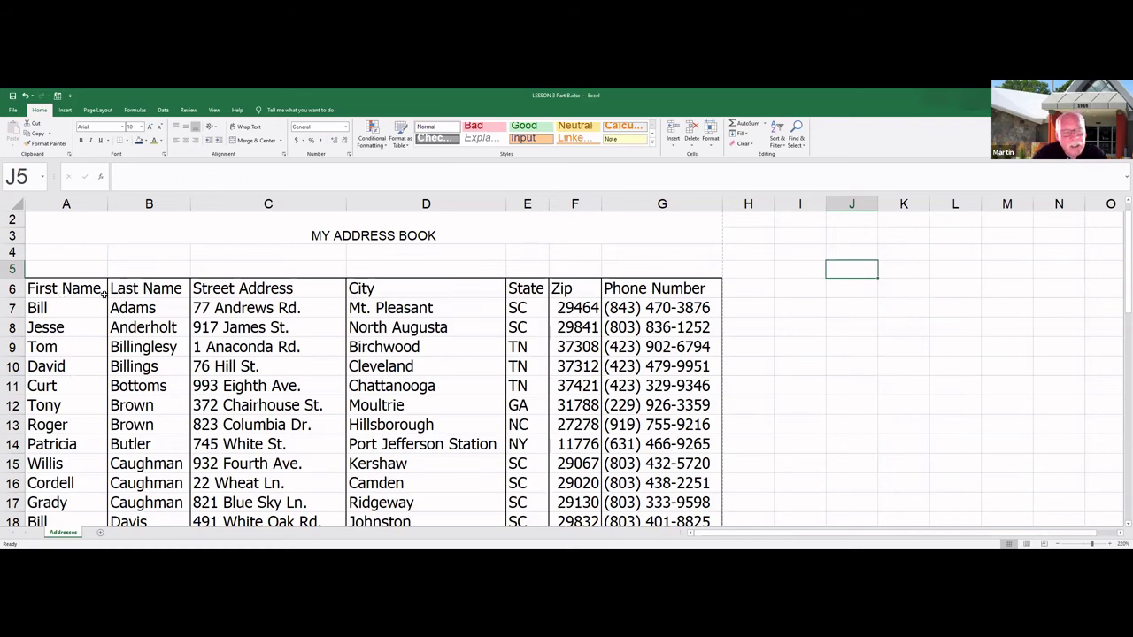
Add a double-line bottom border to the column headings in A6:G6.
{"action": "left_click_drag", "start_coordinate": [64, 288], "coordinate": [657, 289]}
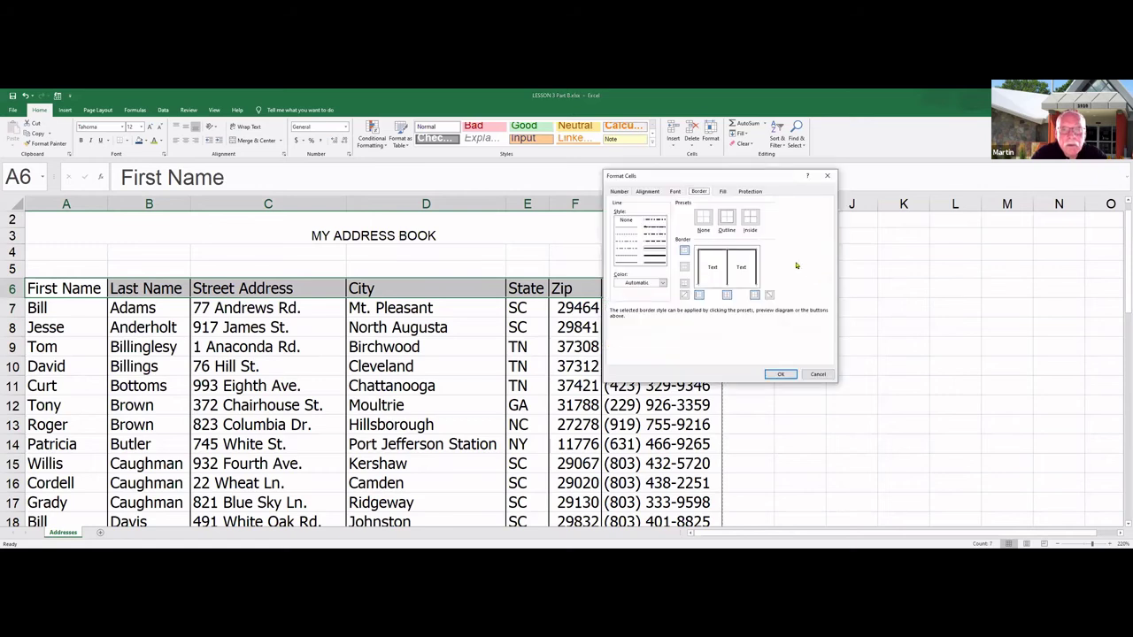
{"action": "key", "text": "ctrl+1"}
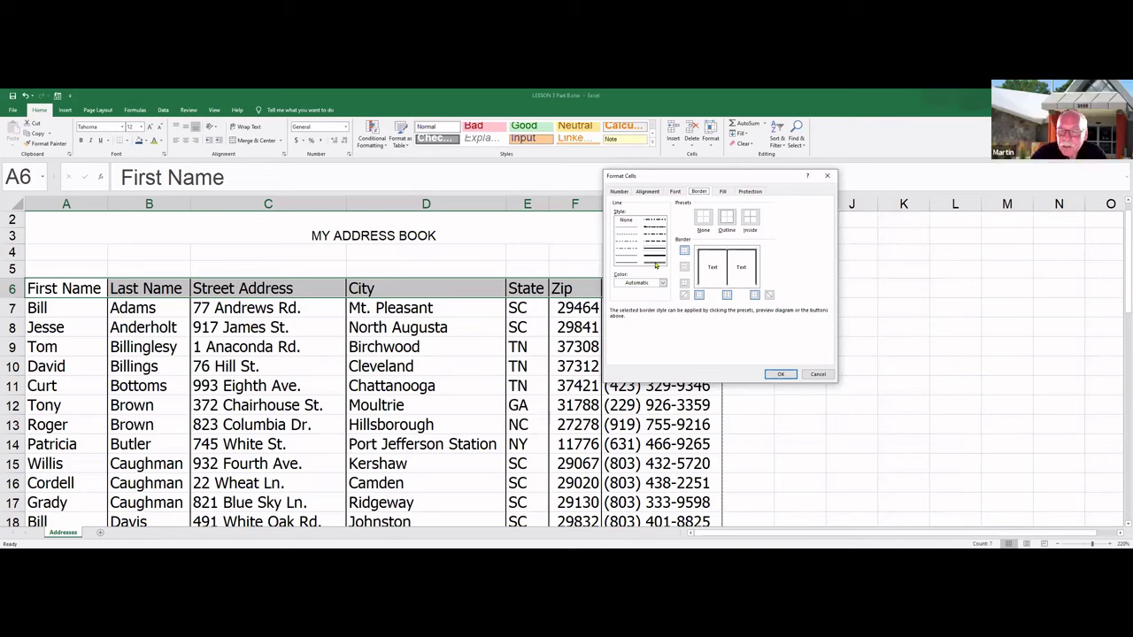
{"action": "left_click", "coordinate": [655, 258]}
{"action": "left_click", "coordinate": [659, 264]}
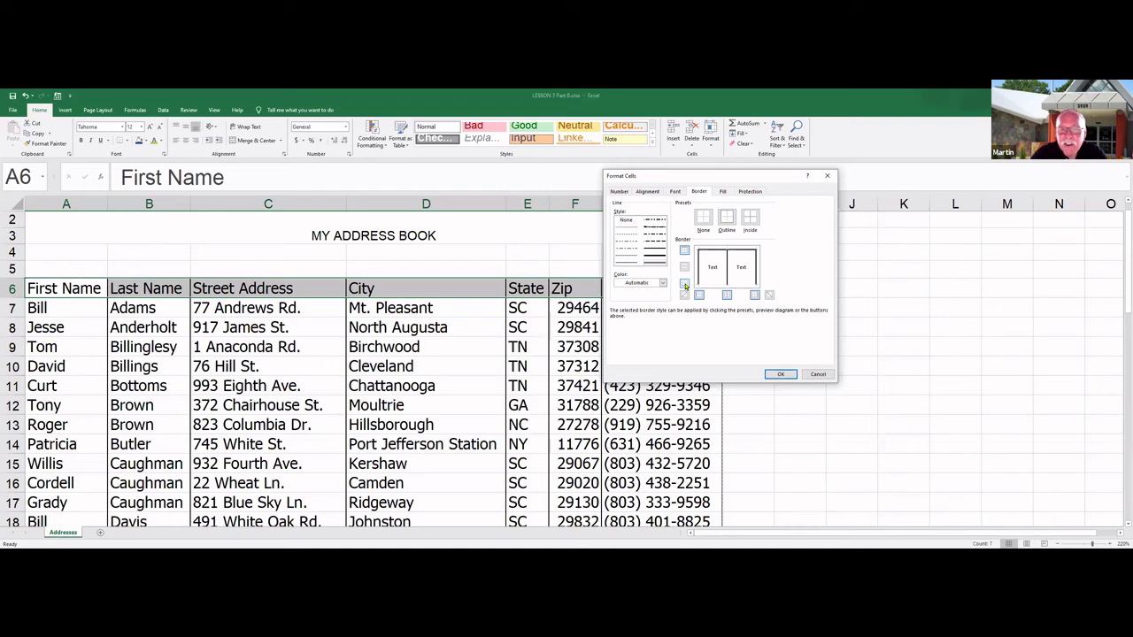
{"action": "left_click", "coordinate": [685, 286]}
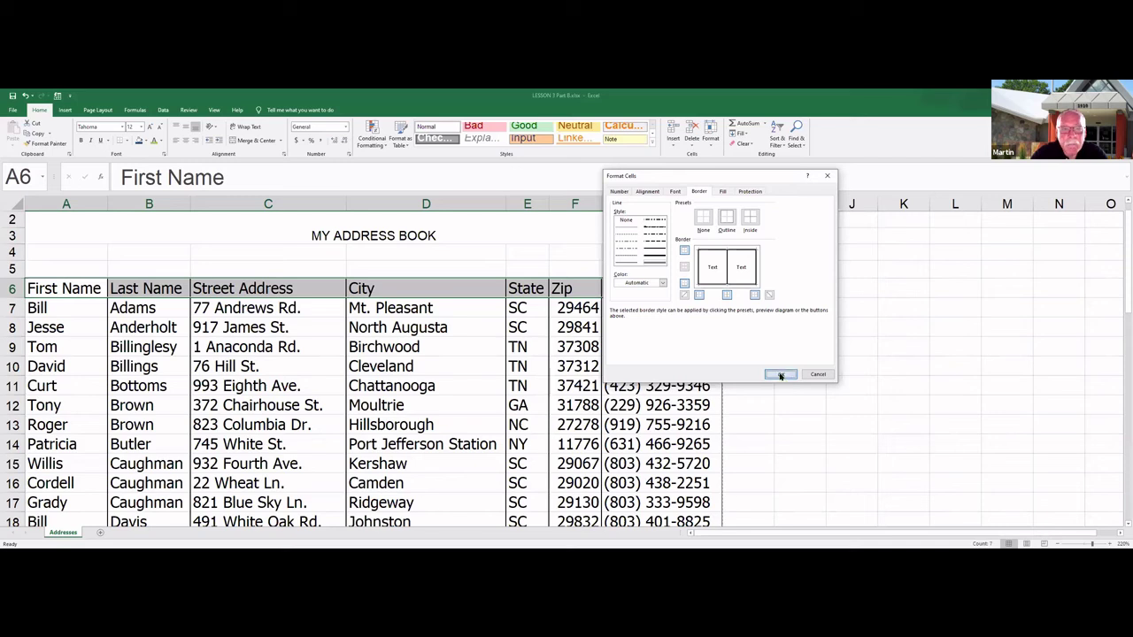
{"action": "key", "text": "Return"}
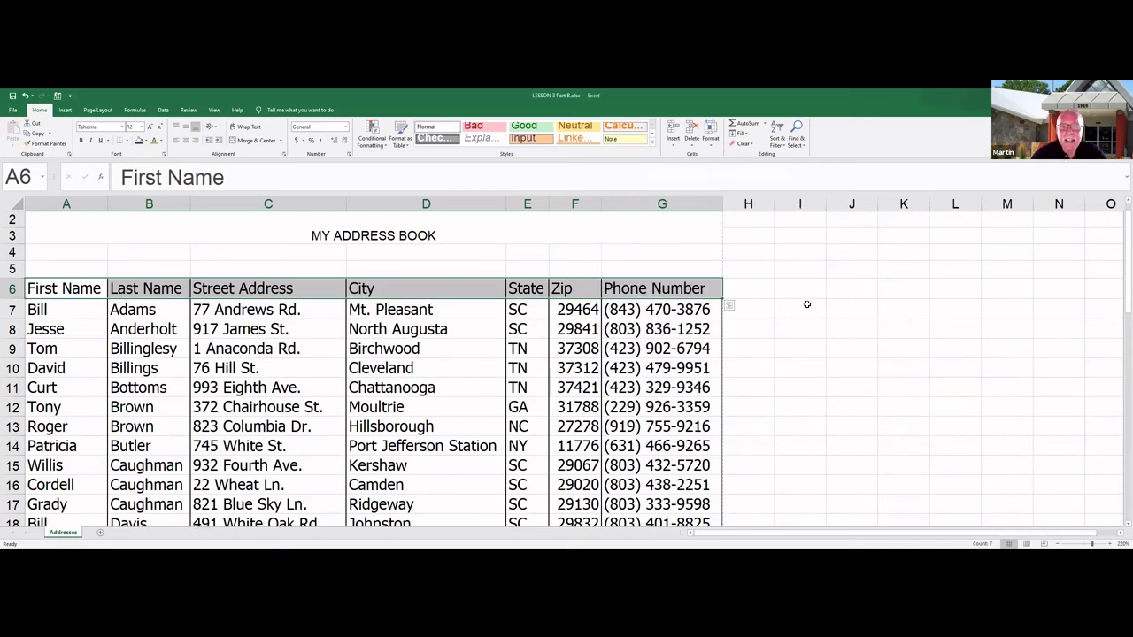
{"action": "left_click", "coordinate": [807, 305]}
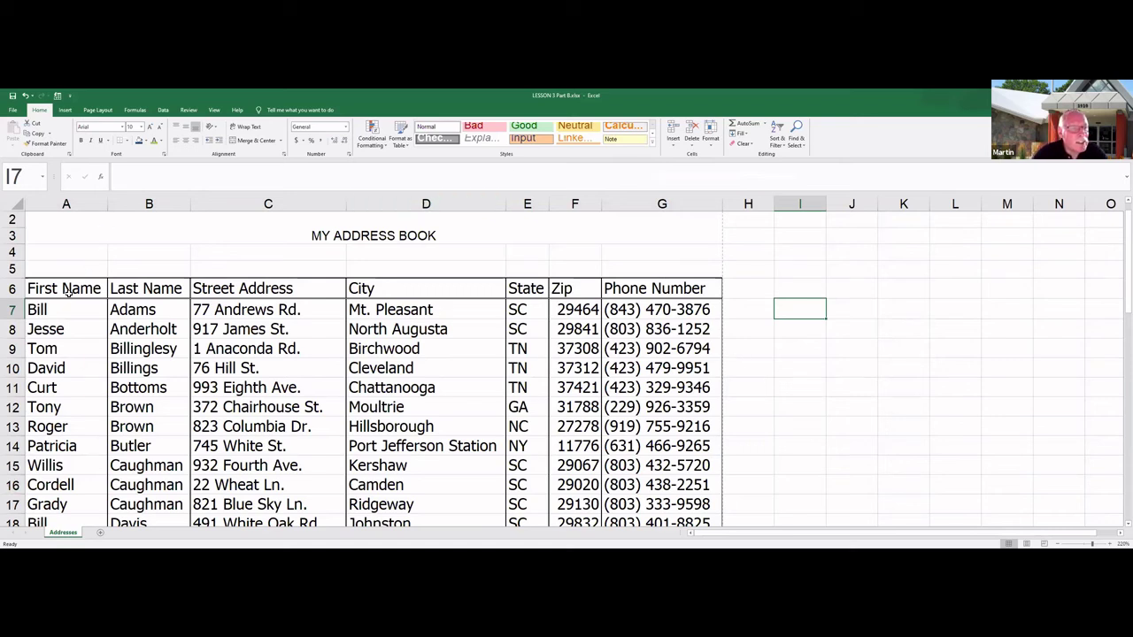
Specify A6:G49, the address table with its headings, as the print area in the sheet's page setup.
{"action": "left_click_drag", "start_coordinate": [71, 290], "coordinate": [625, 492]}
{"action": "left_click_drag", "start_coordinate": [609, 359], "coordinate": [624, 492]}
{"action": "scroll", "coordinate": [811, 292], "scroll_direction": "up", "scroll_amount": 1}
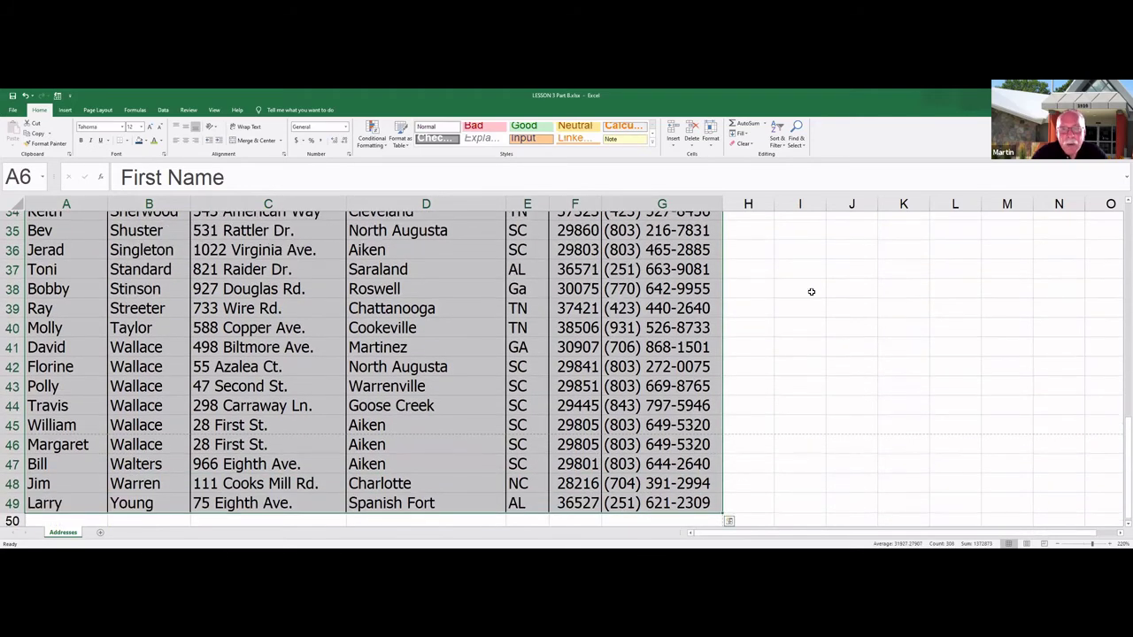
{"action": "scroll", "coordinate": [704, 221], "scroll_direction": "up", "scroll_amount": 7}
{"action": "scroll", "coordinate": [696, 220], "scroll_direction": "up", "scroll_amount": 4}
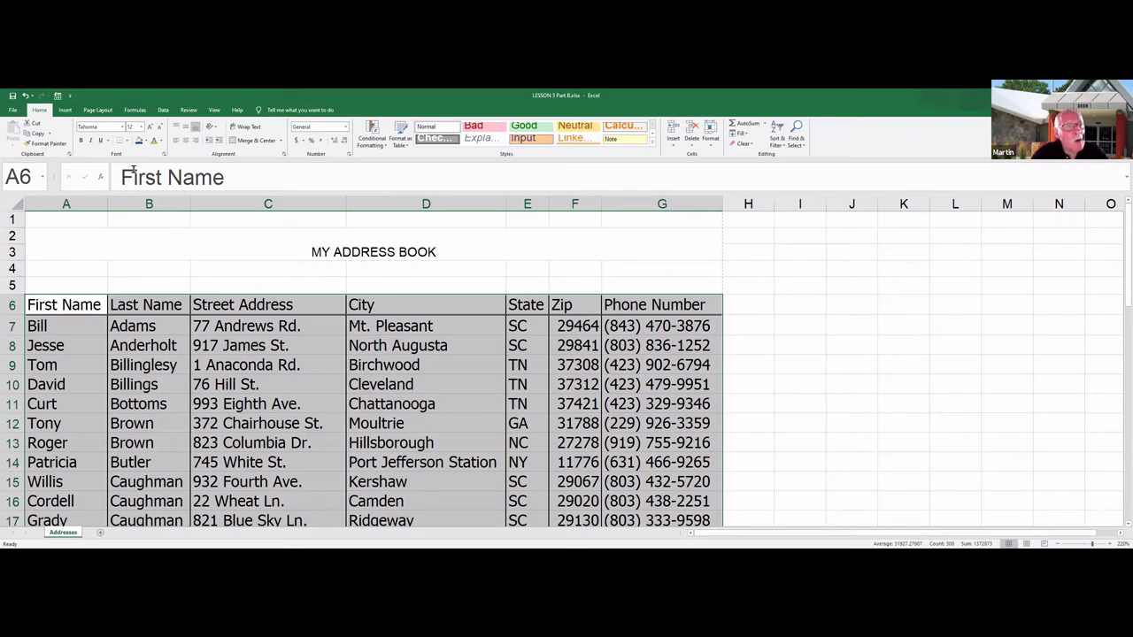
{"action": "left_click", "coordinate": [98, 111]}
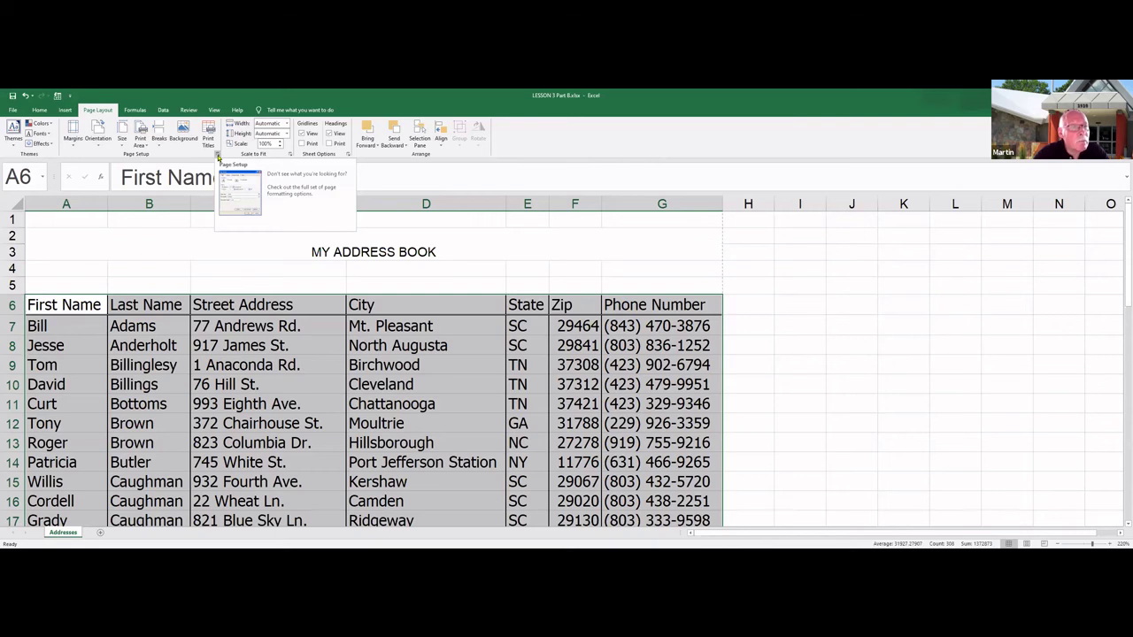
{"action": "left_click", "coordinate": [218, 155]}
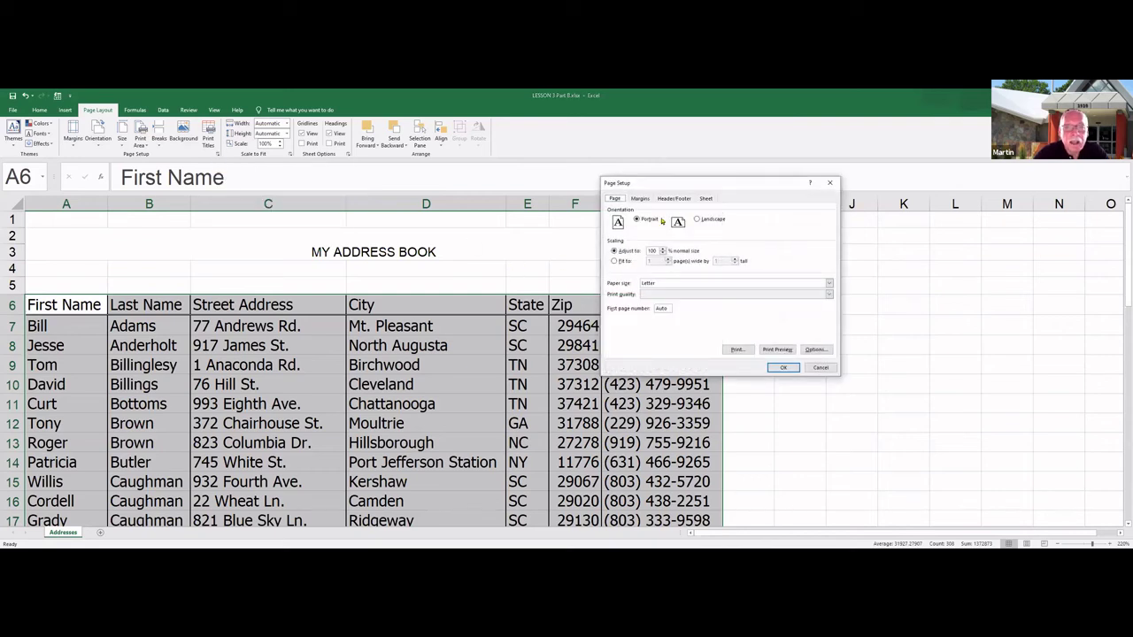
{"action": "left_click", "coordinate": [706, 198]}
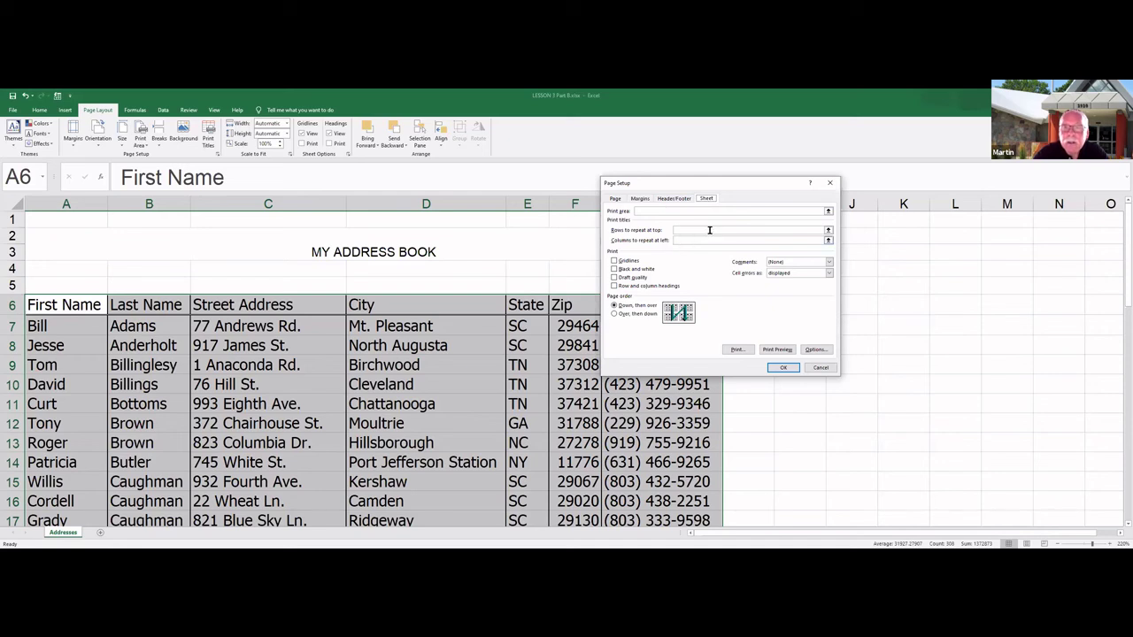
{"action": "left_click", "coordinate": [828, 212]}
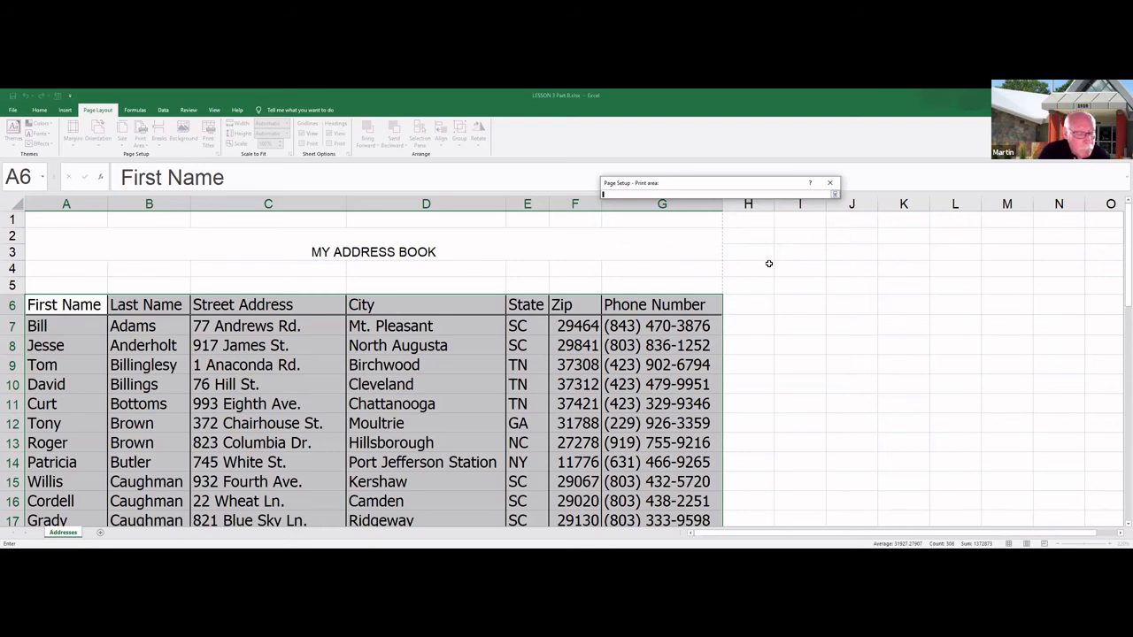
{"action": "type", "text": "a6"}
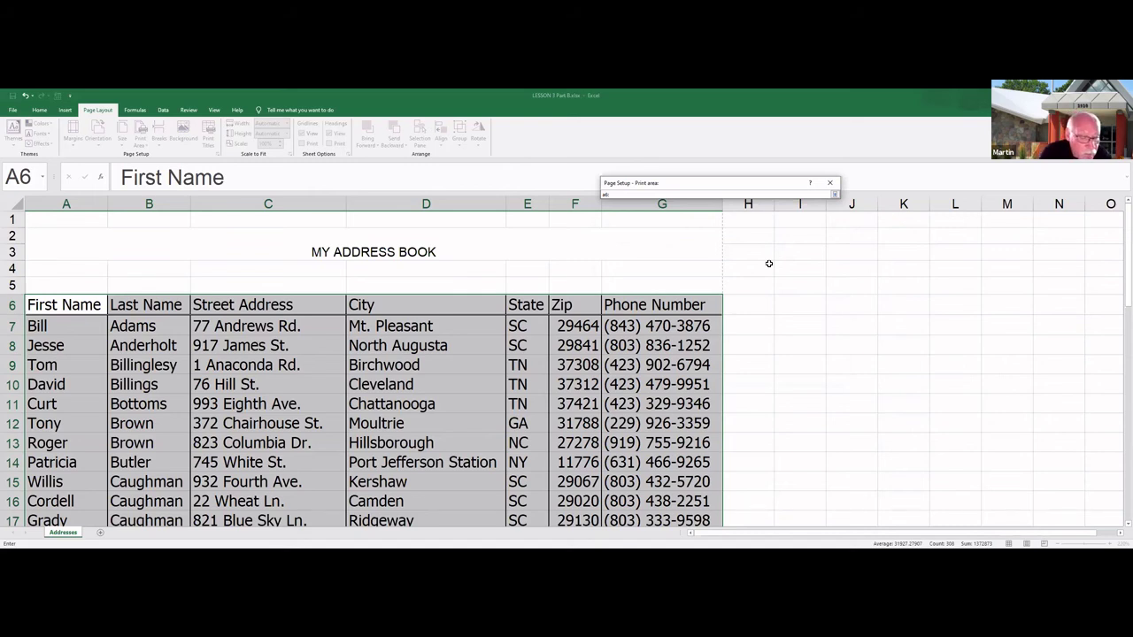
{"action": "type", "text": ":g48"}
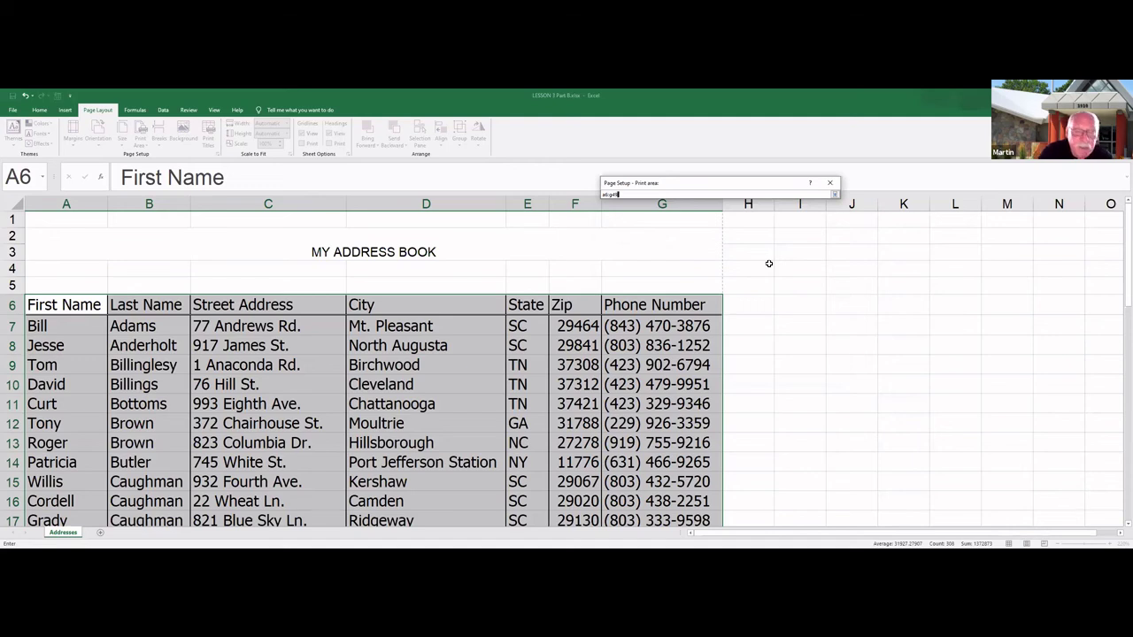
{"action": "type", "text": "9"}
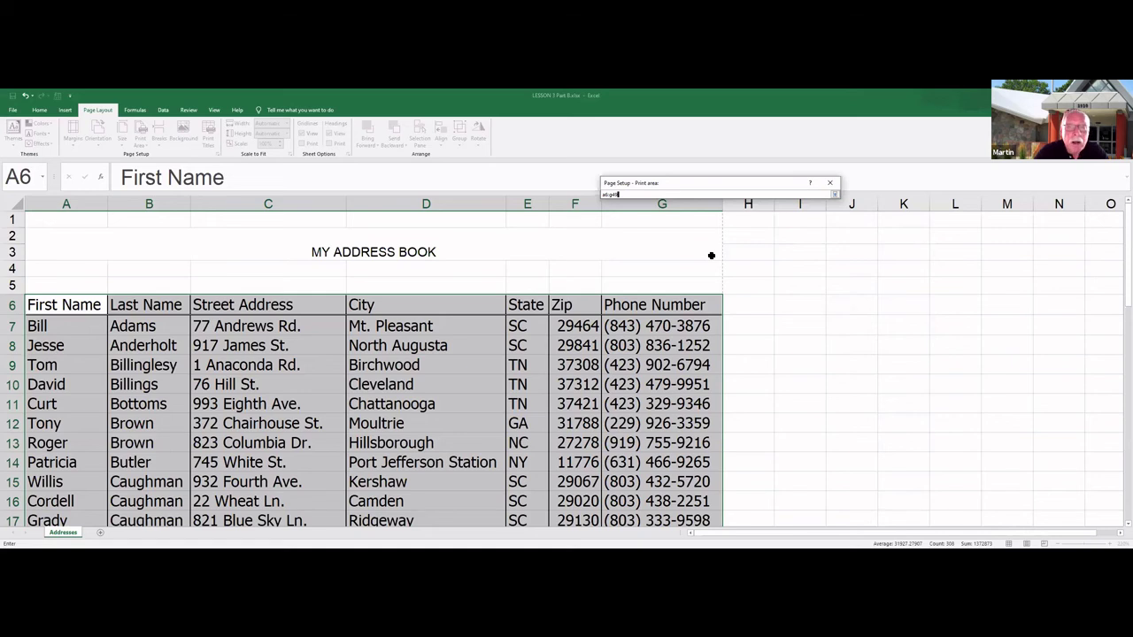
{"action": "key", "text": "Return"}
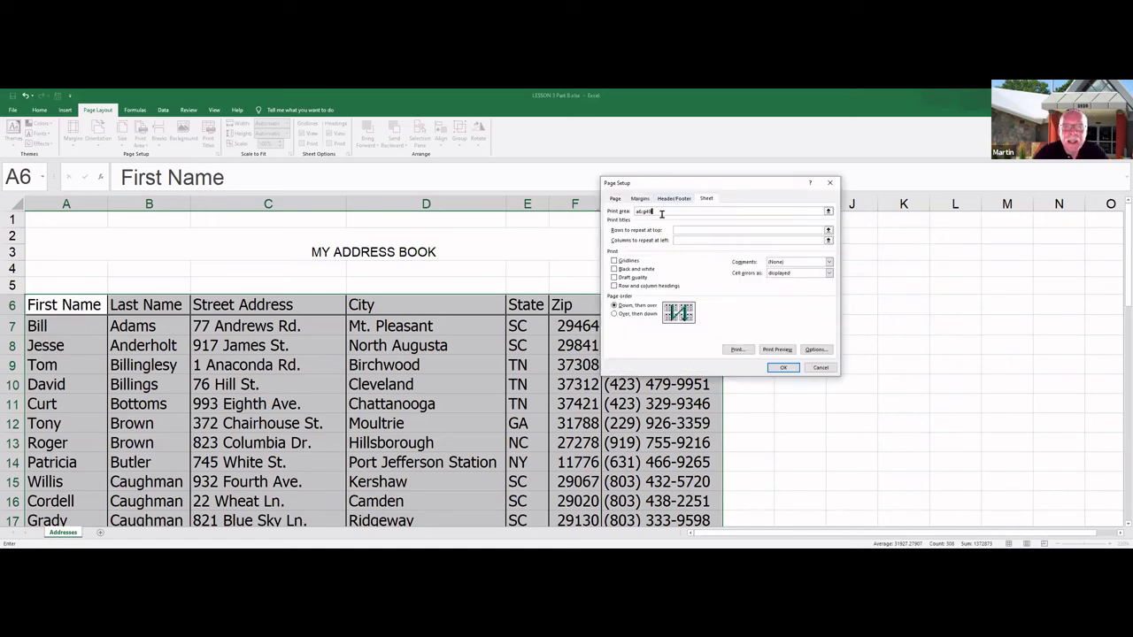
Set the column heading row, A6, as the row to repeat at the top of printed pages and accept the page setup.
{"action": "left_click", "coordinate": [698, 232]}
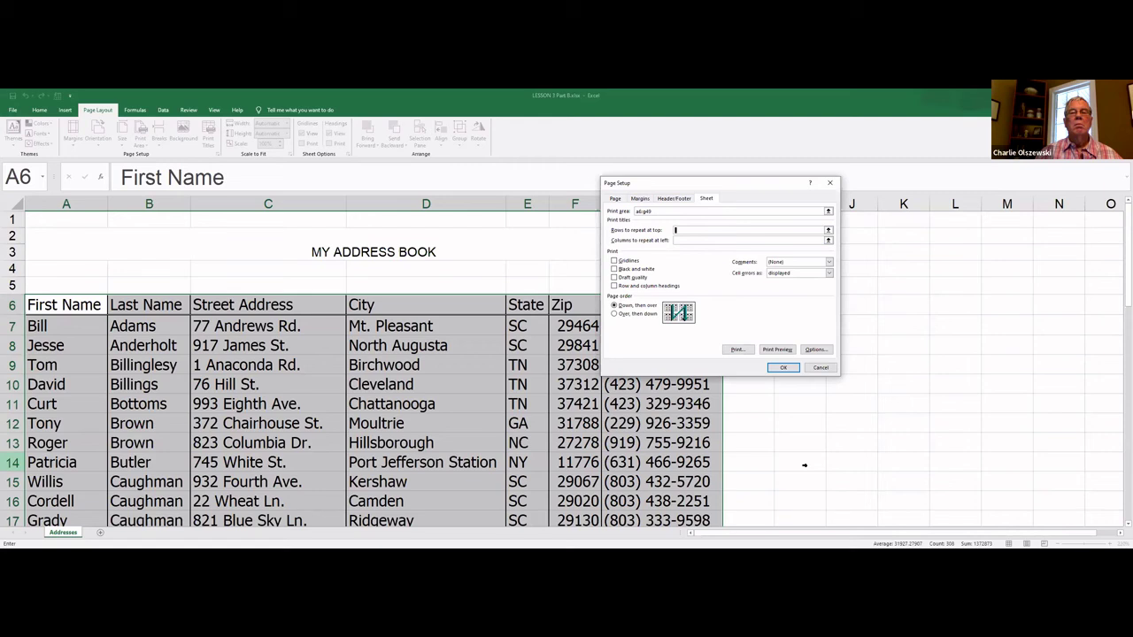
{"action": "type", "text": "a6"}
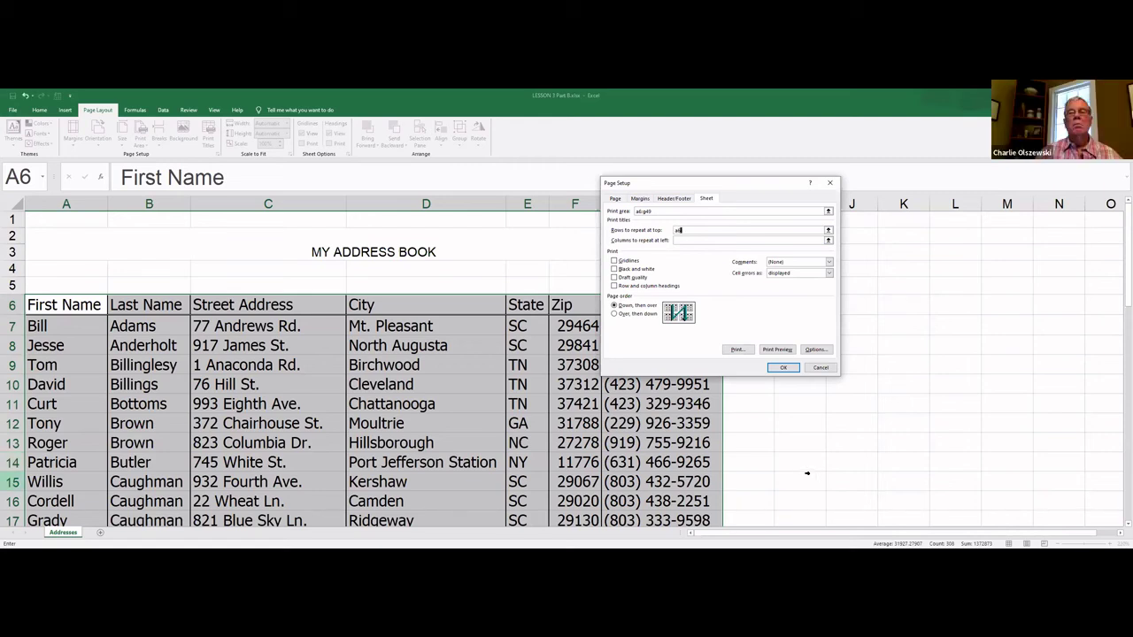
{"action": "left_click", "coordinate": [784, 368]}
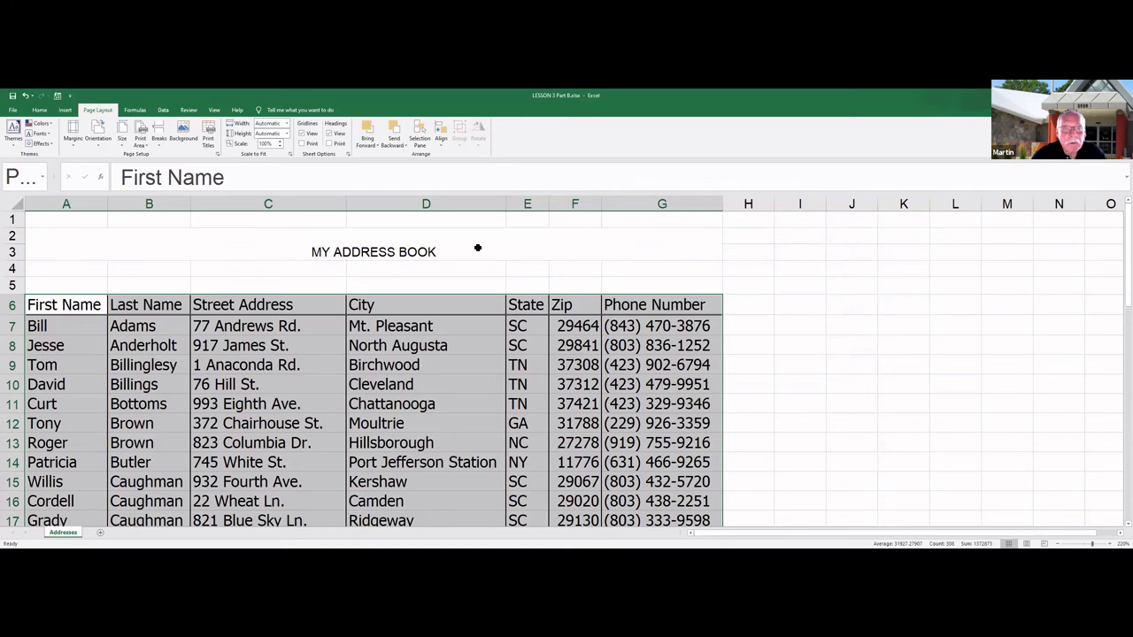
Preview the printout of the address table and return to the worksheet.
{"action": "left_click", "coordinate": [13, 109]}
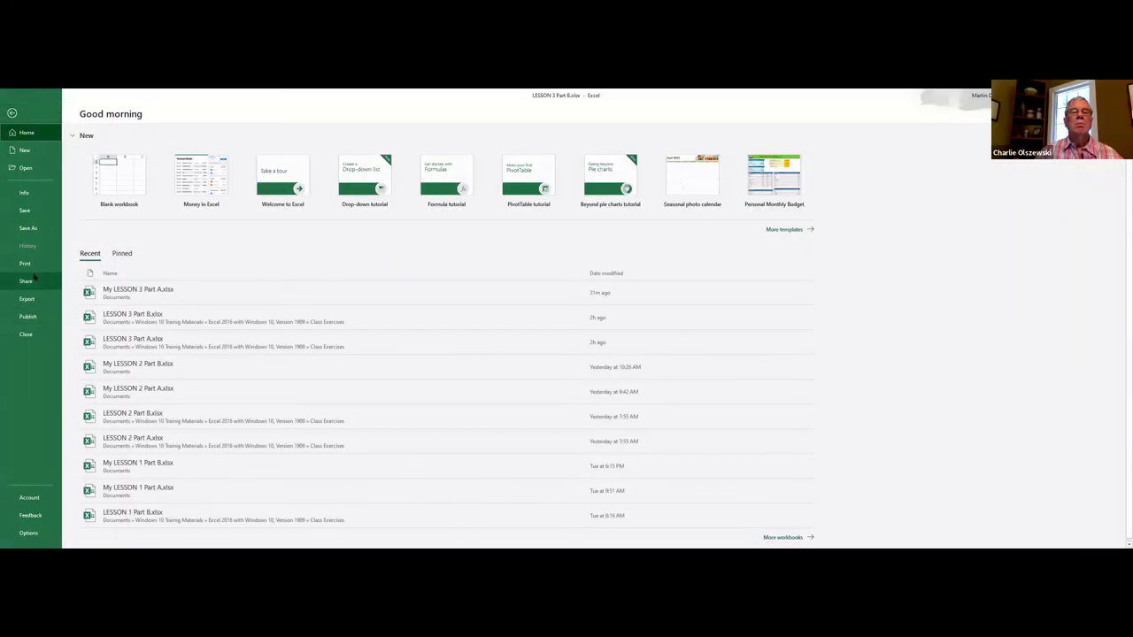
{"action": "left_click", "coordinate": [26, 264]}
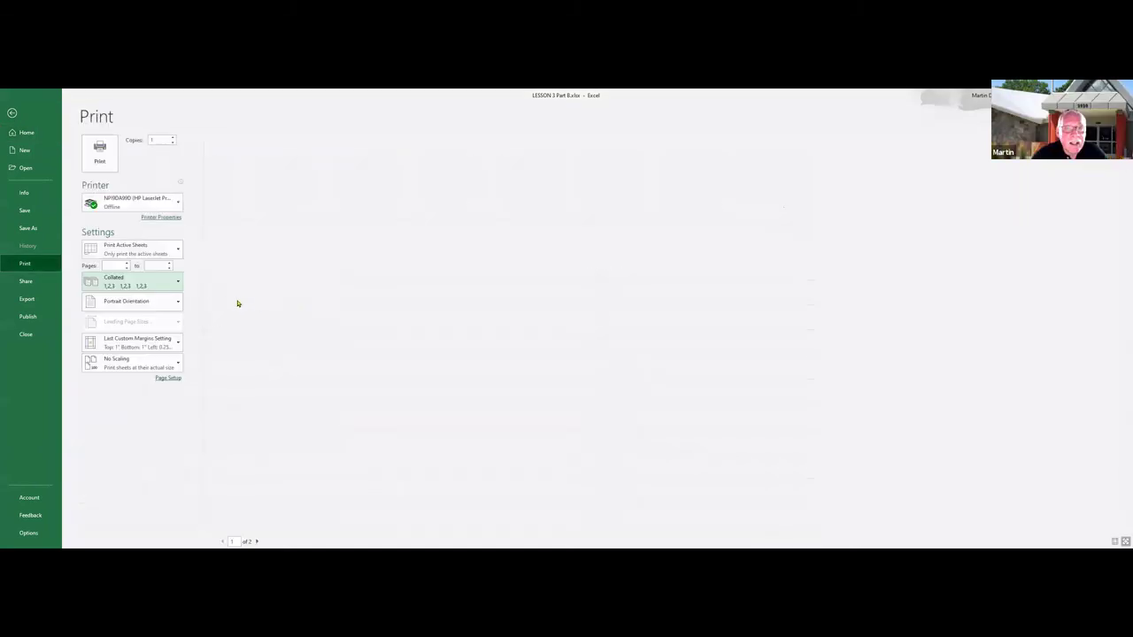
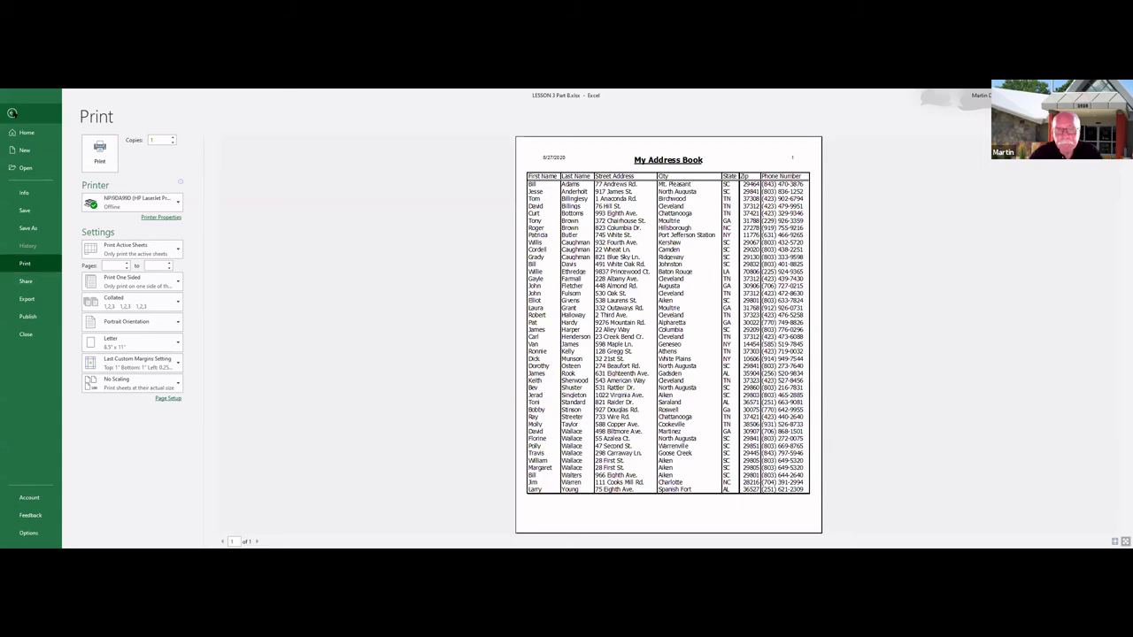
{"action": "key", "text": "Escape"}
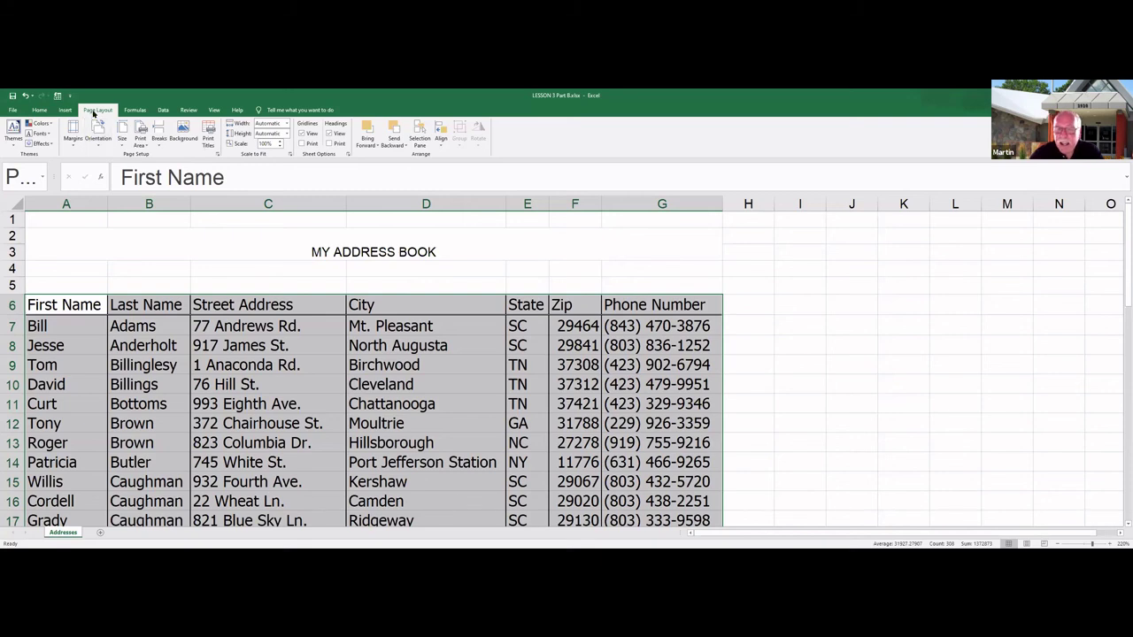
Clear the sheet's print area and set it again from the selected address table, A6:G49.
{"action": "left_click", "coordinate": [140, 134]}
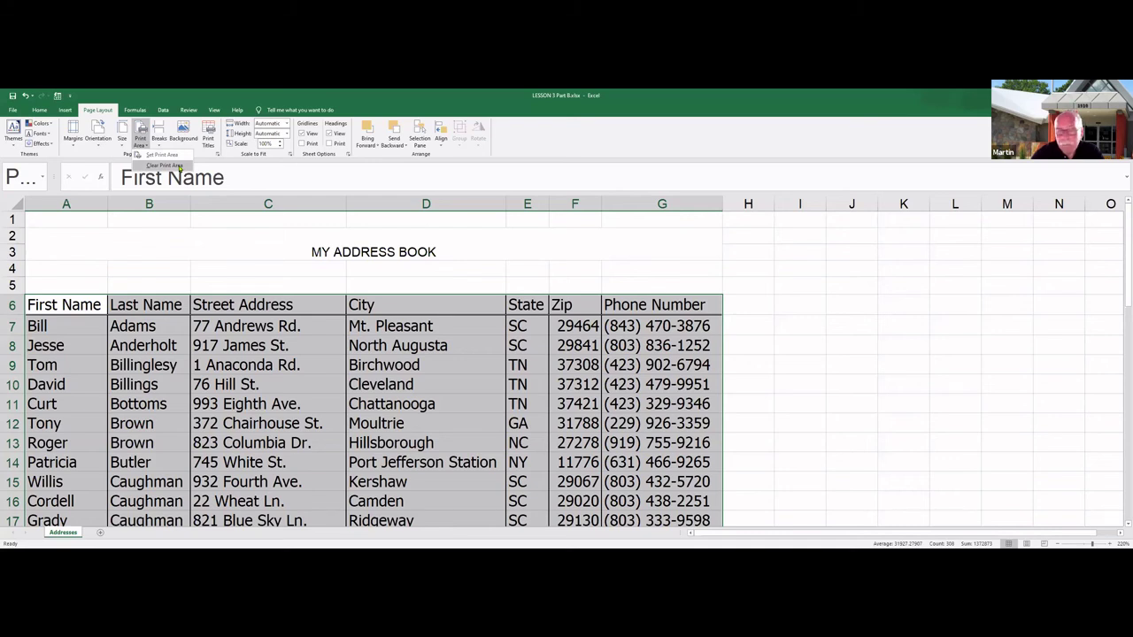
{"action": "left_click", "coordinate": [179, 167]}
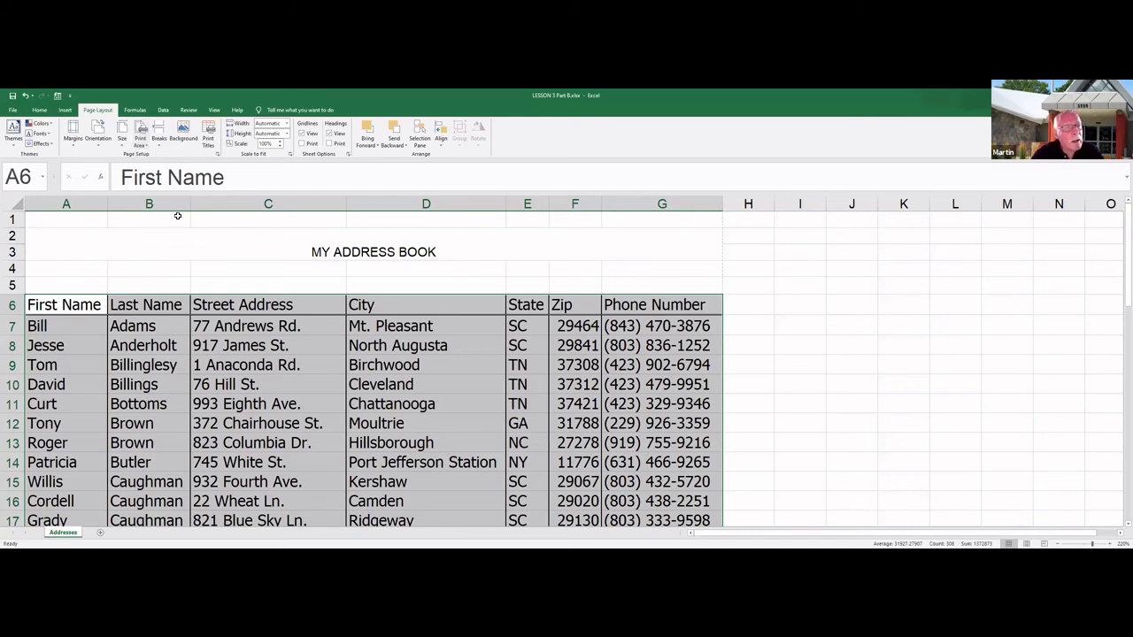
{"action": "left_click", "coordinate": [142, 133]}
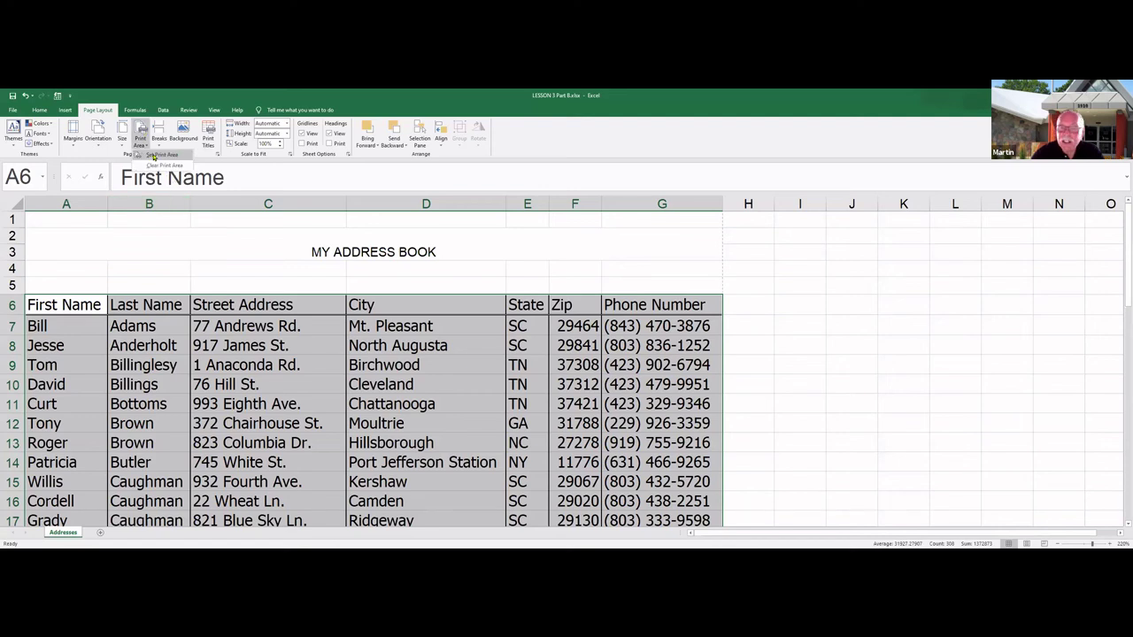
{"action": "left_click", "coordinate": [159, 155]}
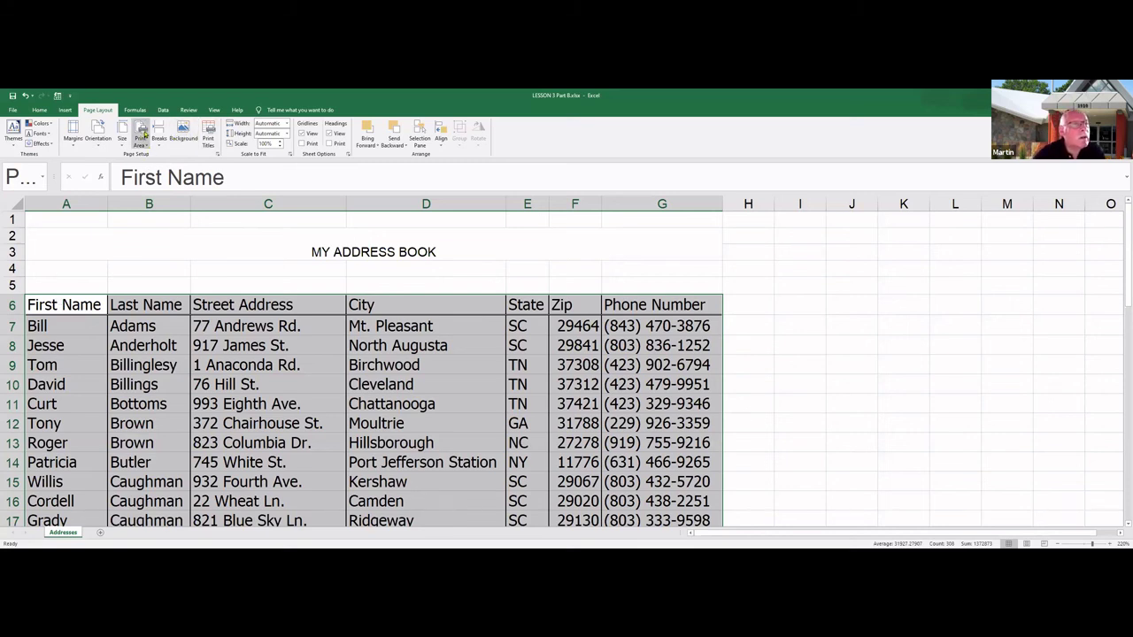
{"action": "left_click", "coordinate": [140, 138]}
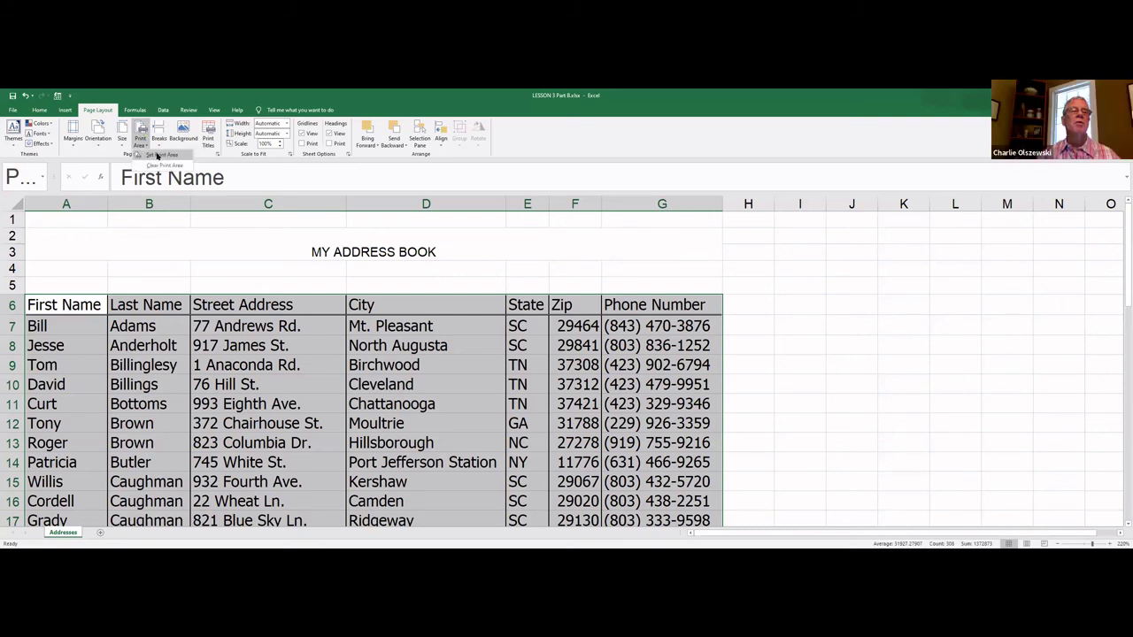
{"action": "left_click", "coordinate": [157, 156]}
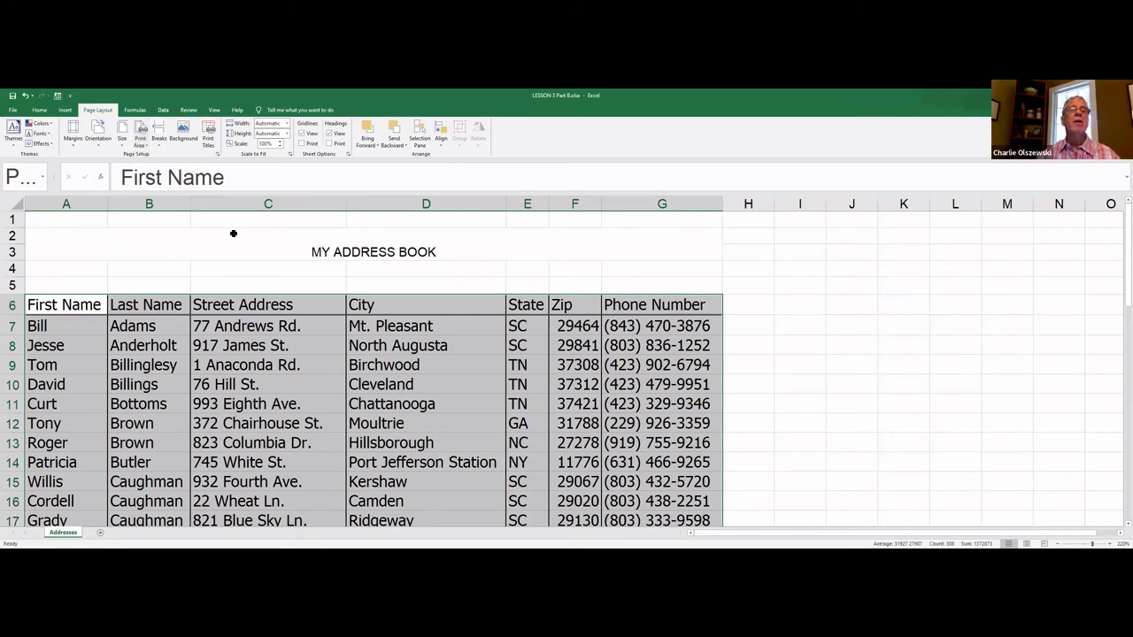
Set only the headings and first ten addresses, A6:G16, as the print area and check the print preview.
{"action": "left_click", "coordinate": [130, 255]}
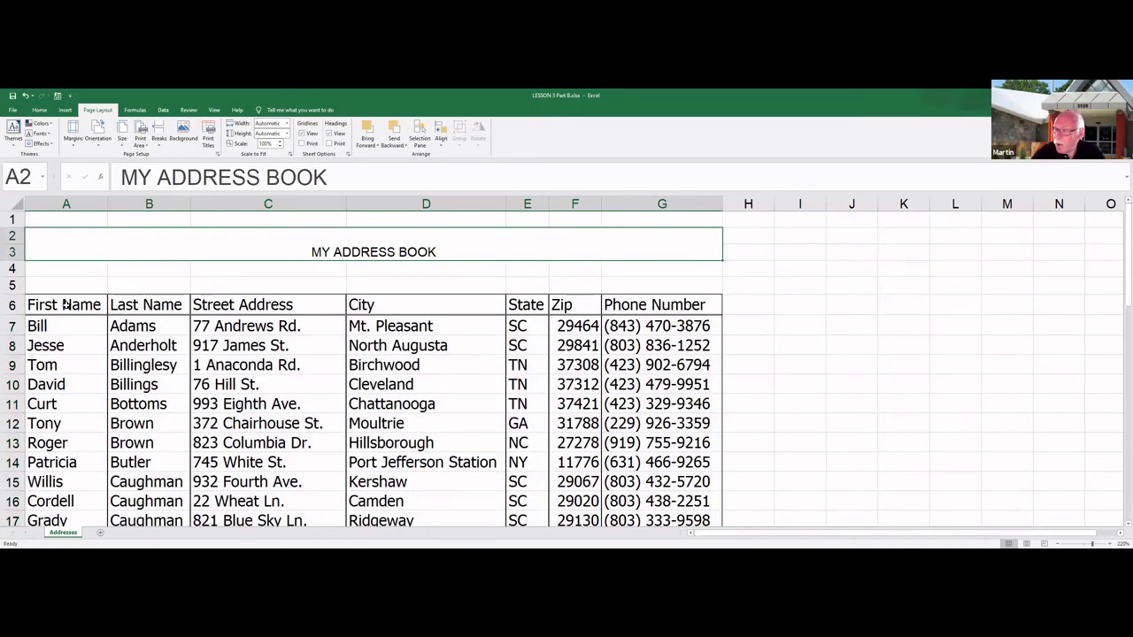
{"action": "left_click_drag", "start_coordinate": [65, 305], "coordinate": [630, 501]}
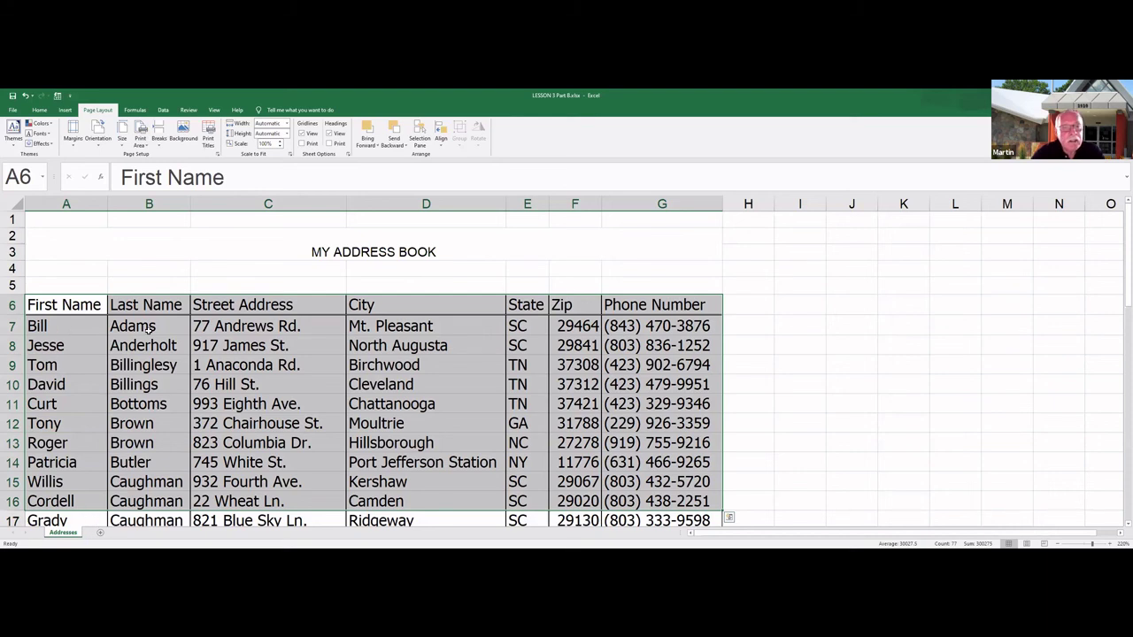
{"action": "left_click", "coordinate": [142, 131]}
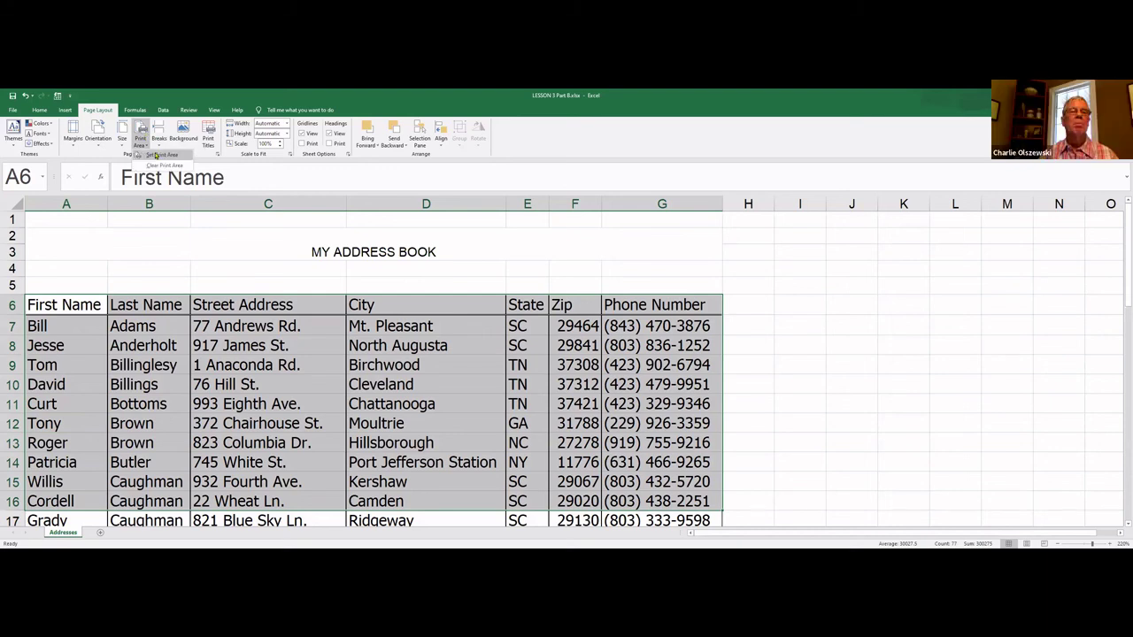
{"action": "left_click", "coordinate": [157, 156]}
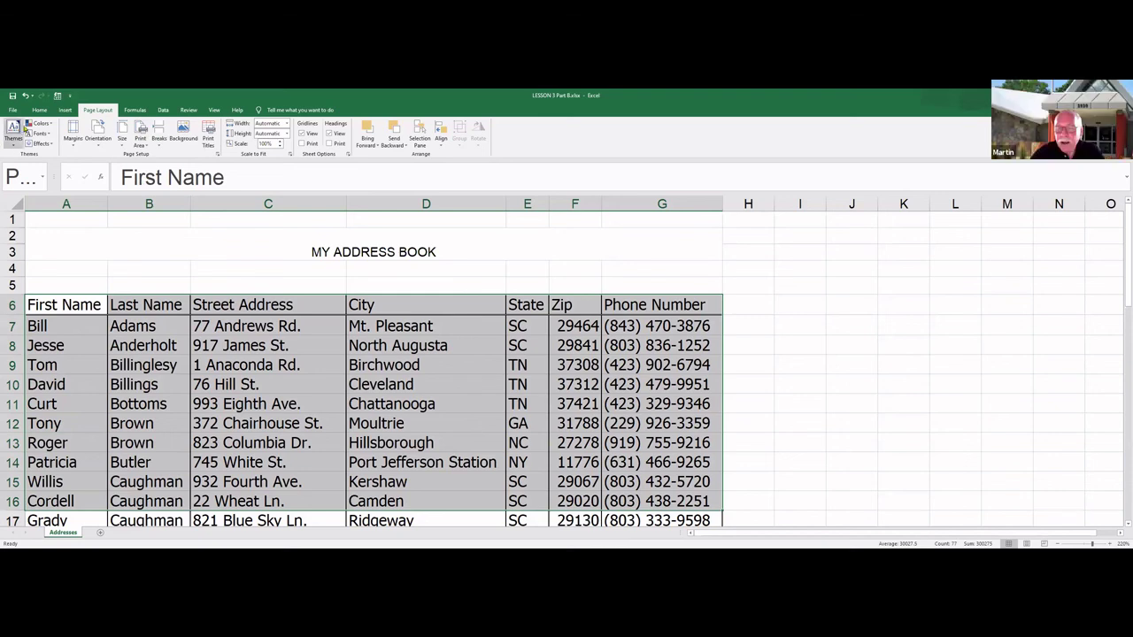
{"action": "left_click", "coordinate": [13, 110]}
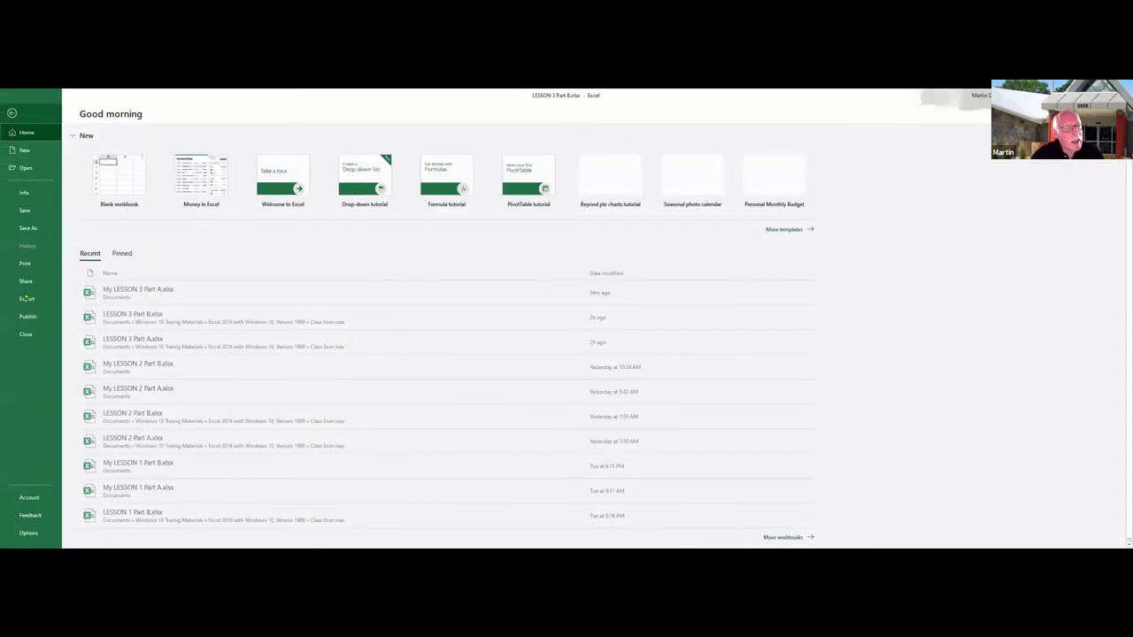
{"action": "left_click", "coordinate": [24, 263]}
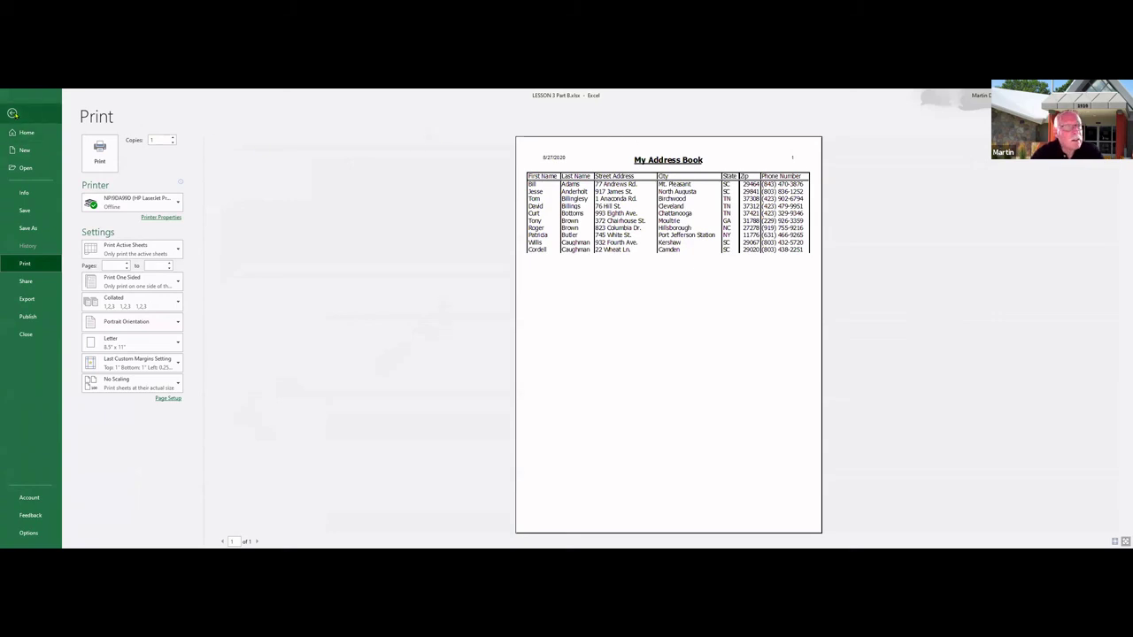
{"action": "left_click", "coordinate": [12, 113]}
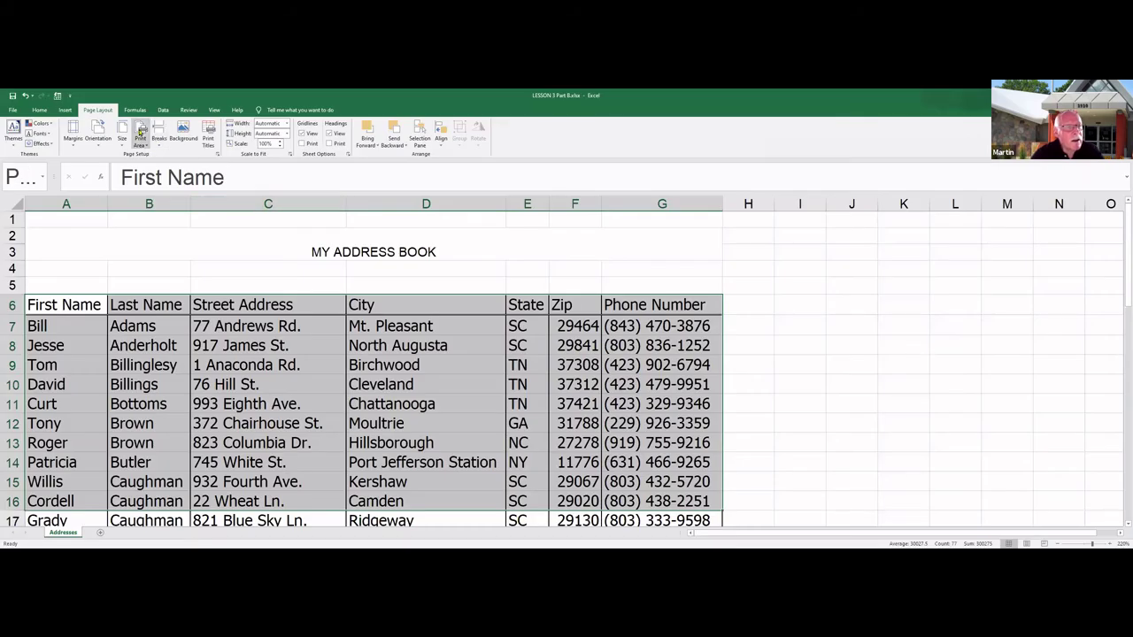
Clear the print area and change the print settings to Print Selection for only the addresses in A19:G29.
{"action": "left_click", "coordinate": [140, 138]}
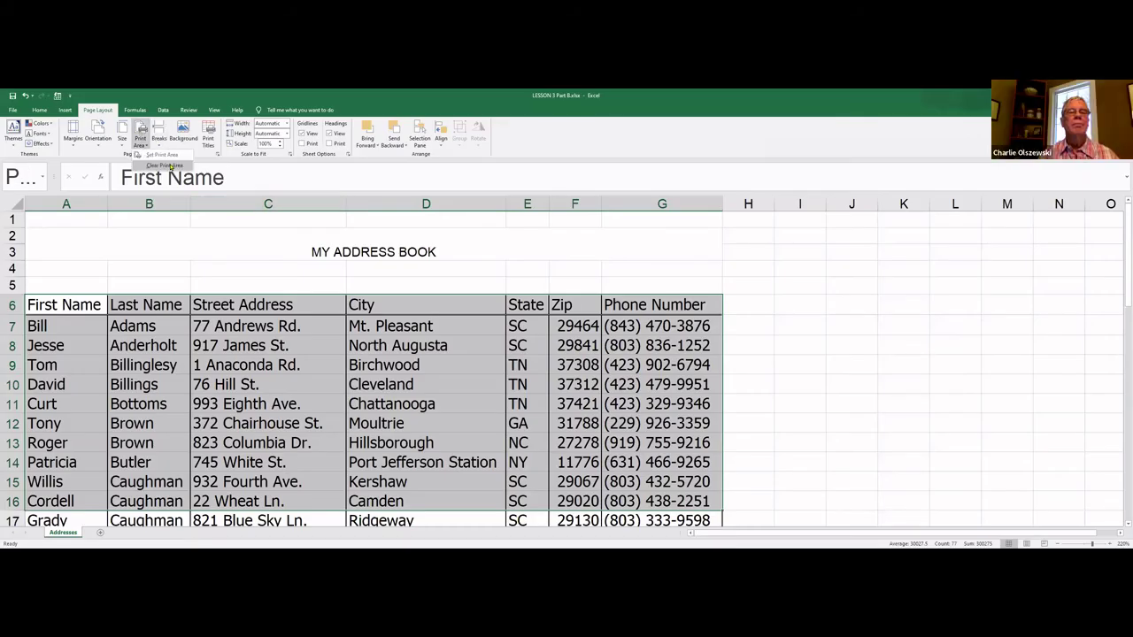
{"action": "left_click", "coordinate": [171, 167]}
{"action": "scroll", "coordinate": [218, 258], "scroll_direction": "down", "scroll_amount": 5}
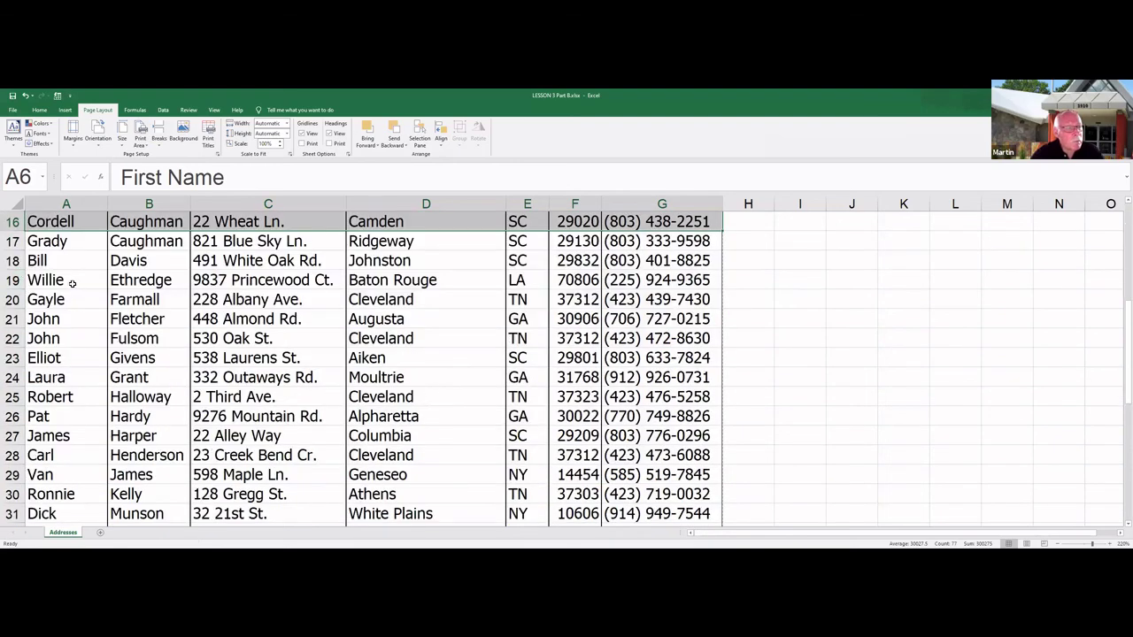
{"action": "left_click_drag", "start_coordinate": [72, 283], "coordinate": [613, 479]}
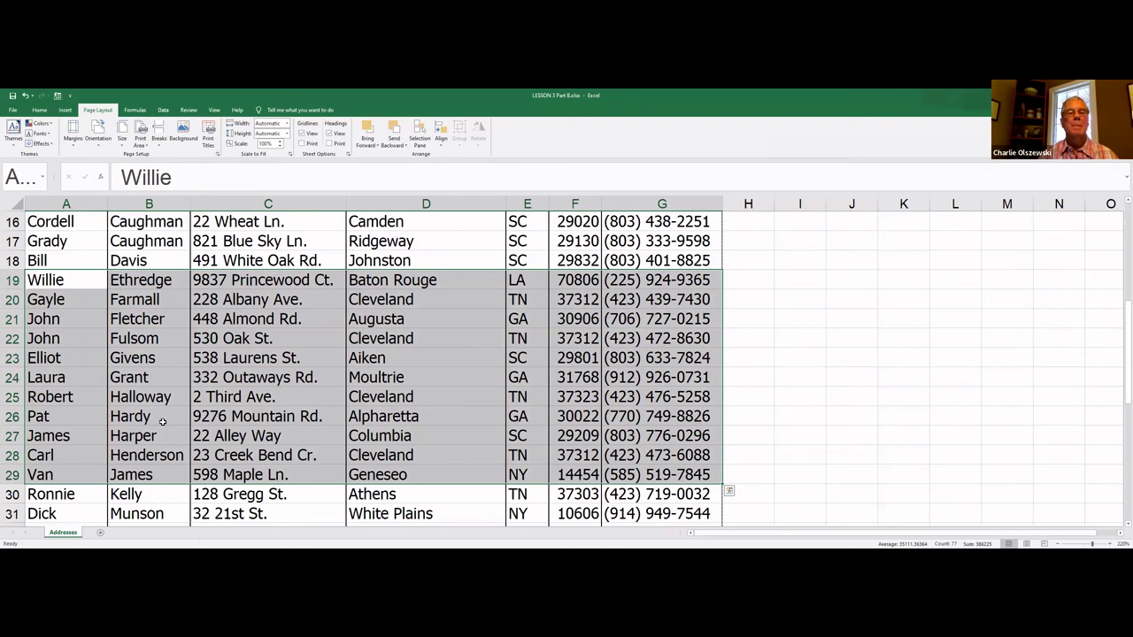
{"action": "left_click", "coordinate": [13, 110]}
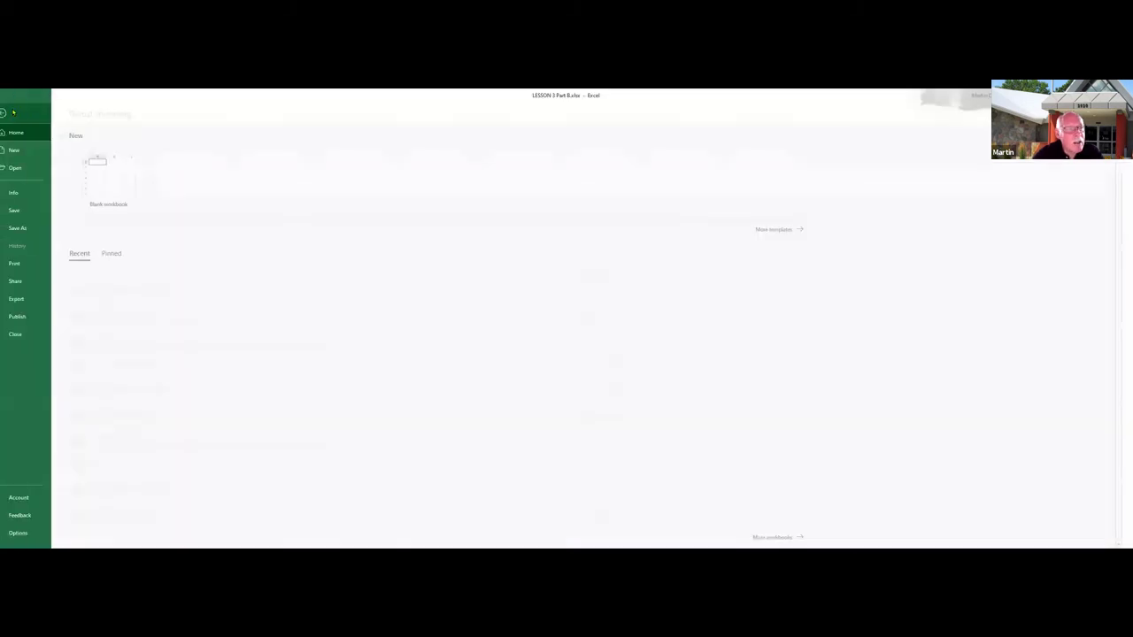
{"action": "left_click", "coordinate": [25, 263]}
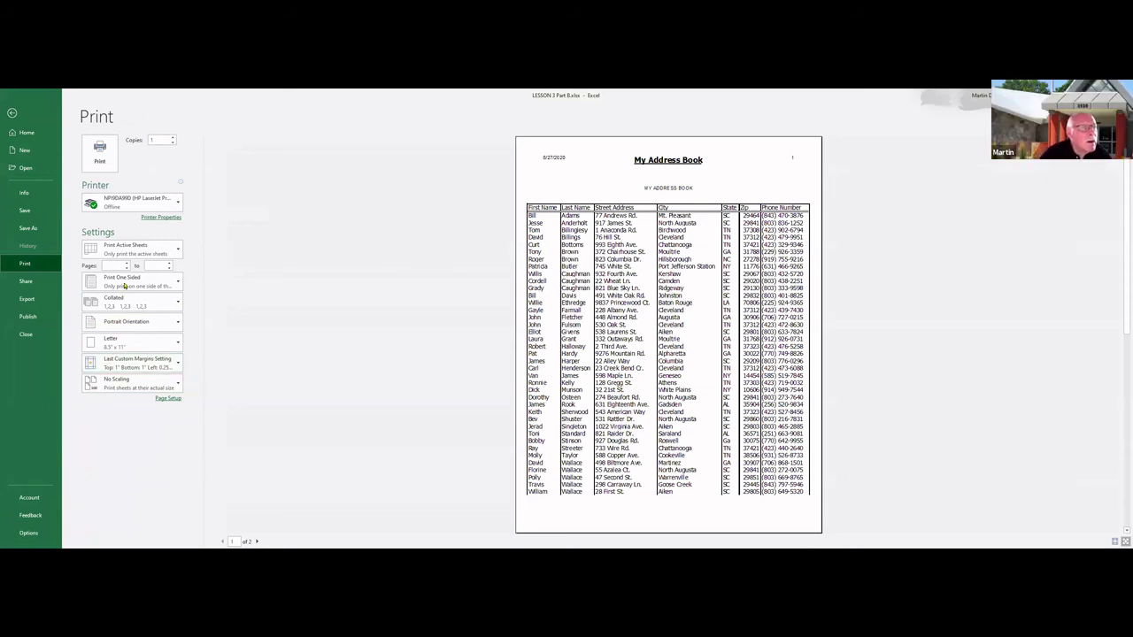
{"action": "left_click", "coordinate": [179, 252]}
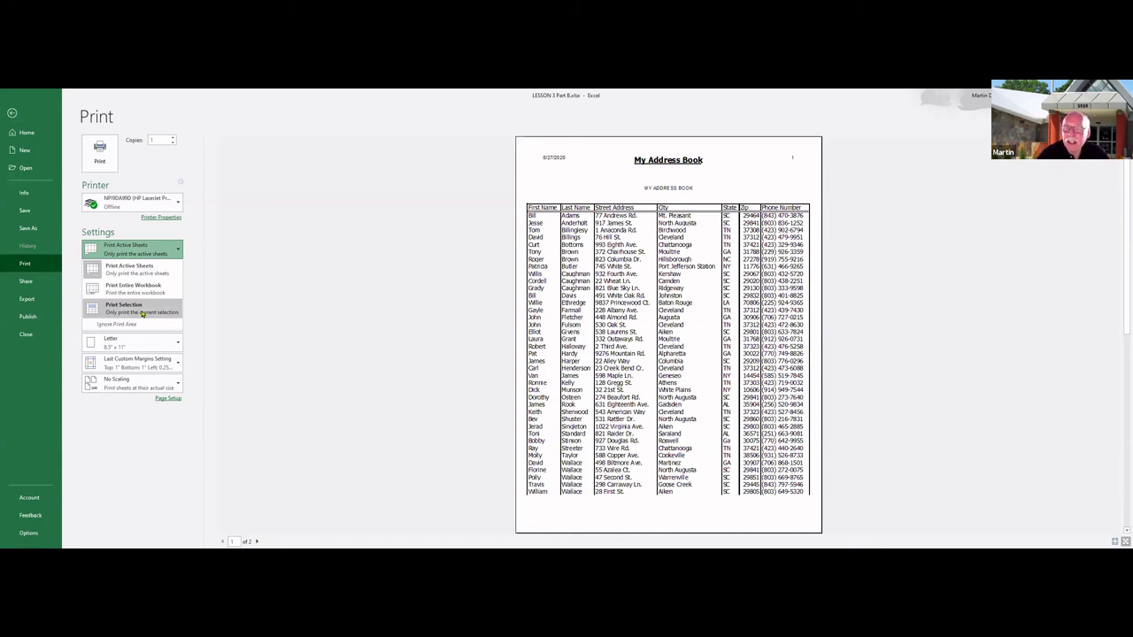
{"action": "left_click", "coordinate": [142, 314]}
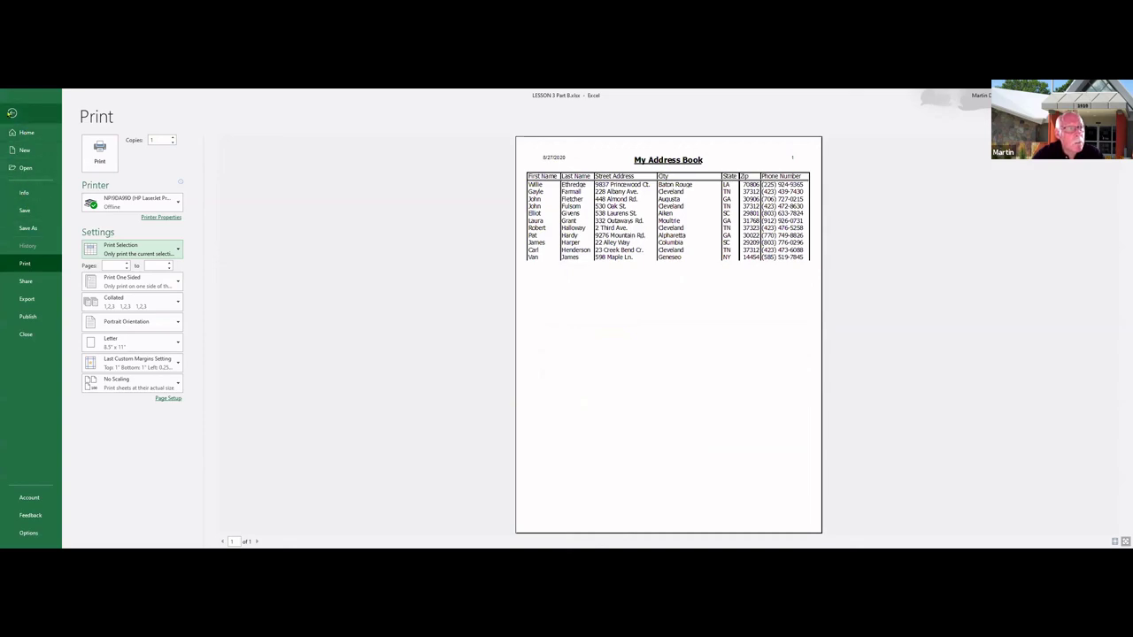
{"action": "left_click", "coordinate": [12, 113]}
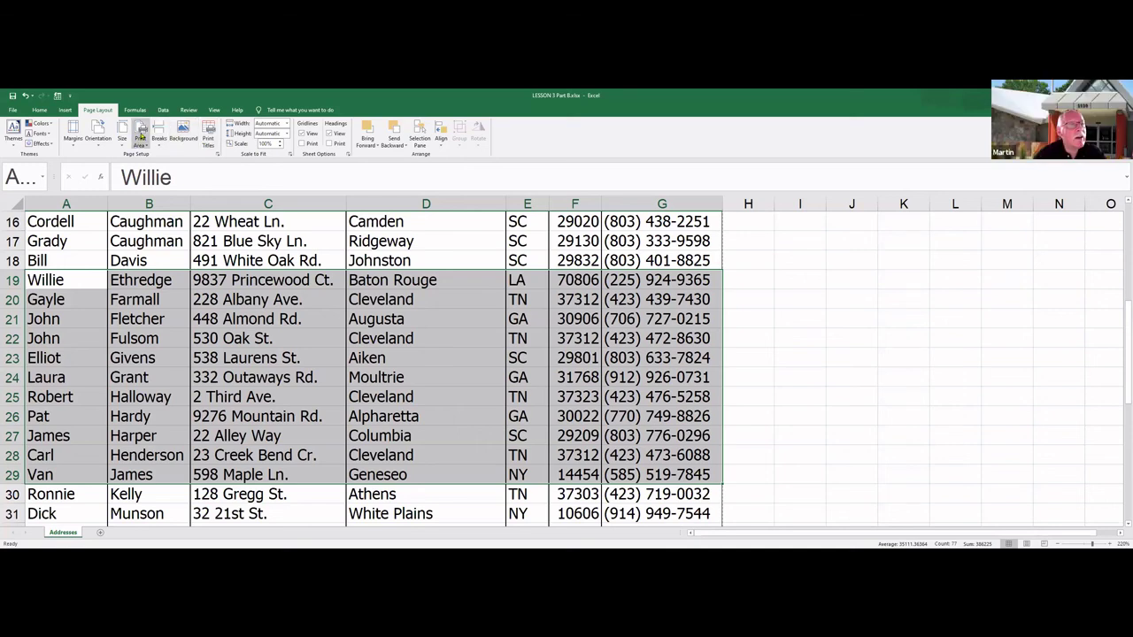
Set the whole address table with its headings, A6:G49, as the print area and preview the printout.
{"action": "left_click", "coordinate": [141, 130]}
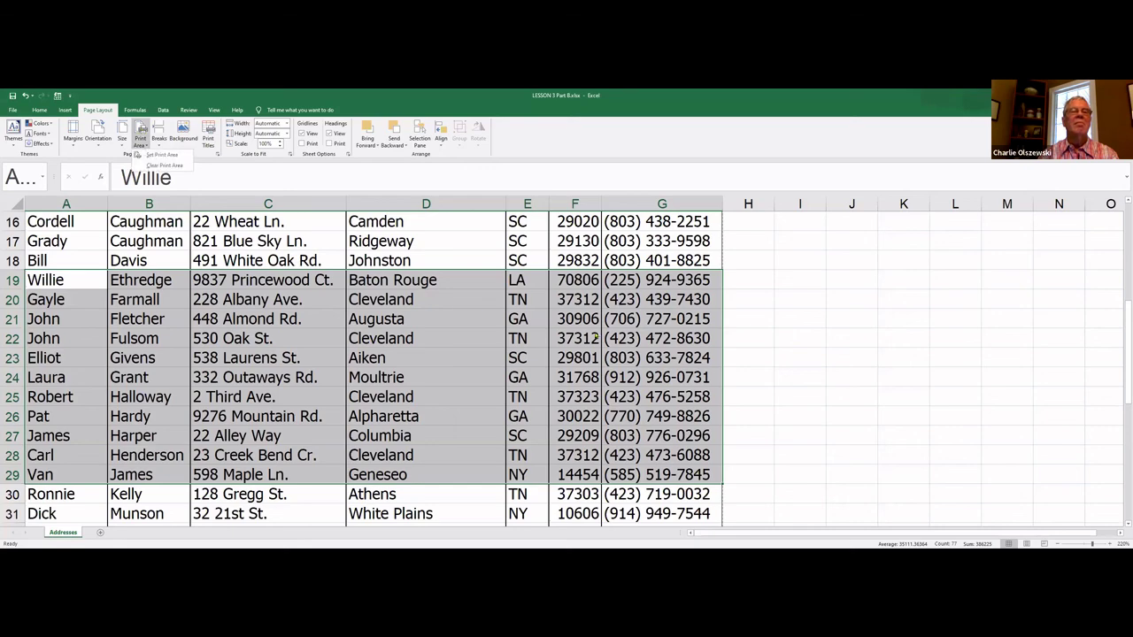
{"action": "scroll", "coordinate": [379, 368], "scroll_direction": "up", "scroll_amount": 1}
{"action": "scroll", "coordinate": [46, 306], "scroll_direction": "up", "scroll_amount": 5}
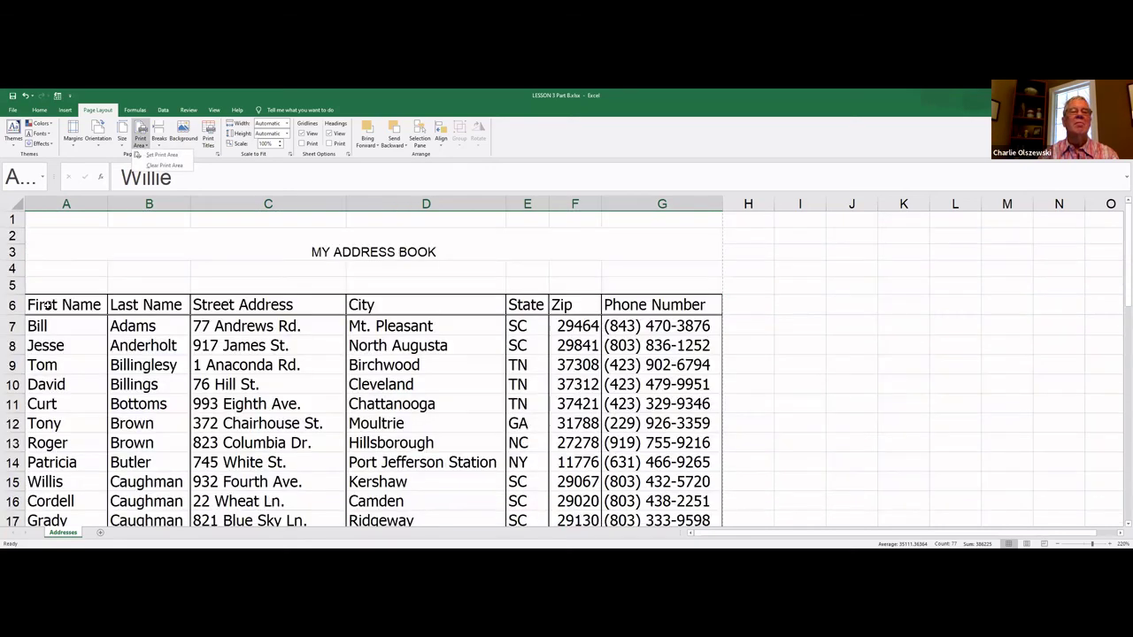
{"action": "left_click_drag", "start_coordinate": [46, 305], "coordinate": [416, 488]}
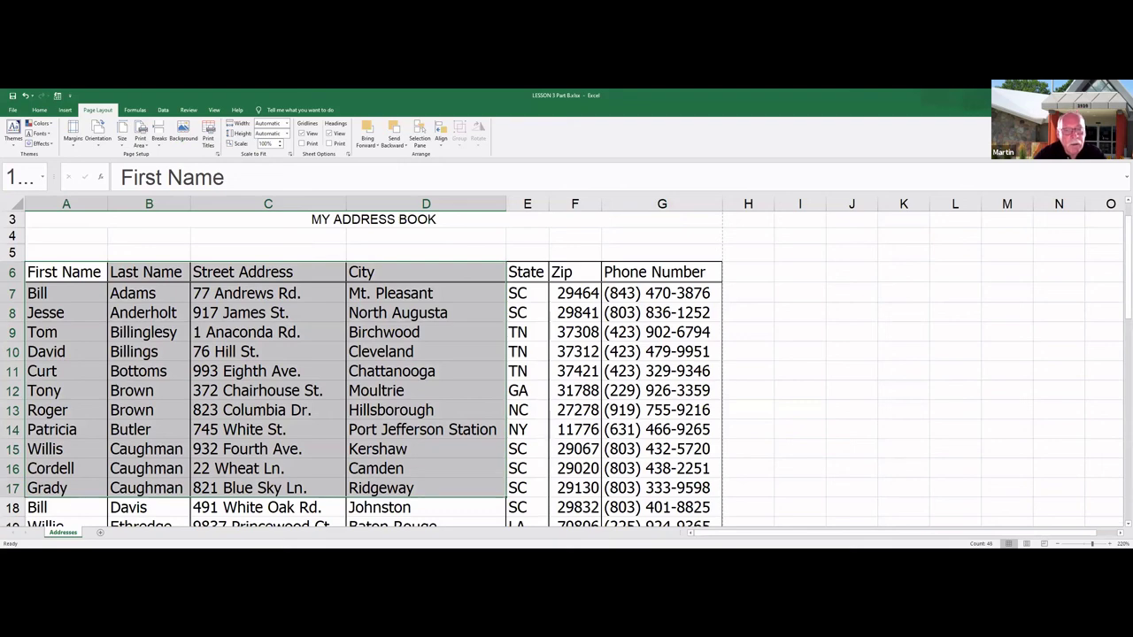
{"action": "key", "text": "ctrl+shift+End"}
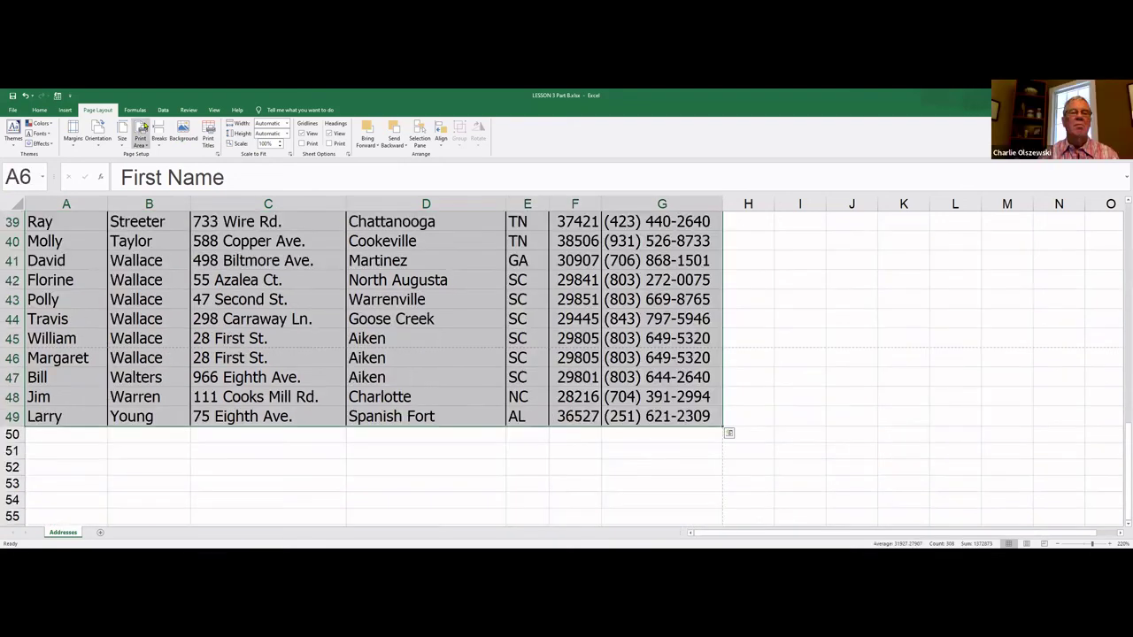
{"action": "left_click", "coordinate": [154, 156]}
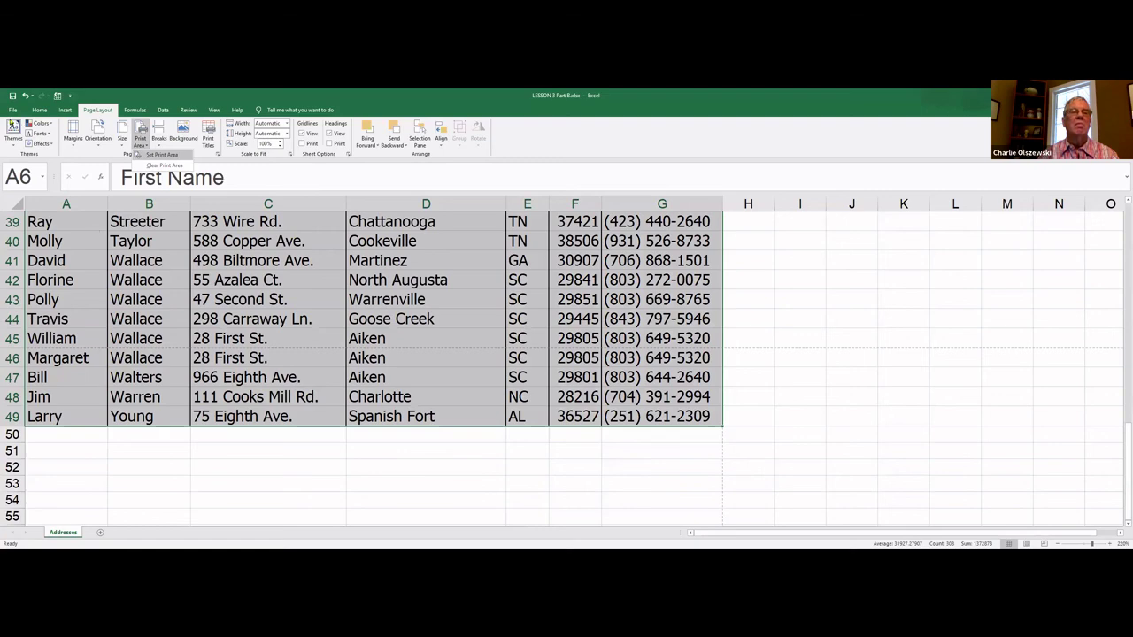
{"action": "left_click", "coordinate": [12, 110]}
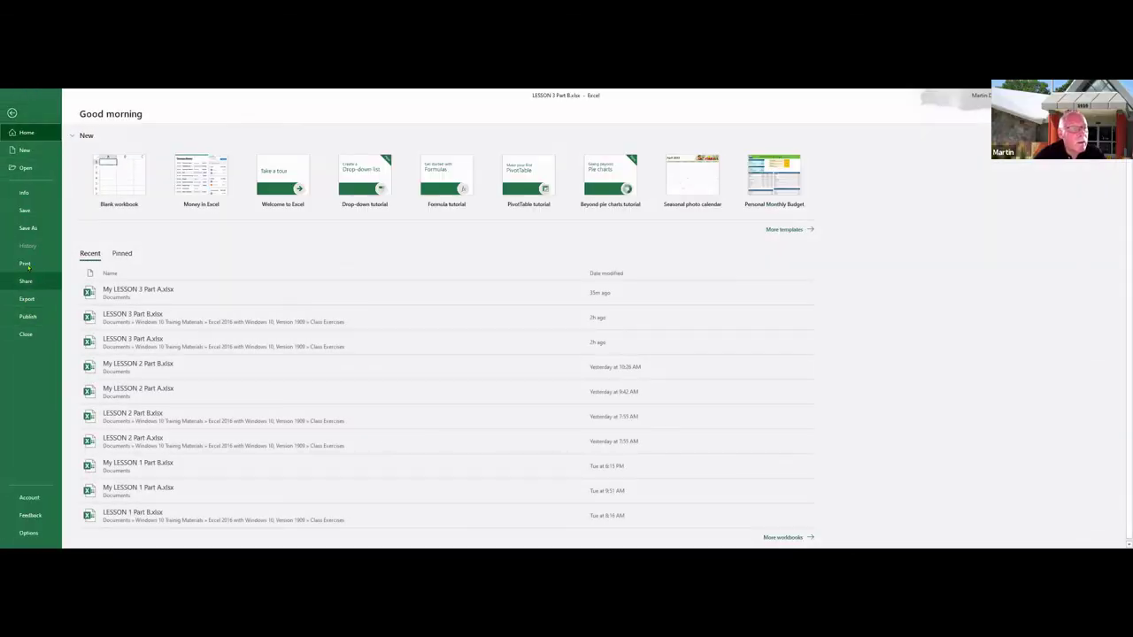
{"action": "left_click", "coordinate": [25, 263]}
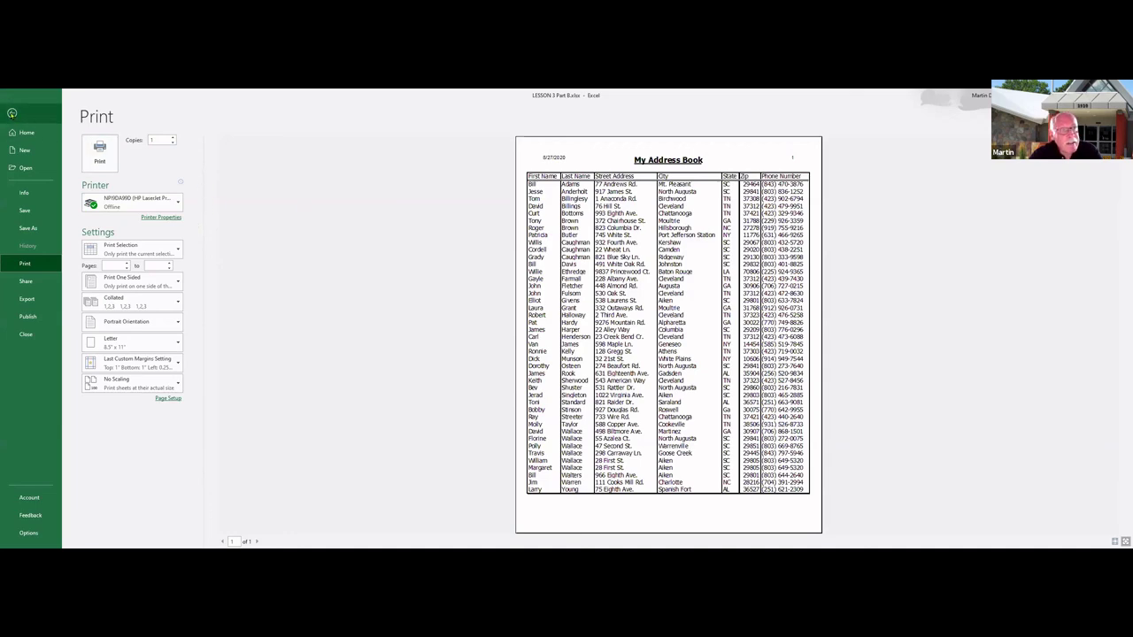
Leave the print preview and save a copy of the workbook in the Documents folder as My LESSON 3 Part B.xlsx.
{"action": "left_click", "coordinate": [11, 113]}
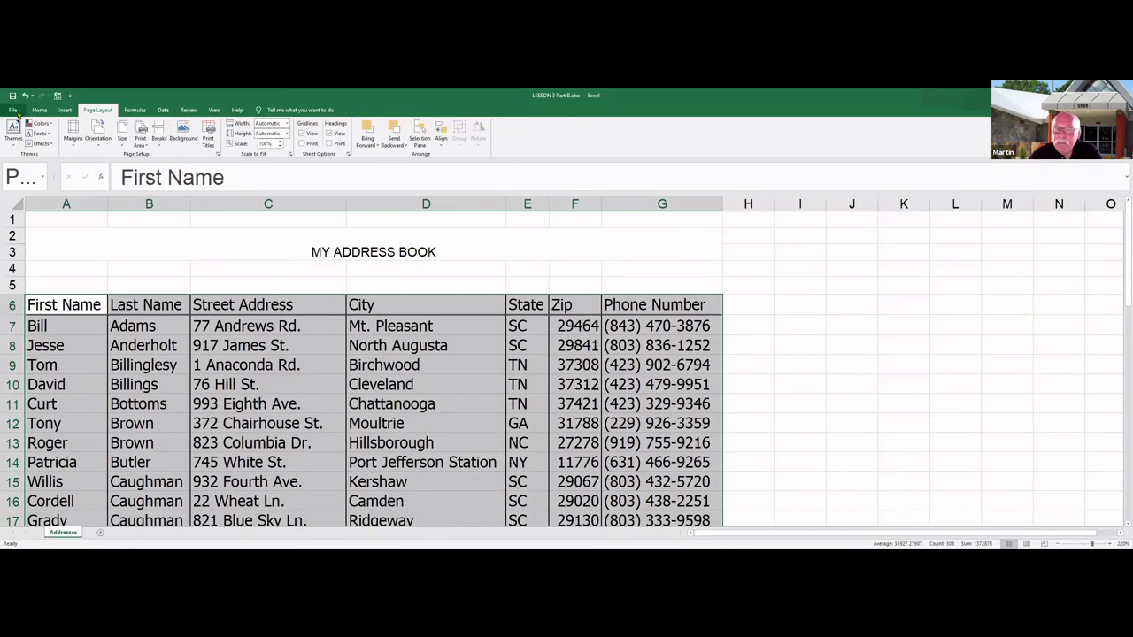
{"action": "left_click", "coordinate": [15, 112]}
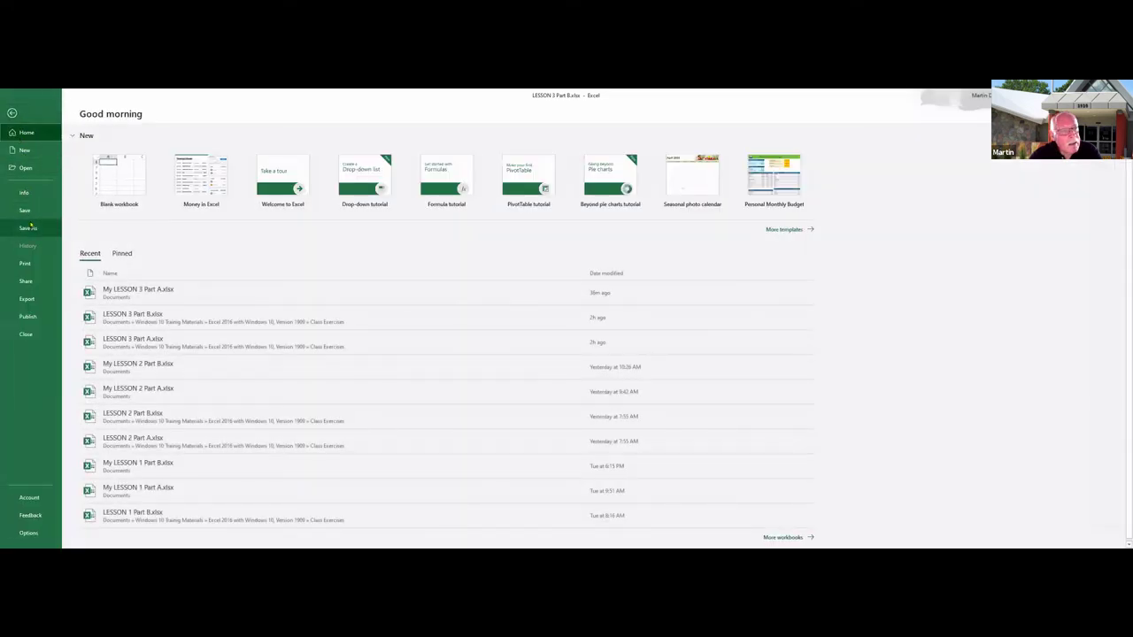
{"action": "left_click", "coordinate": [28, 228]}
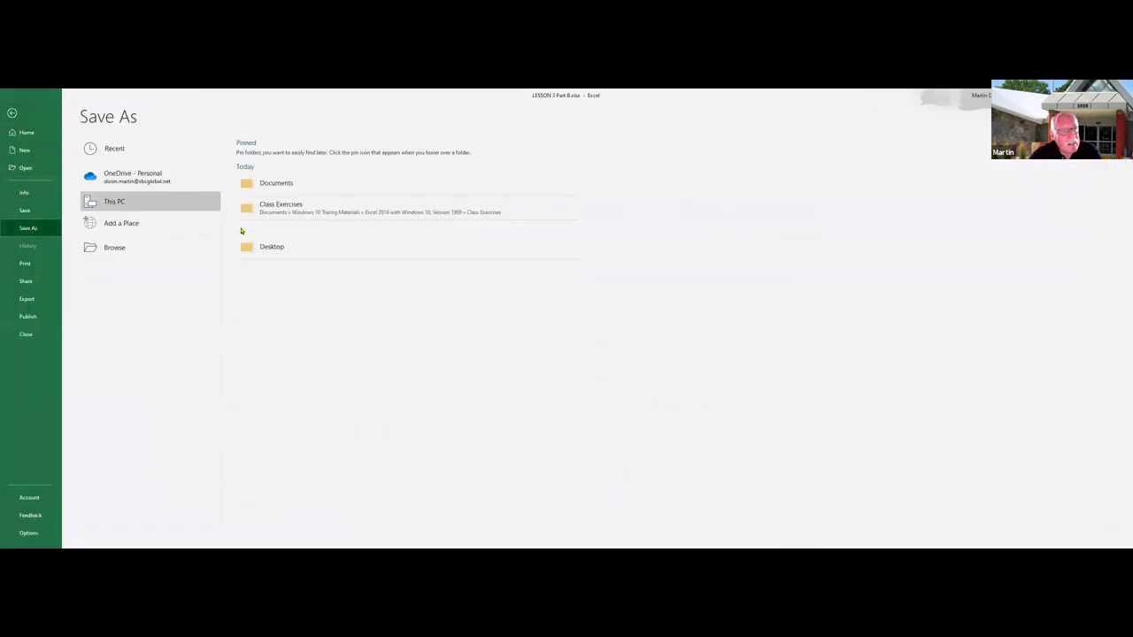
{"action": "left_click", "coordinate": [277, 182]}
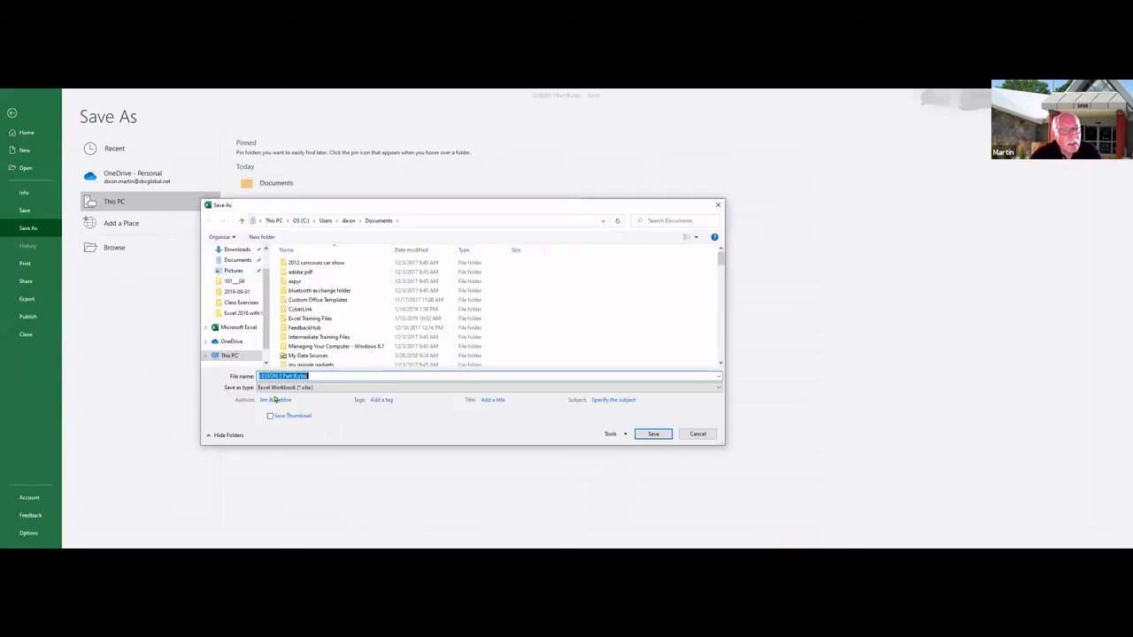
{"action": "left_click", "coordinate": [258, 376]}
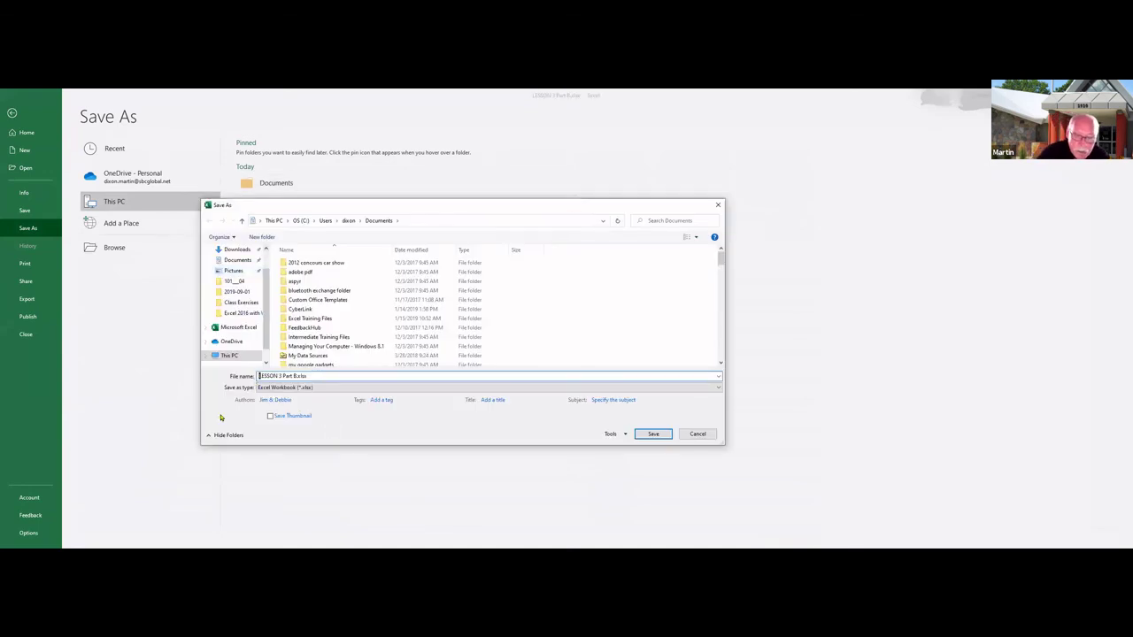
{"action": "type", "text": "My"}
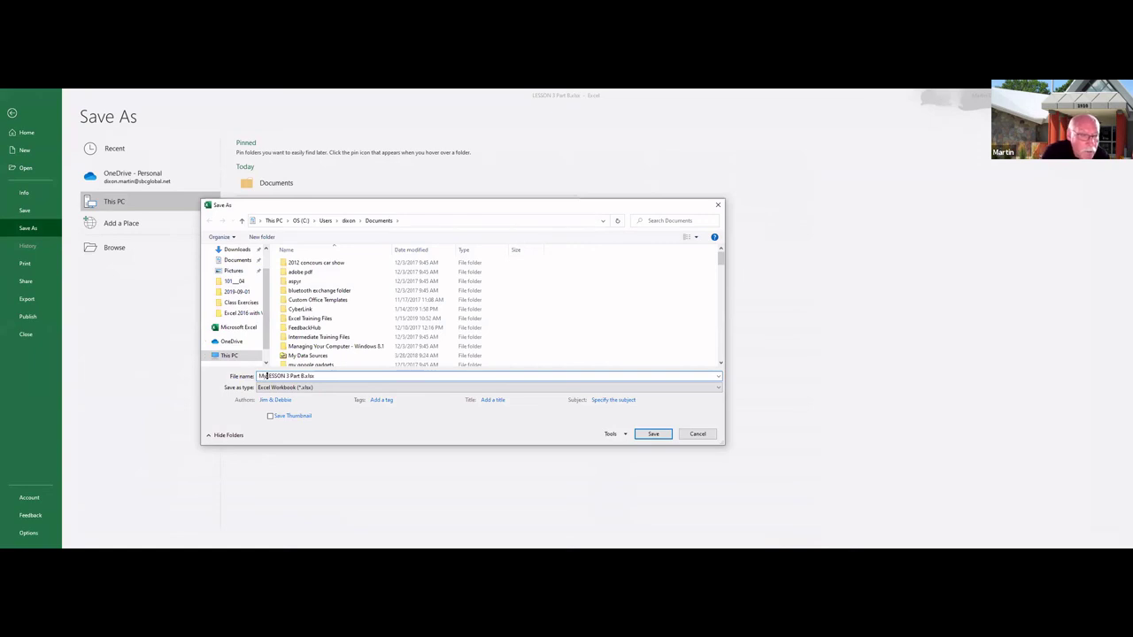
{"action": "left_click", "coordinate": [652, 434]}
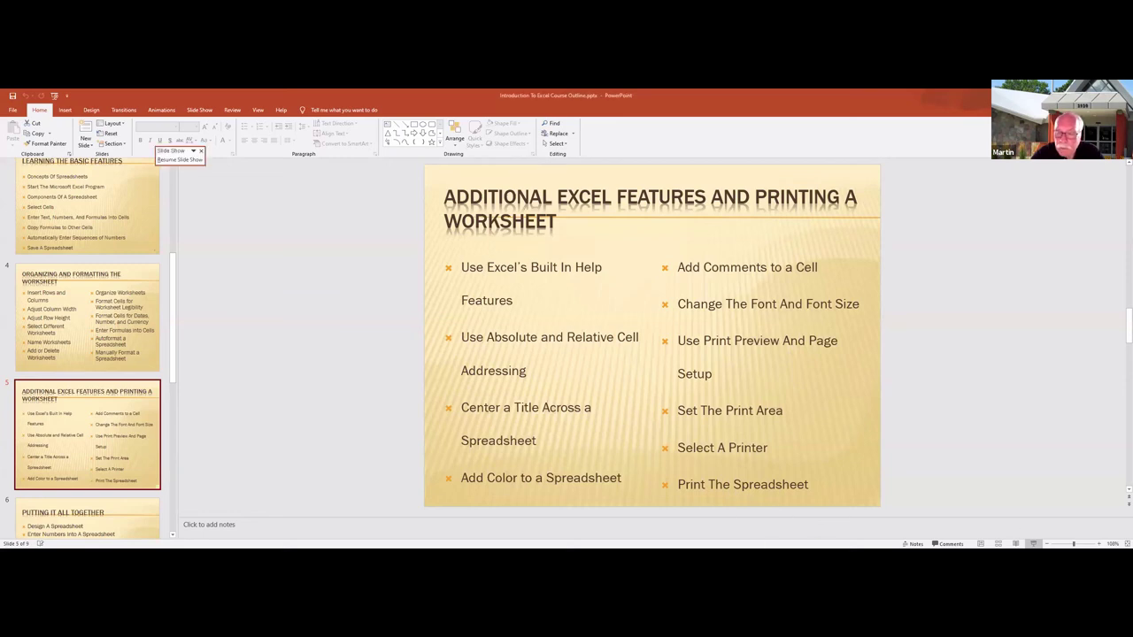
Switch to the PowerPoint course outline and show the slide Additional Excel Features and Printing a Worksheet as a slide show.
{"action": "left_click", "coordinate": [1033, 543]}
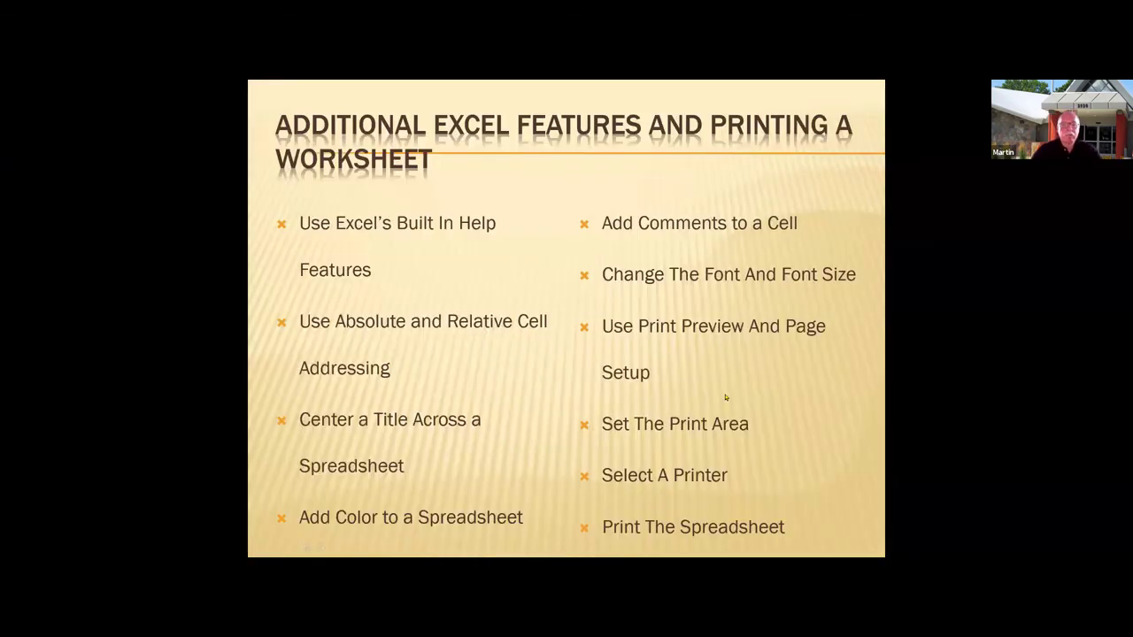